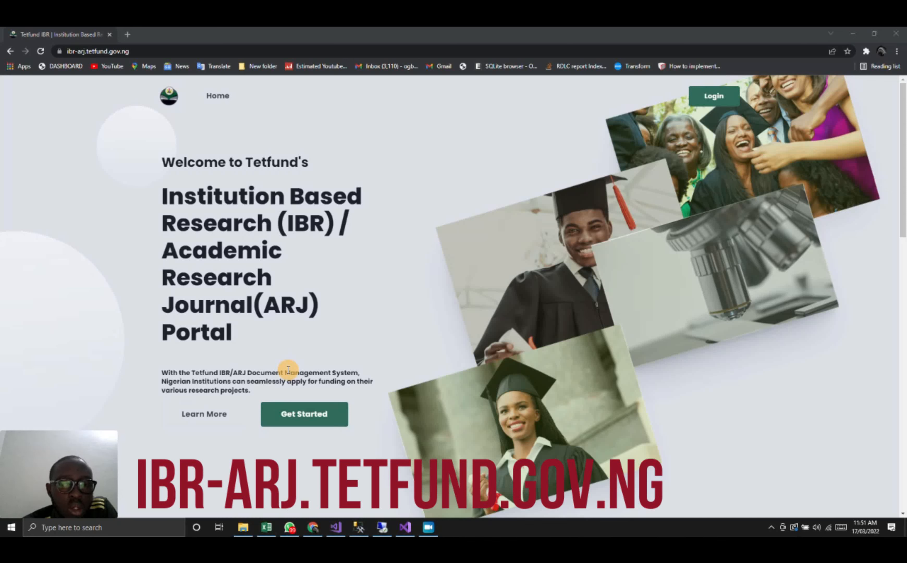
- Open the portal's sign-in page, check the forgotten-password form, and return to the sign-in page
left_click(311, 417)
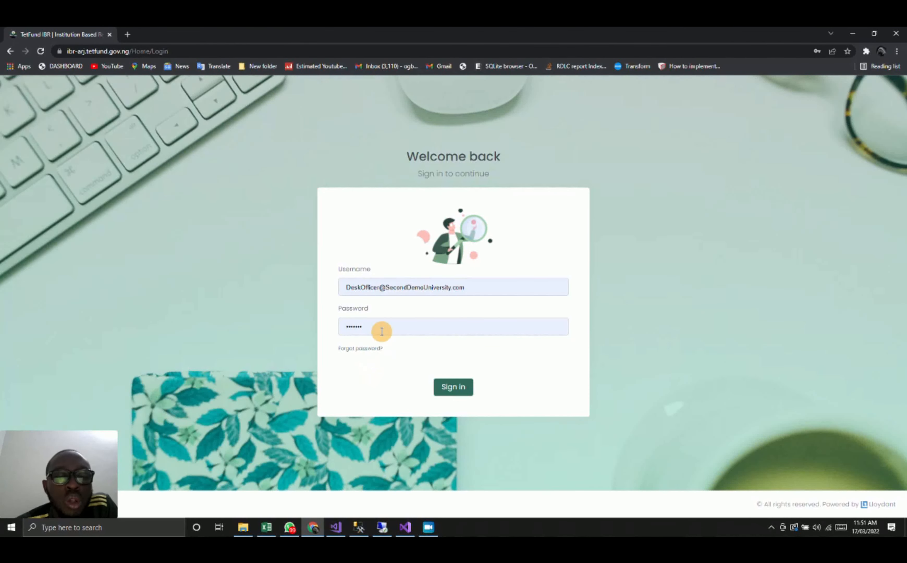
left_click(374, 350)
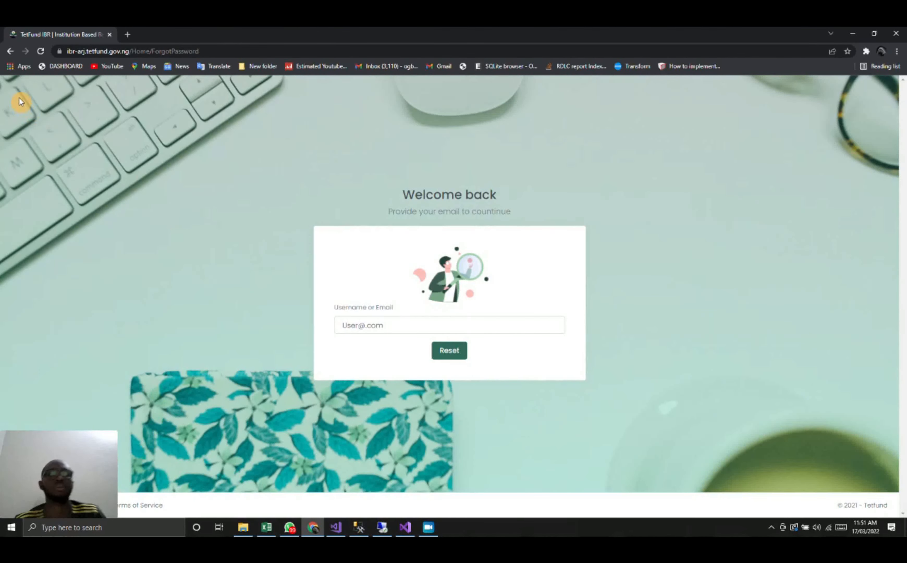
left_click(11, 51)
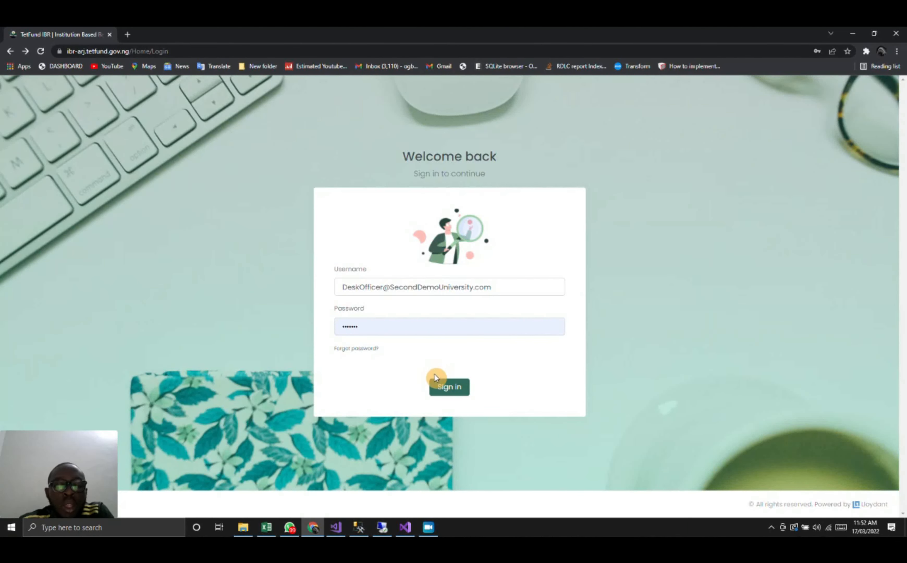
- Sign in with the prefilled desk officer credentials and examine the All Proposals chart on the dashboard
left_click(442, 386)
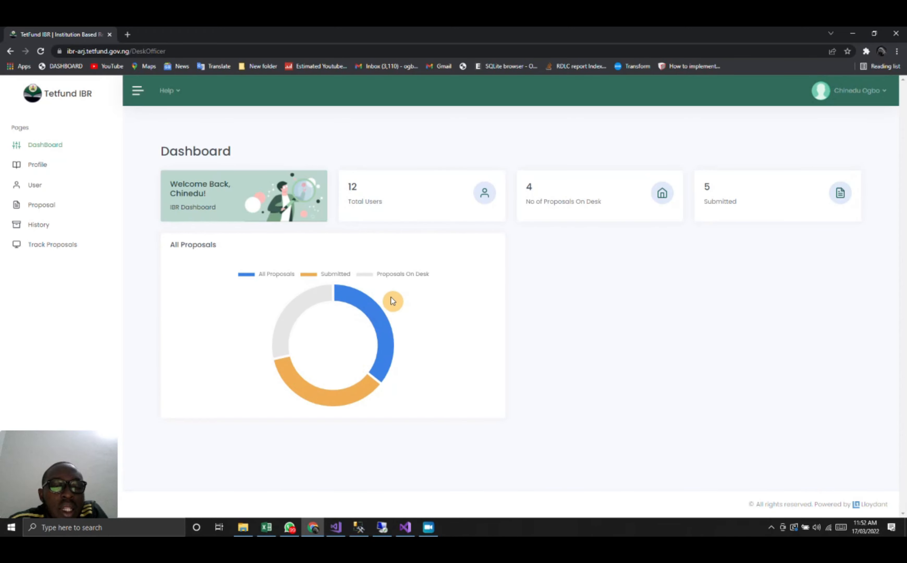
mouse_move(386, 329)
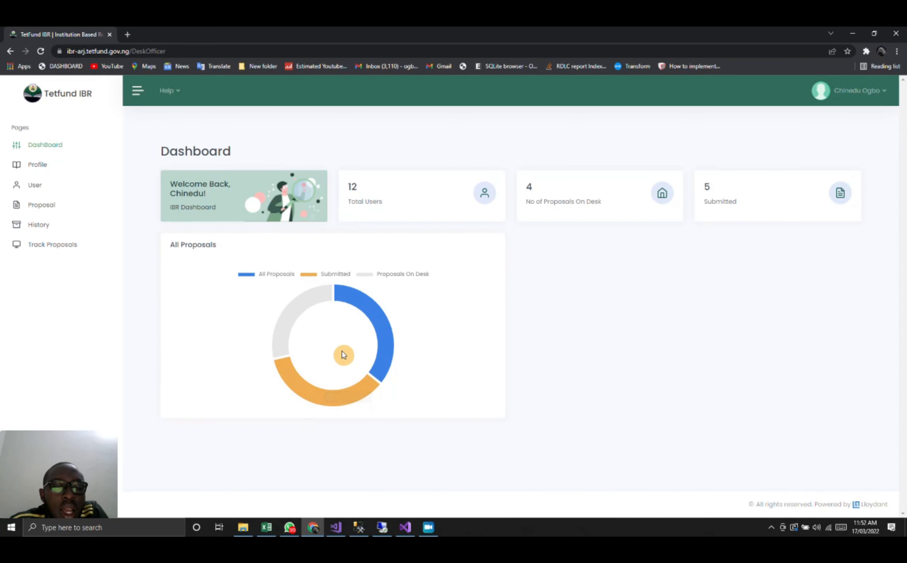
mouse_move(305, 404)
mouse_move(285, 327)
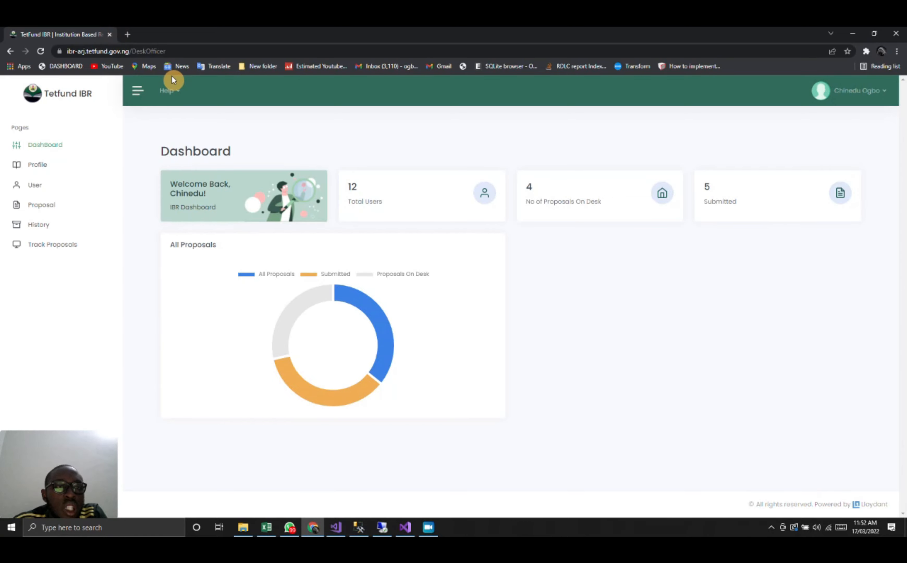
- Open the help guide on viewing, acknowledging and commenting on forwarded proposals and read through it
left_click(172, 94)
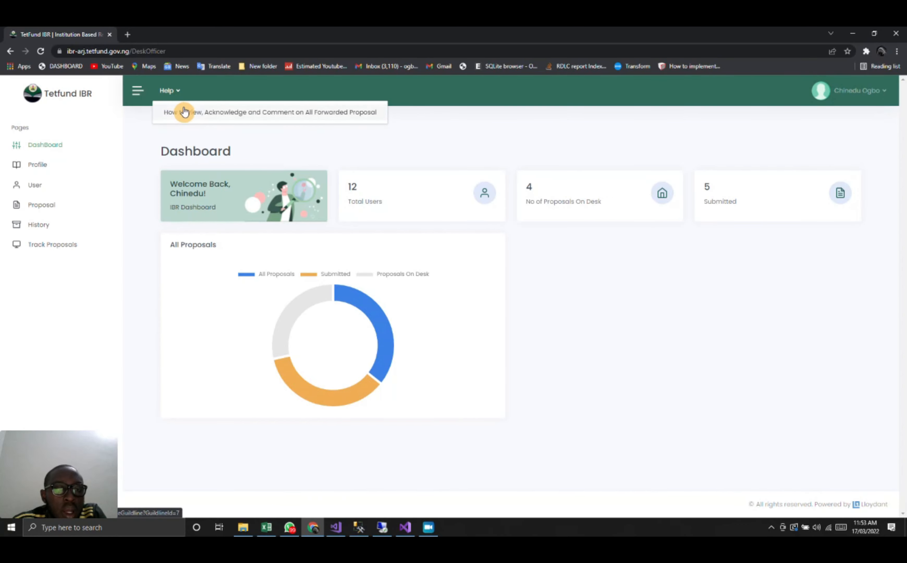
left_click(188, 113)
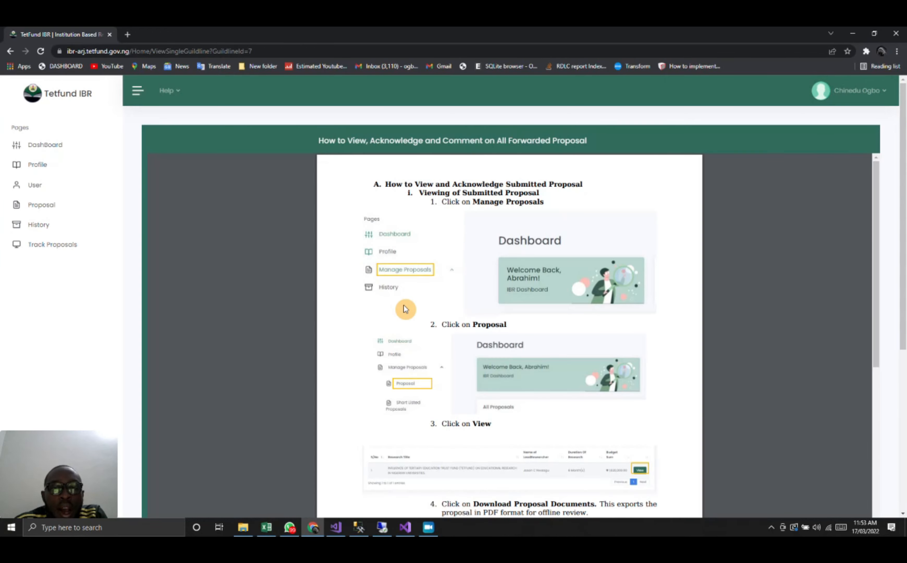
scroll(406, 309, "down", 9)
scroll(406, 309, "up", 6)
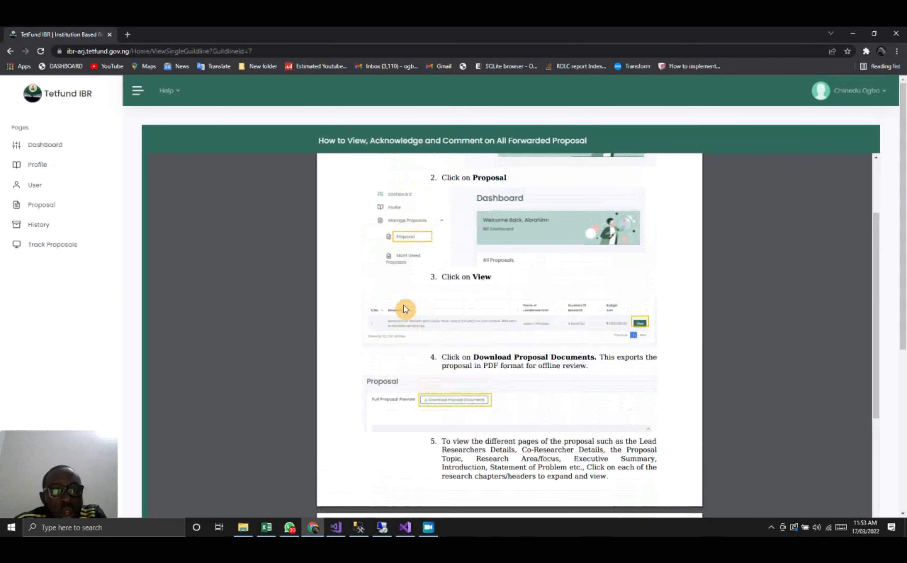
scroll(405, 309, "down", 12)
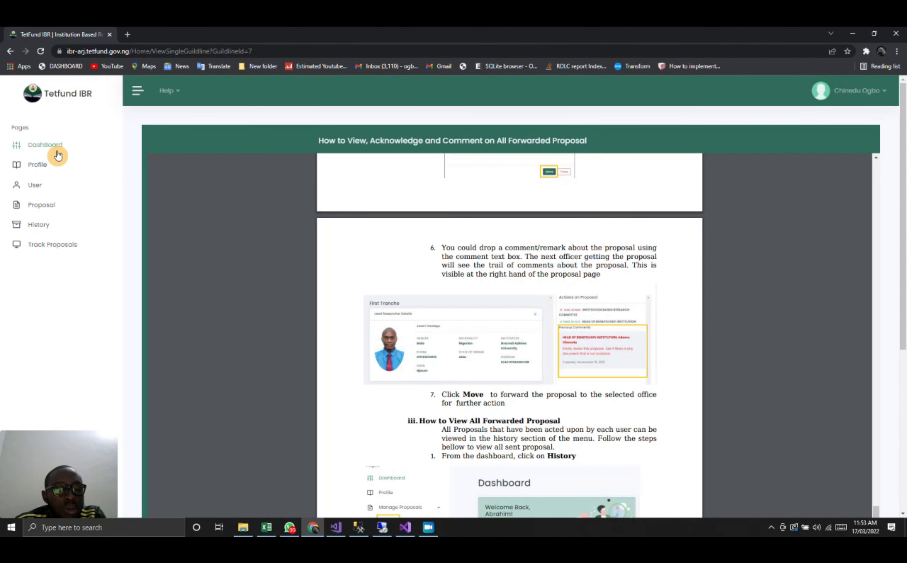
- Edit the desk officer's profile to set the title to Prof. and submit the bio data
left_click(54, 170)
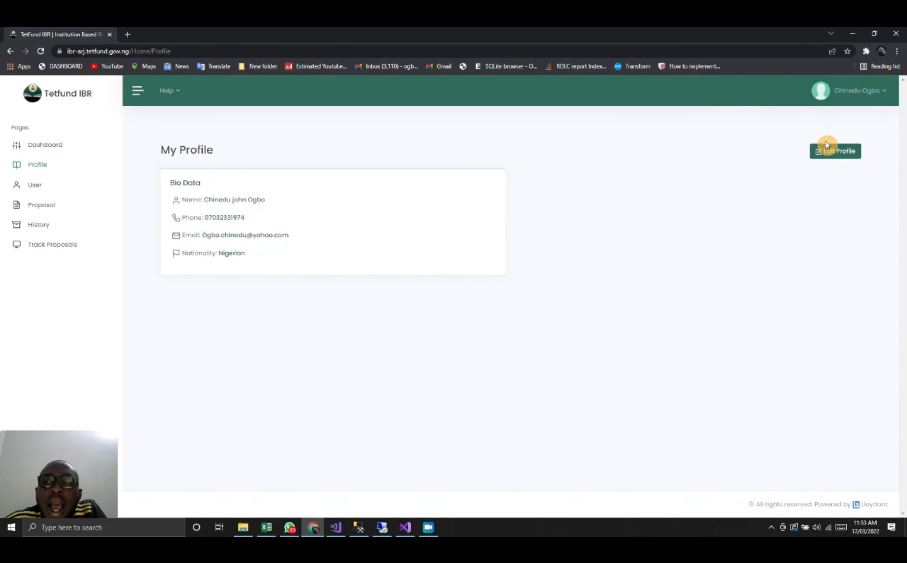
left_click(840, 158)
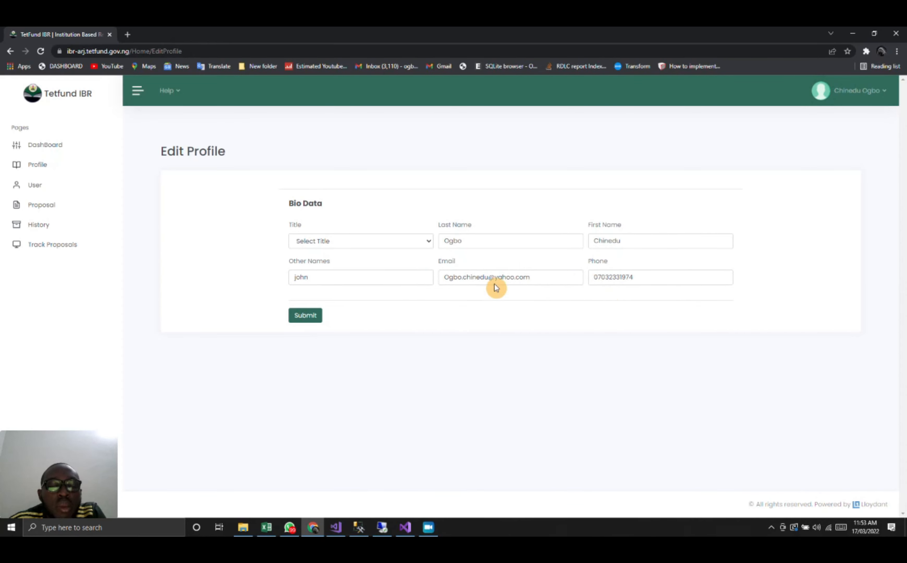
left_click(395, 242)
left_click(355, 263)
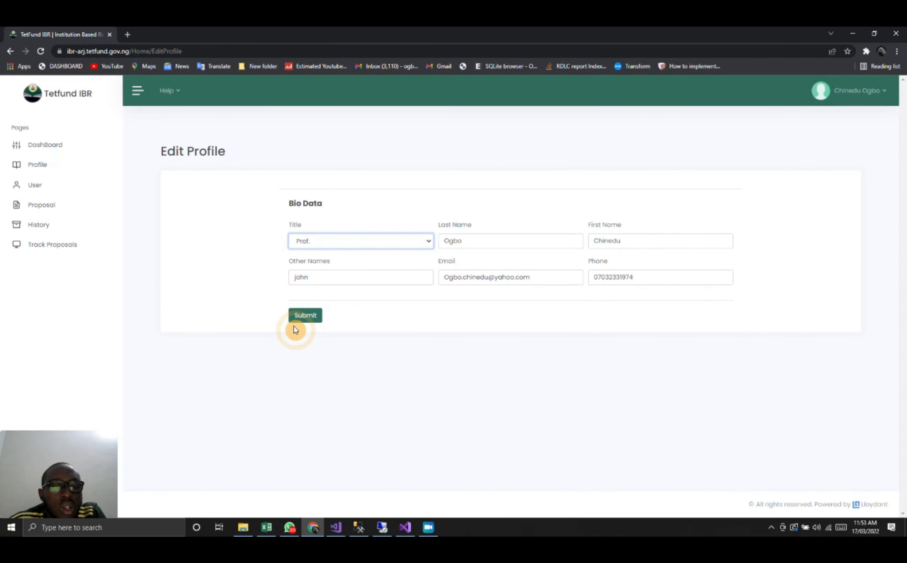
left_click(300, 320)
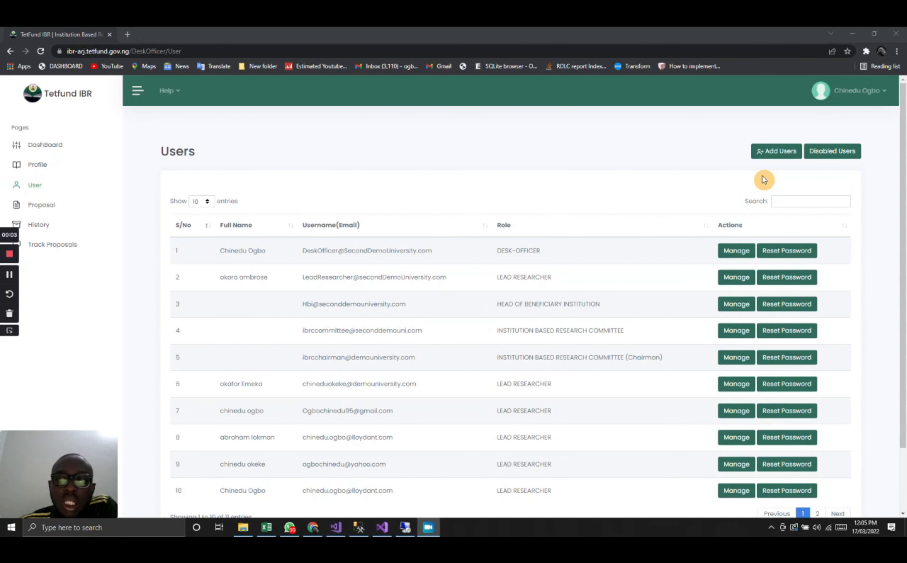
- Start adding a new user and enter an edited version of the suggested address as the user's email
mouse_move(778, 158)
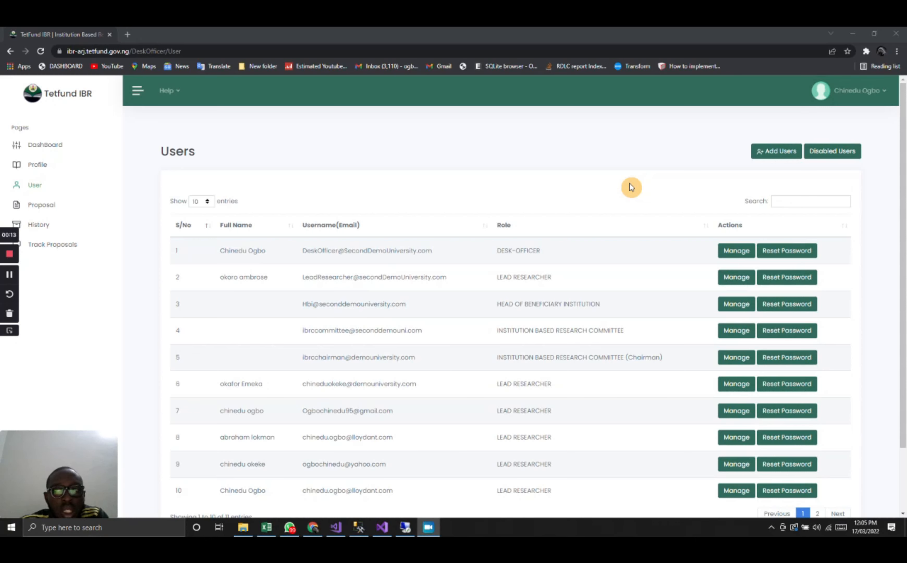
left_click(773, 150)
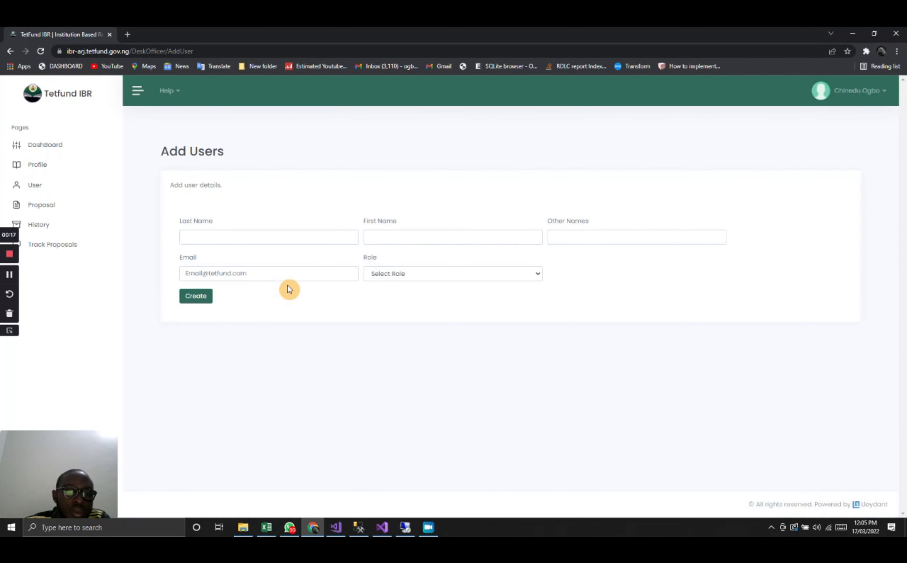
left_click(253, 273)
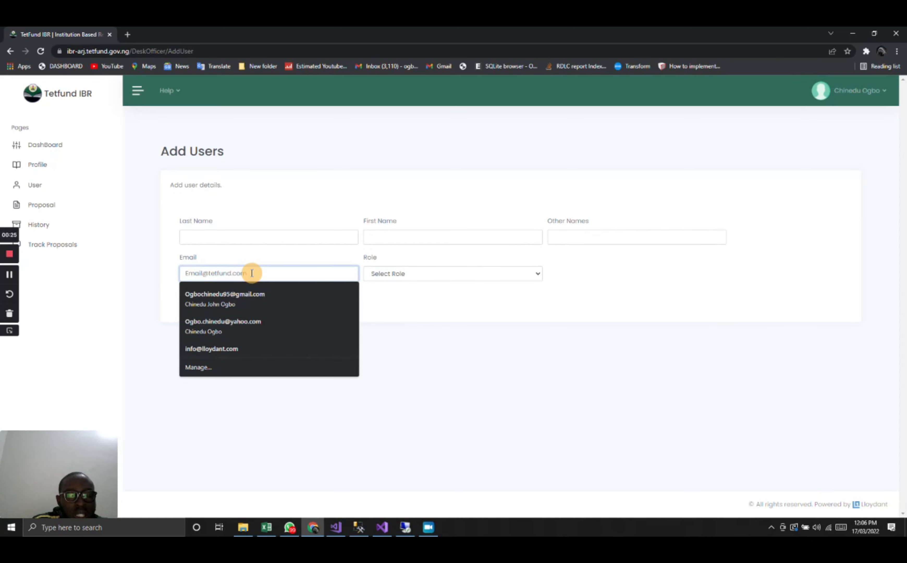
left_click(220, 298)
left_click(229, 275)
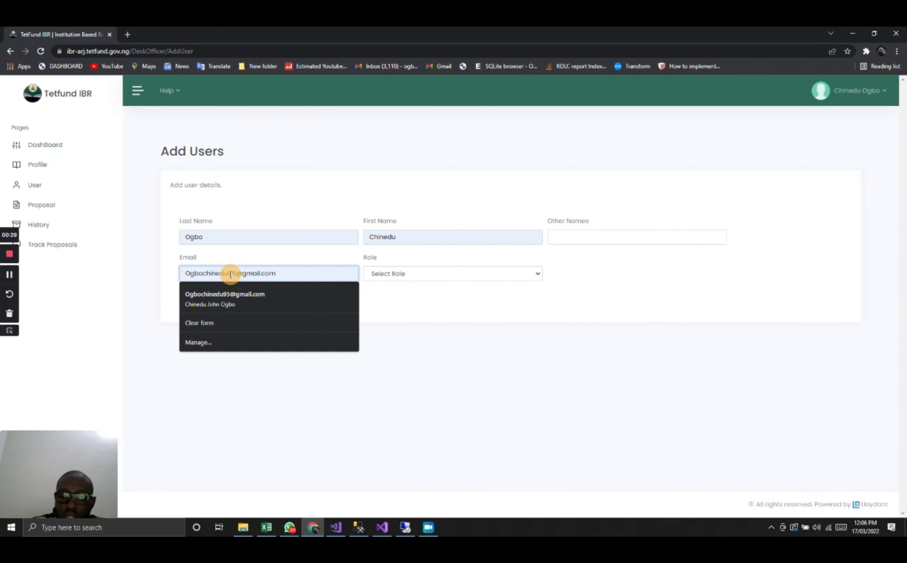
type("12")
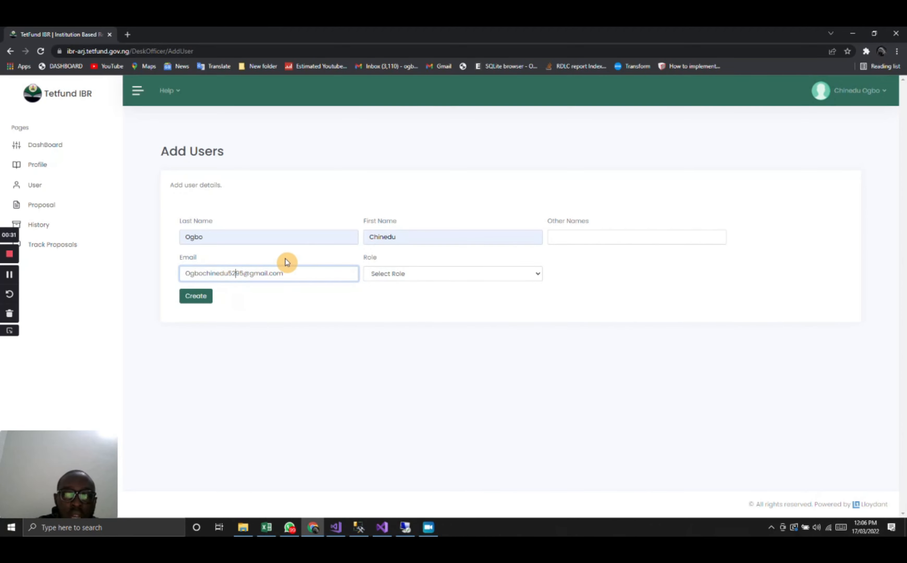
- Clear the autofilled first name and last name from the new user's details
left_click(402, 236)
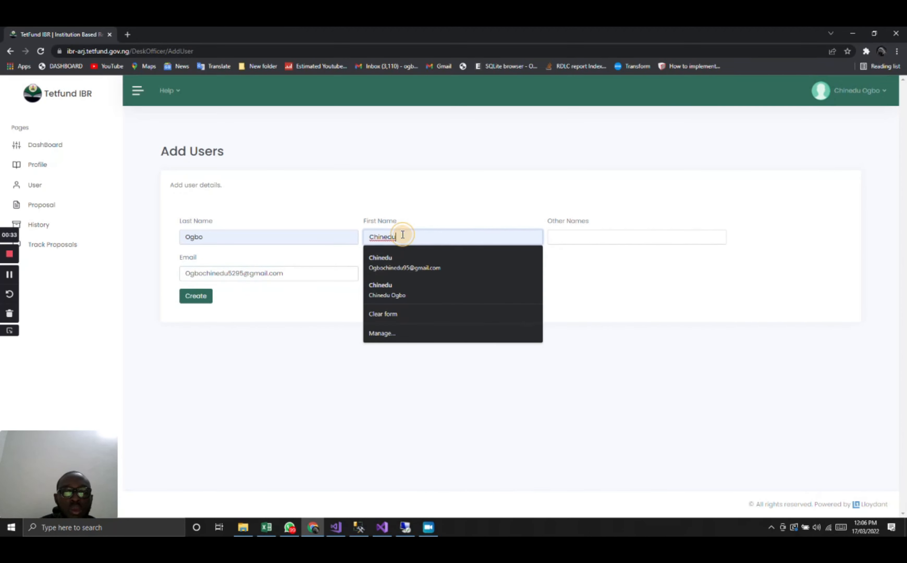
key("ctrl+a")
key("BackSpace")
left_click(219, 238)
key("ctrl+a")
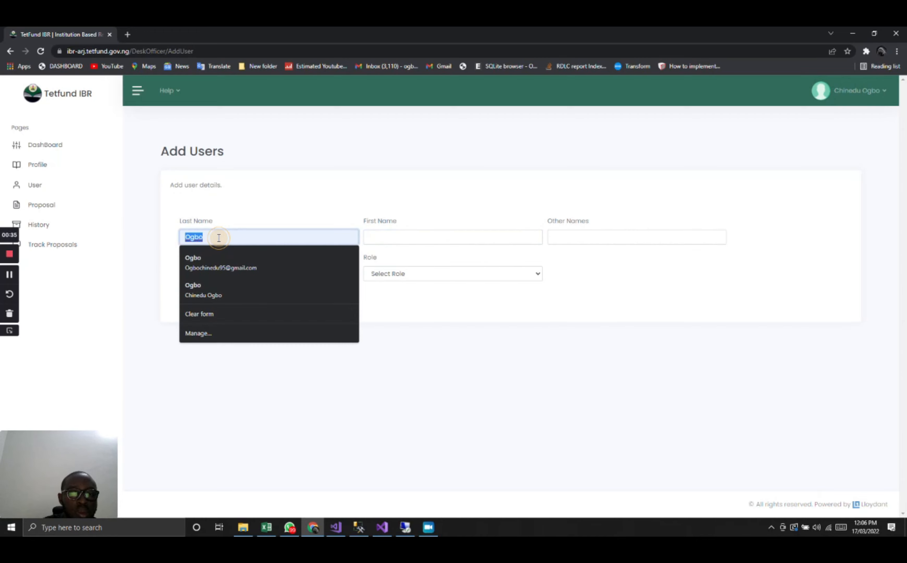
key("BackSpace")
- Open the list of roles available for the new user
left_click(405, 274)
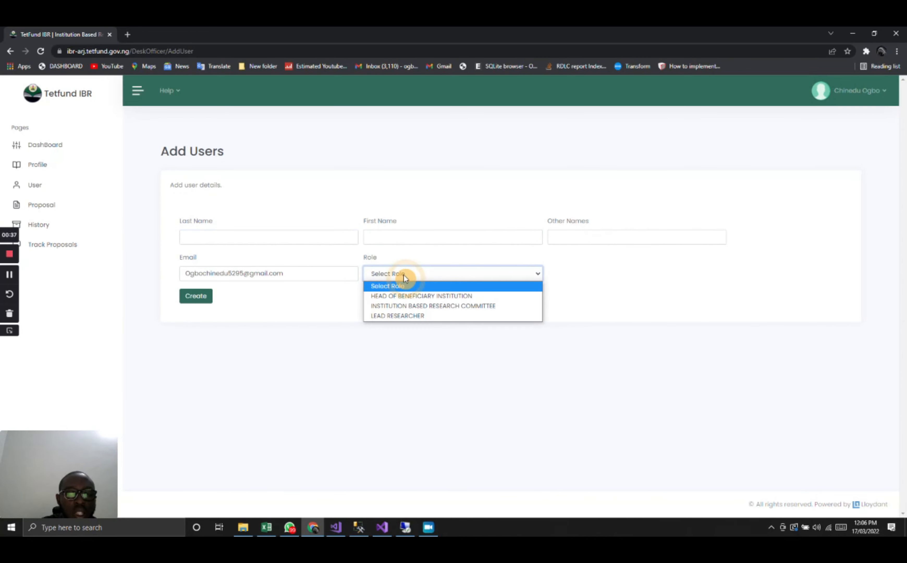
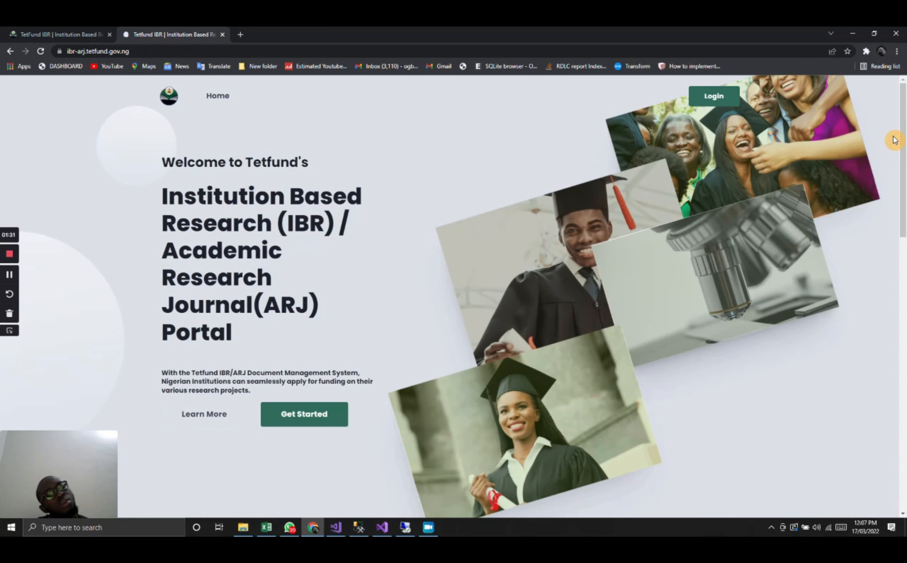
- Sign in to the portal with the new user's email and account password, and save the login in the browser
left_click(721, 104)
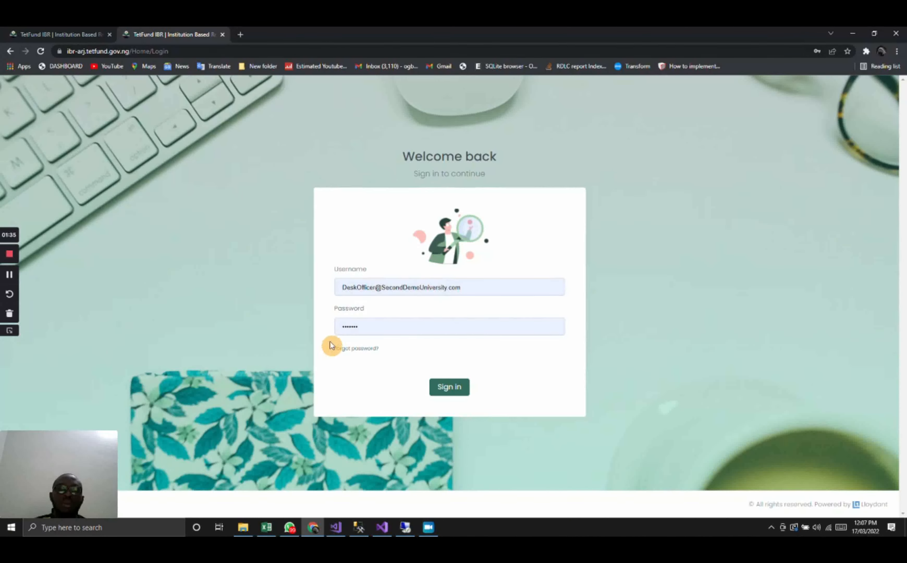
left_click(481, 289)
triple_click(479, 291)
key("ctrl+v")
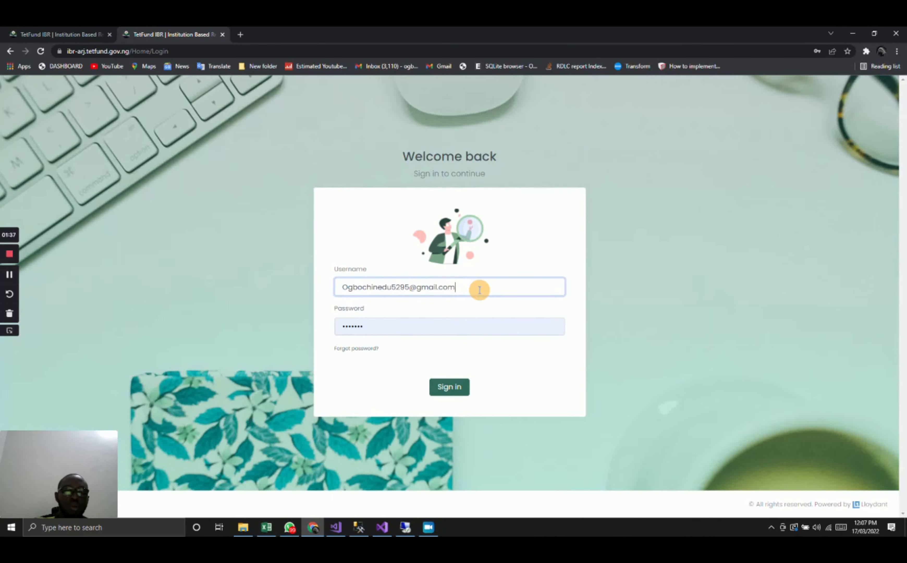
left_click(352, 324)
triple_click(350, 327)
key("BackSpace")
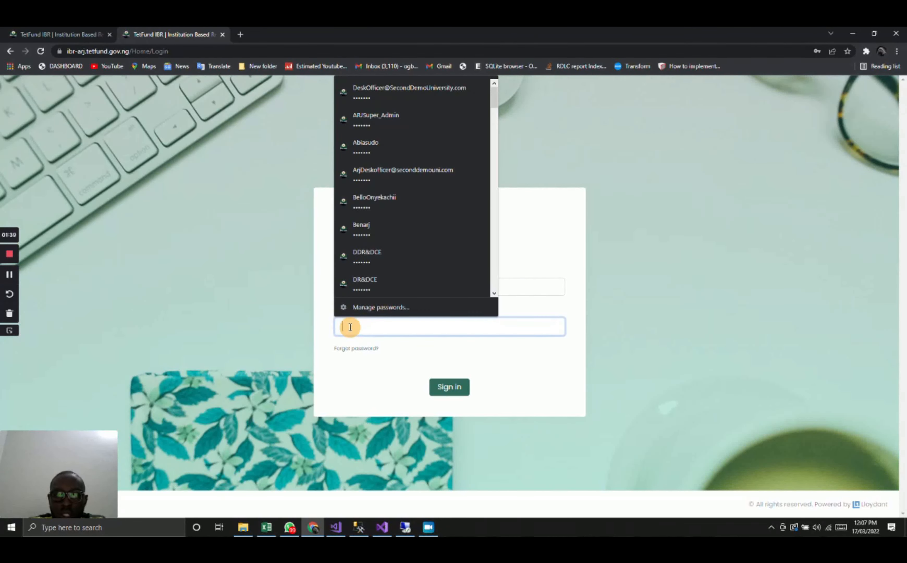
type("**")
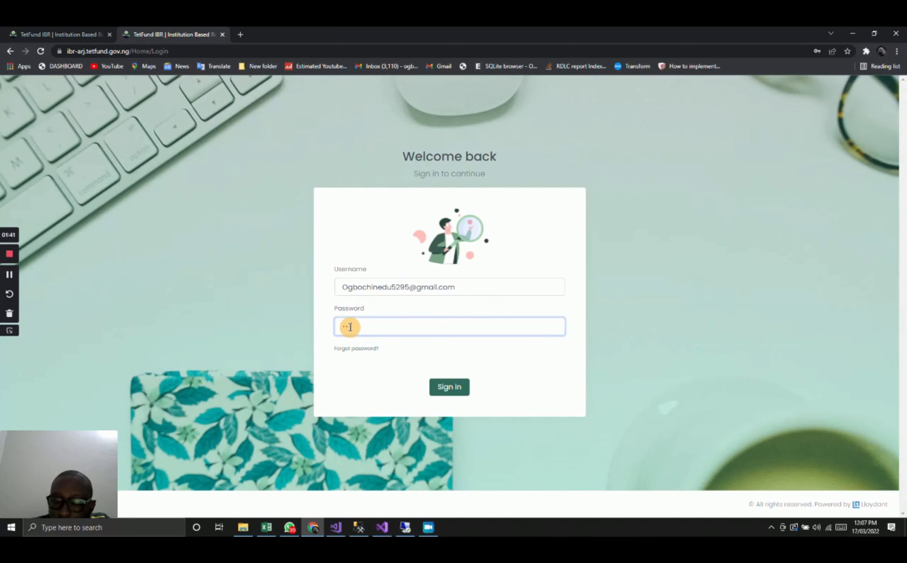
left_click(450, 387)
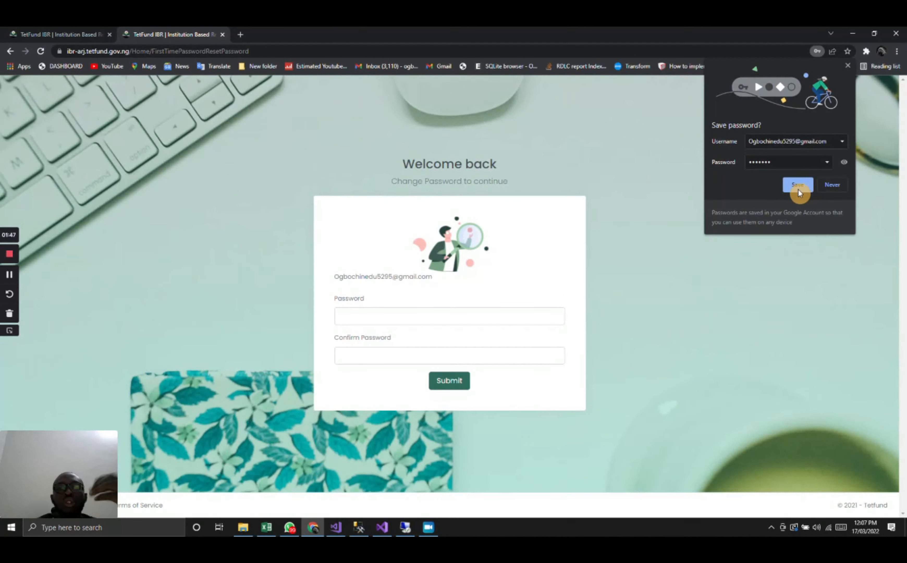
left_click(797, 186)
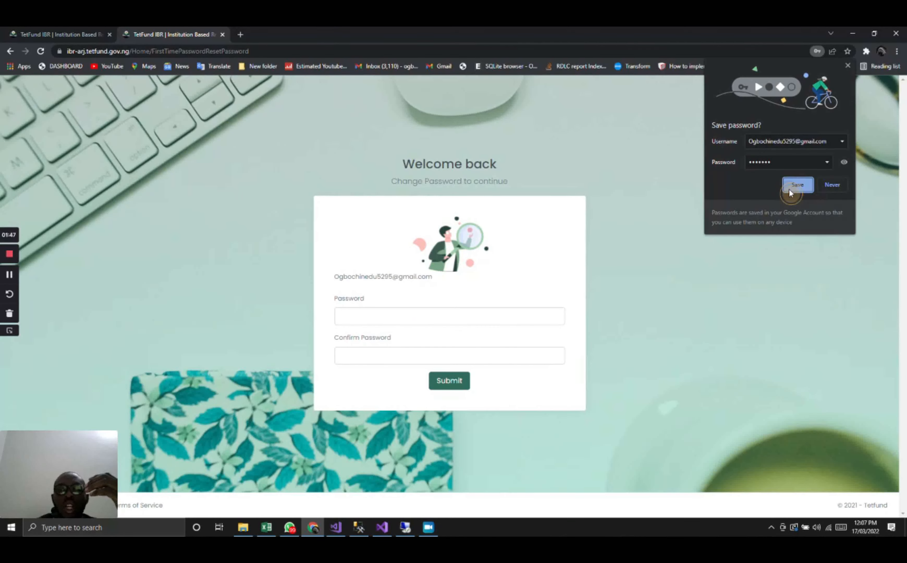
- Set and confirm a new account password, submit it, and sign in again with the reset login
left_click(409, 320)
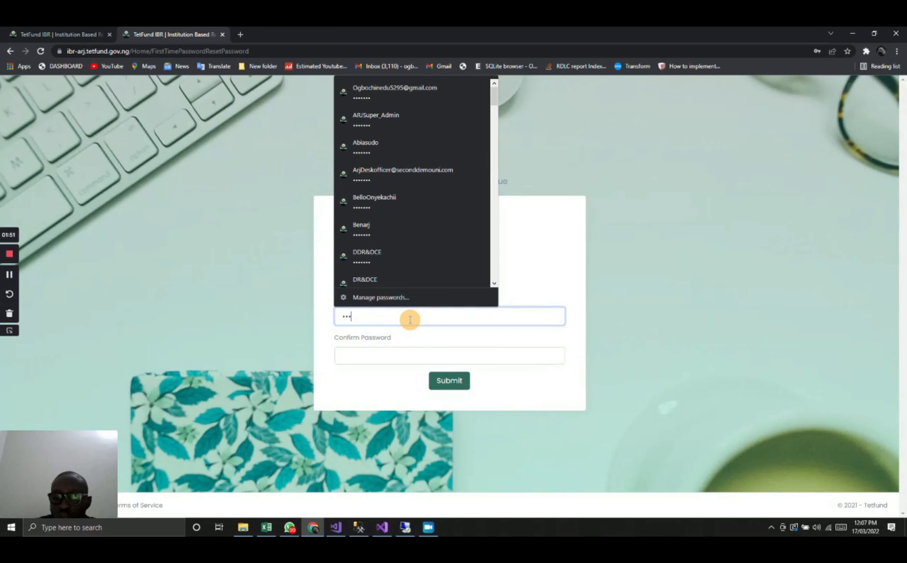
left_click(383, 352)
type("***")
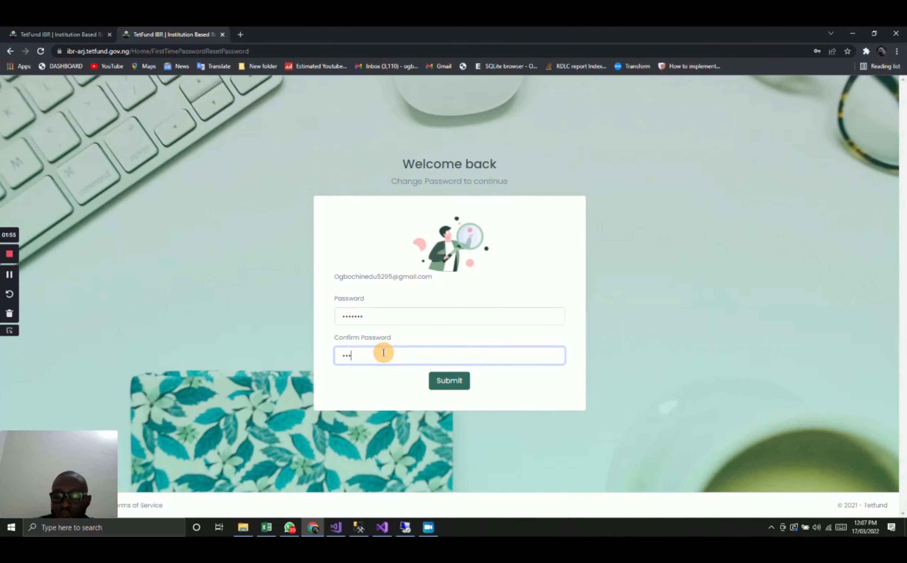
left_click(450, 382)
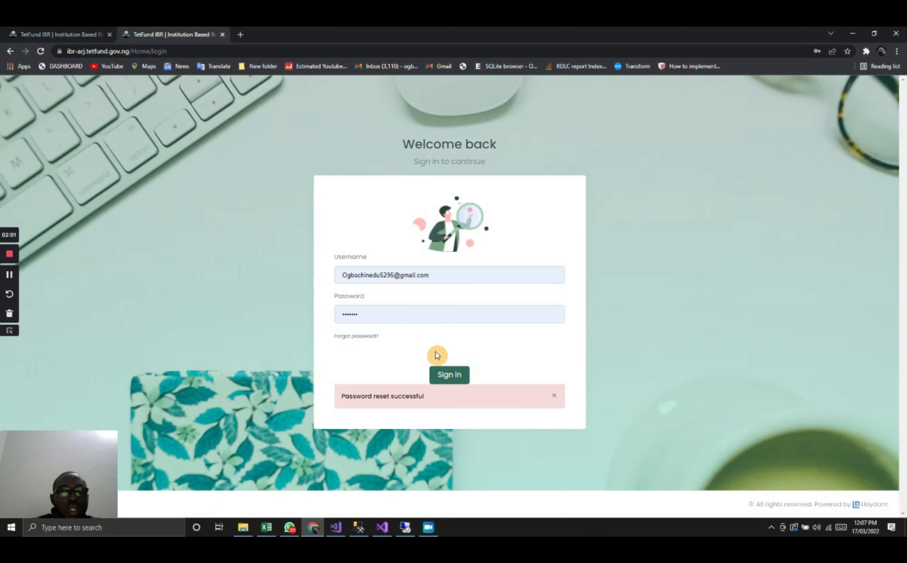
left_click(443, 373)
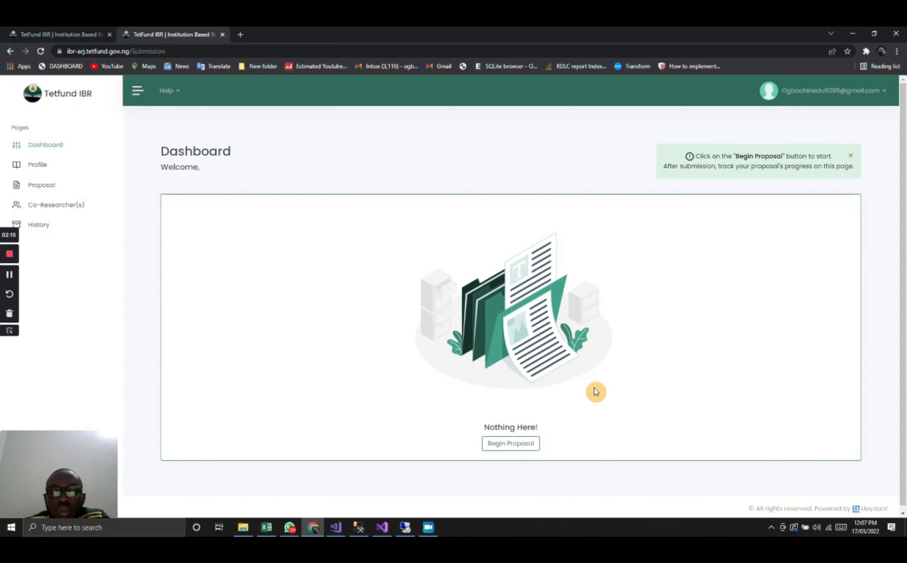
- Open the help guide on accessing funds under the TETFund Institution Based Research (IBR) and look through it
left_click(178, 95)
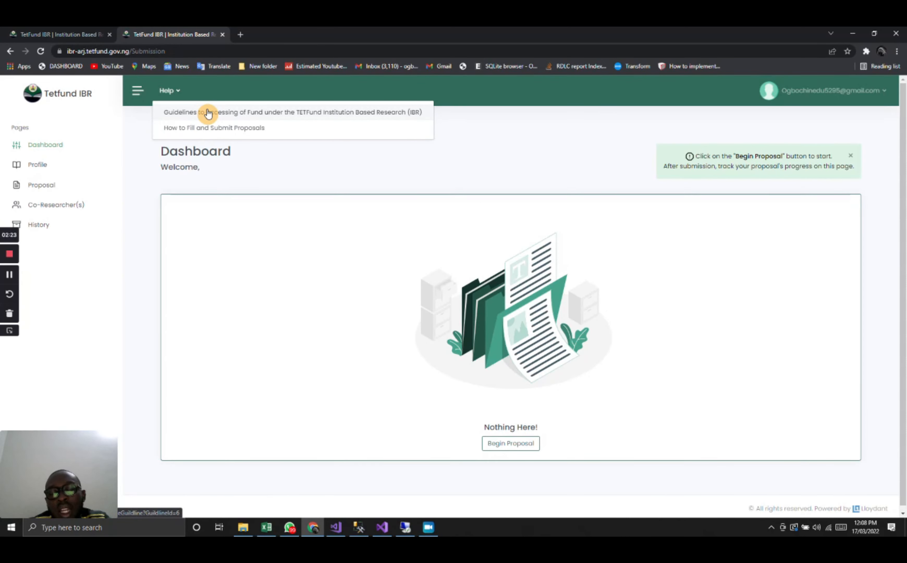
left_click(207, 112)
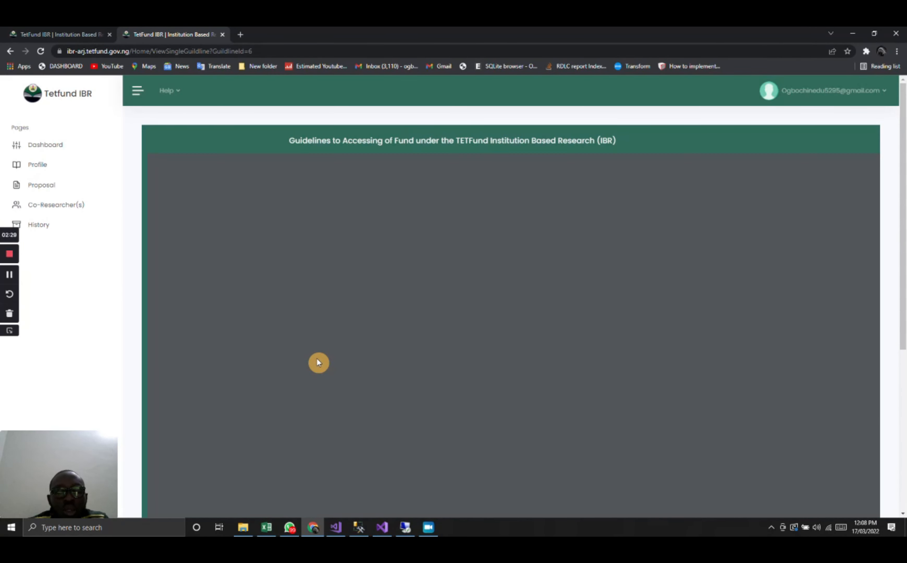
scroll(317, 358, "down", 3)
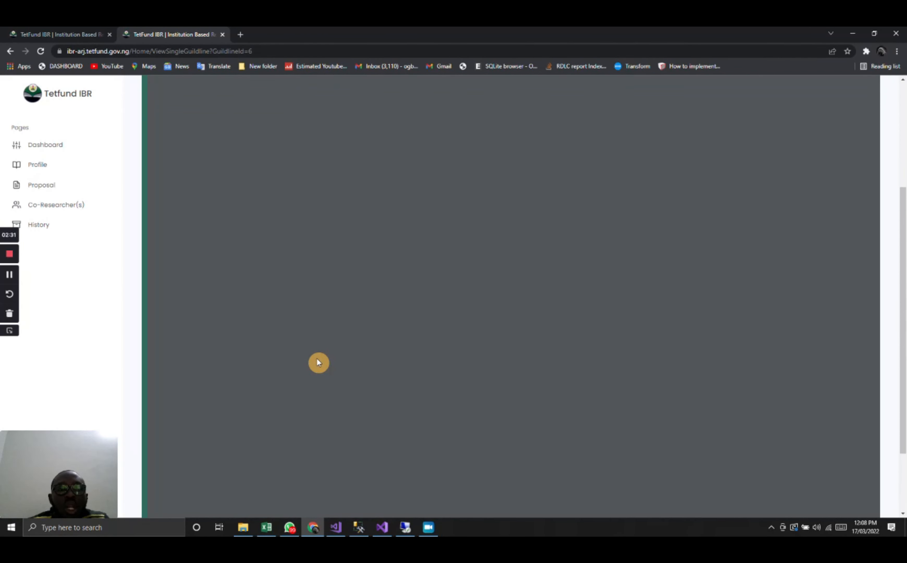
scroll(317, 358, "up", 3)
scroll(317, 359, "down", 3)
scroll(317, 360, "up", 3)
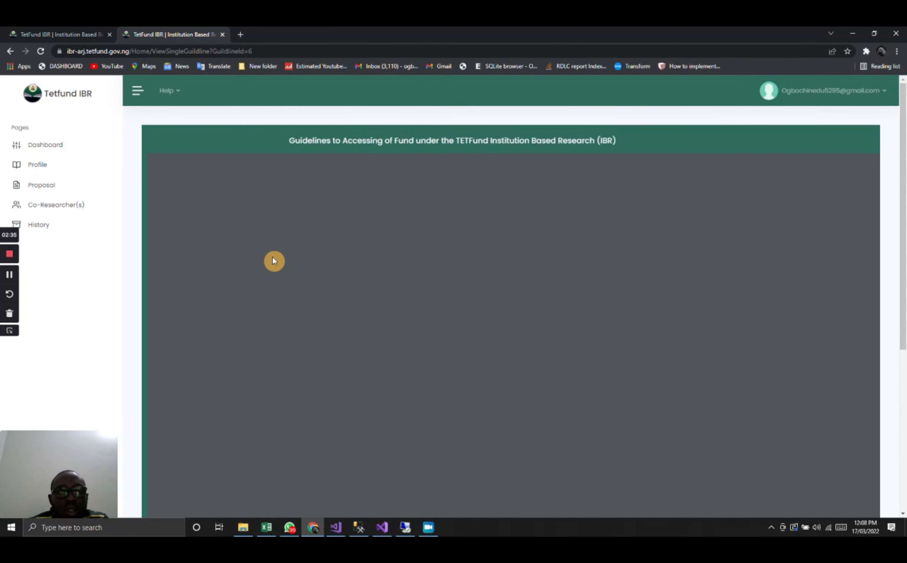
scroll(272, 256, "down", 3)
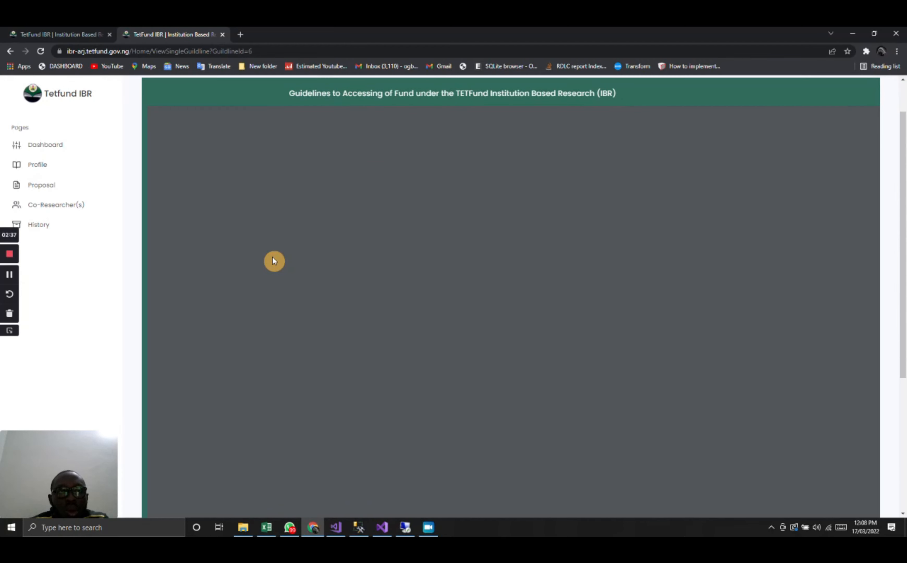
scroll(272, 256, "up", 3)
- Open the How to Fill and Submit Proposals guide and read through its instructions on completing the IBR proposal form
left_click(175, 93)
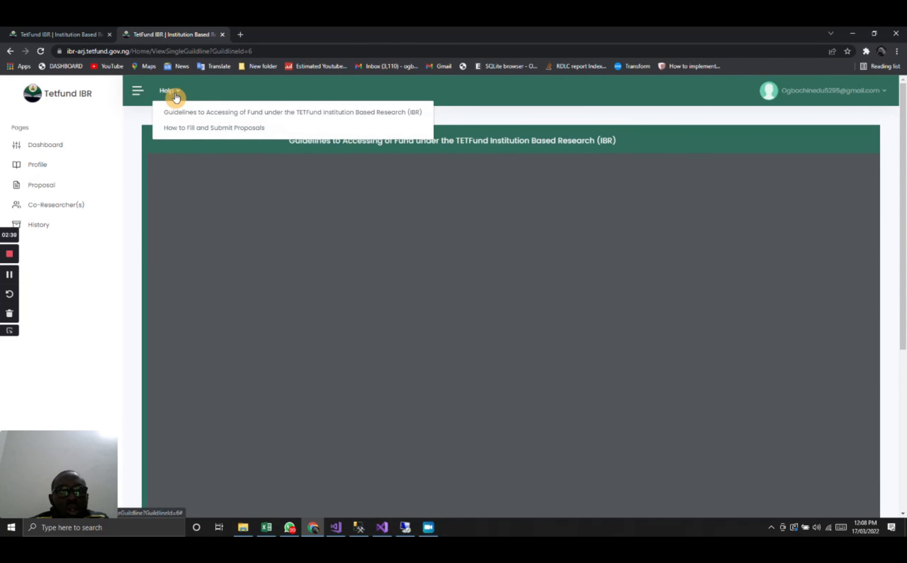
left_click(193, 130)
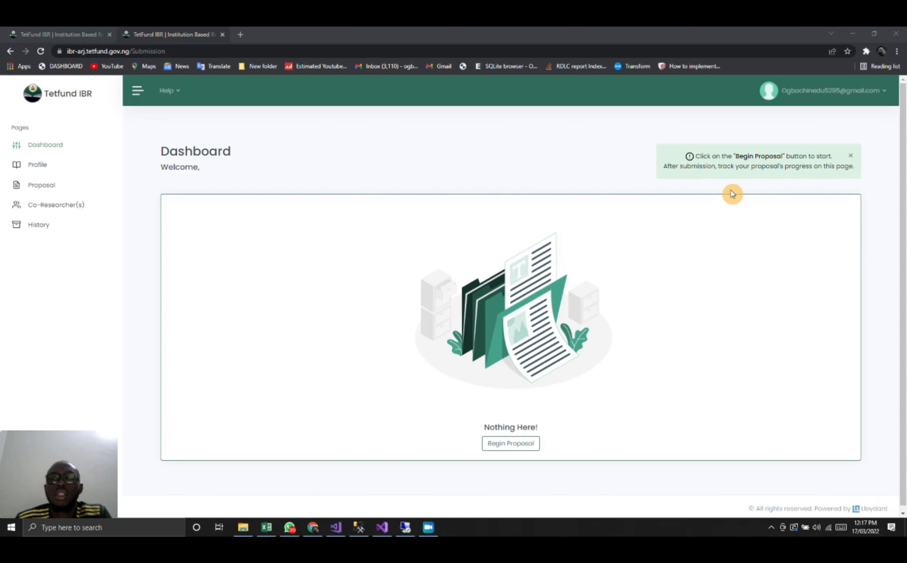
left_click(173, 100)
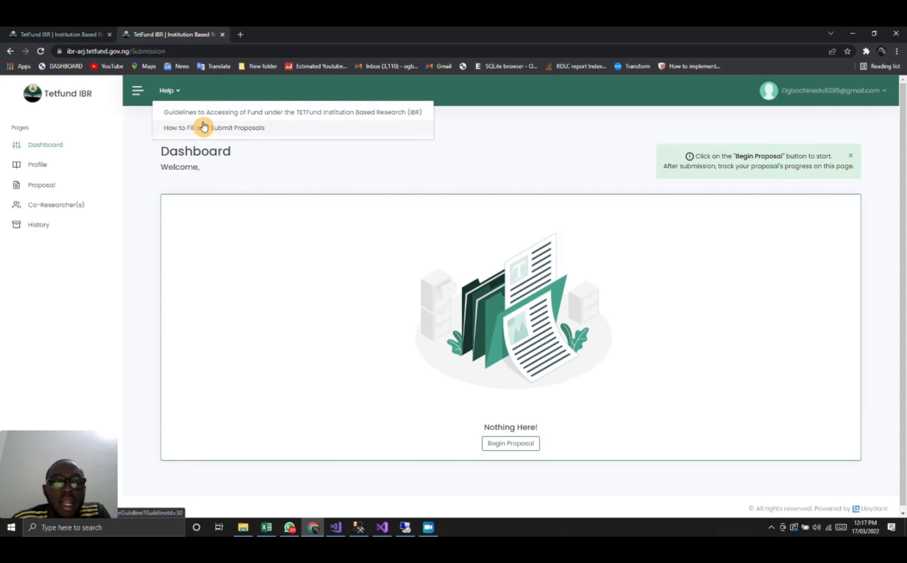
left_click(209, 128)
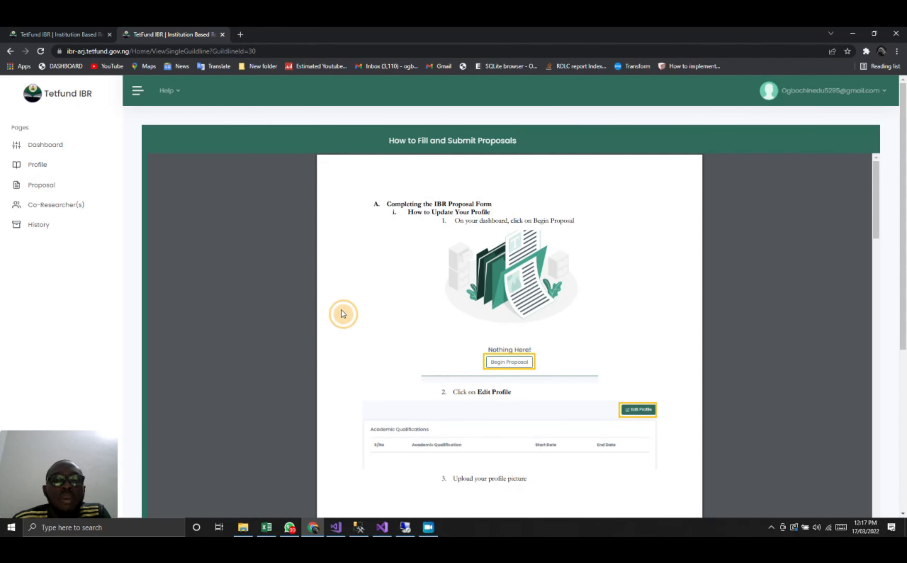
scroll(341, 310, "down", 8)
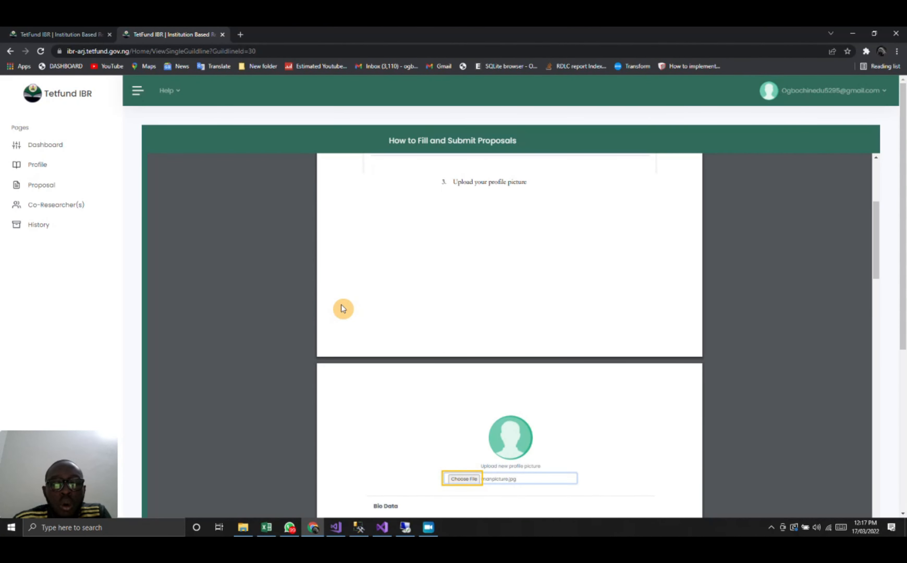
scroll(341, 305, "down", 20)
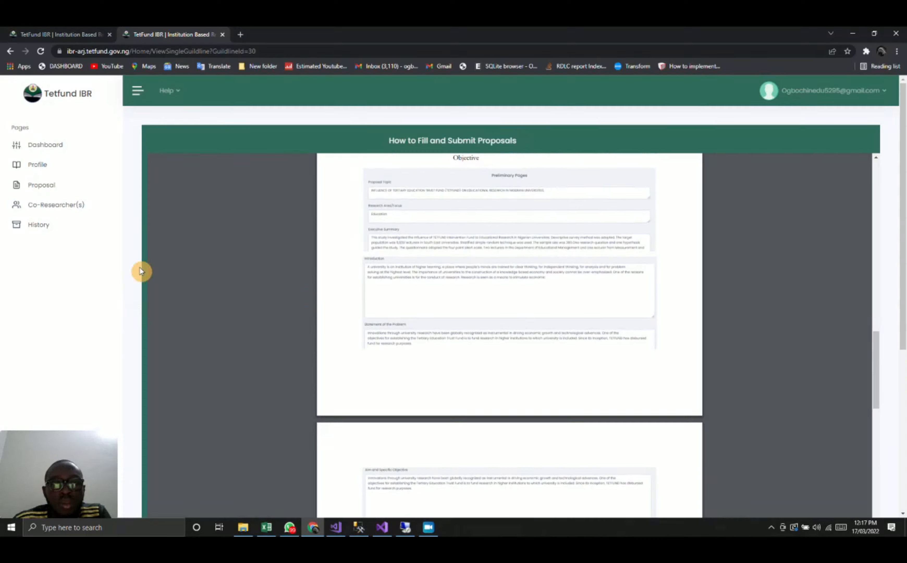
scroll(438, 340, "down", 8)
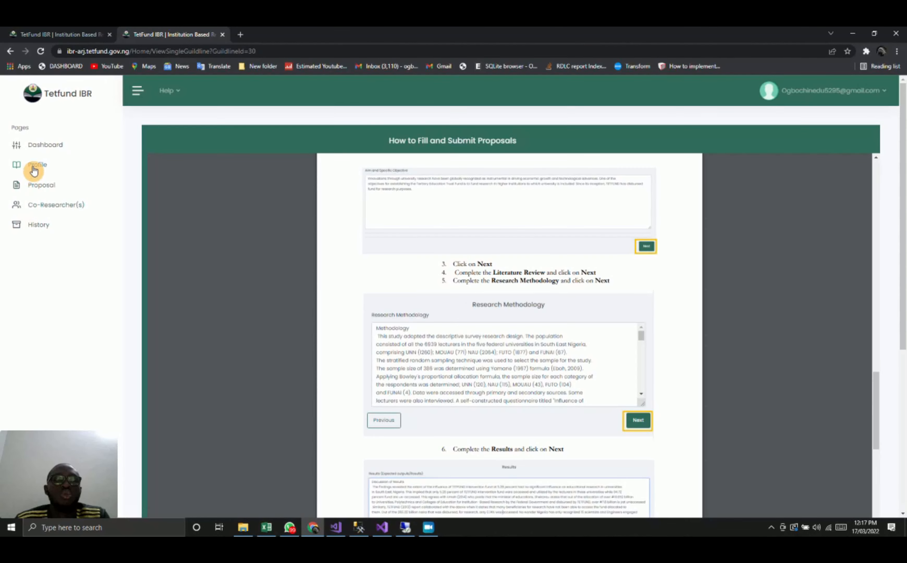
- Review the lead researcher's profile page and open the profile for editing
left_click(34, 167)
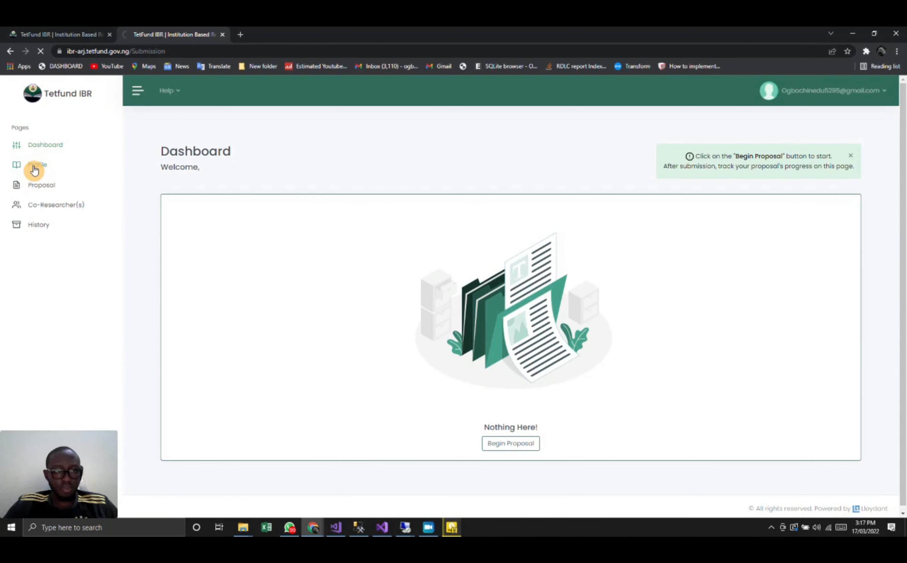
left_click(34, 167)
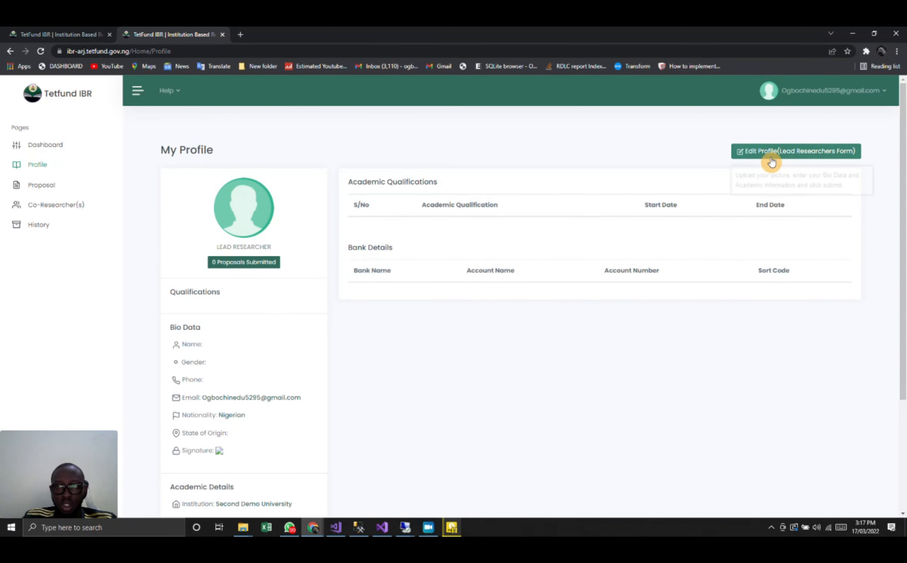
scroll(480, 270, "down", 2)
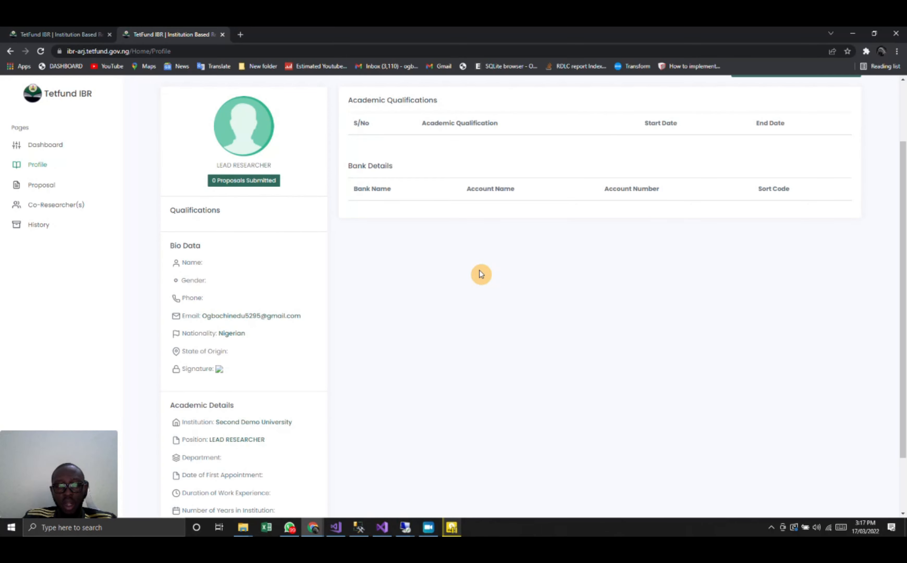
scroll(481, 275, "up", 2)
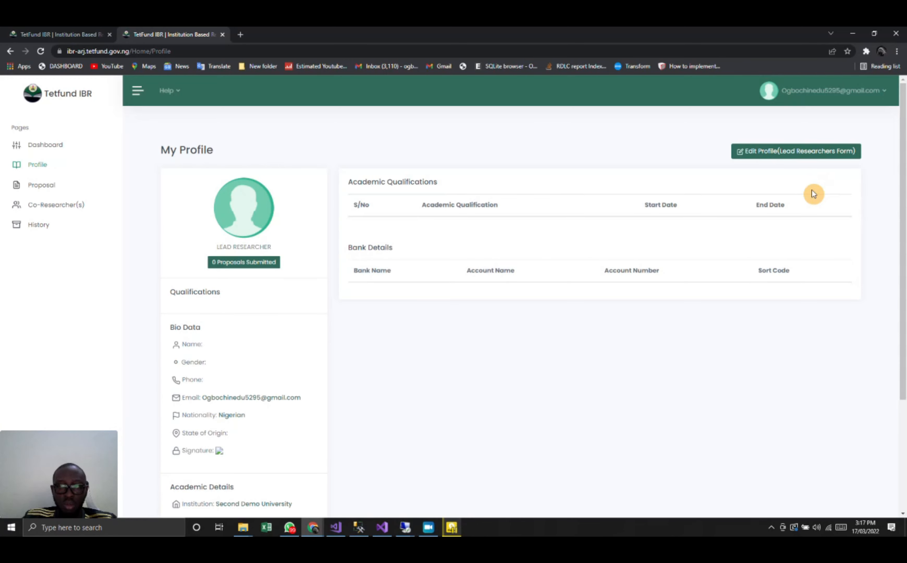
left_click(793, 155)
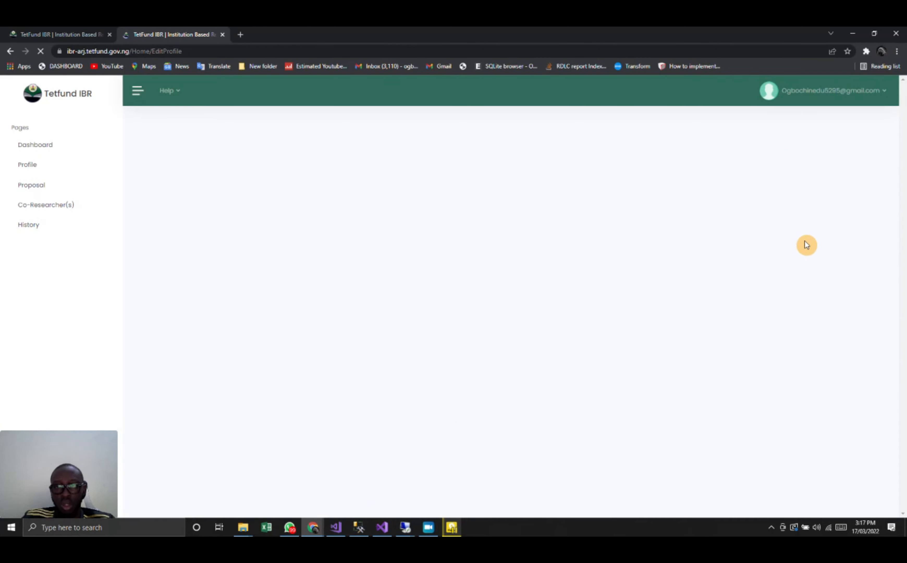
- Choose WIN_20220317_12_26_01_Pro.jpg from the Pictures folder as the new profile picture
left_click(461, 267)
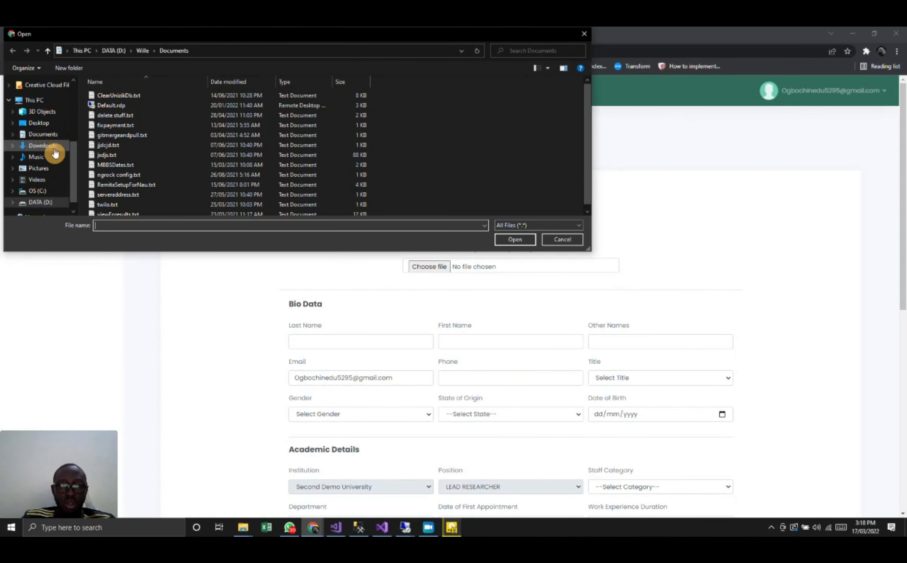
left_click(44, 171)
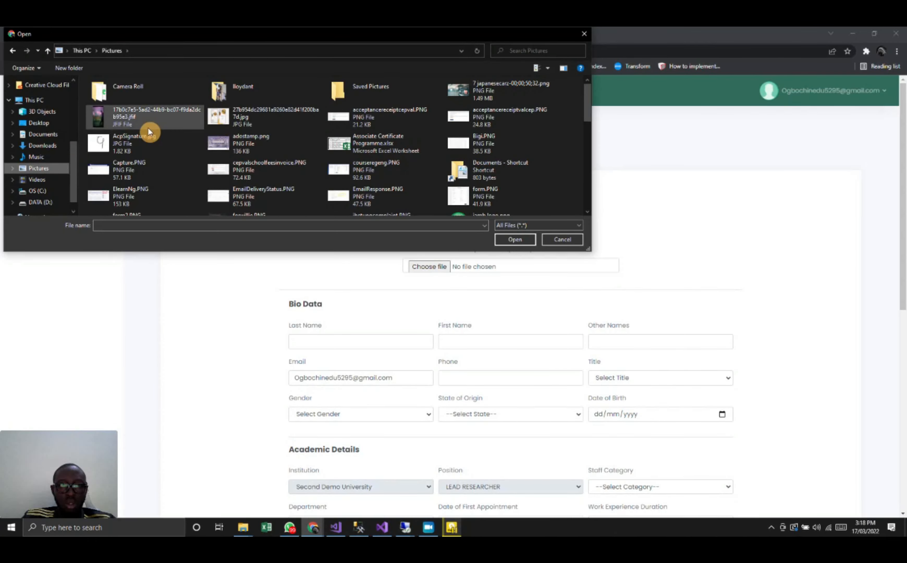
left_click(250, 148)
scroll(250, 148, "down", 10)
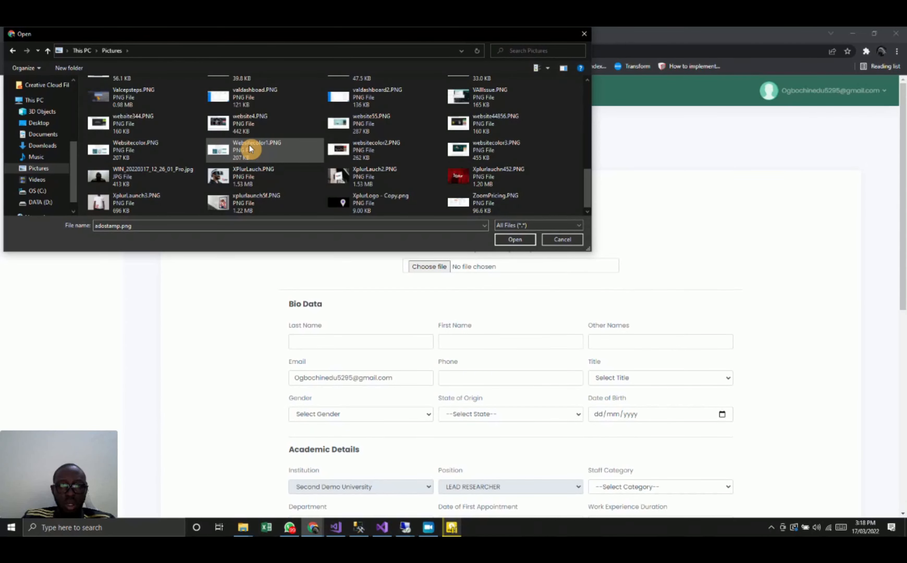
double_click(128, 175)
- Fill in the researcher's last name, first name and other names in the Bio Data section
scroll(464, 305, "down", 2)
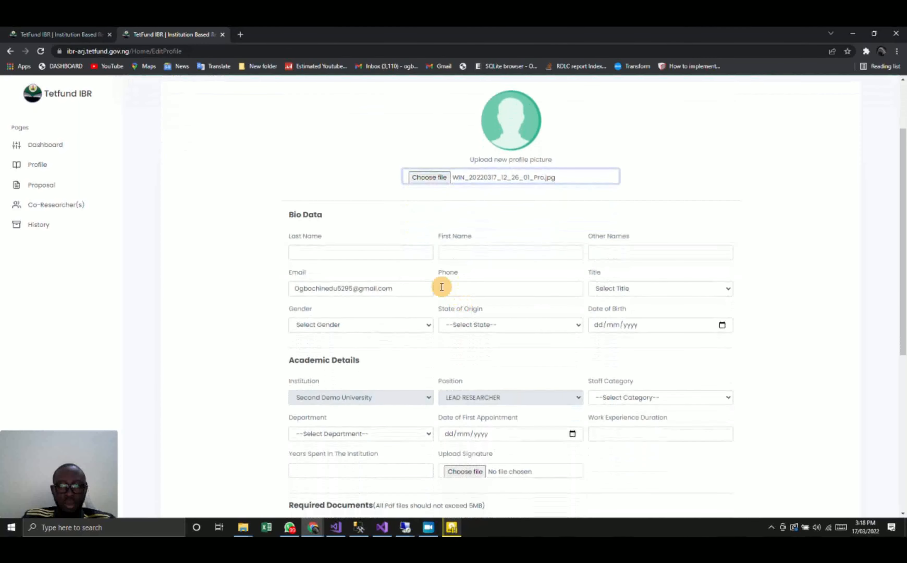
left_click(354, 255)
type("ok")
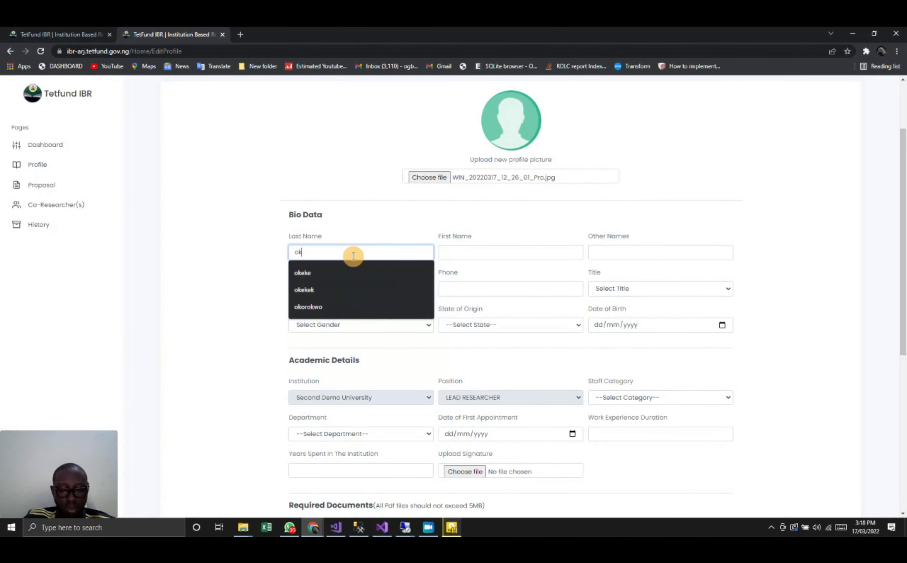
key("BackSpace")
key("BackSpace")
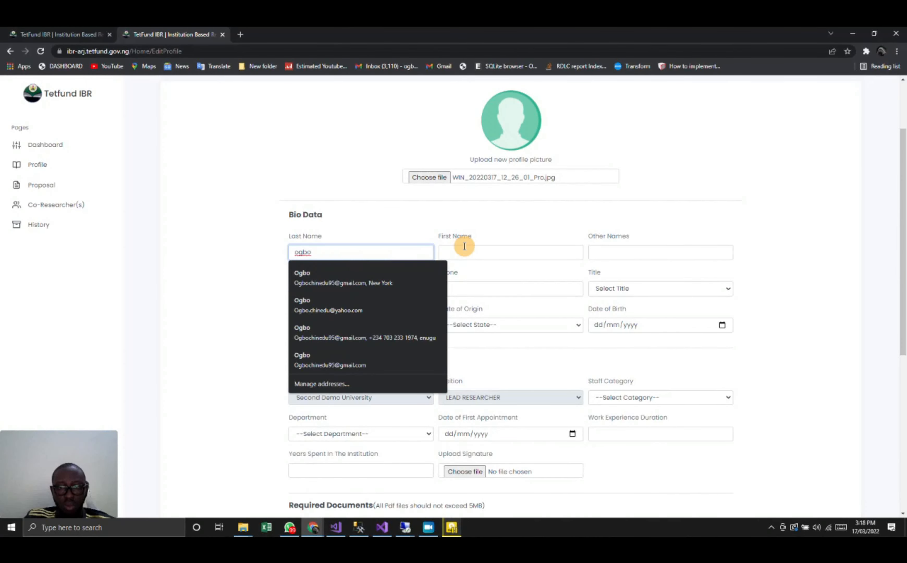
left_click(464, 246)
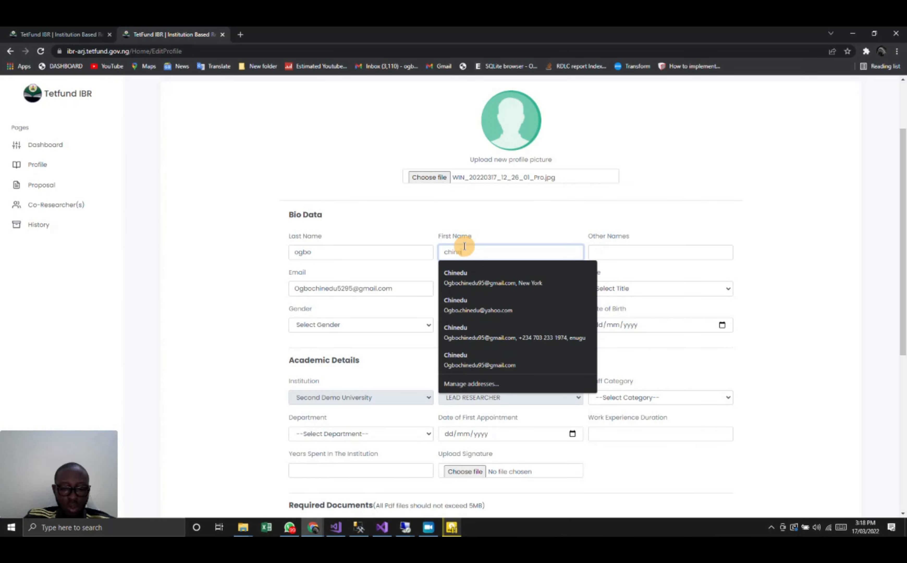
left_click(617, 257)
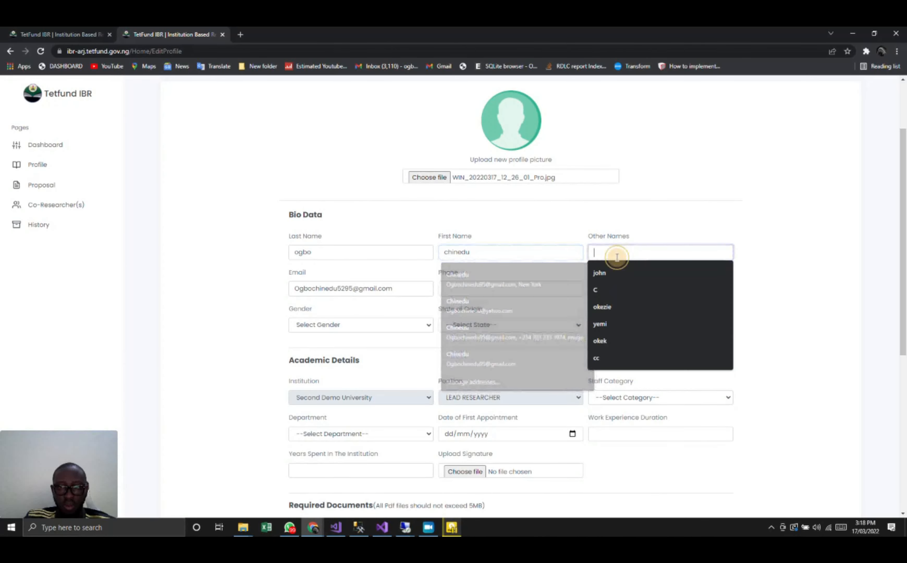
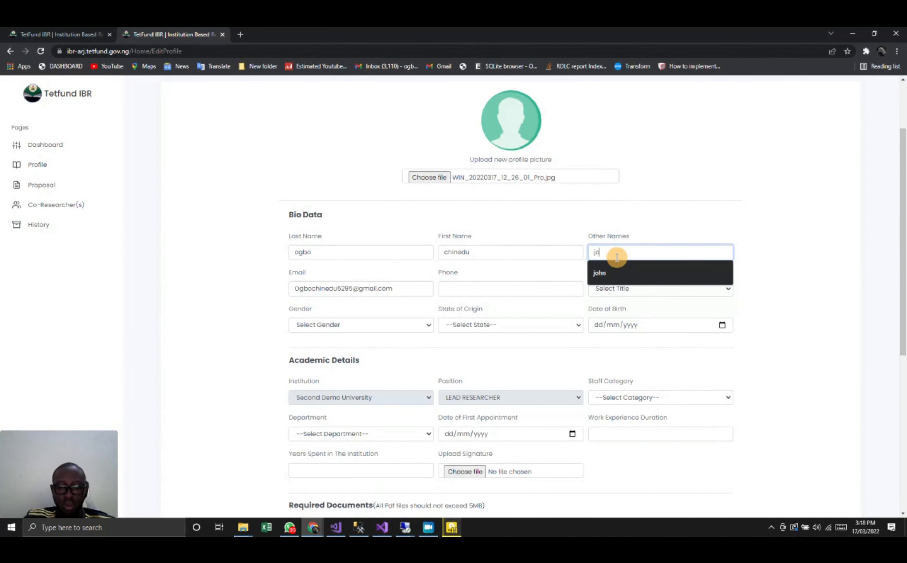
- Enter the researcher's phone number and set the title to Dr
left_click(461, 286)
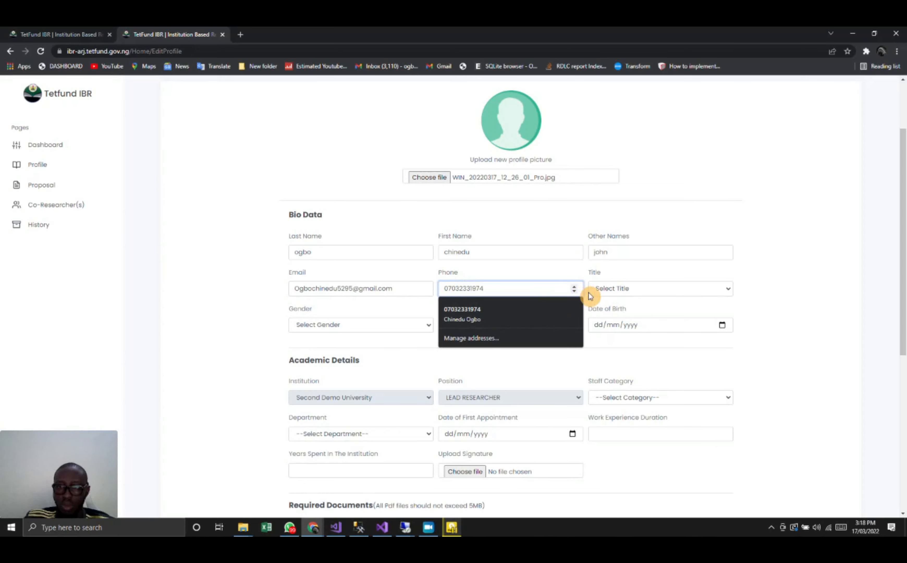
left_click(631, 289)
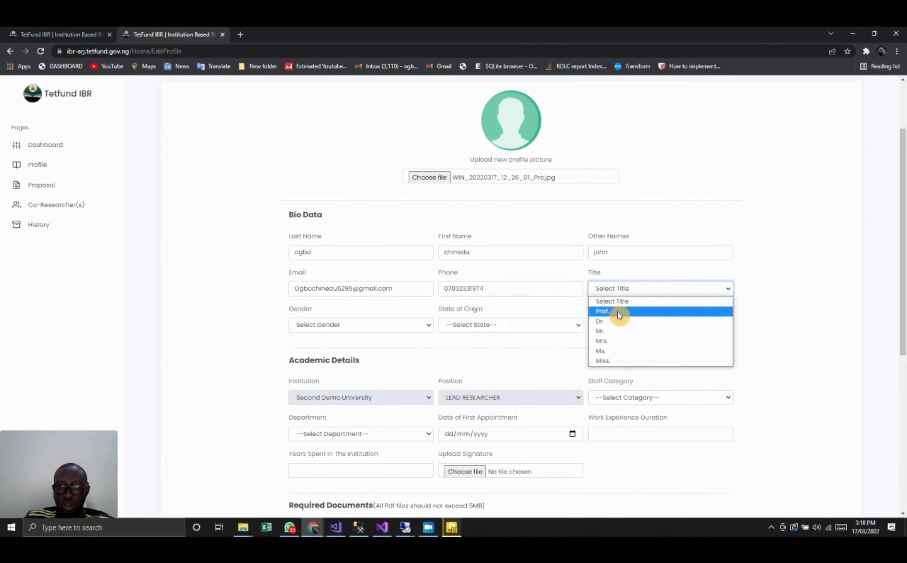
left_click(613, 321)
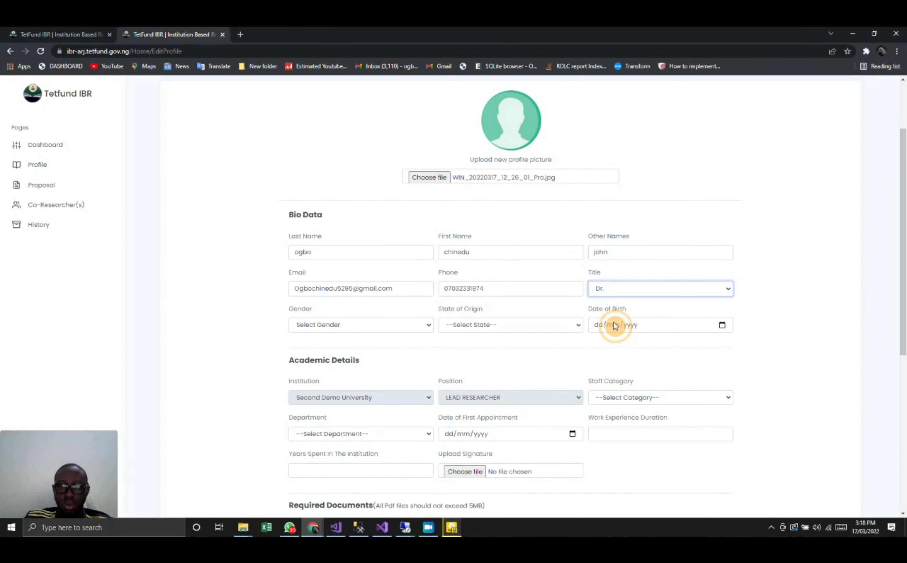
- Set the gender to Male and the state of origin to Anambra, and fill in the date of birth
left_click(336, 324)
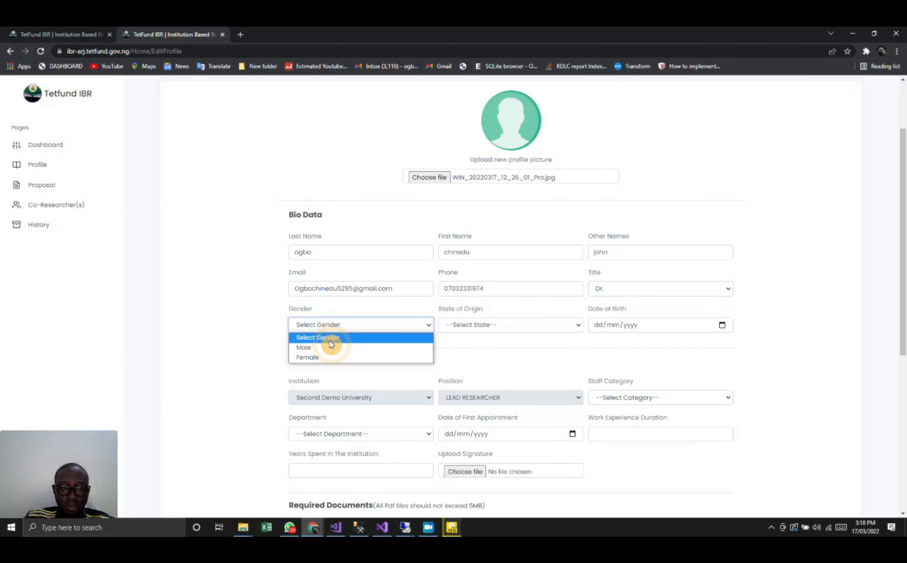
left_click(329, 349)
left_click(492, 327)
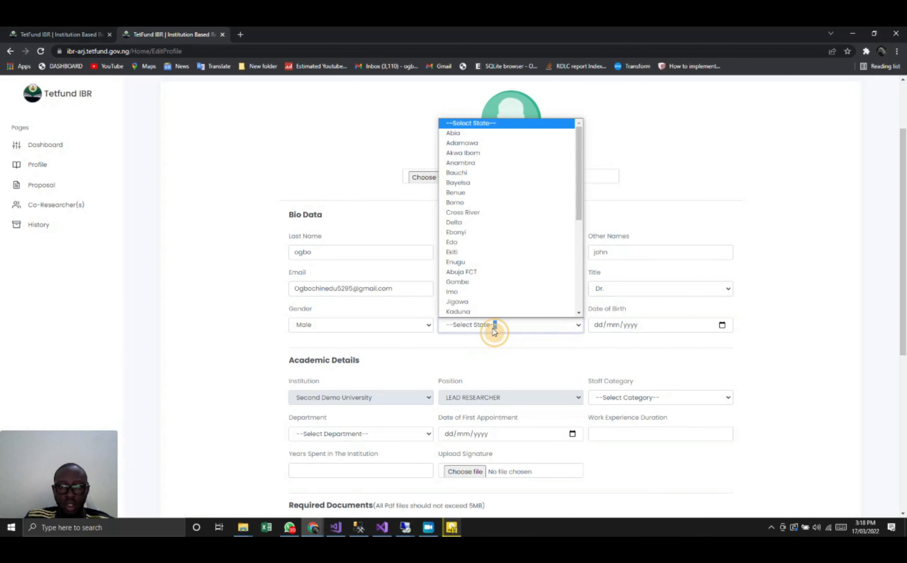
left_click(488, 164)
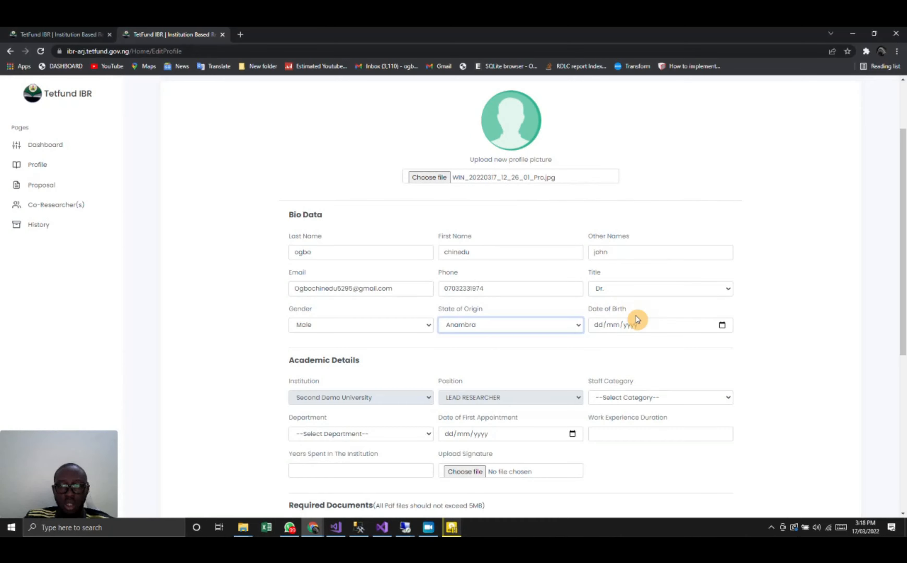
left_click(720, 324)
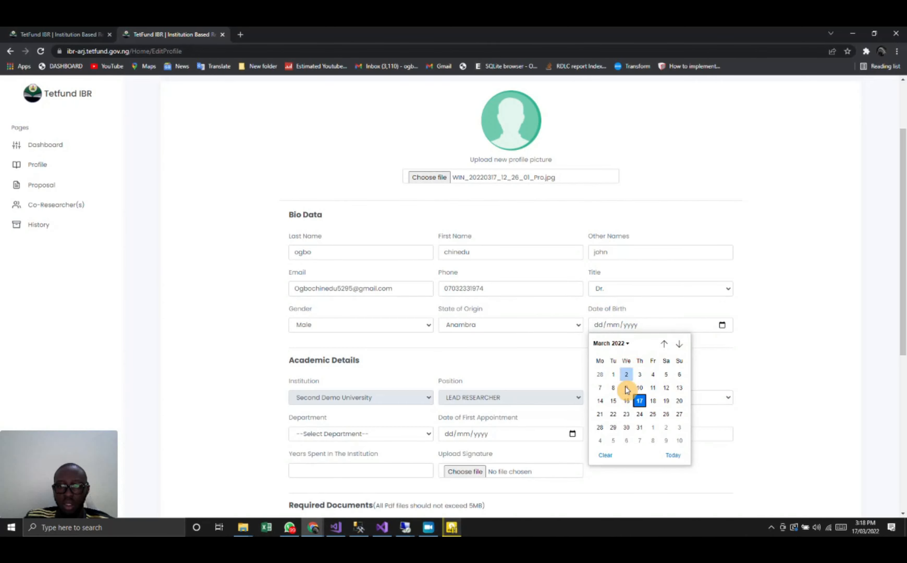
left_click(613, 374)
- Set the staff category to Academic and the department to Accountancy in the Academic Details
scroll(616, 378, "down", 3)
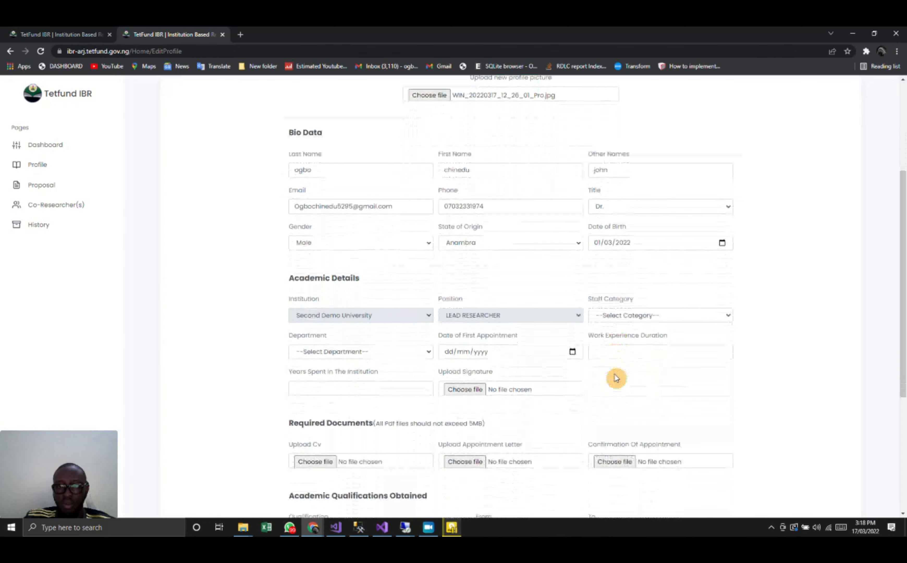
scroll(616, 379, "down", 1)
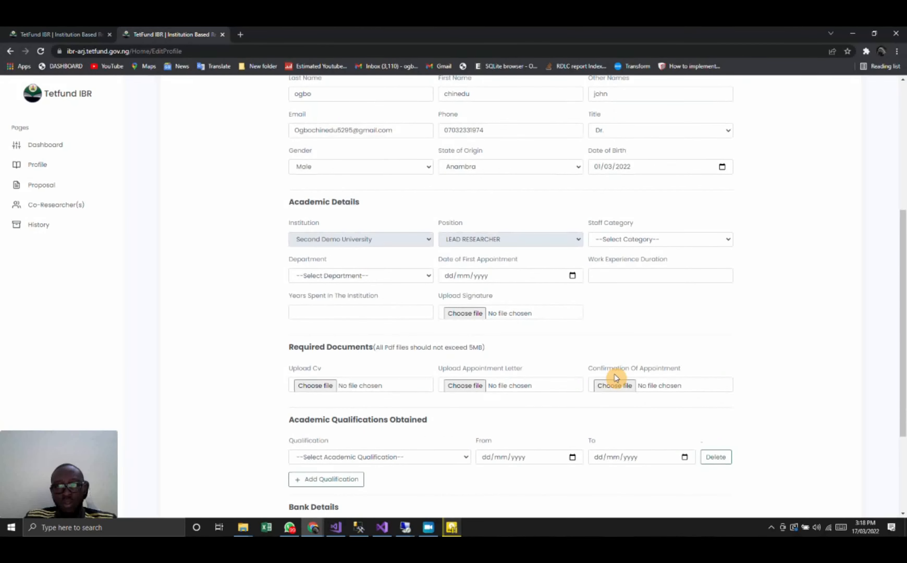
scroll(616, 378, "up", 1)
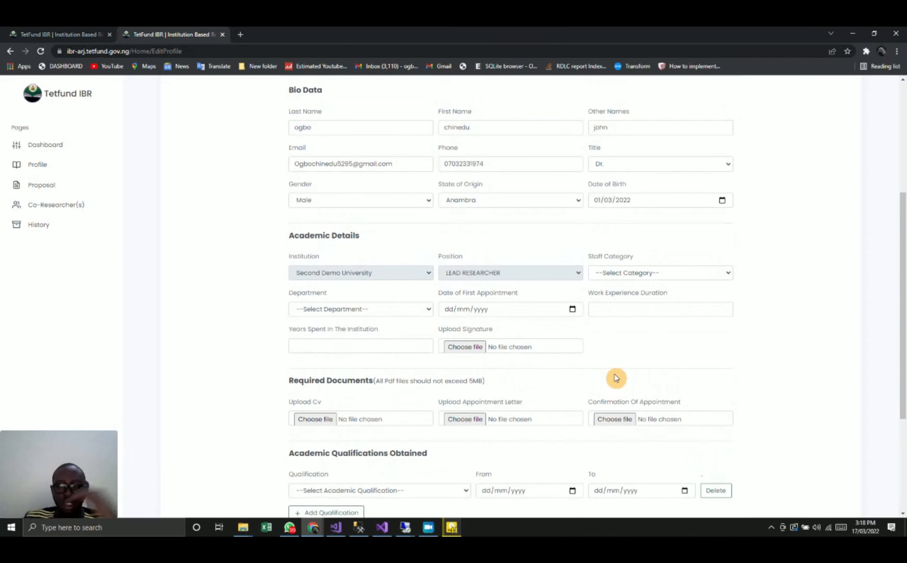
left_click(632, 274)
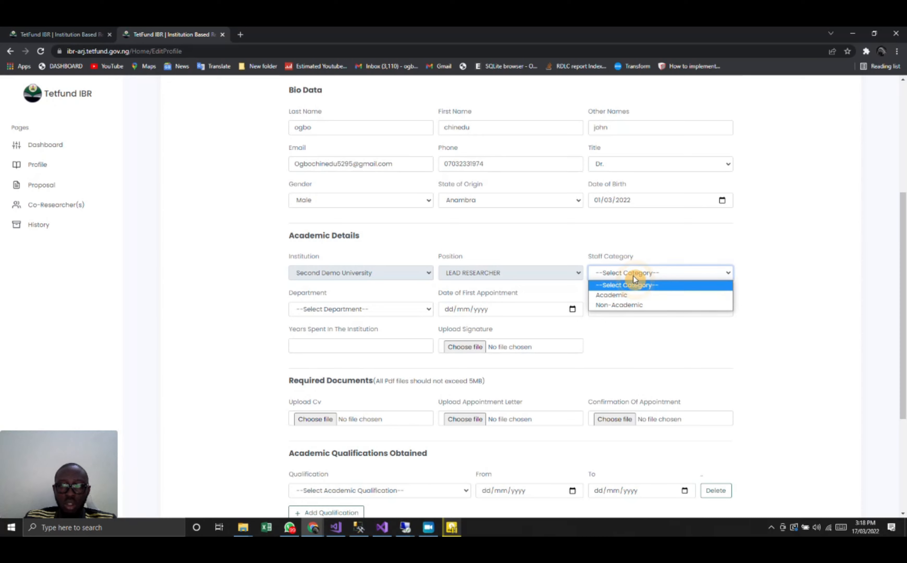
left_click(627, 297)
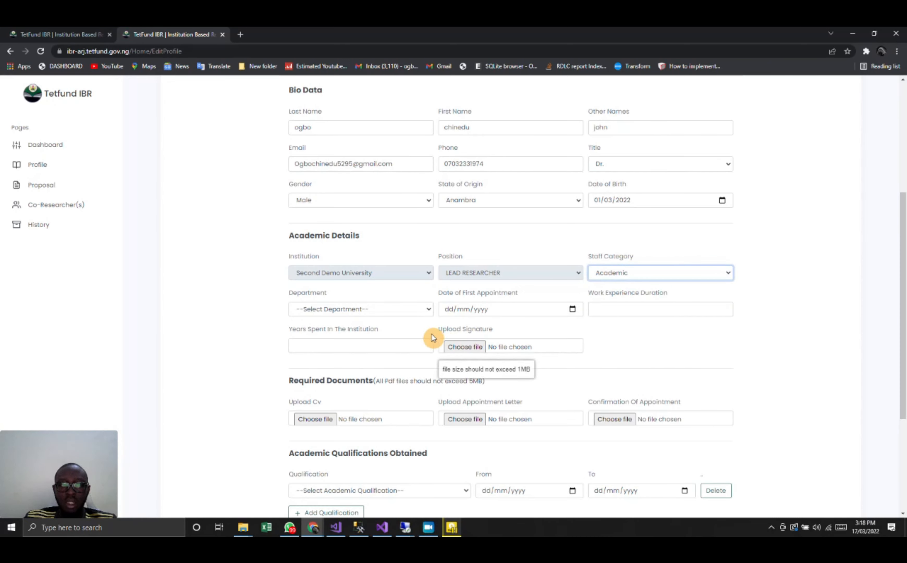
left_click(416, 310)
left_click(400, 333)
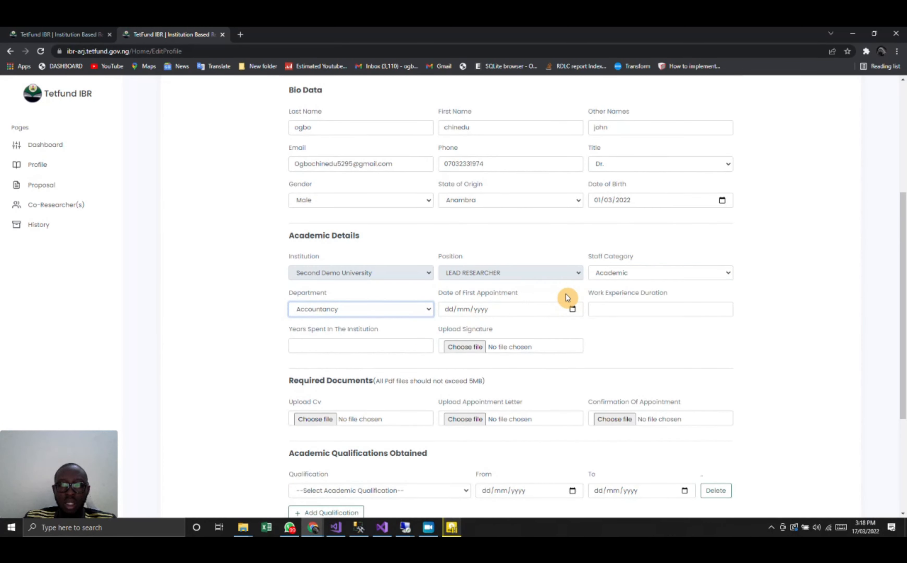
- Set the date of first appointment to 28/02/2022 and the work experience duration to 10
left_click(572, 308)
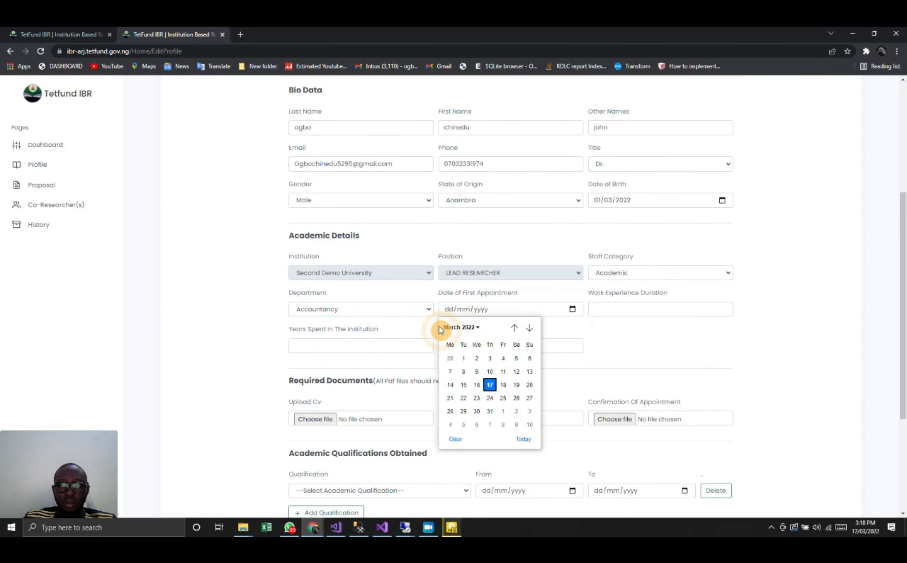
left_click(457, 357)
left_click(607, 312)
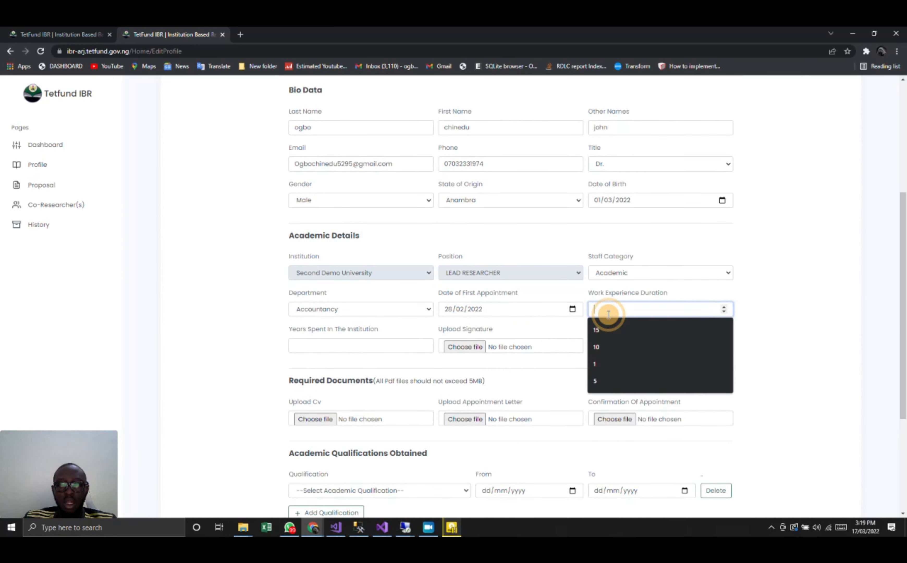
left_click(609, 345)
- Set the years spent in the institution to 10 and choose AcpSignature.jpg from the Pictures folder as the signature
left_click(349, 344)
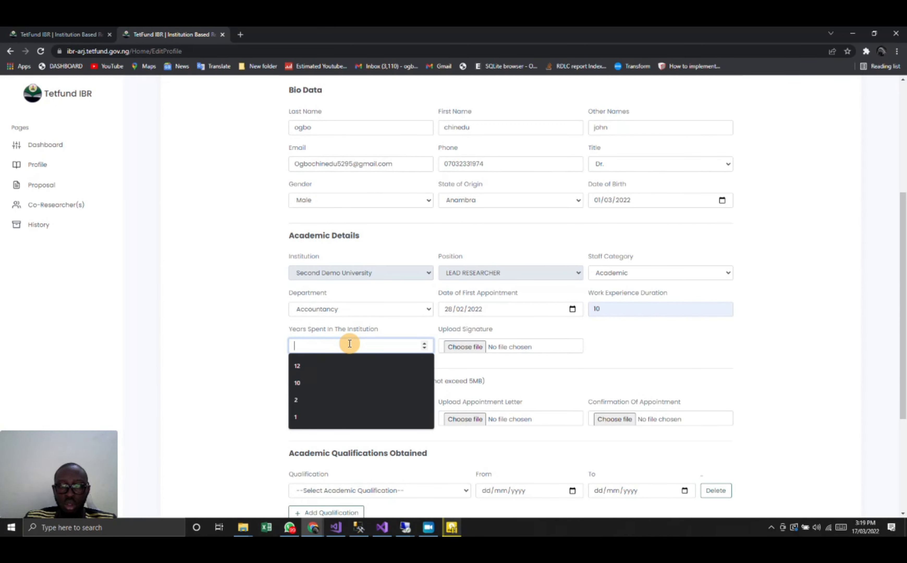
left_click(344, 380)
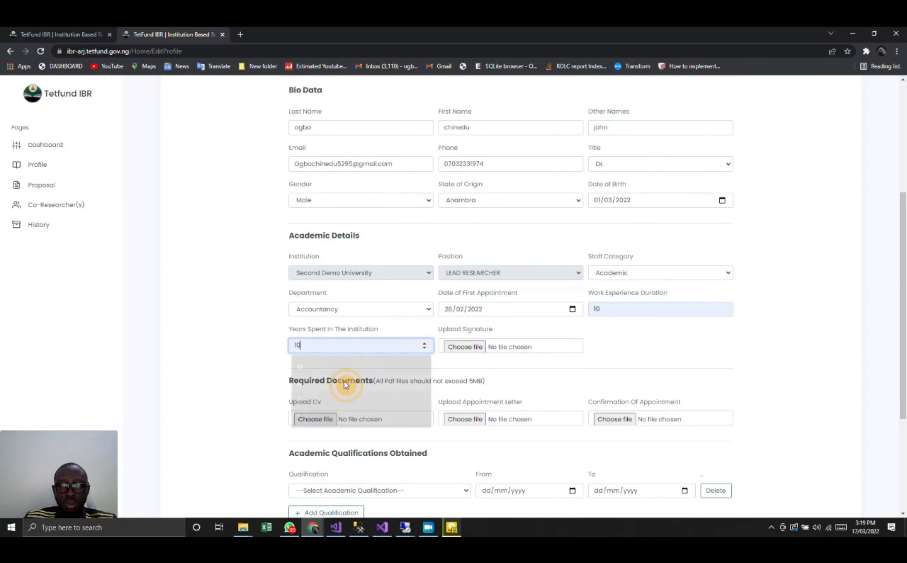
left_click(479, 353)
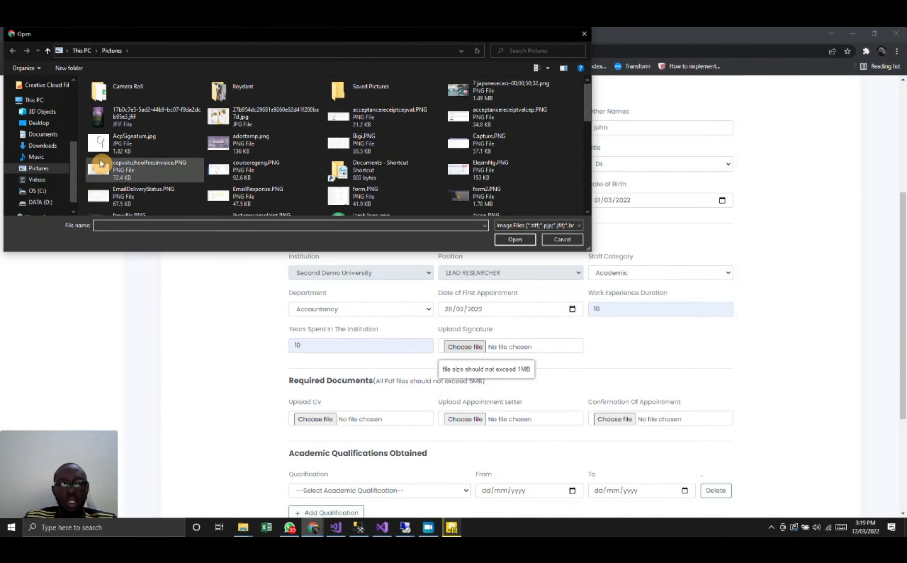
double_click(98, 144)
scroll(245, 363, "down", 4)
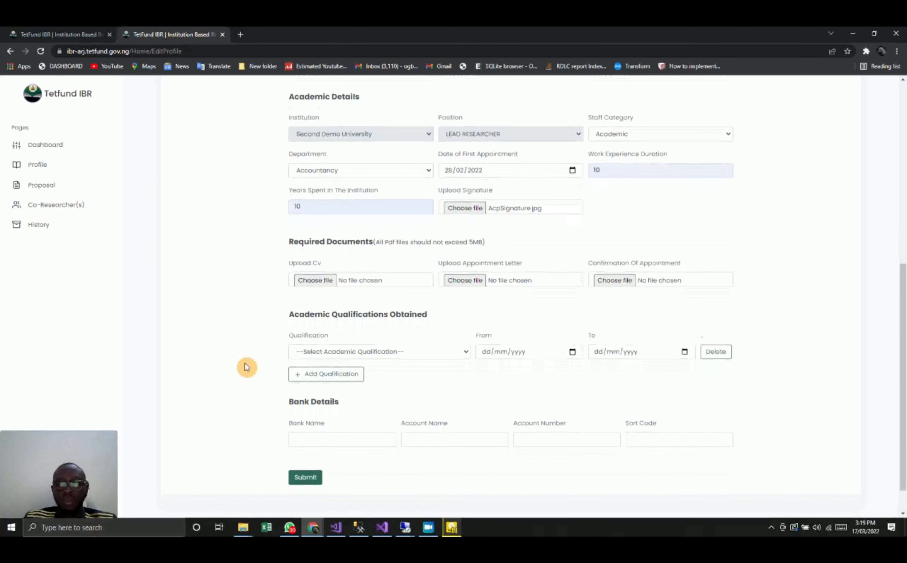
left_click(342, 278)
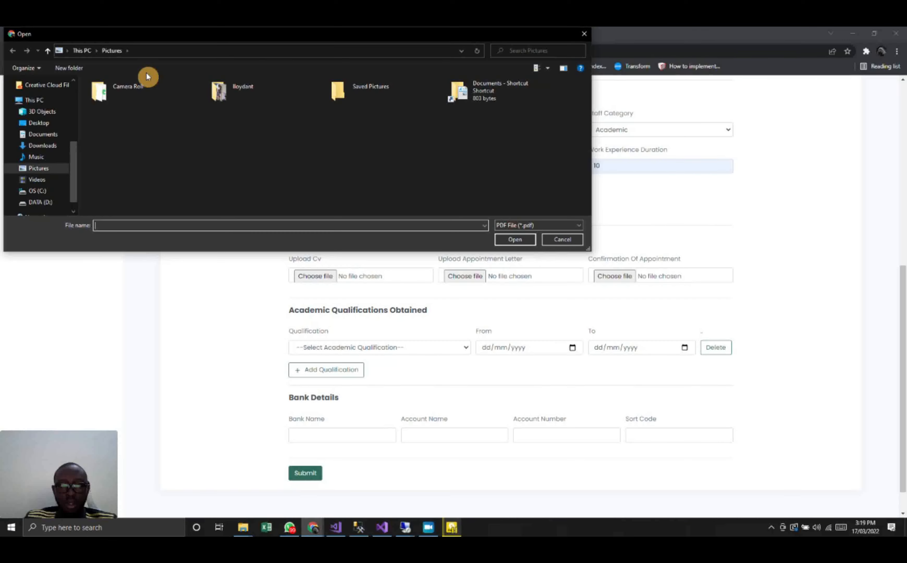
left_click(43, 134)
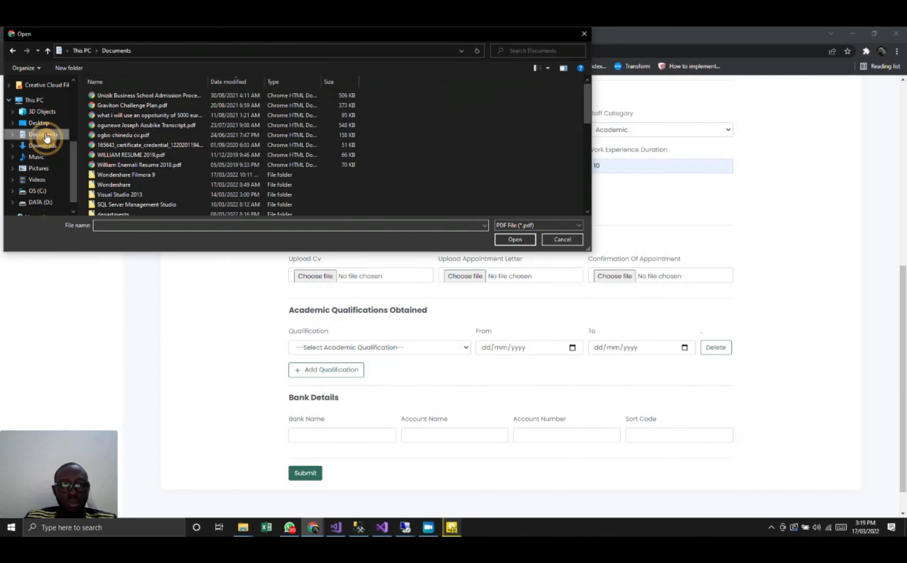
double_click(198, 147)
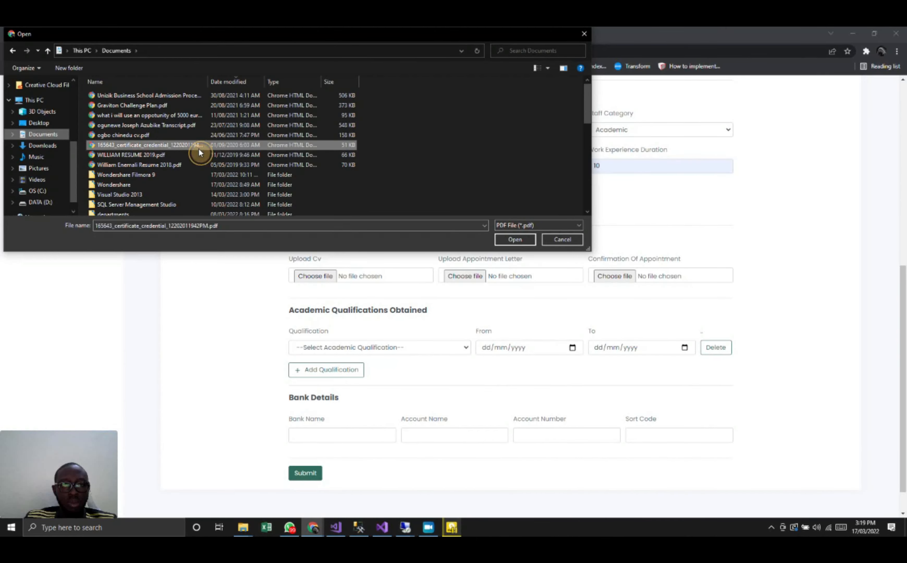
left_click(478, 280)
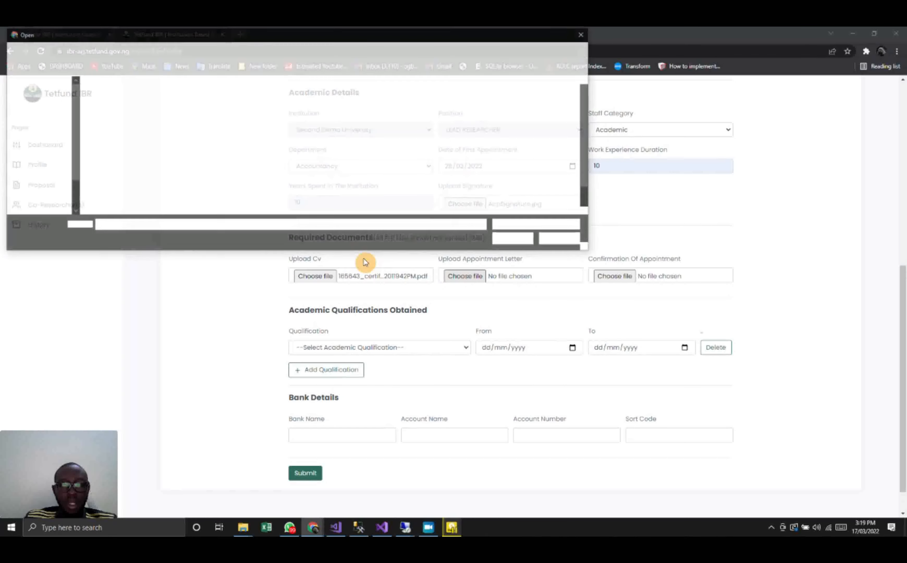
double_click(246, 165)
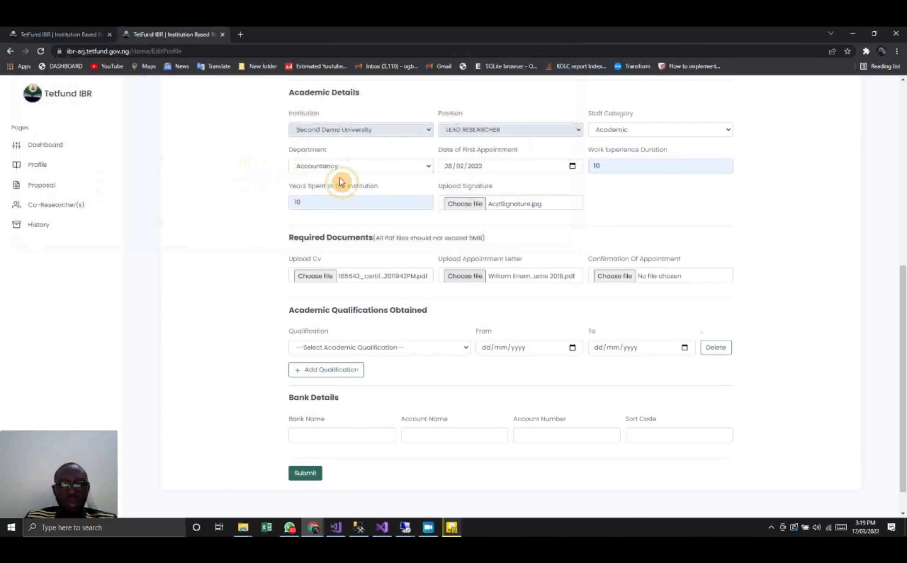
left_click(653, 276)
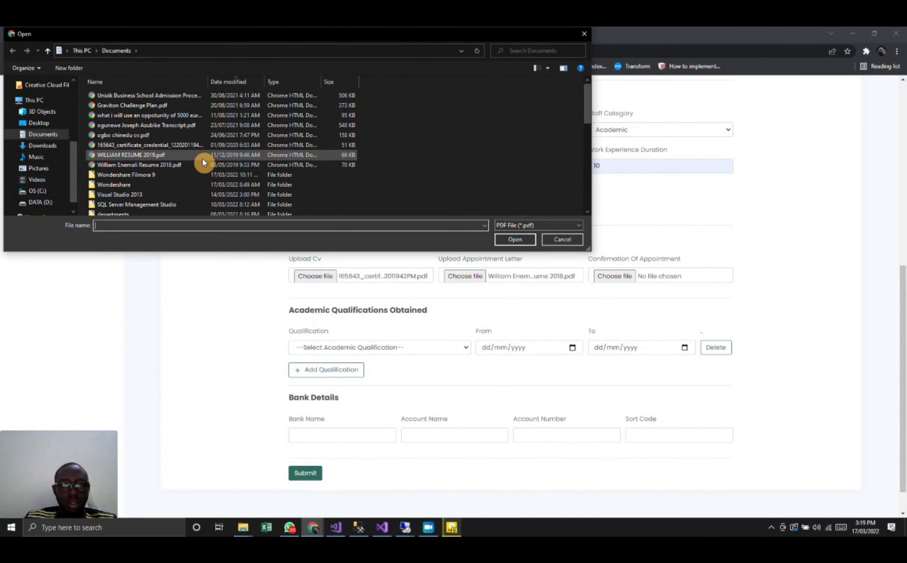
double_click(199, 148)
- Set the first academic qualification to WAEC, running from 07/03/2022 to 12/03/2022
scroll(358, 318, "down", 1)
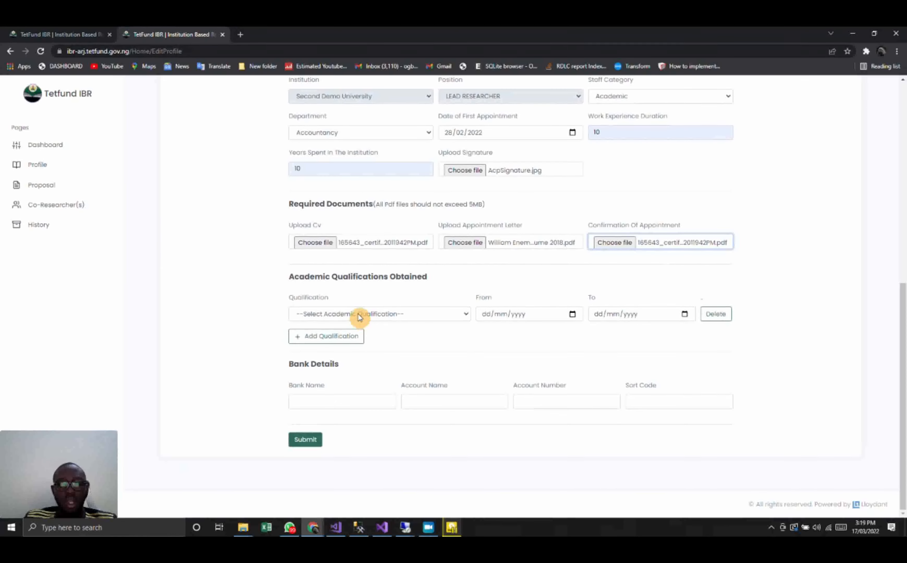
left_click(385, 316)
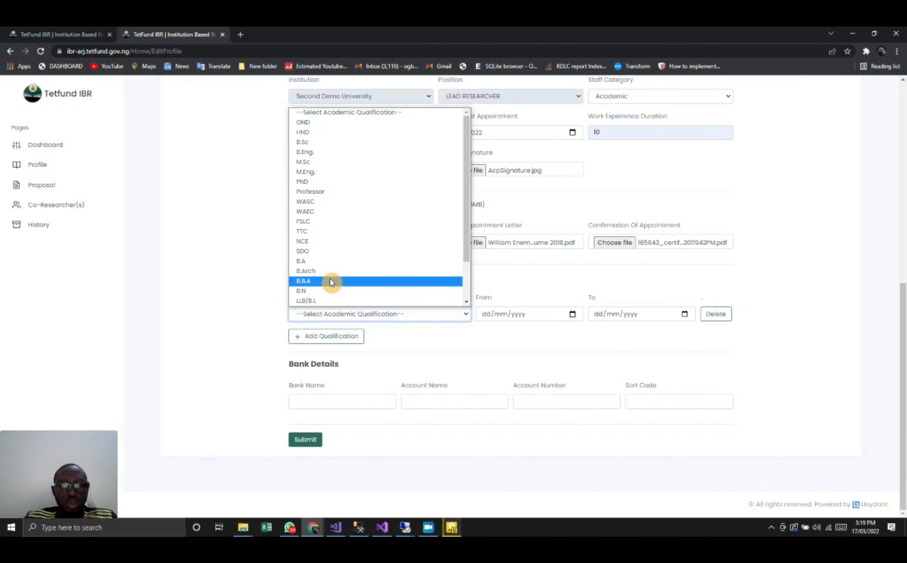
left_click(328, 209)
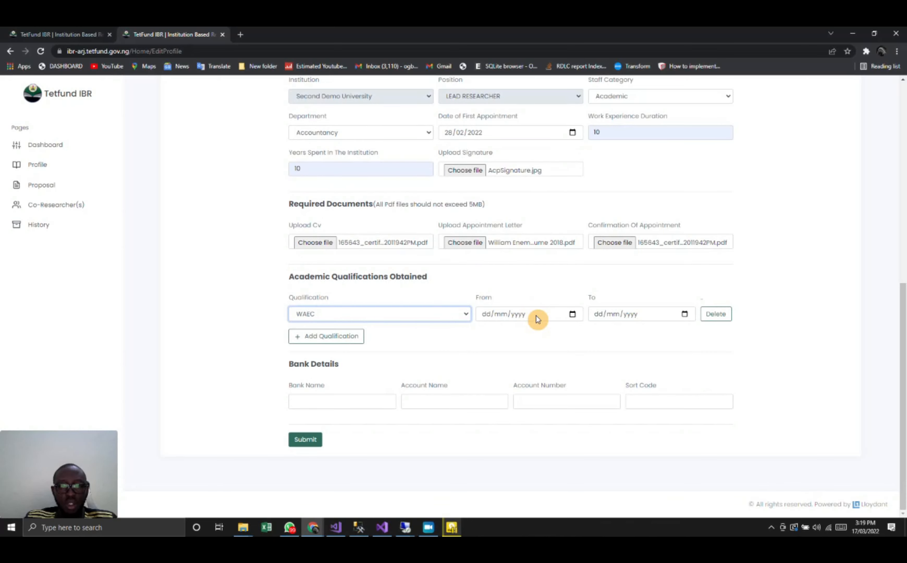
left_click(572, 314)
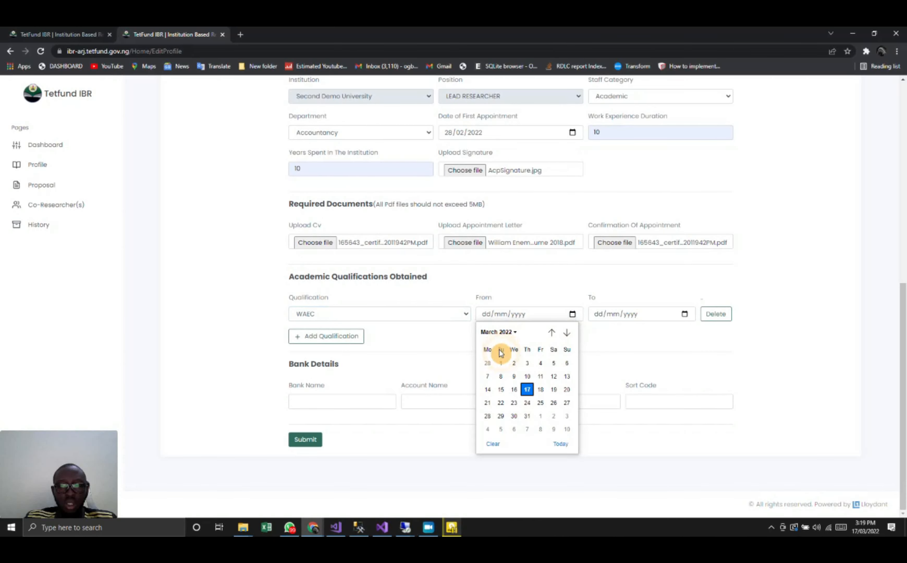
left_click(487, 375)
left_click_drag(499, 373, 625, 351)
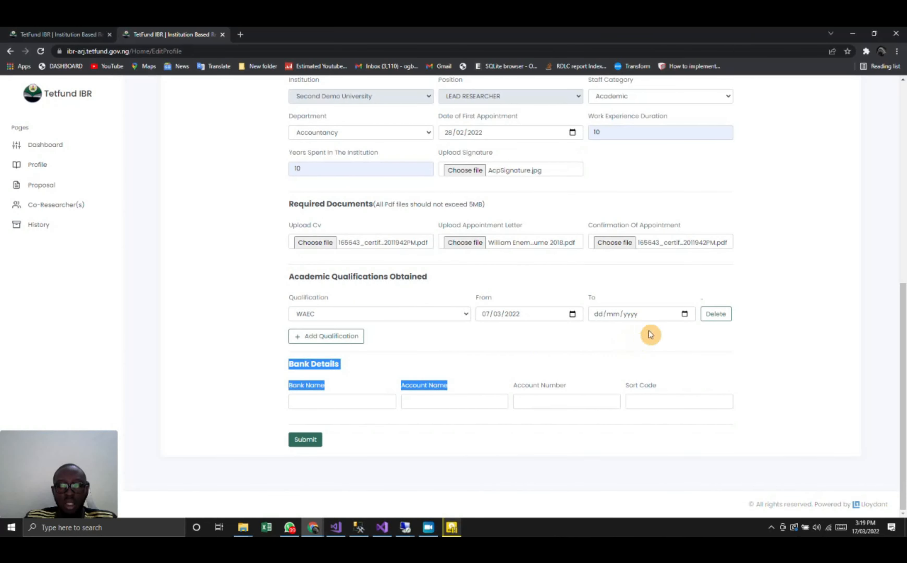
left_click(684, 315)
left_click(664, 374)
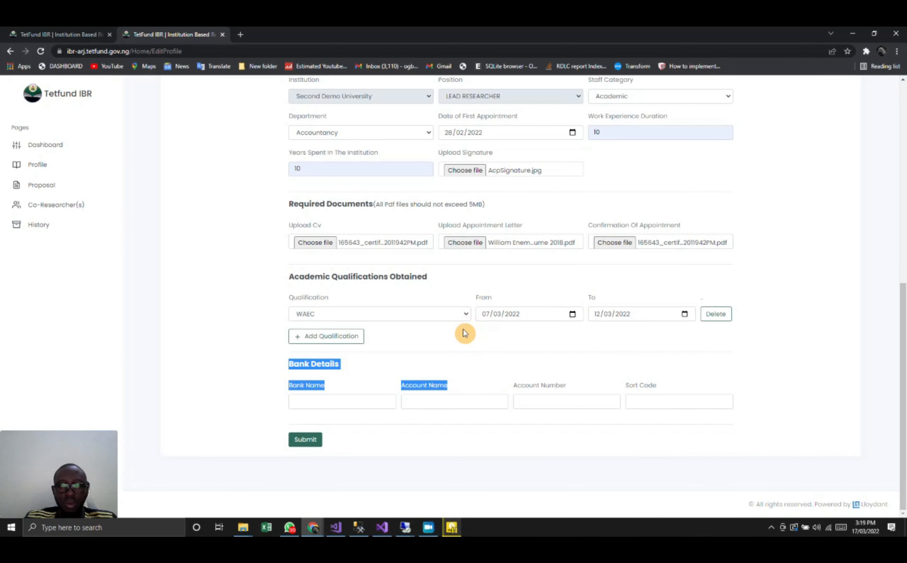
left_click(451, 351)
- Add a second academic qualification, B.Arch, running from 01/03/2022 to 03/03/2022
left_click(335, 336)
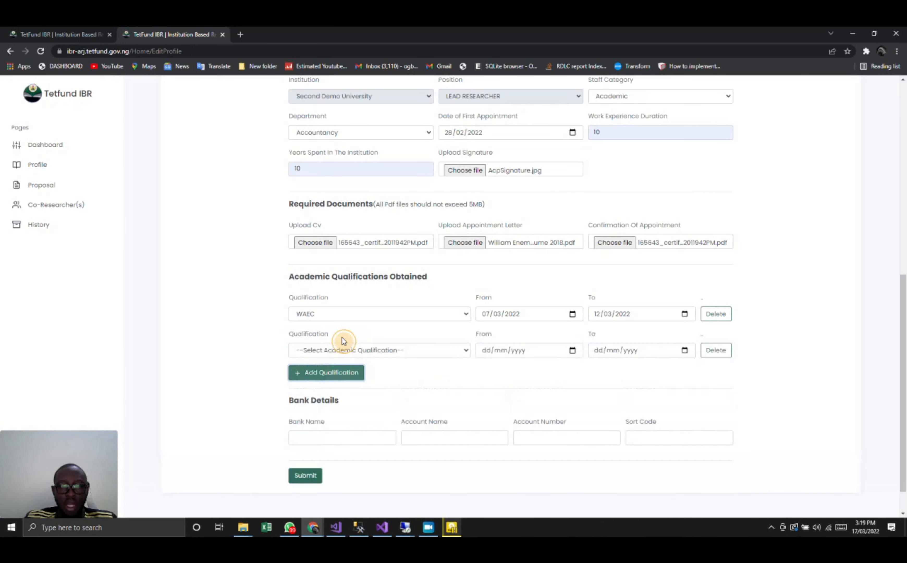
scroll(343, 341, "down", 1)
left_click(372, 318)
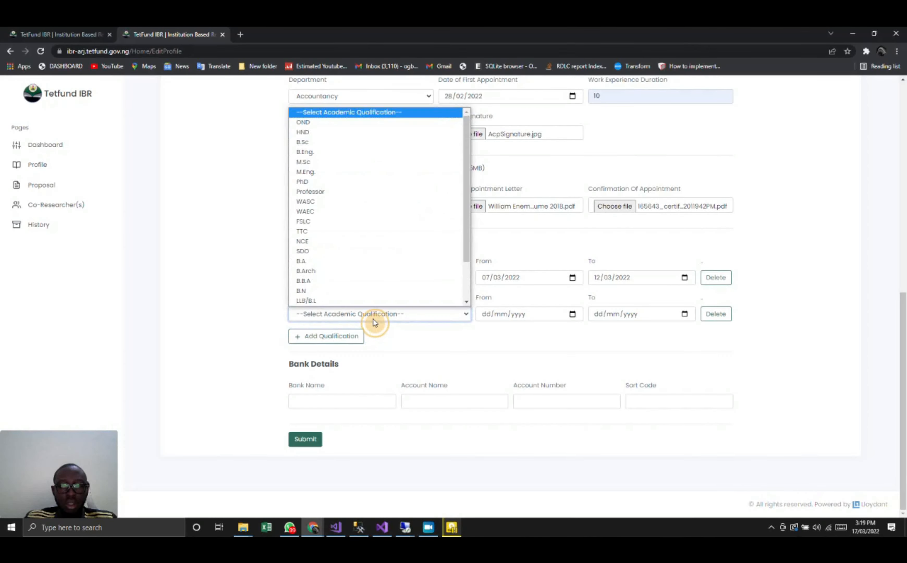
left_click(339, 271)
left_click(572, 315)
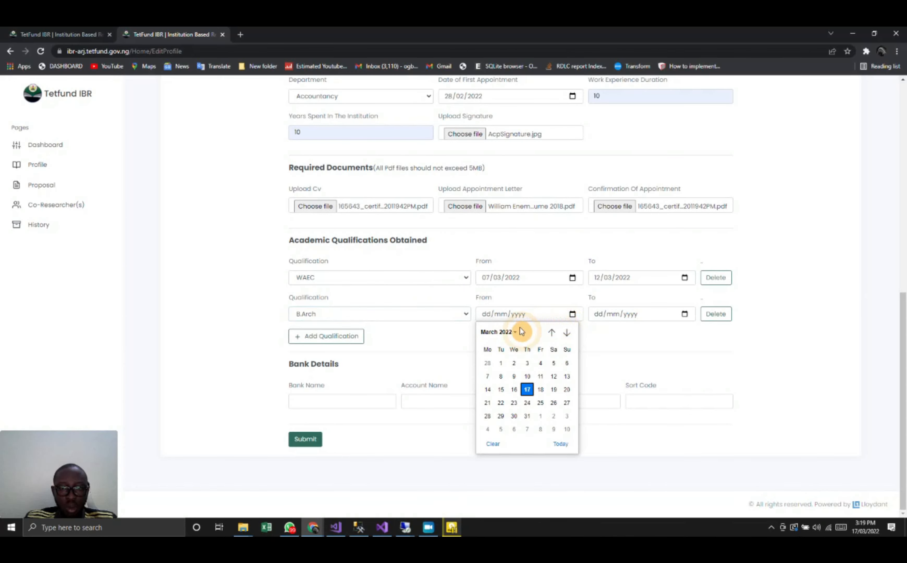
left_click(500, 363)
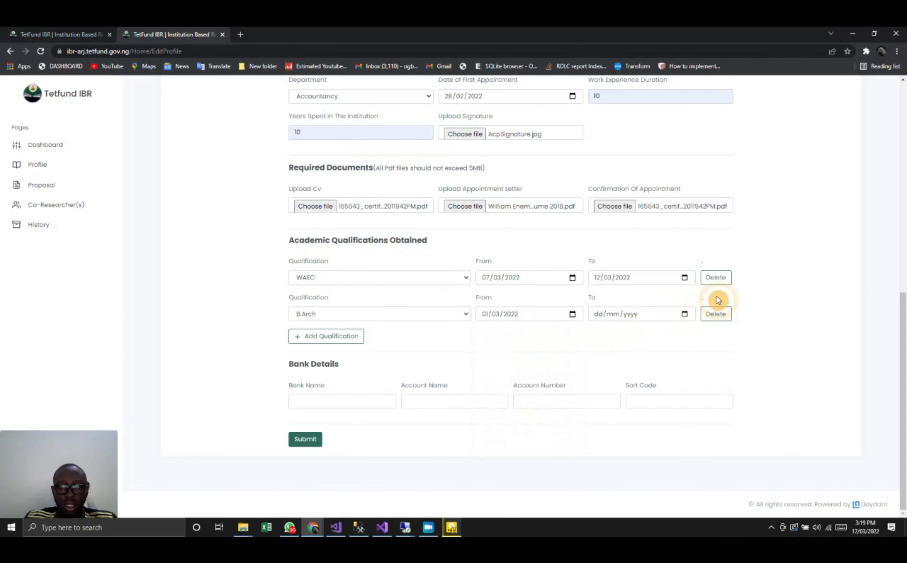
left_click(688, 314)
left_click(640, 365)
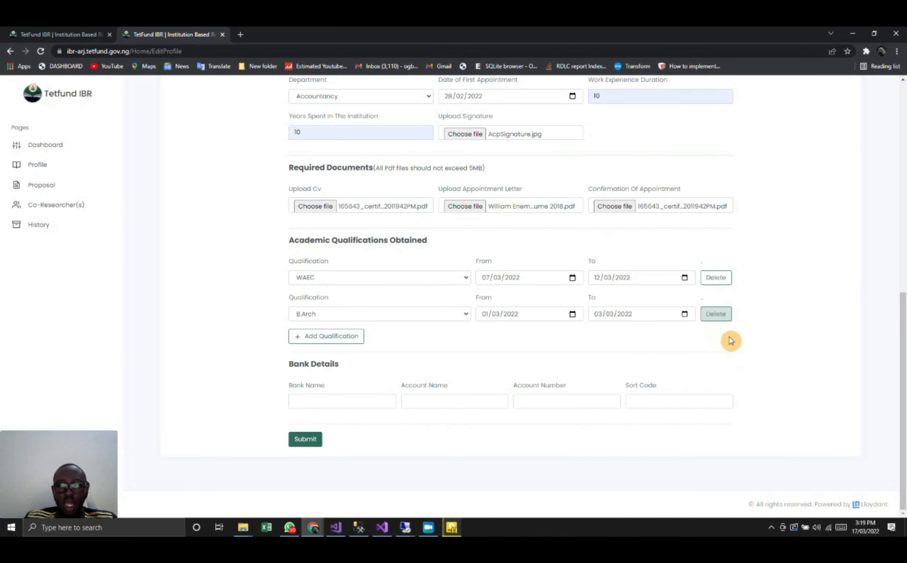
- Fill in the bank details with uba as the bank, the account name, the account number and sort code 033, and submit the profile
left_click(334, 398)
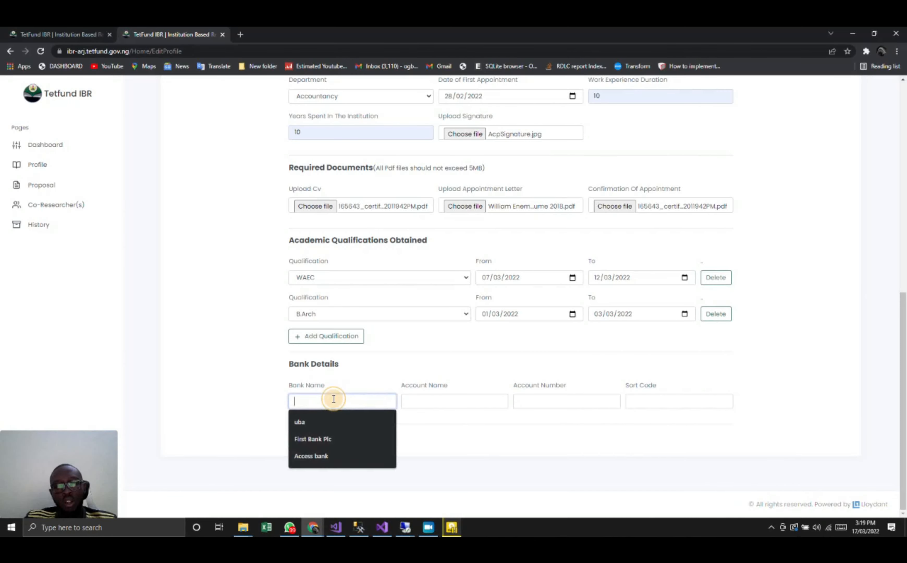
left_click(315, 424)
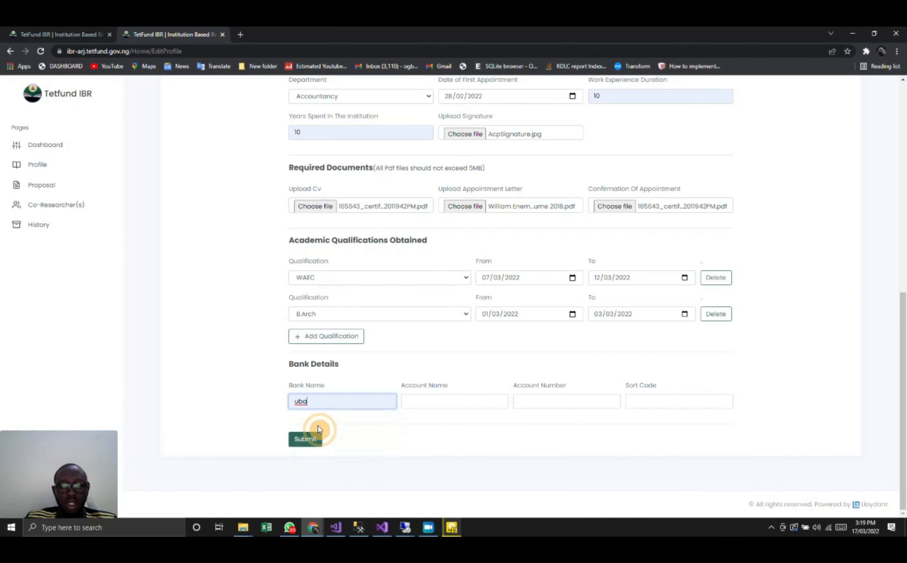
left_click(427, 403)
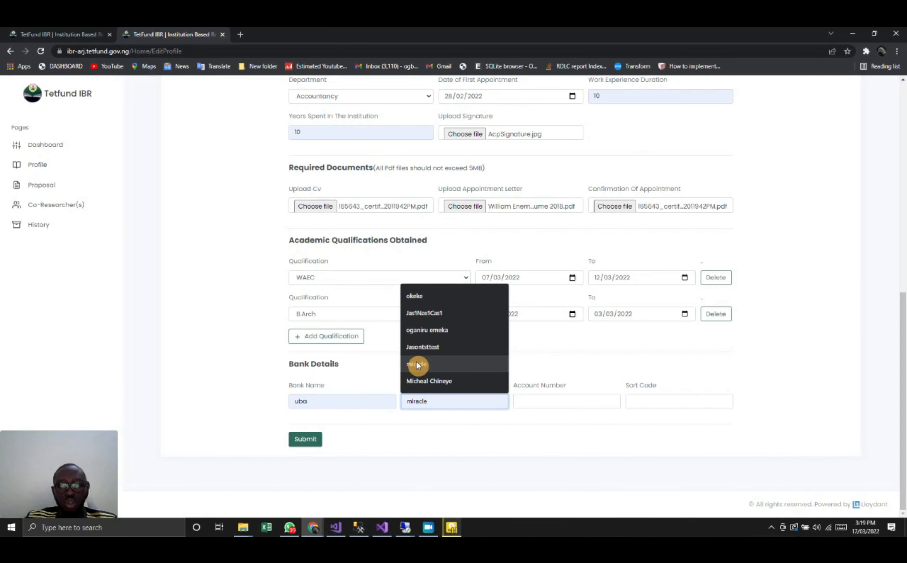
left_click(423, 318)
left_click(532, 403)
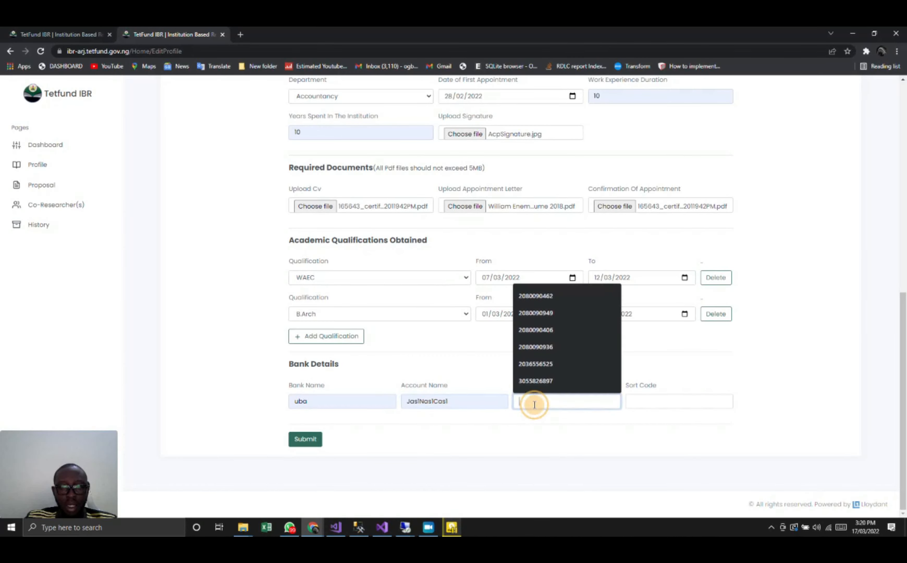
left_click(533, 383)
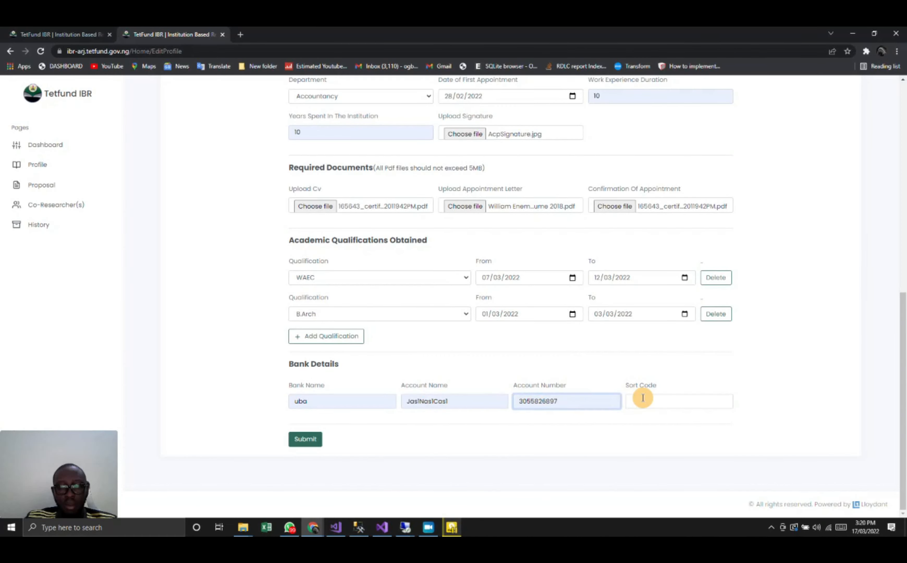
left_click(655, 399)
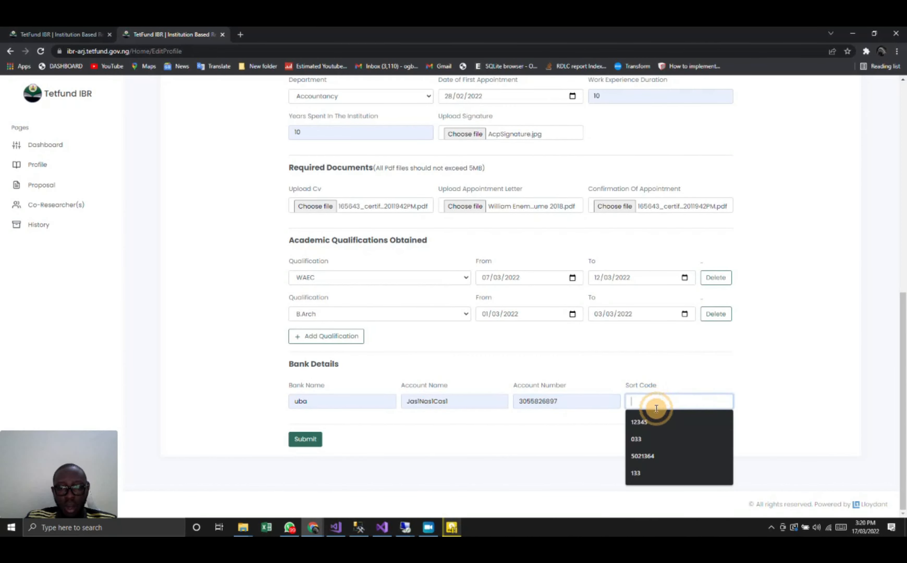
left_click(639, 437)
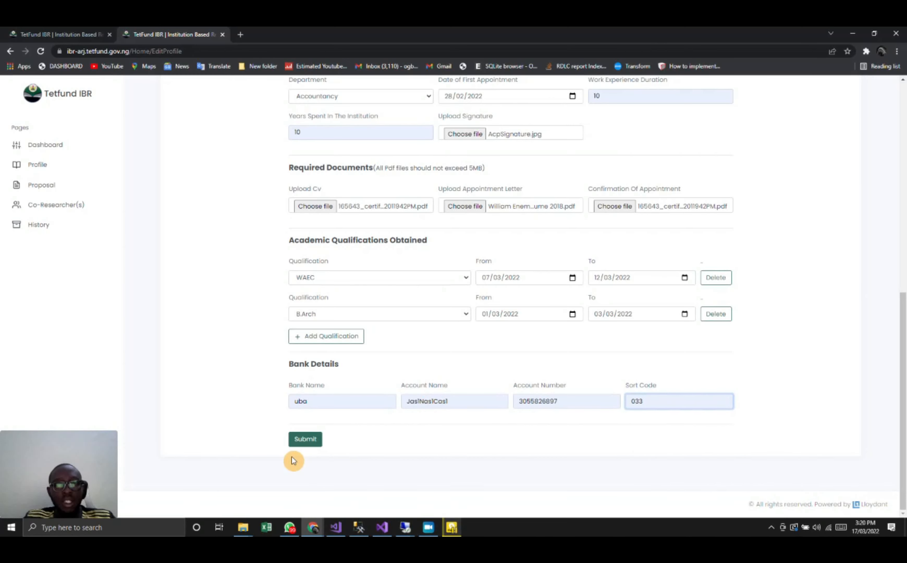
left_click(305, 443)
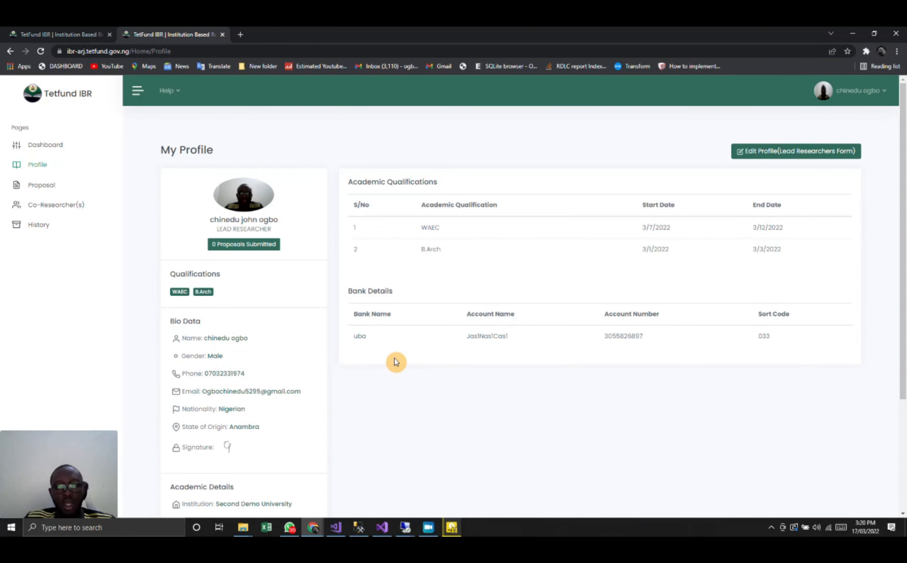
- Review the submitted profile's qualifications, bank details, bio data and academic details
scroll(396, 362, "down", 2)
scroll(395, 361, "down", 1)
scroll(395, 361, "up", 3)
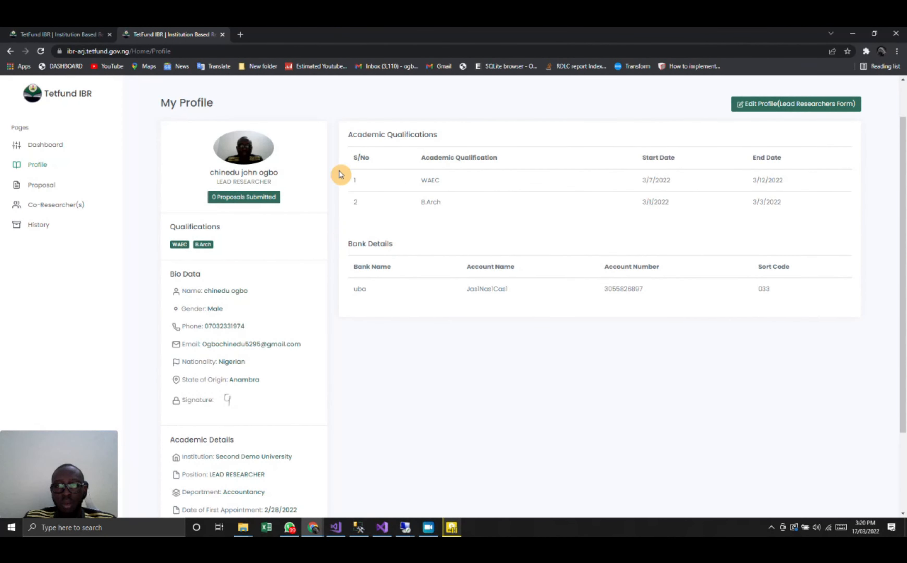
scroll(532, 381, "down", 3)
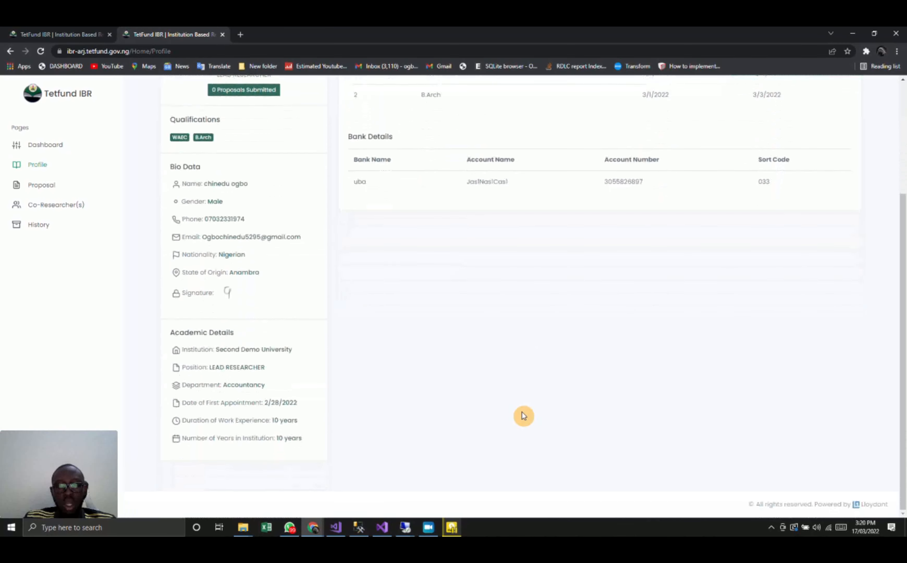
scroll(595, 358, "up", 5)
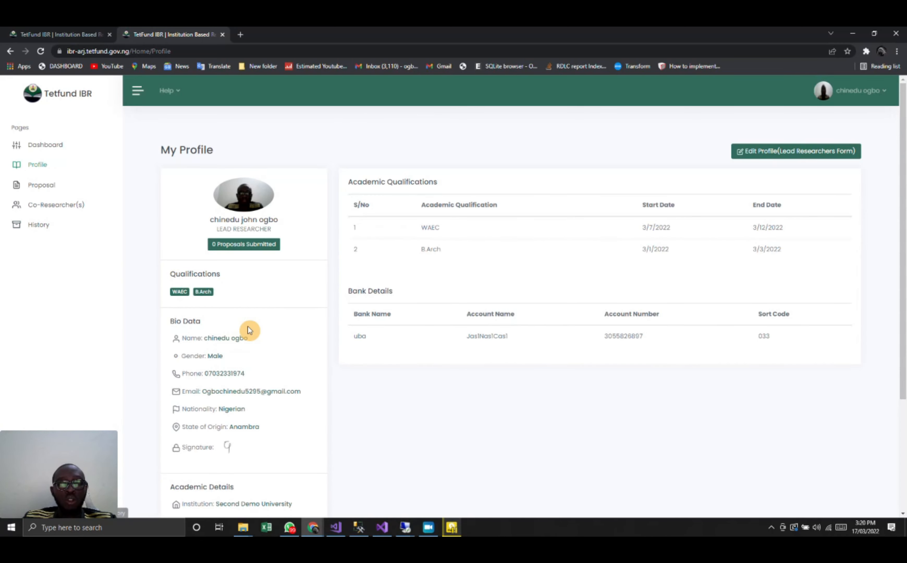
scroll(355, 379, "down", 5)
scroll(355, 379, "up", 5)
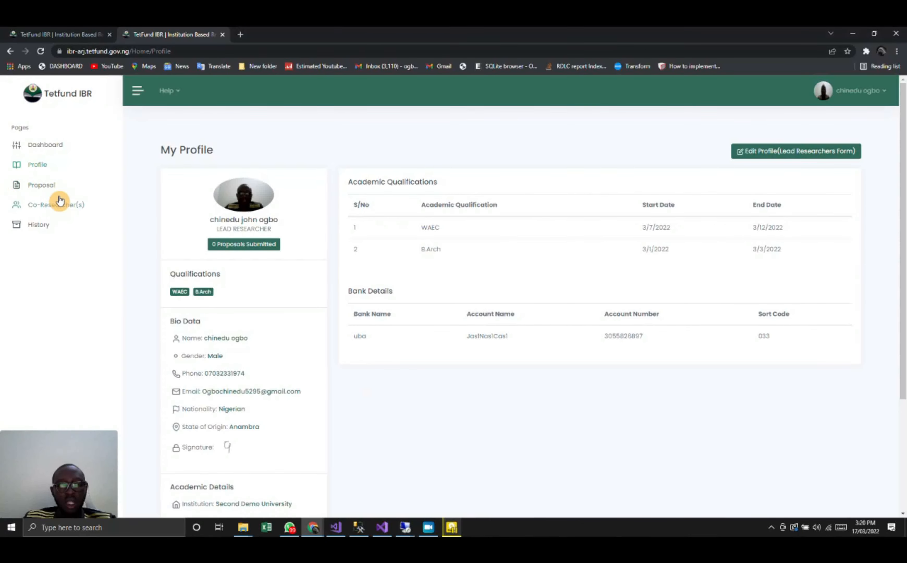
- Open the proposal application and look over its sections and the fields of the preliminary page
left_click(48, 191)
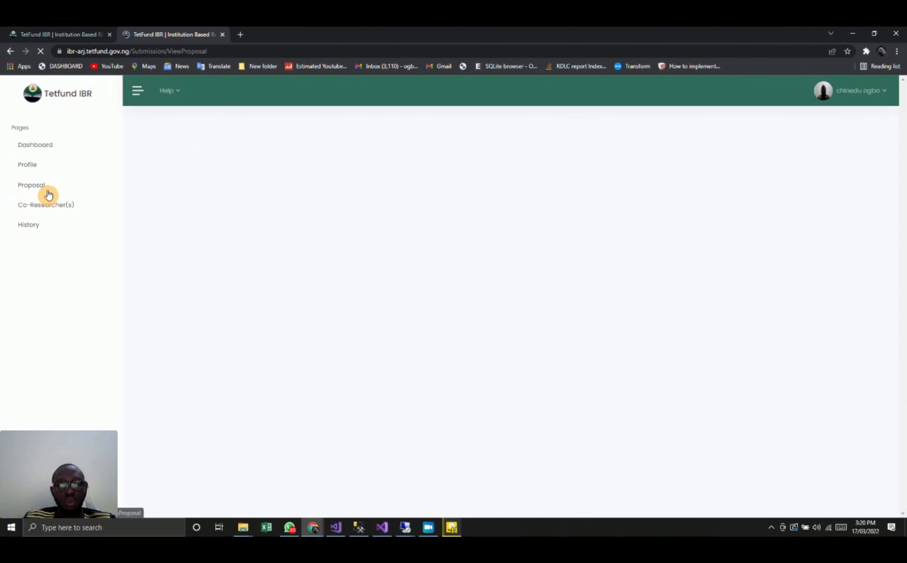
scroll(333, 284, "down", 3)
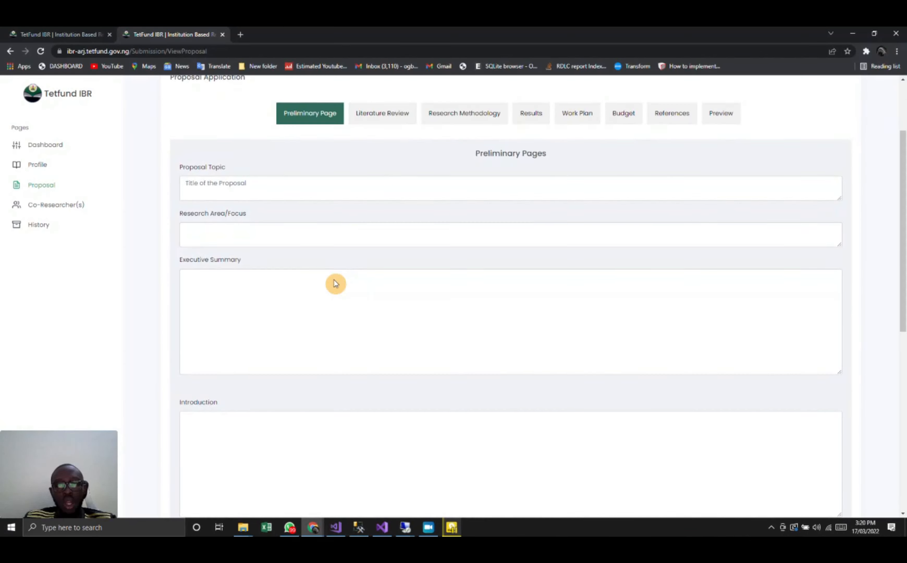
scroll(334, 281, "up", 2)
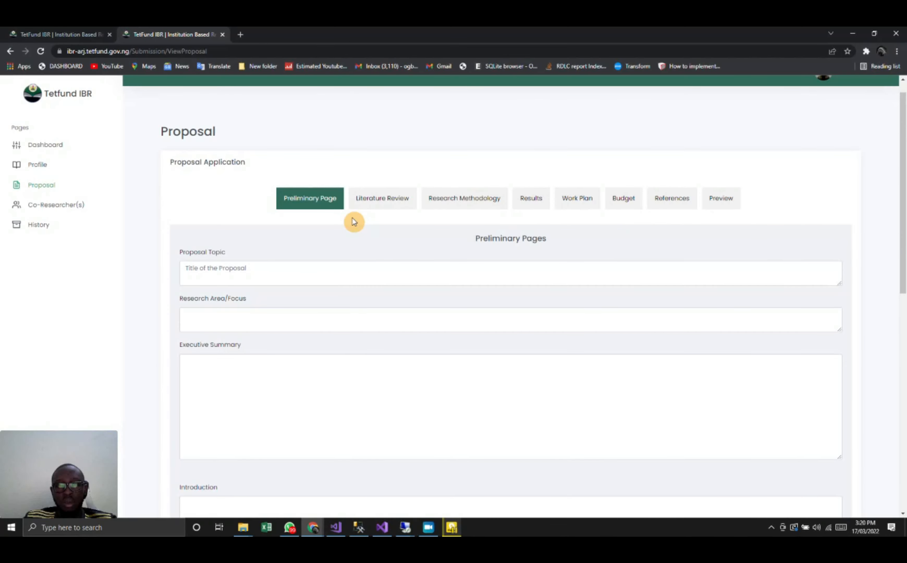
scroll(377, 266, "down", 1)
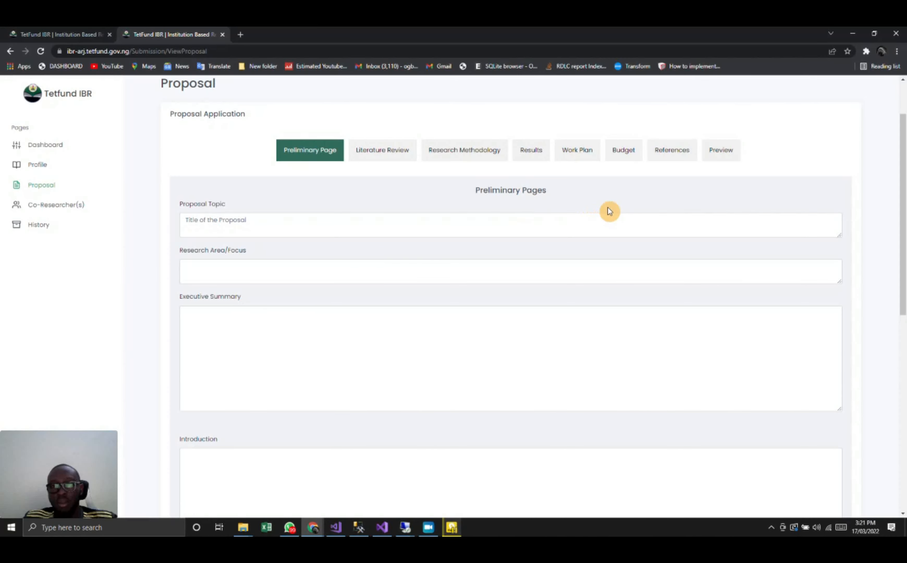
scroll(642, 322, "down", 2)
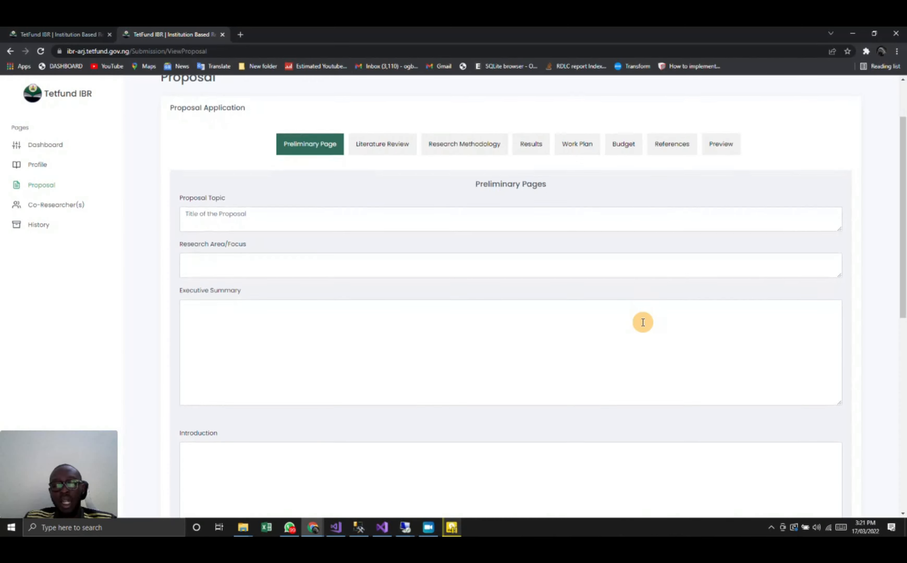
scroll(643, 322, "up", 3)
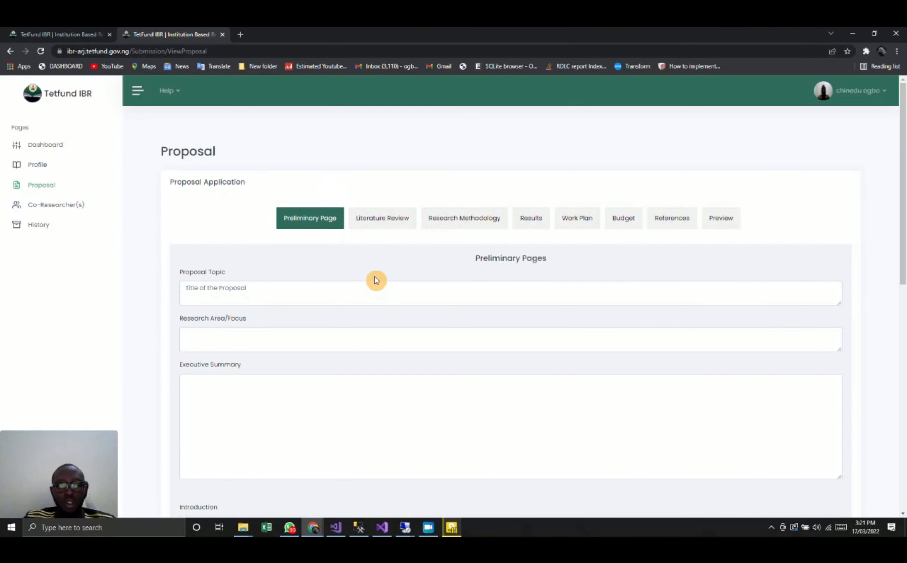
- Search Google for "lorem ipsum" in a new browser tab and open the lipsum.com generator site
left_click(237, 34)
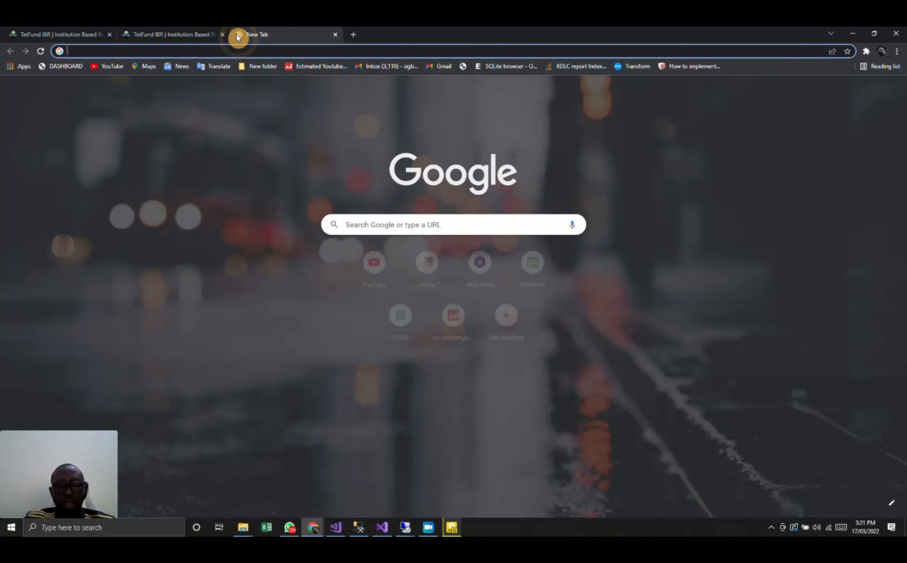
type("lor")
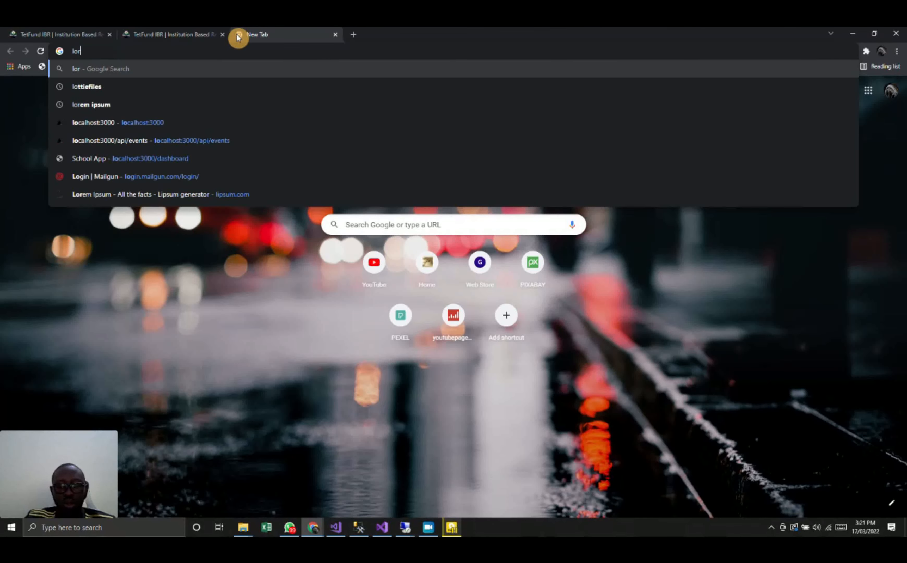
type("em u")
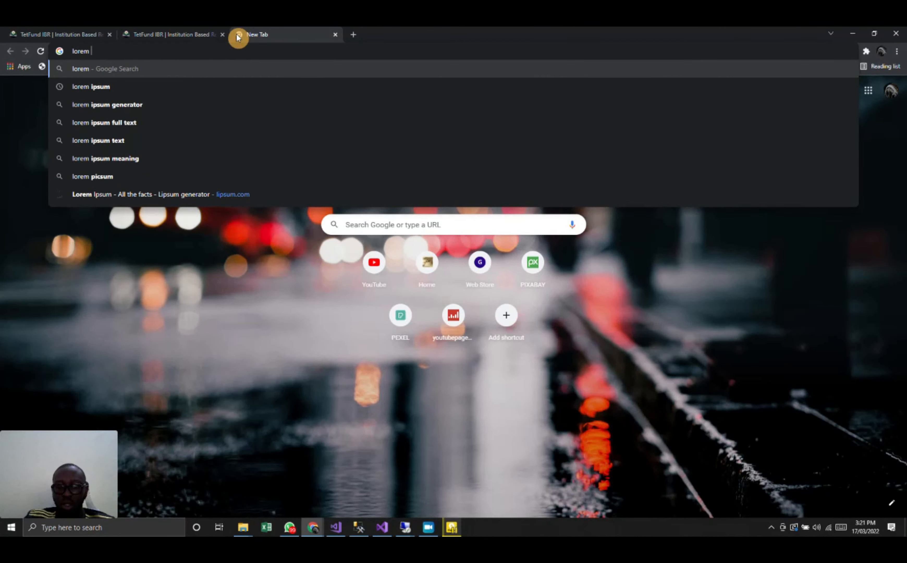
key("Down")
key("Return")
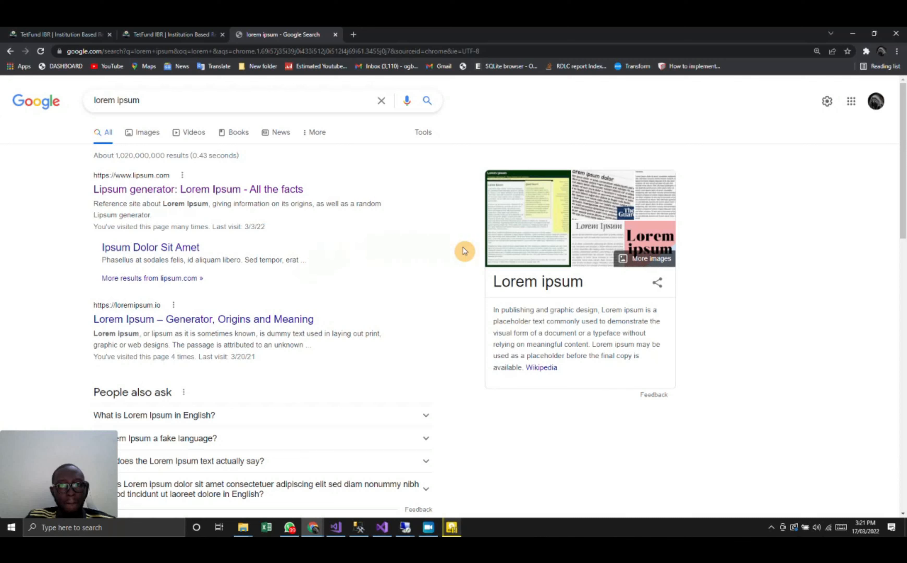
left_click(167, 190)
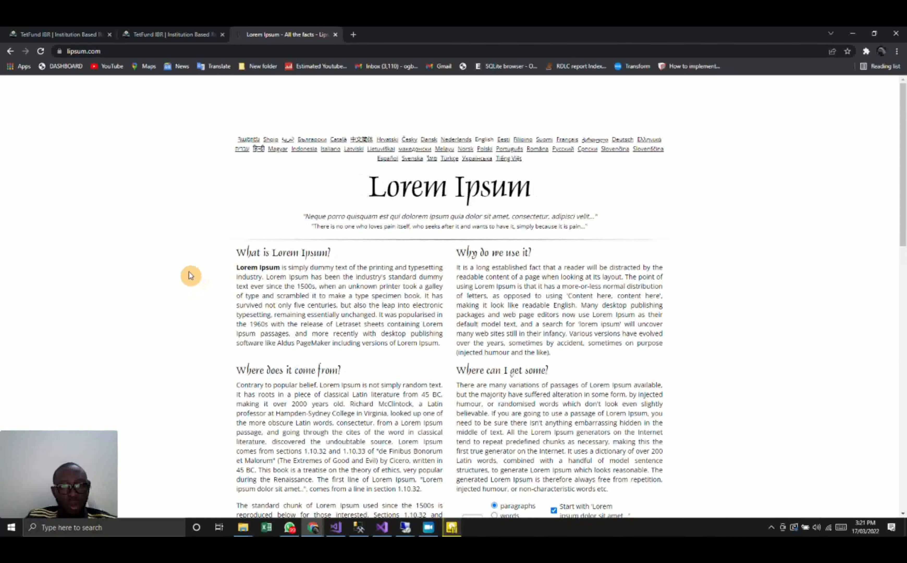
- Copy the sample text from lipsum.com, and fill in the proposal topic as Online Tutor and the research area as Demonstration
left_click_drag(190, 274, 538, 533)
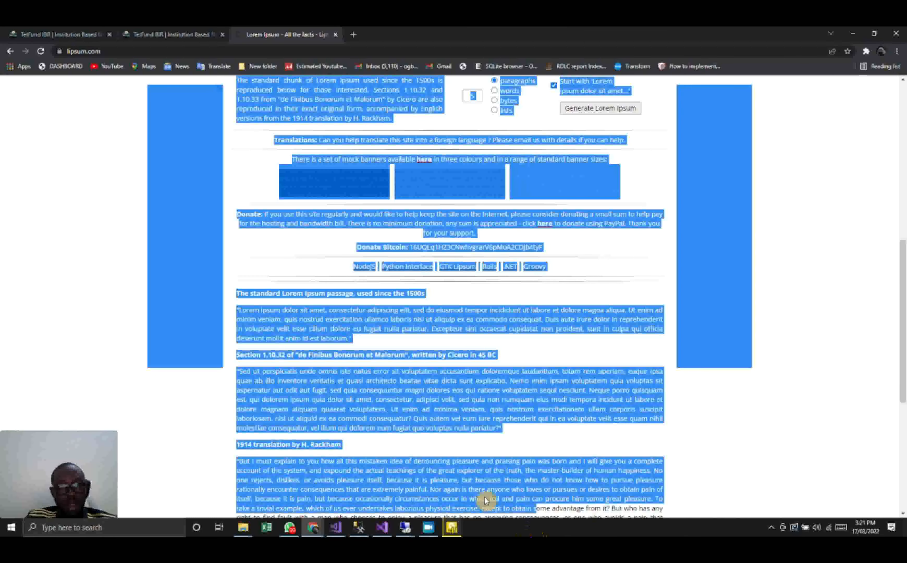
left_click(168, 34)
left_click(254, 293)
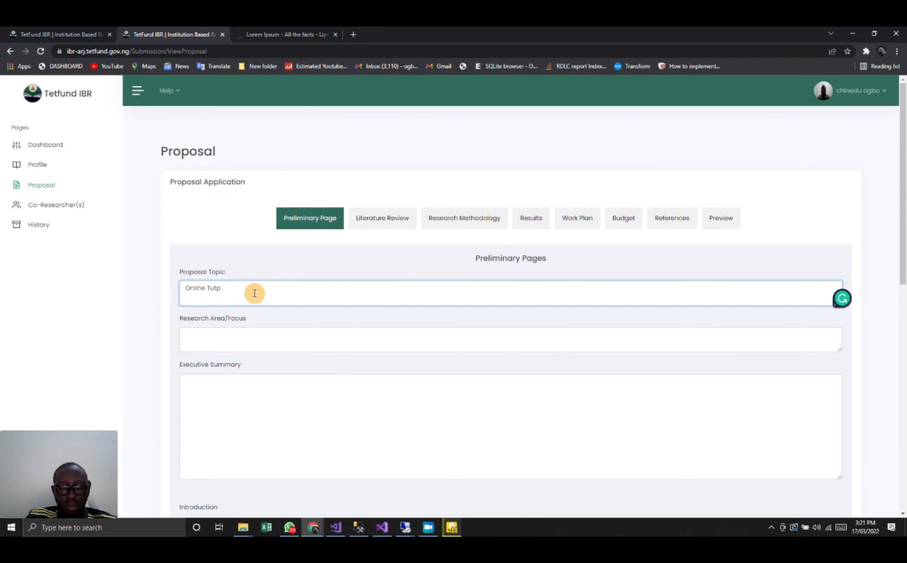
left_click(223, 342)
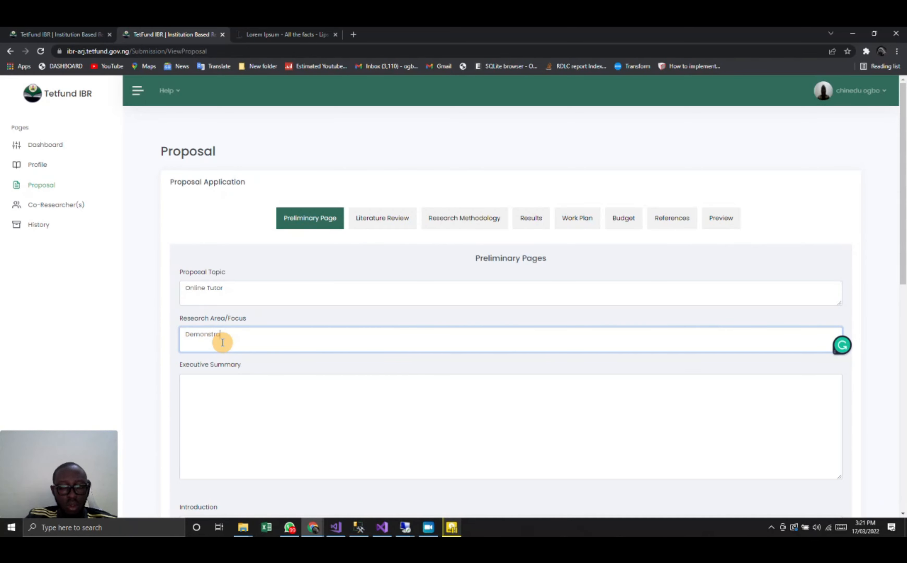
type("Demonstration")
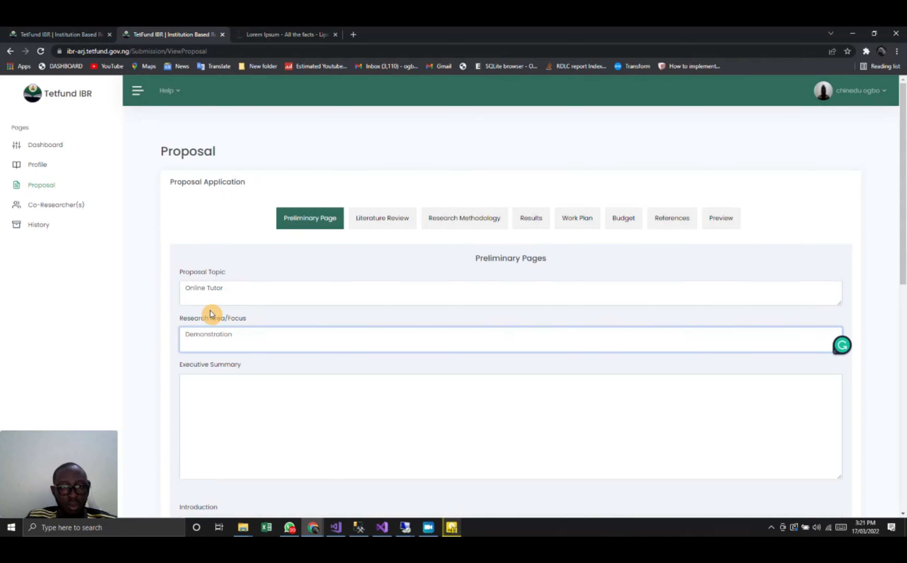
- Paste the copied sample text into the proposal's executive summary and introduction
scroll(210, 314, "down", 3)
left_click(240, 287)
key("ctrl+v")
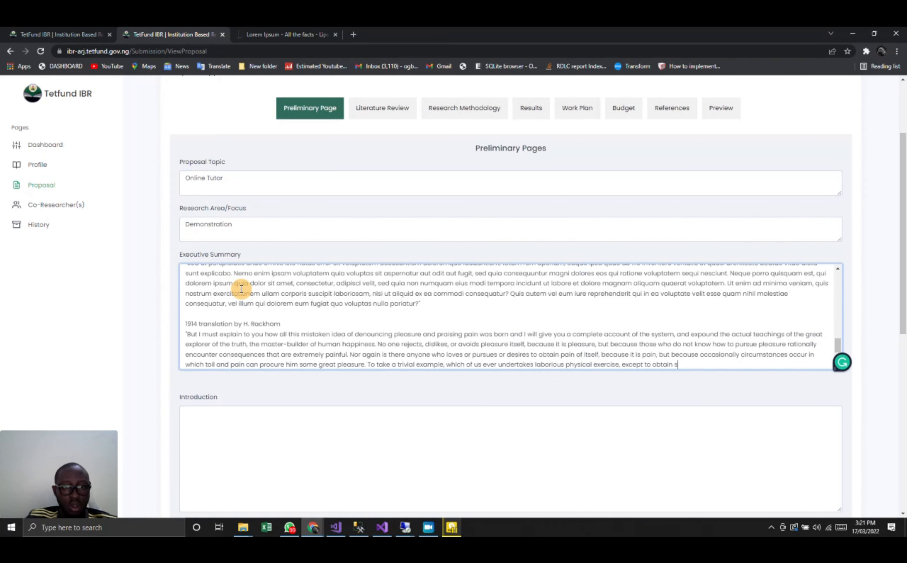
left_click(152, 300)
scroll(153, 299, "down", 5)
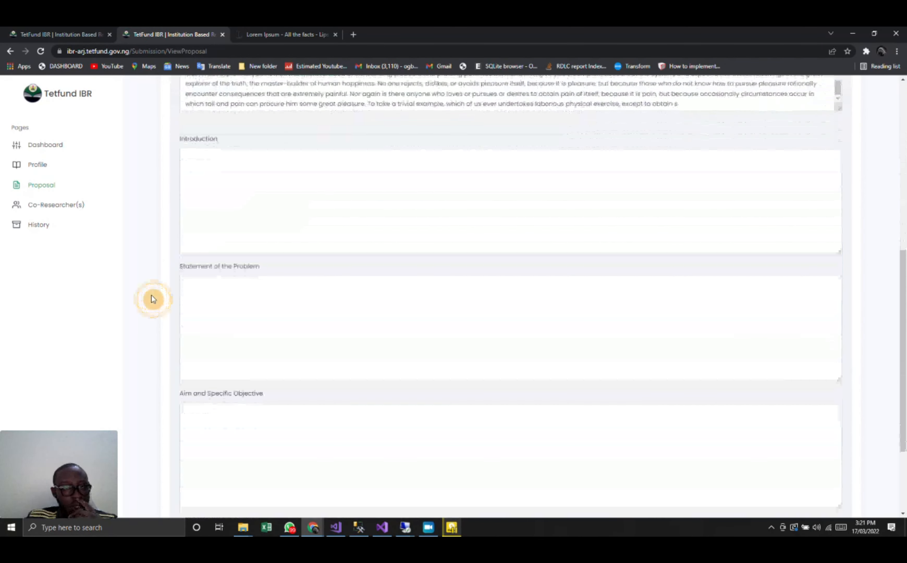
left_click(230, 202)
key("ctrl+v")
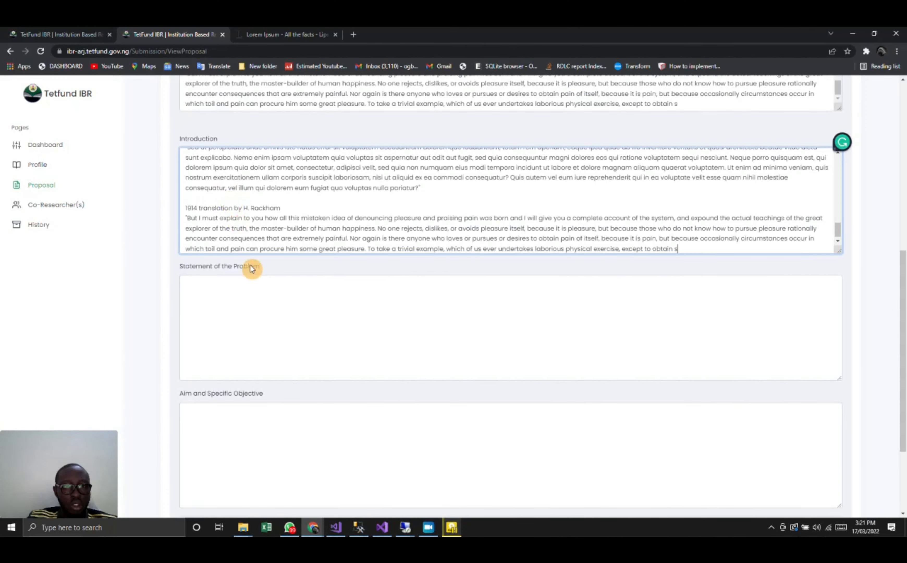
- Paste the sample text into the statement of the problem and the aim and specific objective, and proceed to the literature review
left_click(264, 332)
key("ctrl+v")
scroll(274, 438, "down", 3)
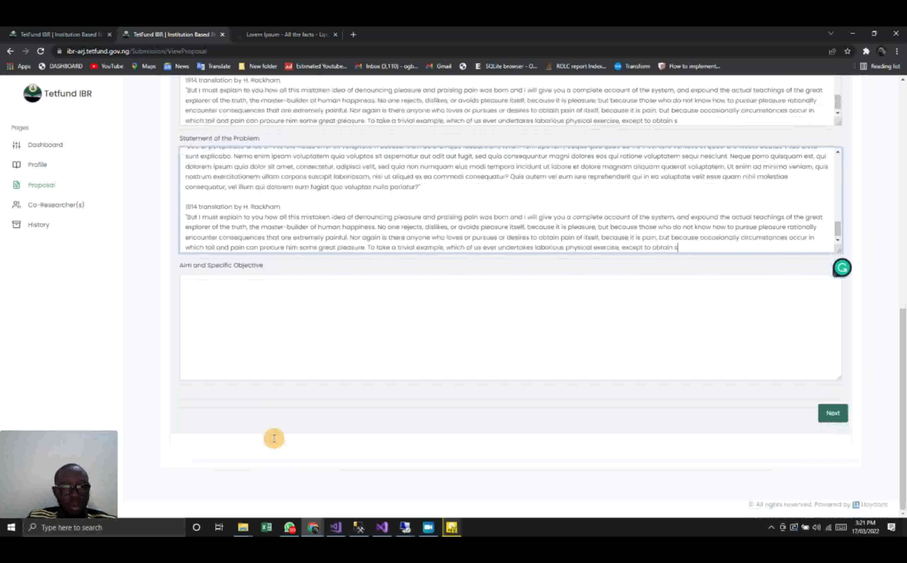
left_click(242, 285)
key("ctrl+v")
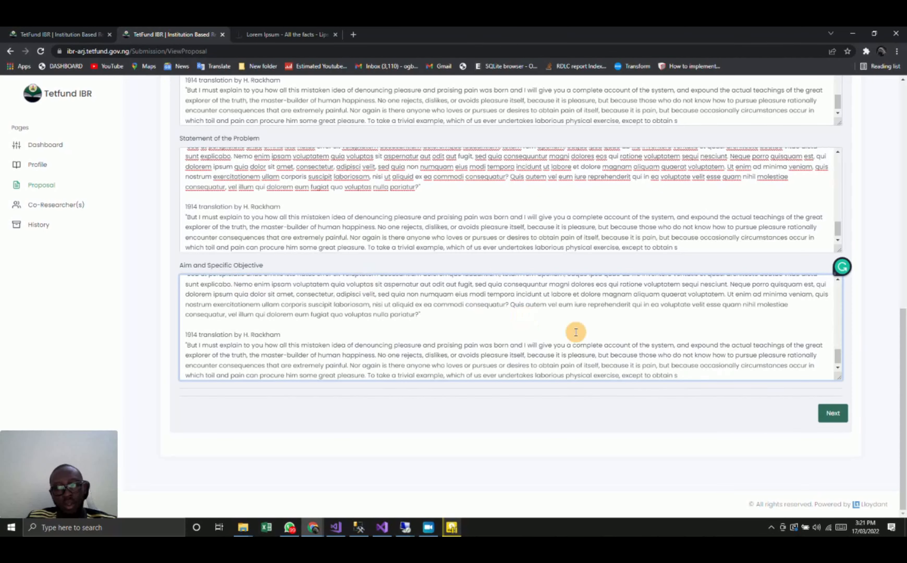
left_click(834, 411)
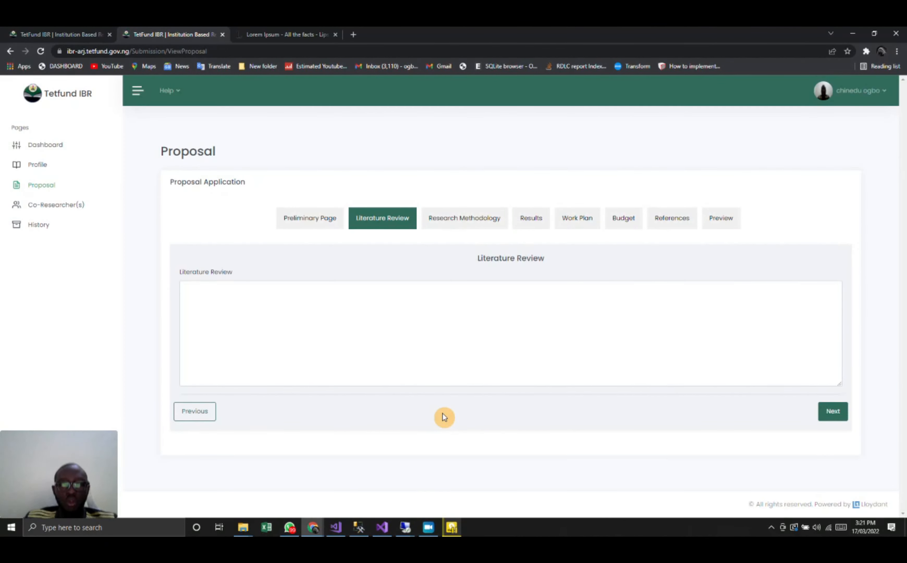
- Fill the literature review, research methodology and results sections with the sample text, and proceed to the work plan
left_click(335, 314)
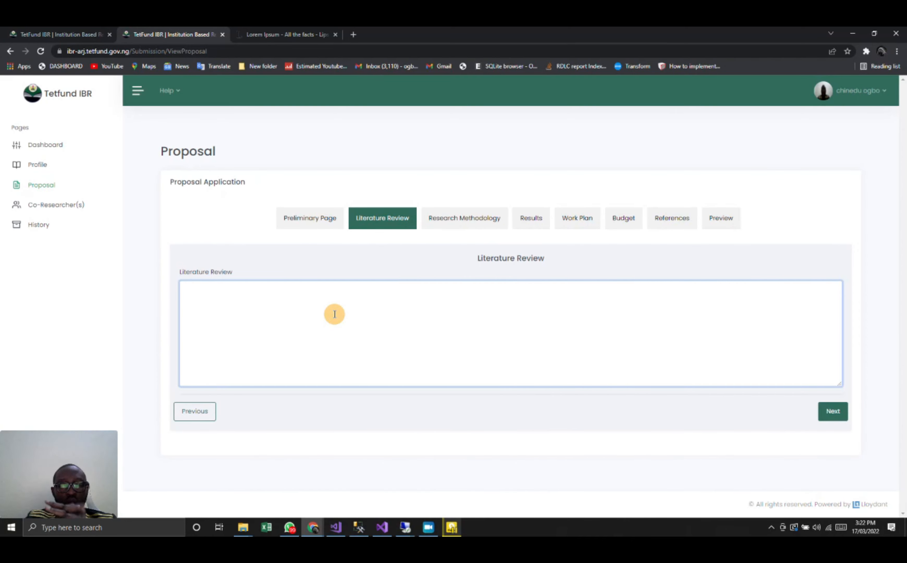
key("ctrl+v")
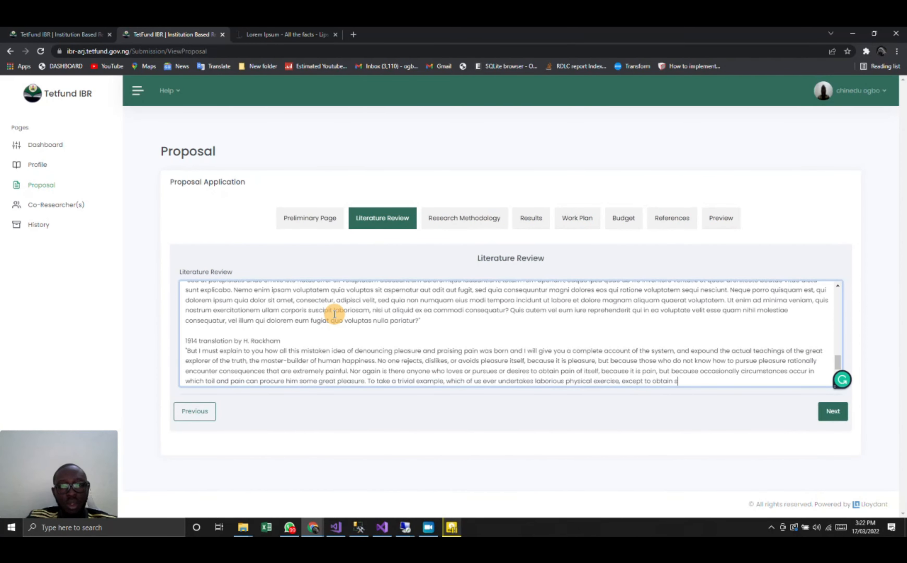
left_click(833, 410)
left_click(609, 350)
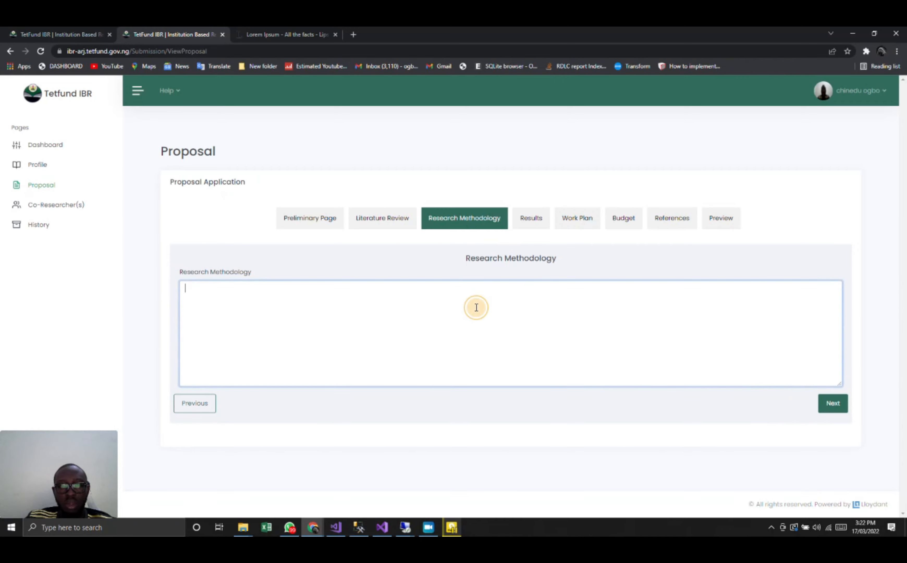
key("ctrl+v")
left_click(834, 405)
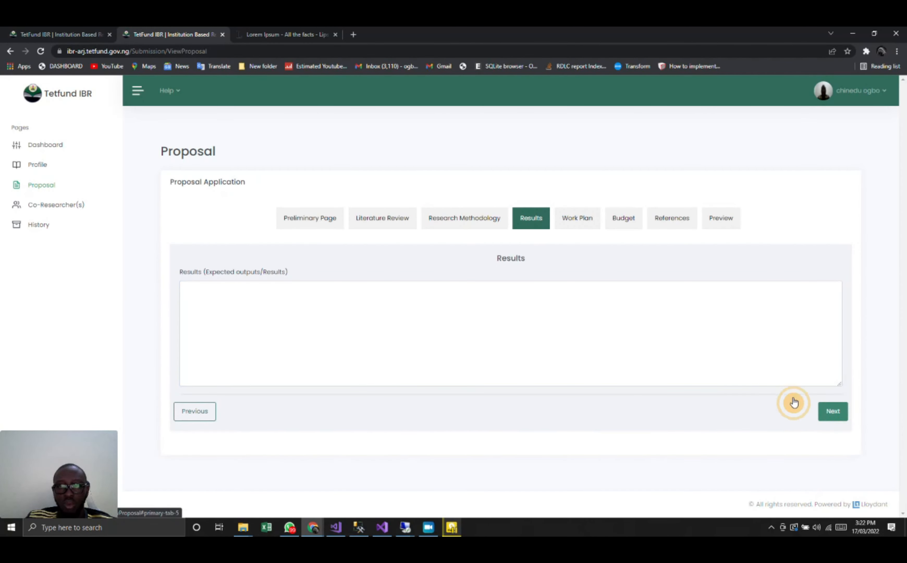
left_click(364, 347)
key("ctrl+v")
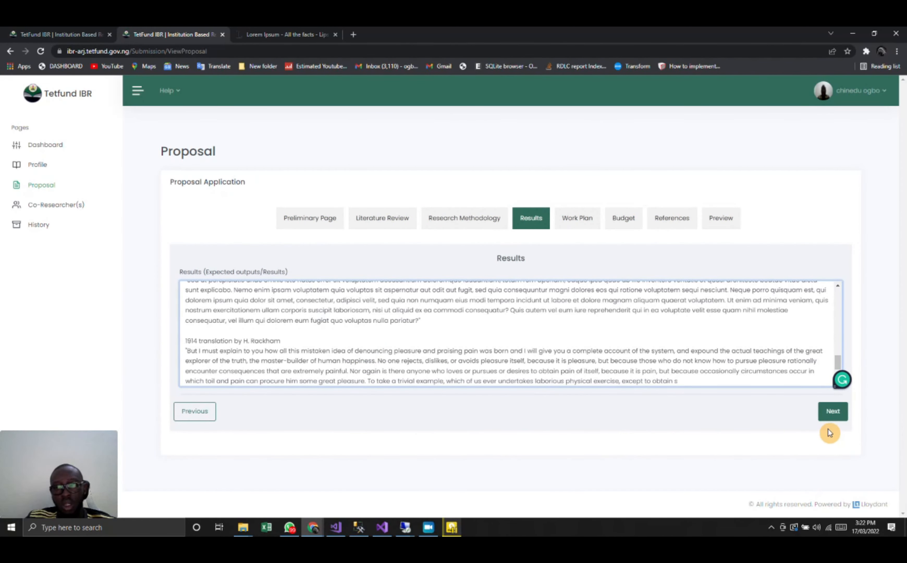
left_click(832, 409)
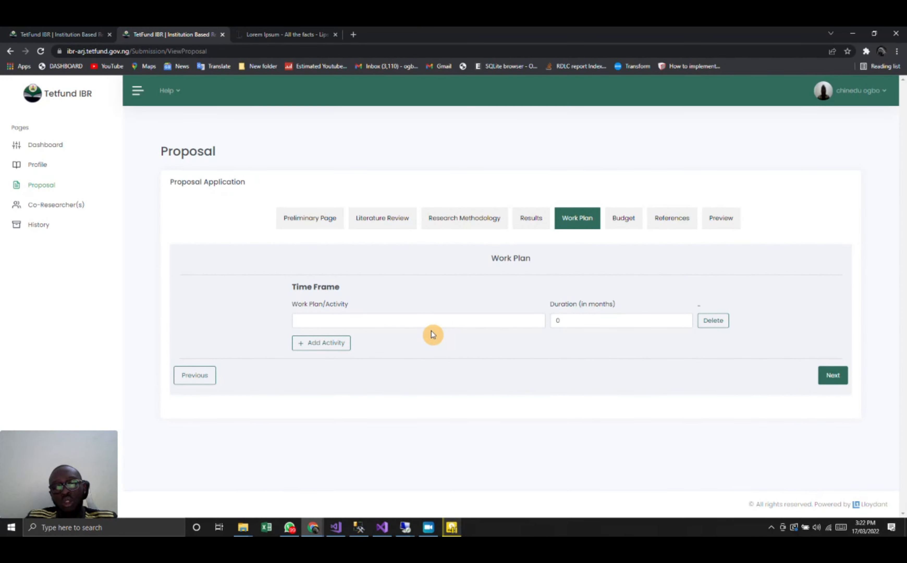
- Enter paper as the first work plan activity with a duration of 2 months
left_click(386, 324)
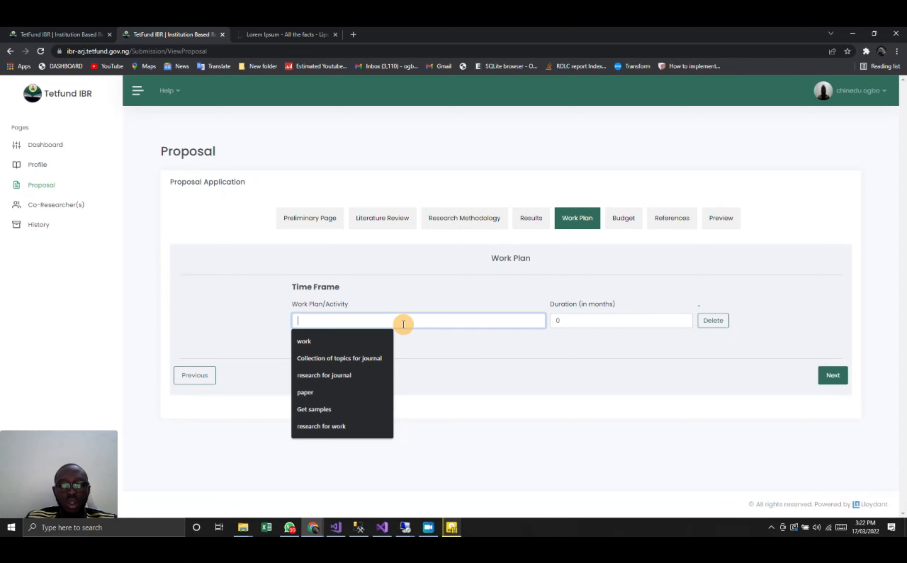
left_click(358, 357)
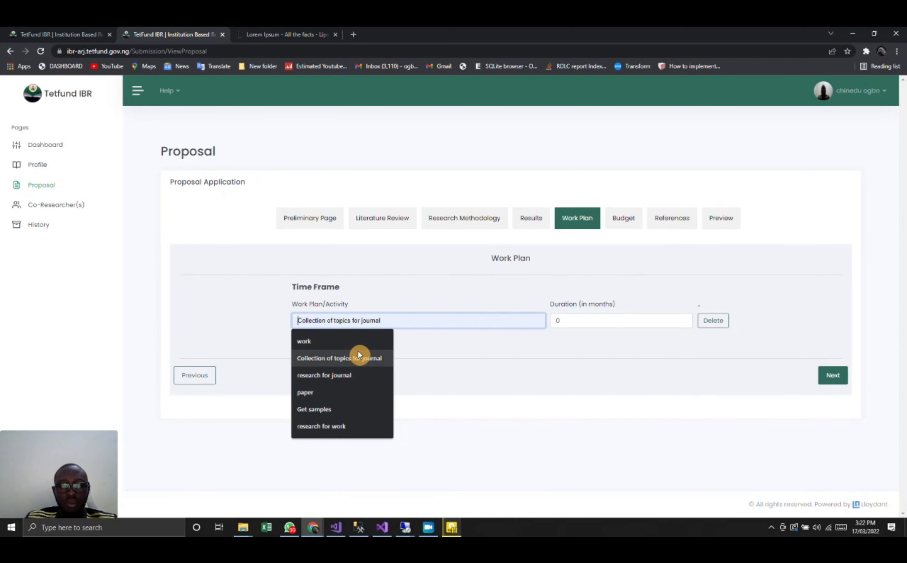
left_click(337, 389)
left_click(561, 318)
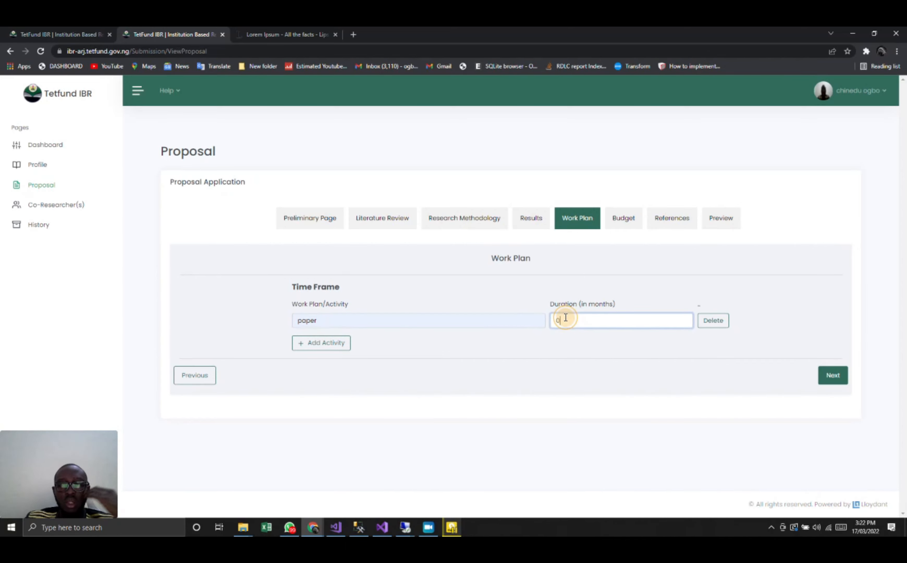
type("2")
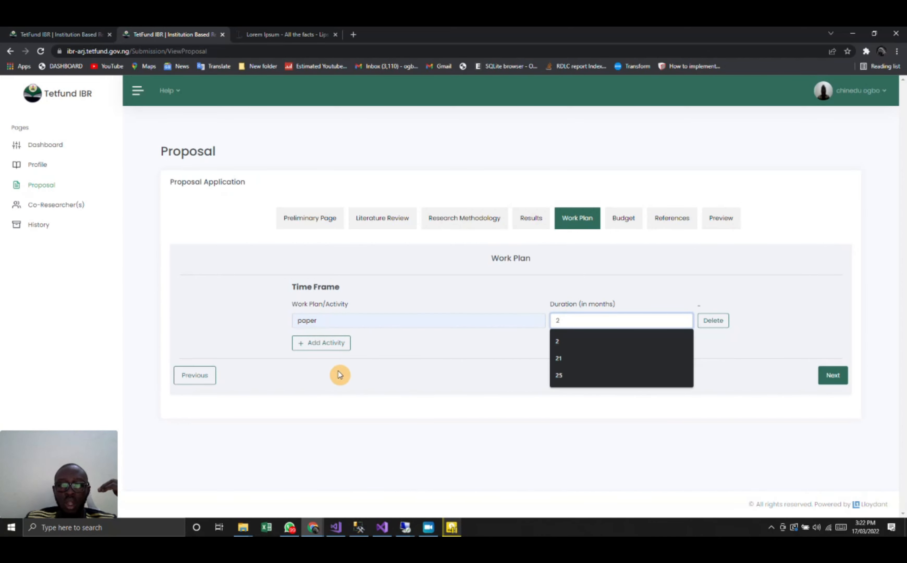
- Add a second work plan activity named printing with a duration of 2 months, and proceed to the budget
left_click(333, 347)
left_click(315, 355)
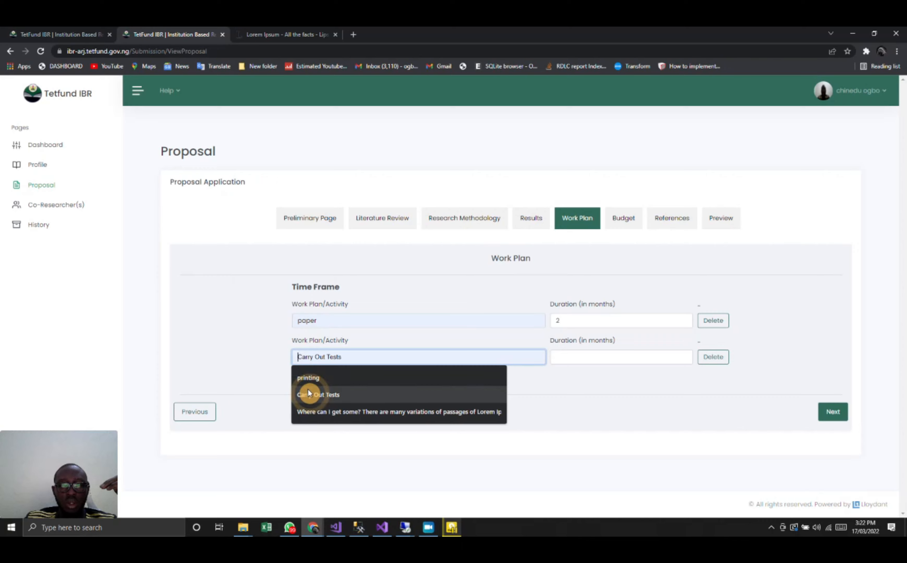
type("printing")
left_click(586, 357)
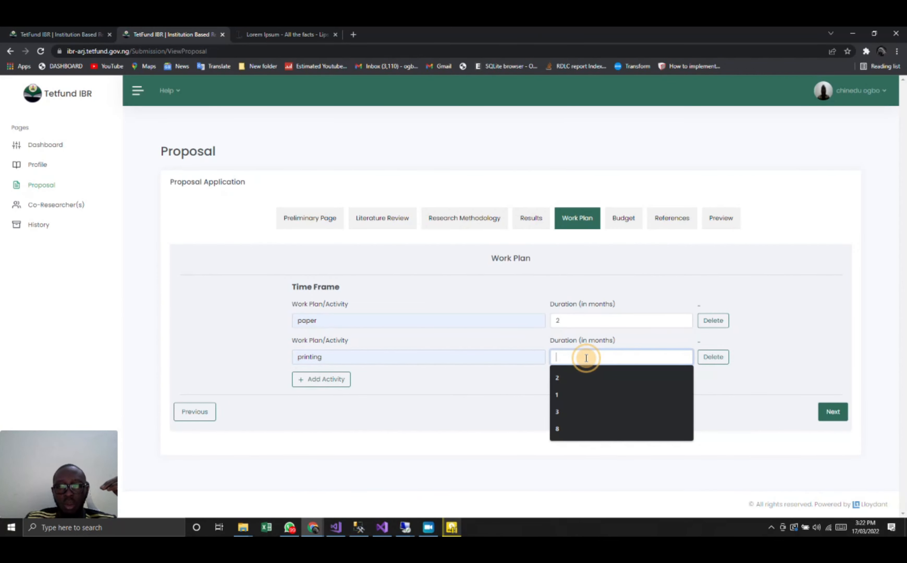
type("2")
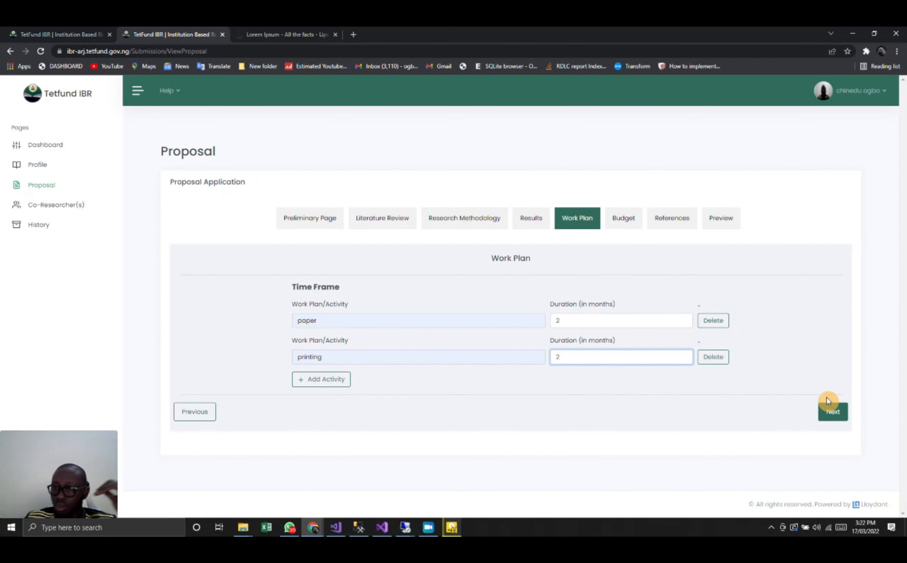
left_click(832, 414)
- Look over the available budget categories and the portal's help guidelines without choosing any
scroll(681, 348, "down", 3)
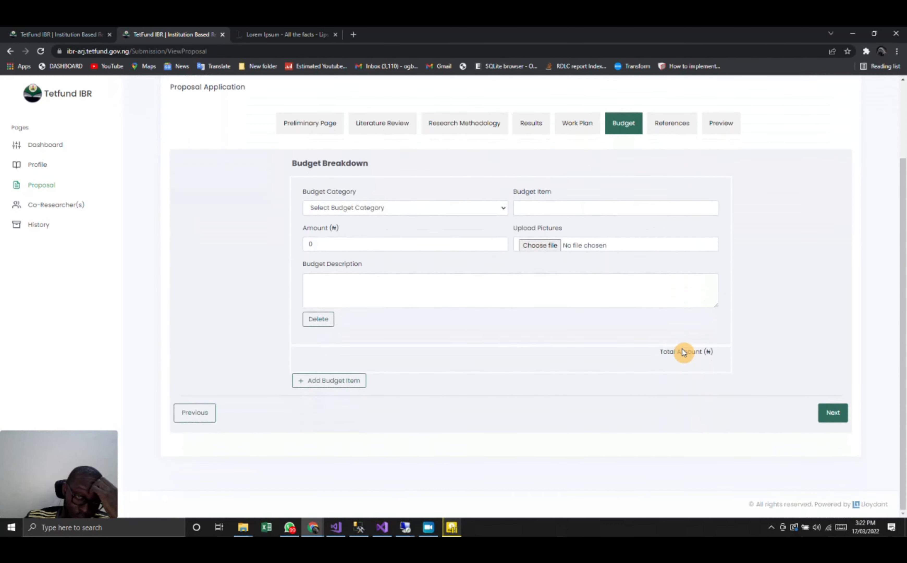
left_click(438, 211)
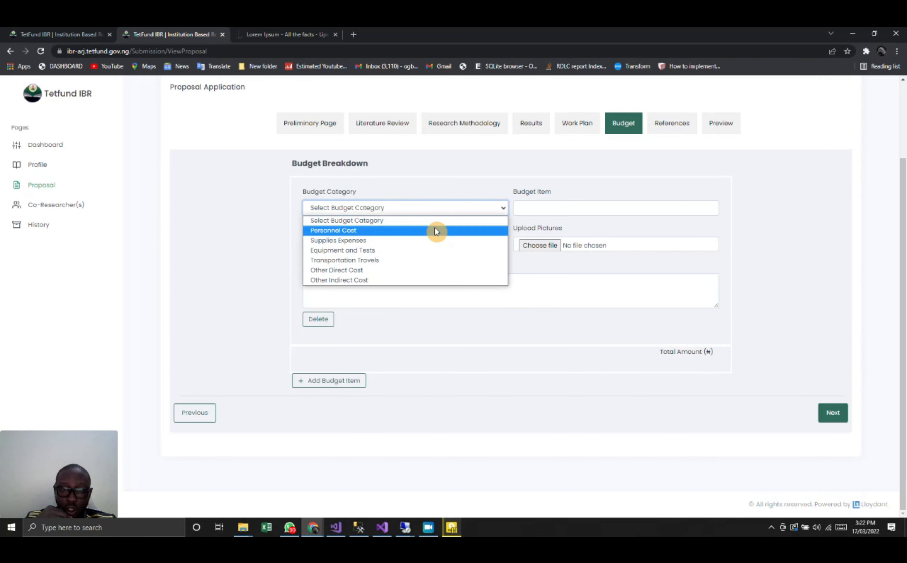
left_click(242, 184)
scroll(243, 185, "up", 3)
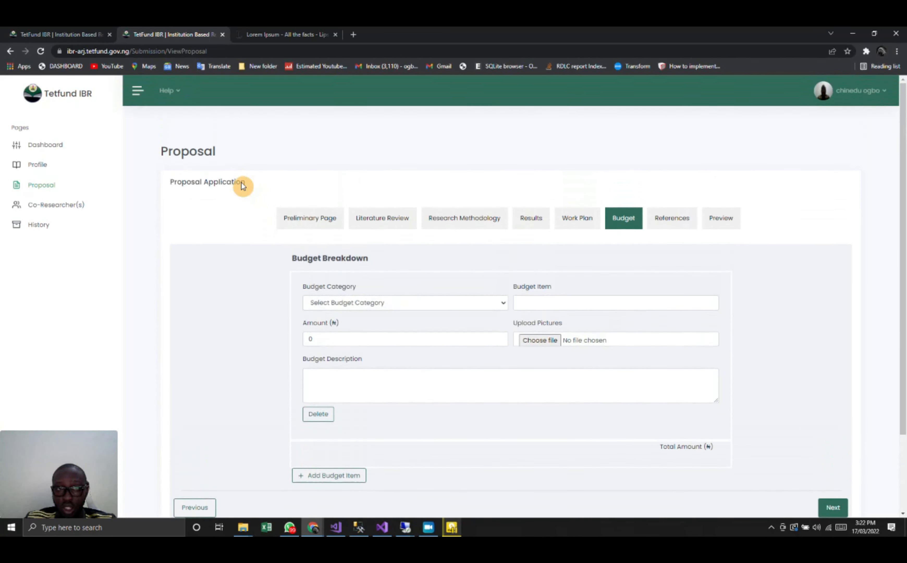
left_click(168, 91)
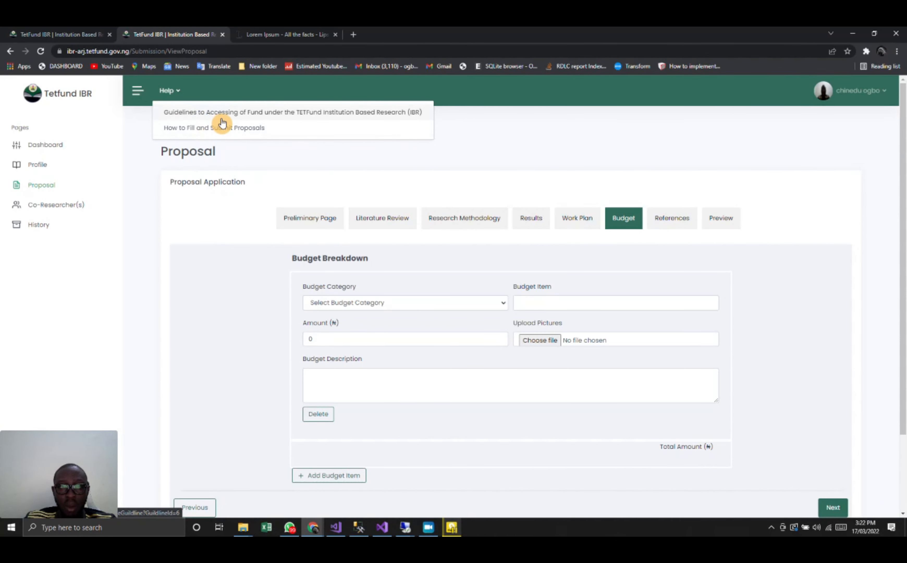
left_click(237, 228)
scroll(237, 230, "down", 2)
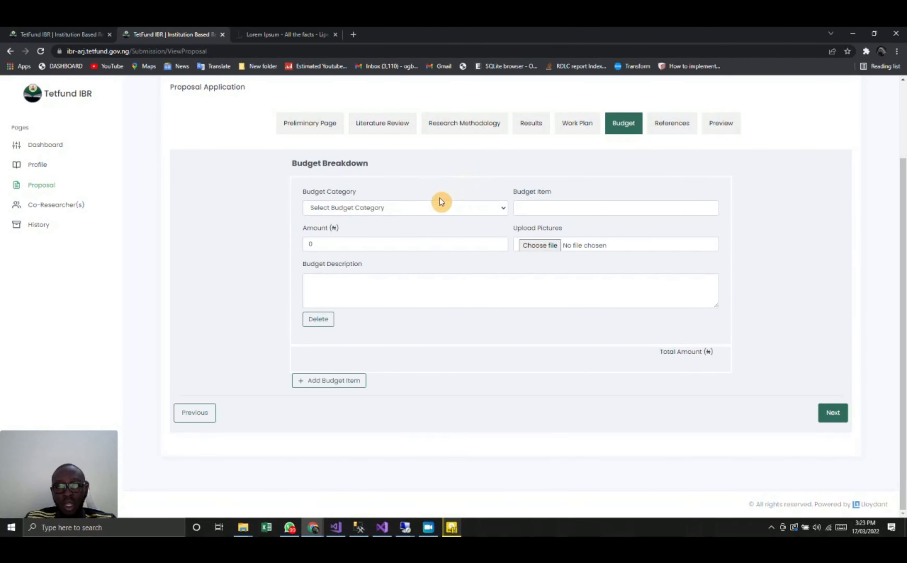
- Set the first budget entry's category to Personnel Cost, its item to paper and its amount to 150000
left_click(436, 211)
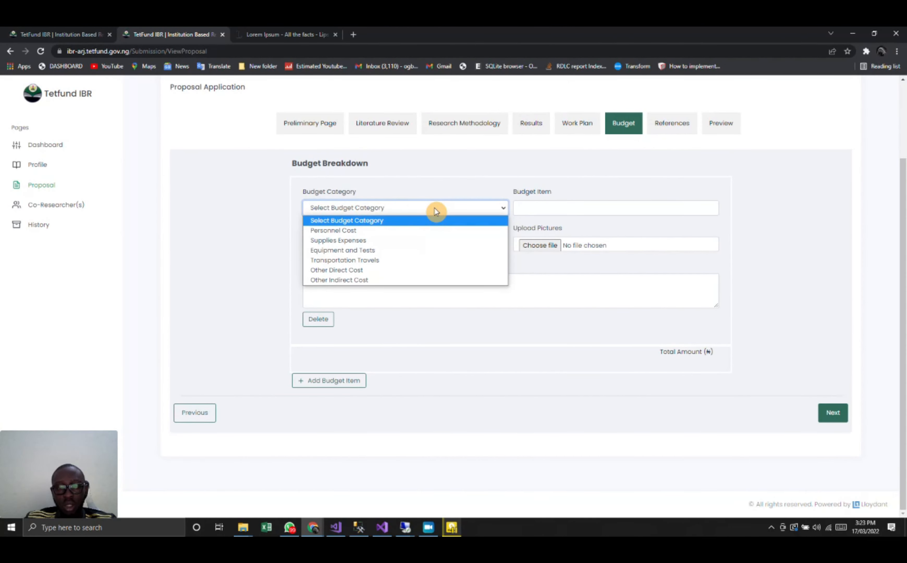
left_click(394, 231)
left_click(546, 205)
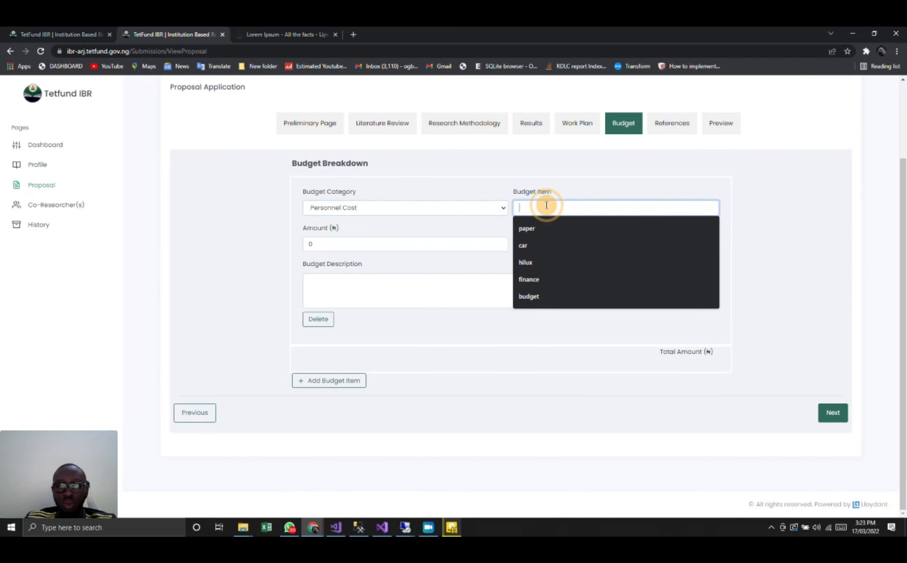
left_click(540, 229)
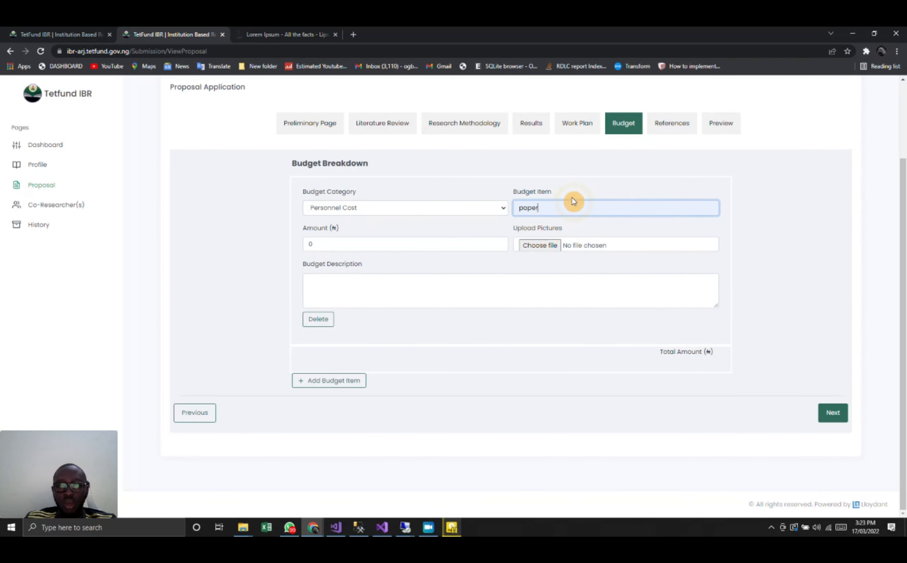
left_click(431, 247)
key("BackSpace")
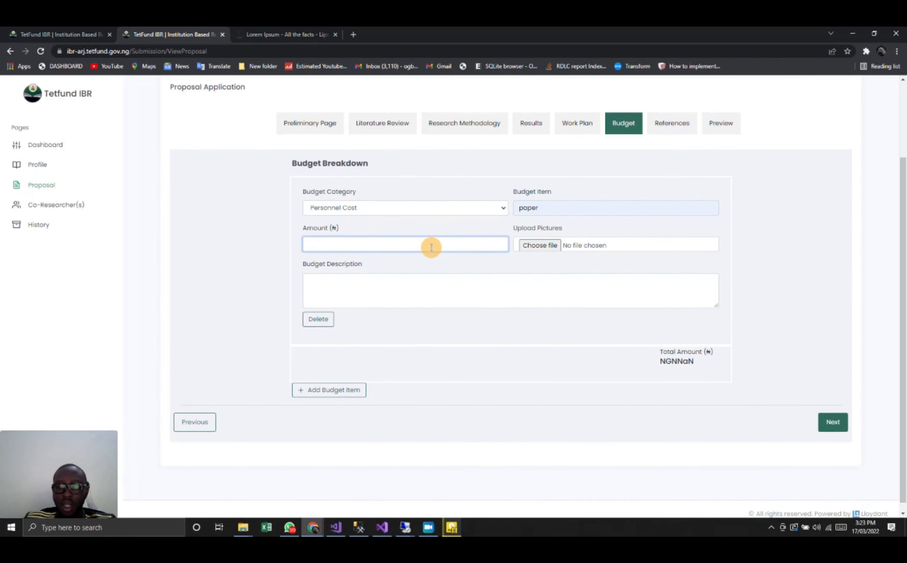
type("150000")
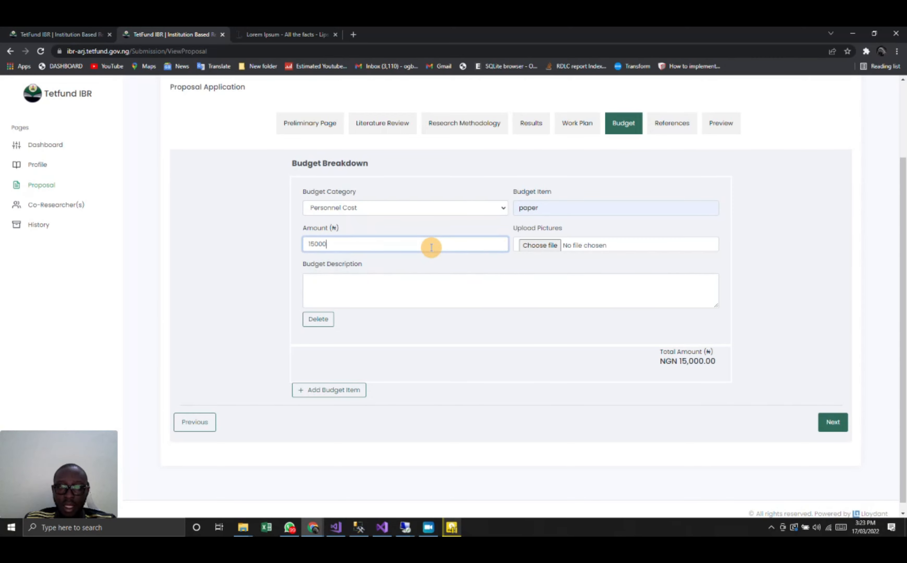
- Describe the first budget entry as "this paper is for printing"
left_click(383, 297)
type("this ")
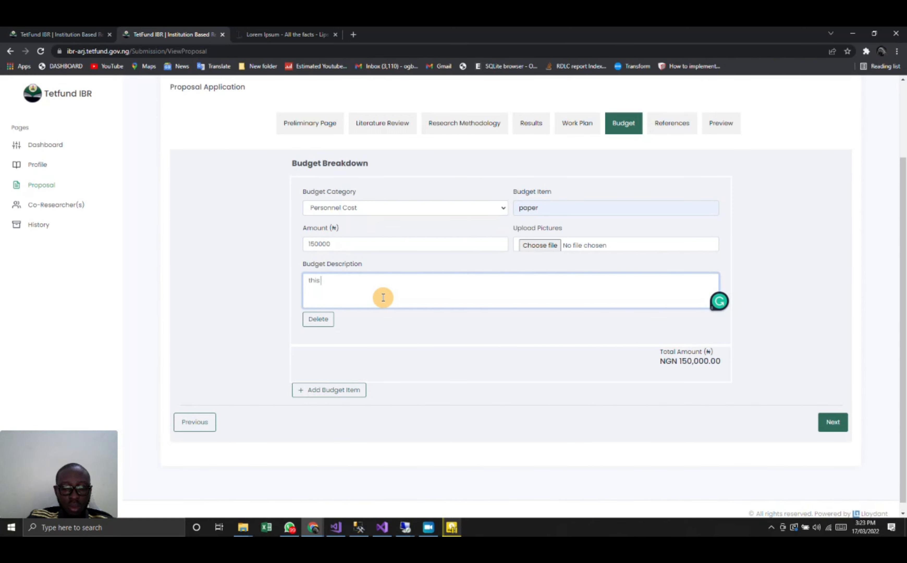
type("paper")
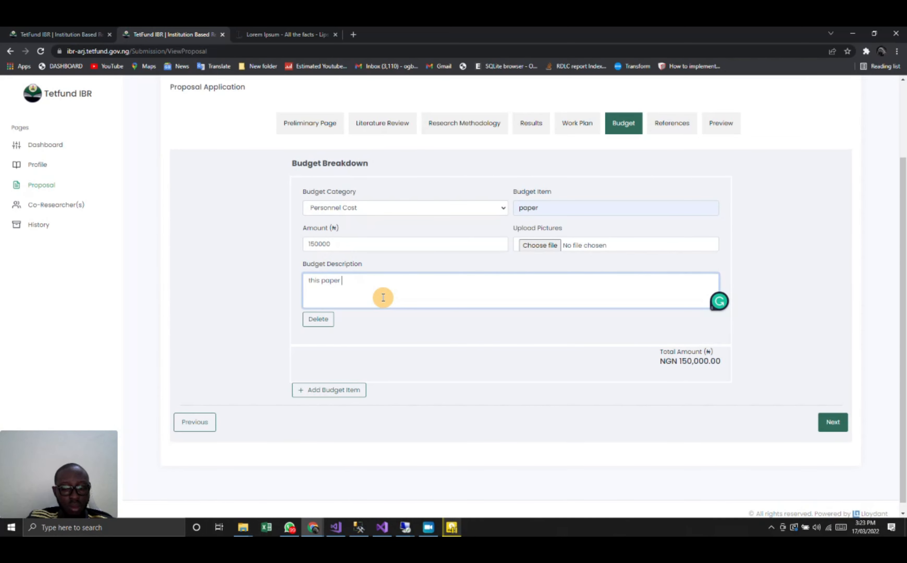
type(" is for printing")
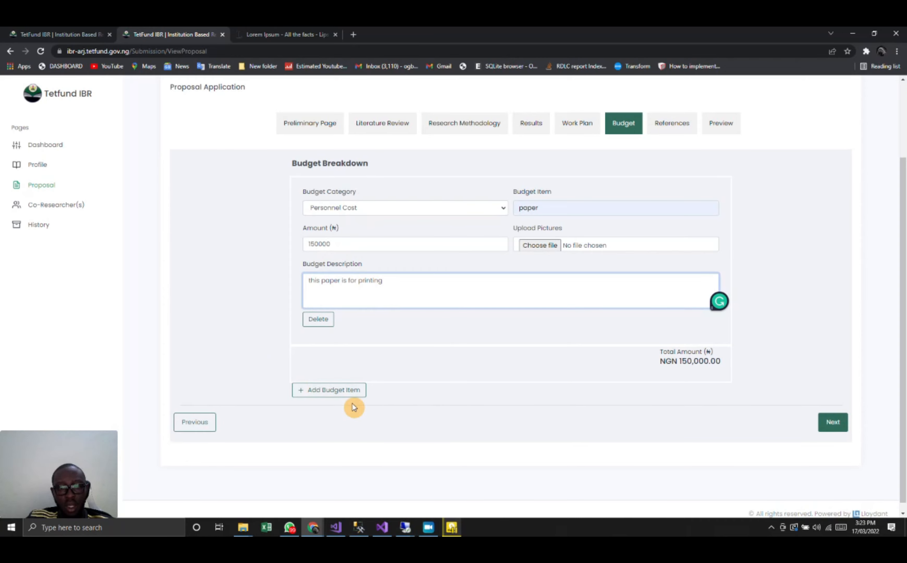
- Add a second budget entry with category Other Indirect Cost, item people and amount 400000
left_click(336, 394)
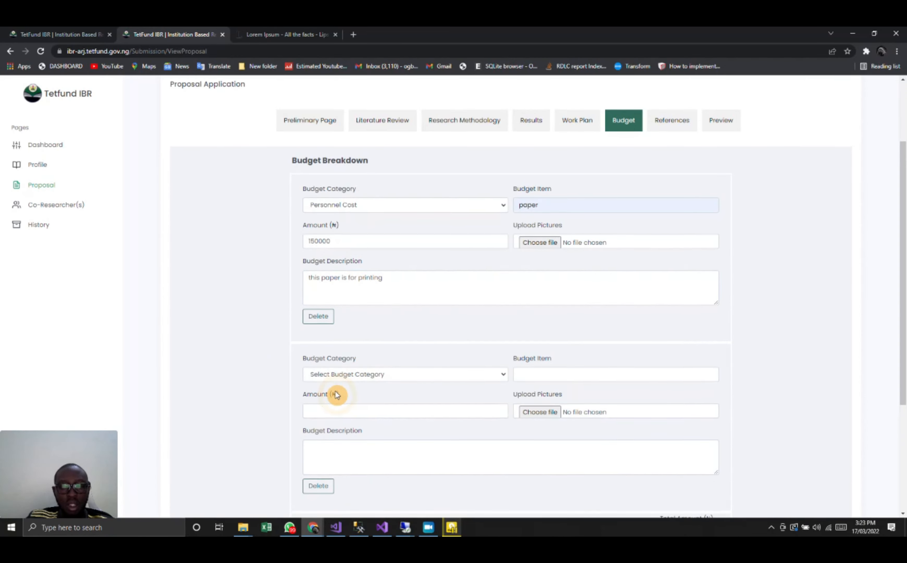
scroll(337, 394, "down", 5)
left_click(386, 198)
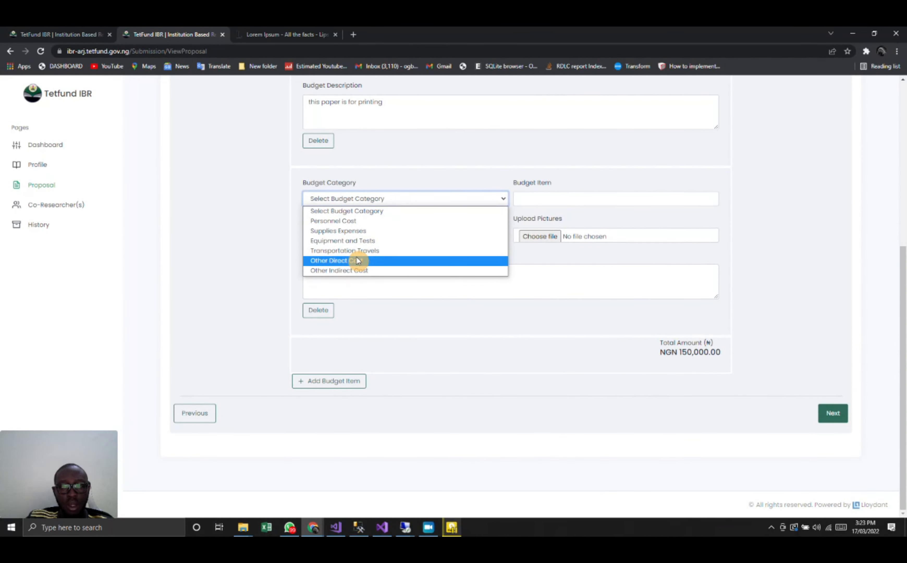
left_click(353, 269)
left_click(523, 197)
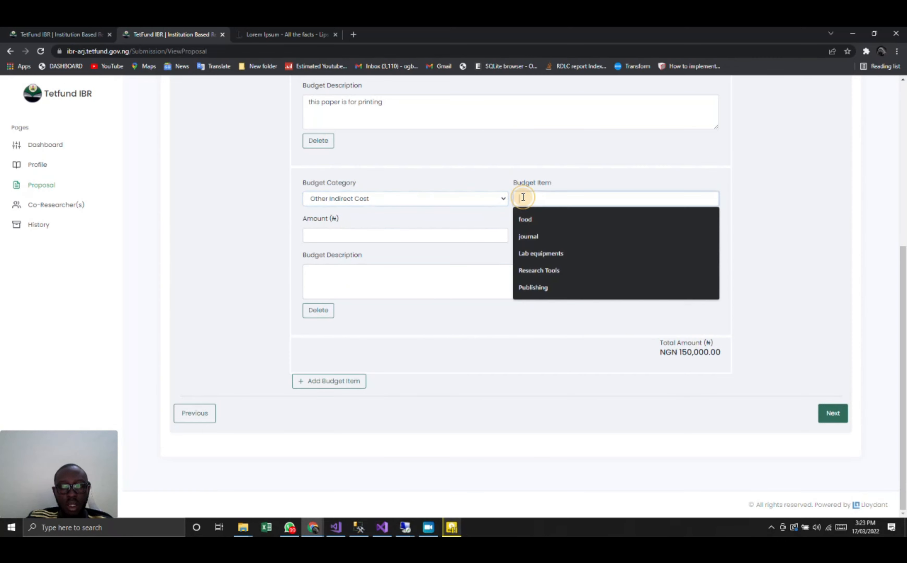
type("pap")
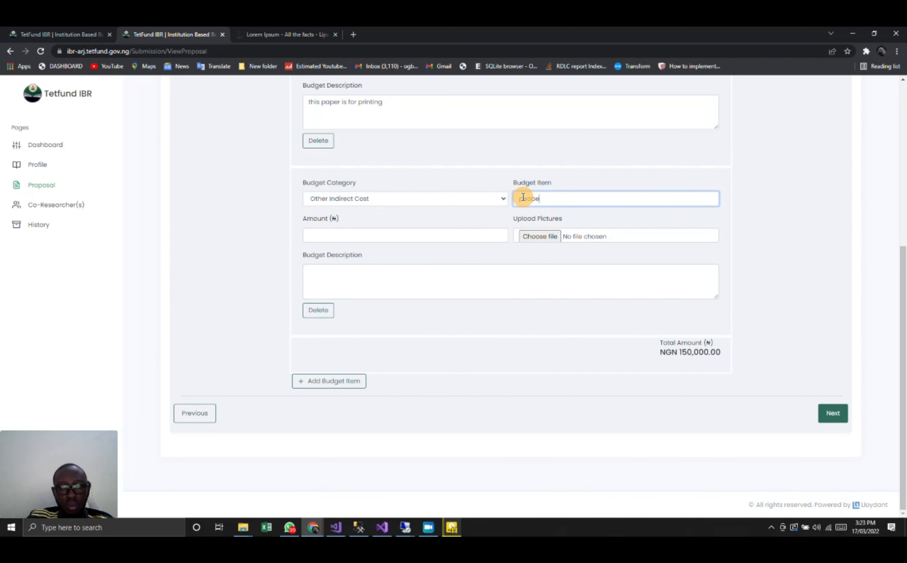
left_click(389, 235)
type("1")
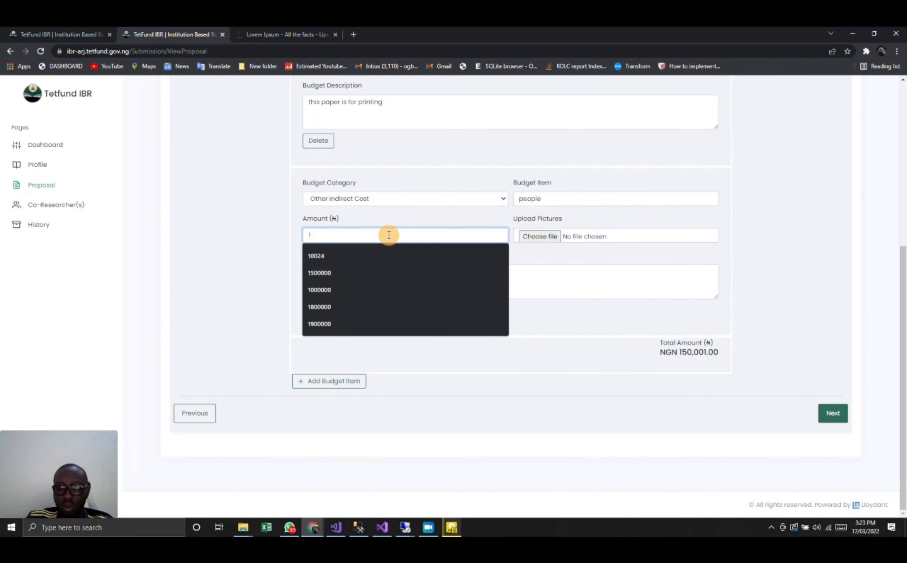
key("BackSpace")
type("400000")
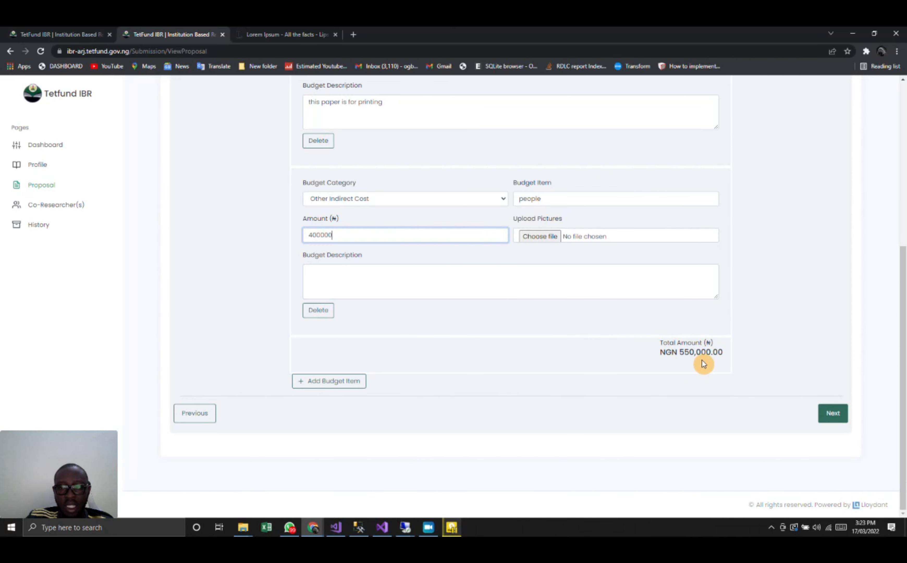
- Try raising the second budget entry's amount to 4000000, and restore it to 400000
left_click(400, 275)
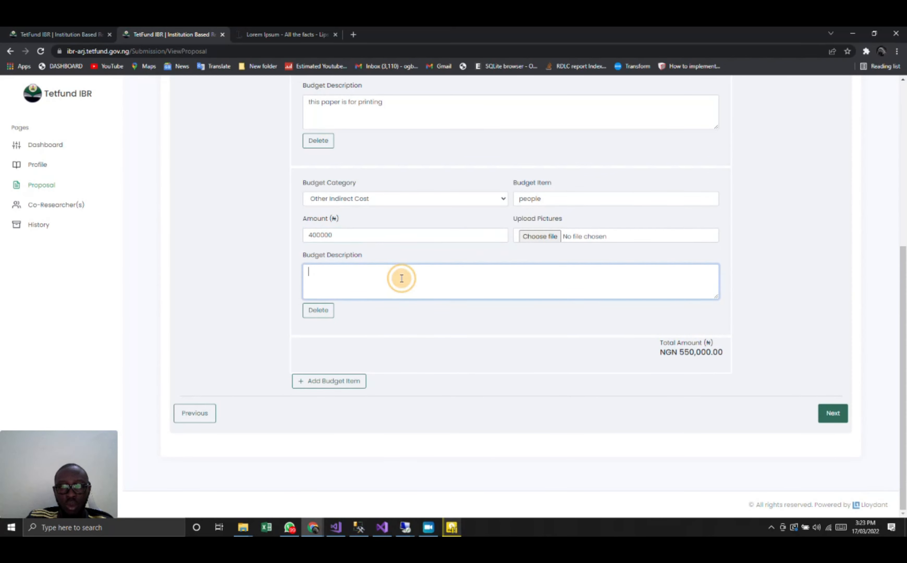
left_click(347, 238)
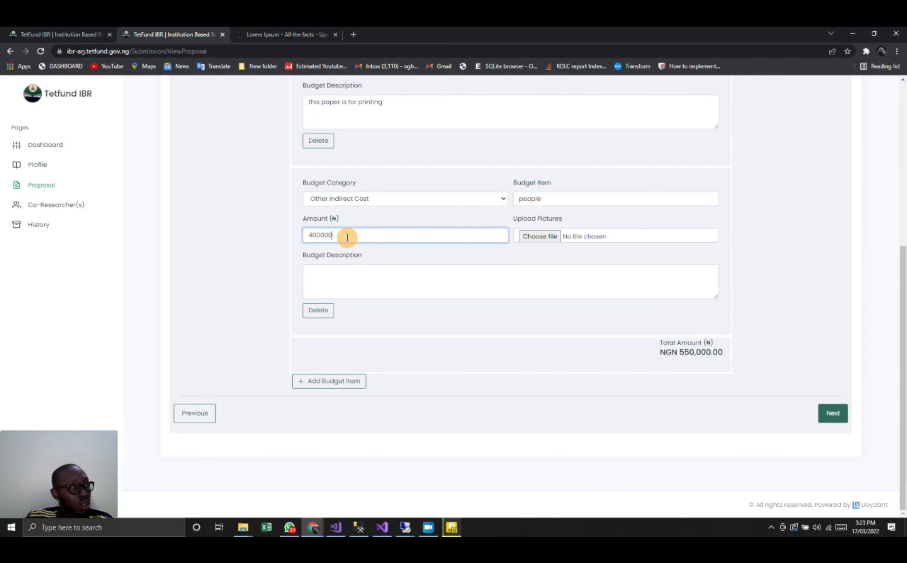
type("0")
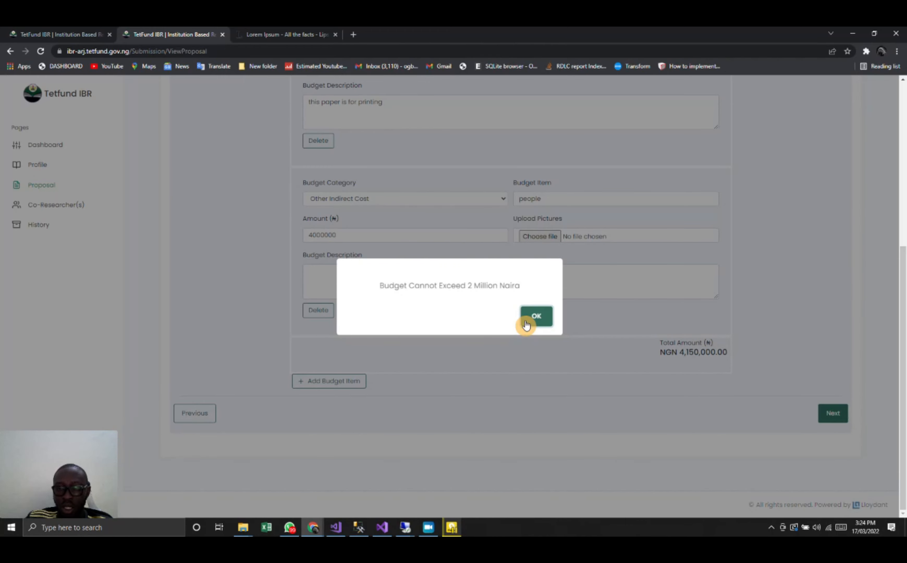
left_click(545, 317)
left_click(355, 232)
key("BackSpace")
- Describe the second budget entry as "people to run the tests", and proceed to the references section
left_click(364, 275)
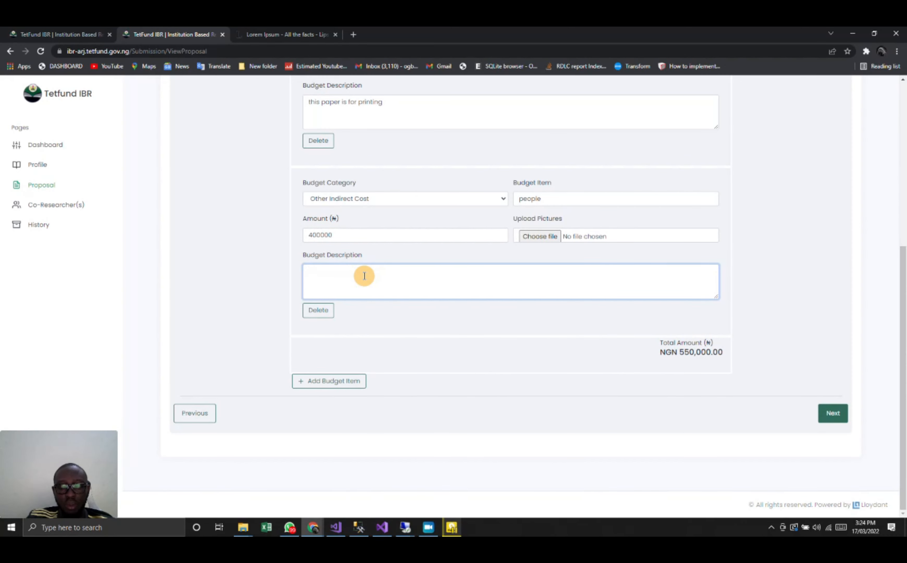
type("people to ru")
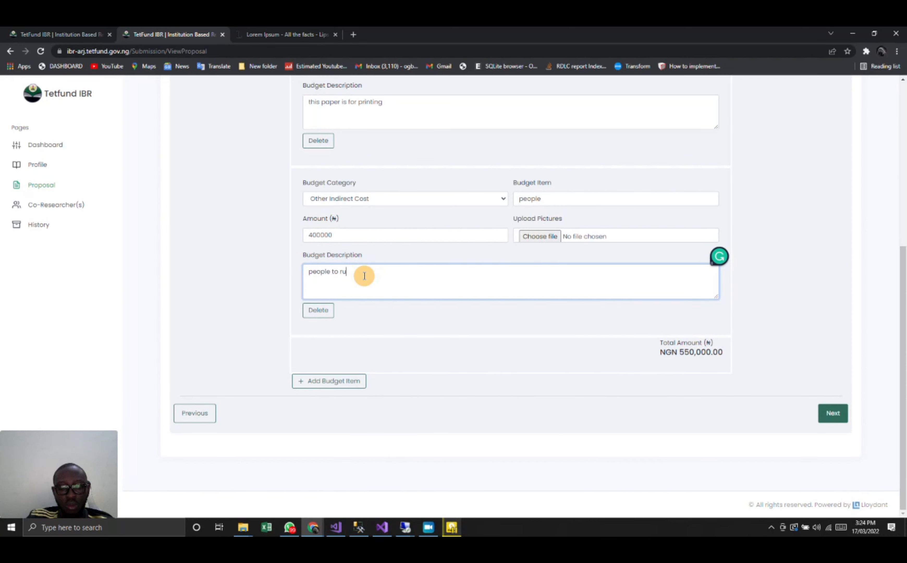
type("n the tests")
left_click(829, 413)
- Proceed from the references to the proposal preview, and choose to add co-researchers to the submission
left_click(649, 133)
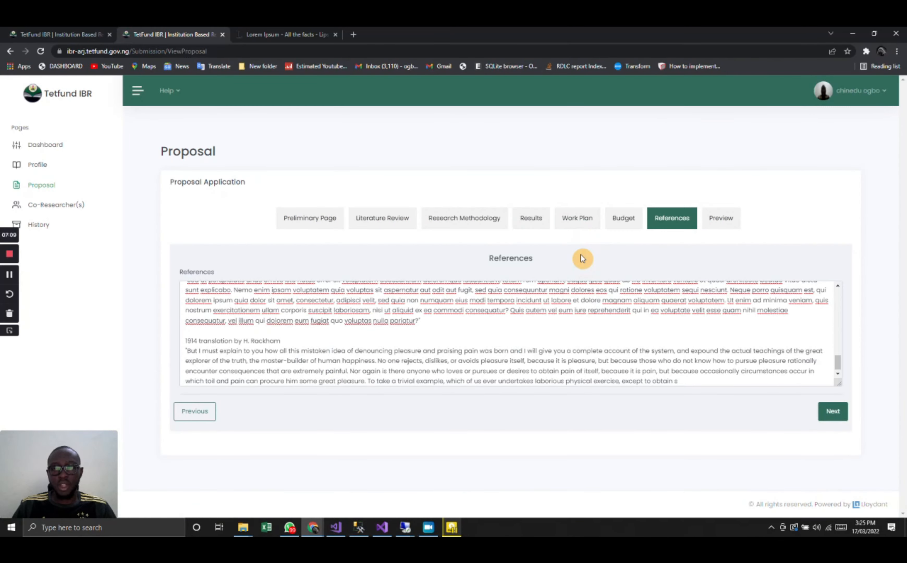
left_click(832, 411)
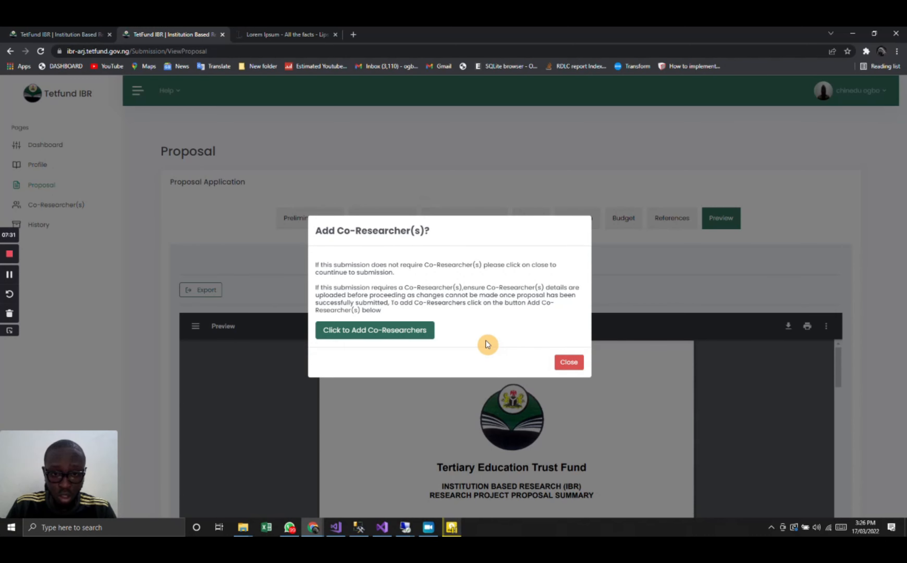
left_click(422, 331)
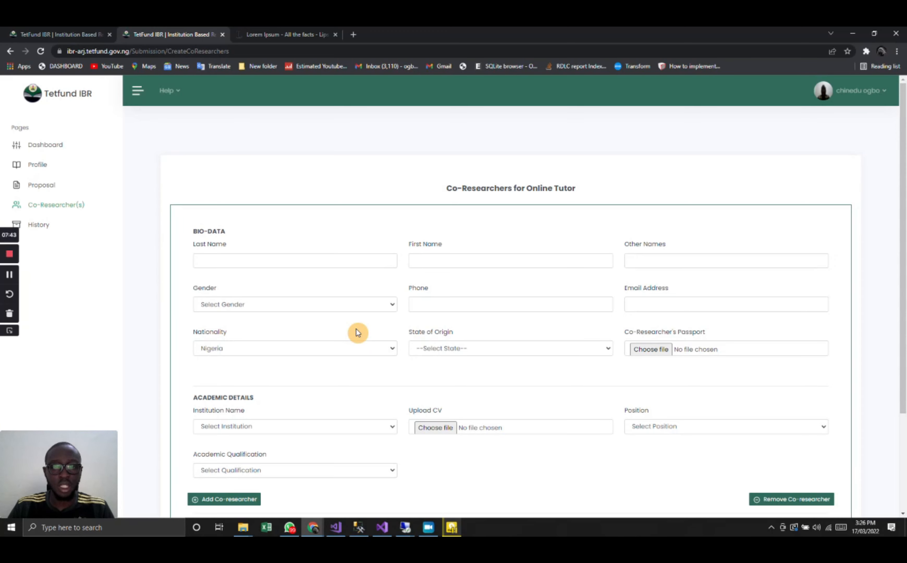
- Enter the co-researcher's last name, first name and other names in the bio-data
left_click(249, 258)
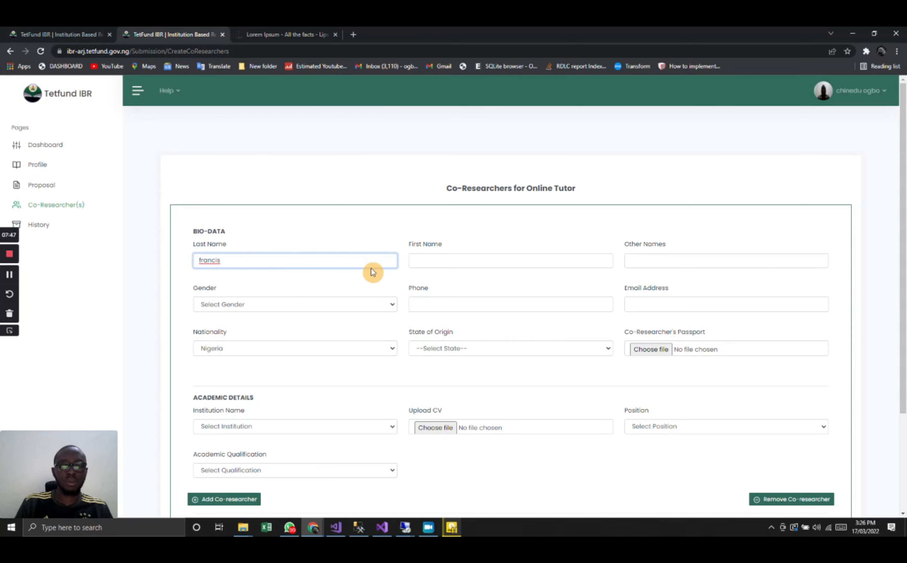
left_click(439, 259)
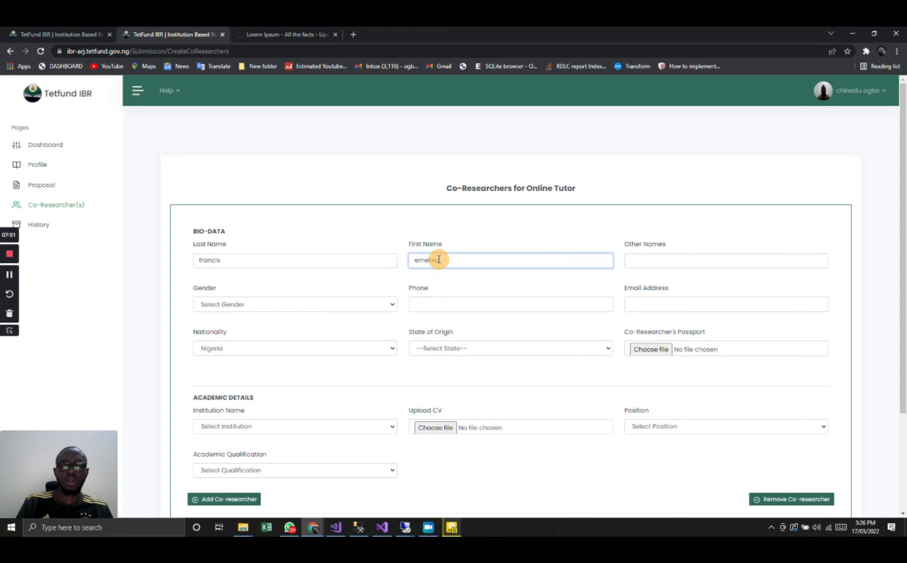
left_click(665, 258)
type("P")
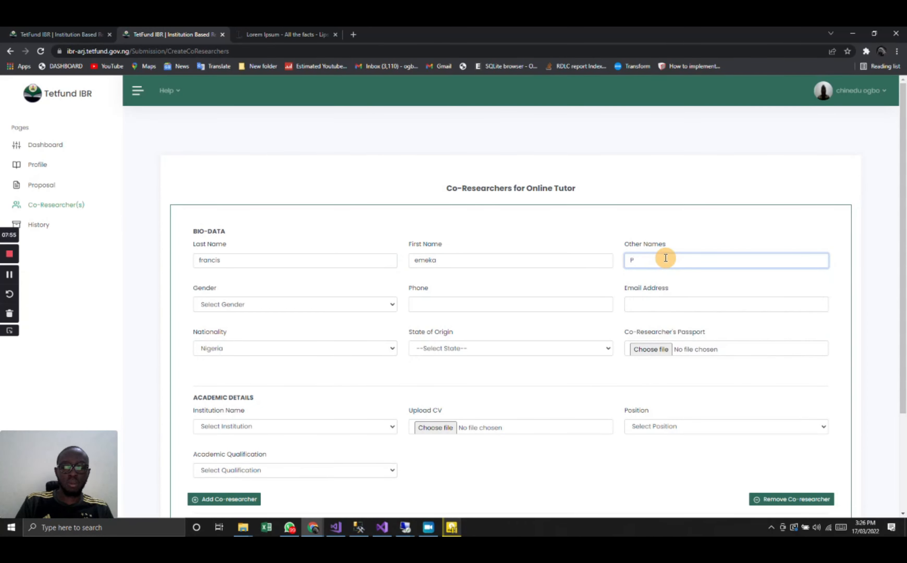
type("eter")
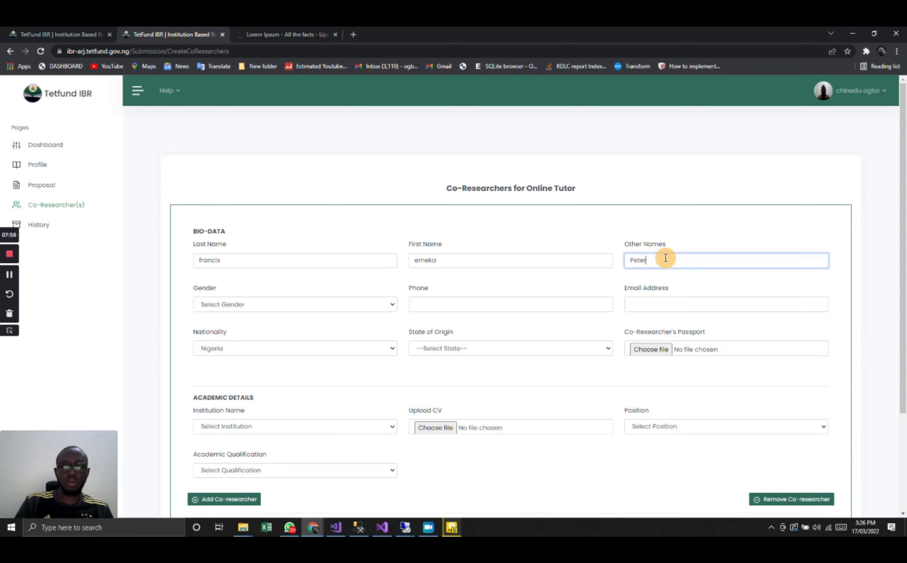
- Set the co-researcher's gender to Male and enter their phone number
left_click(338, 302)
left_click(308, 327)
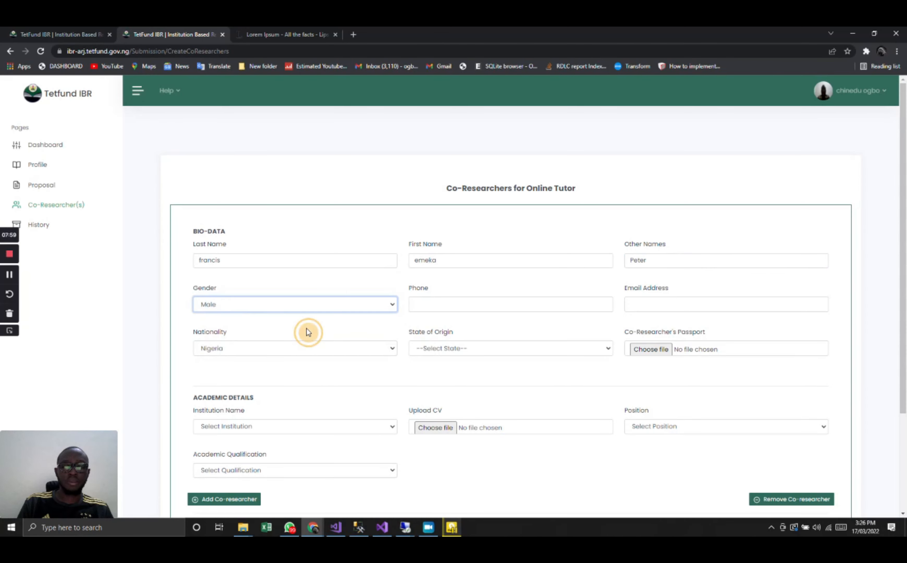
left_click(426, 298)
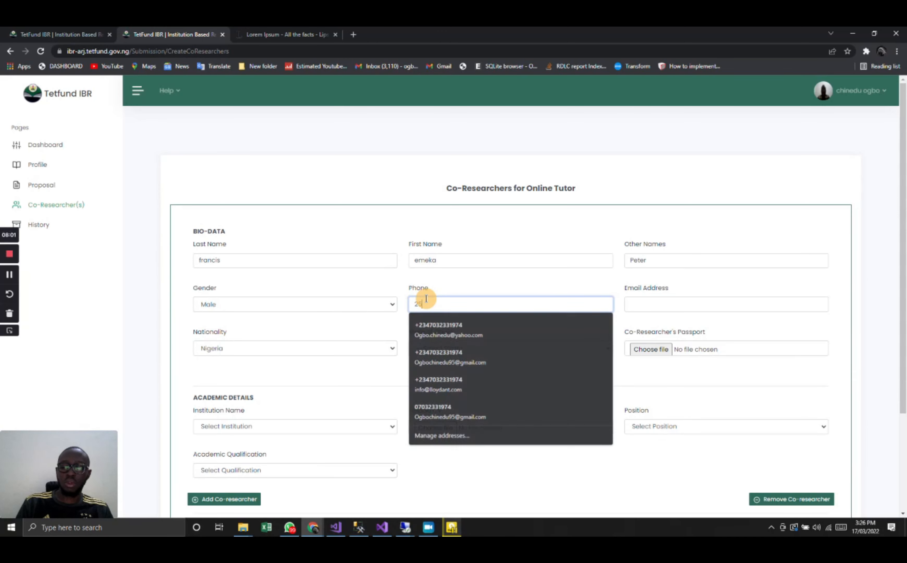
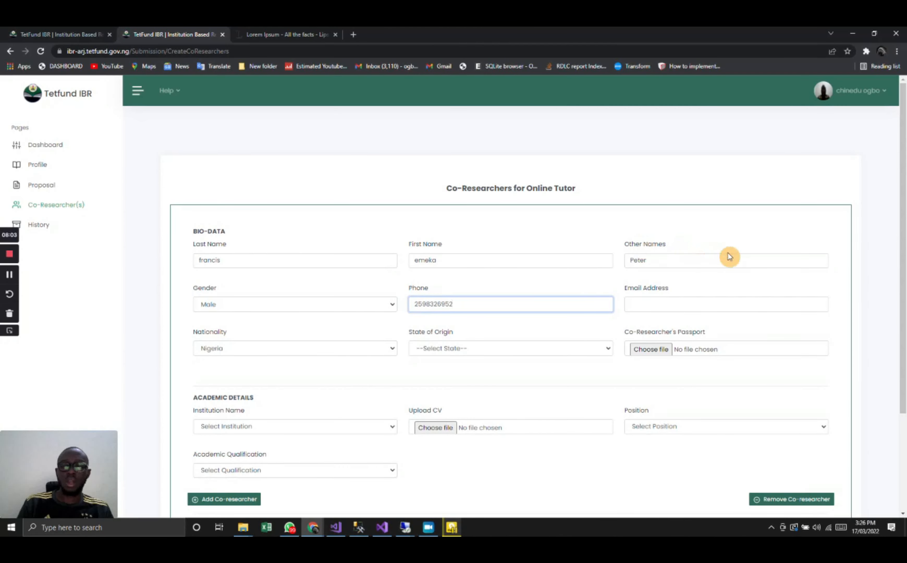
- Enter the co-researcher's email address
left_click(642, 303)
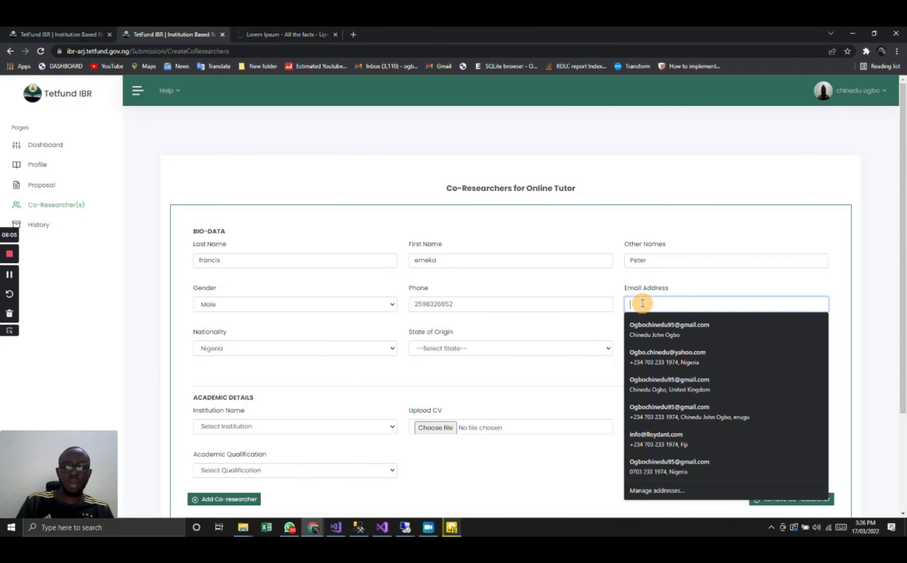
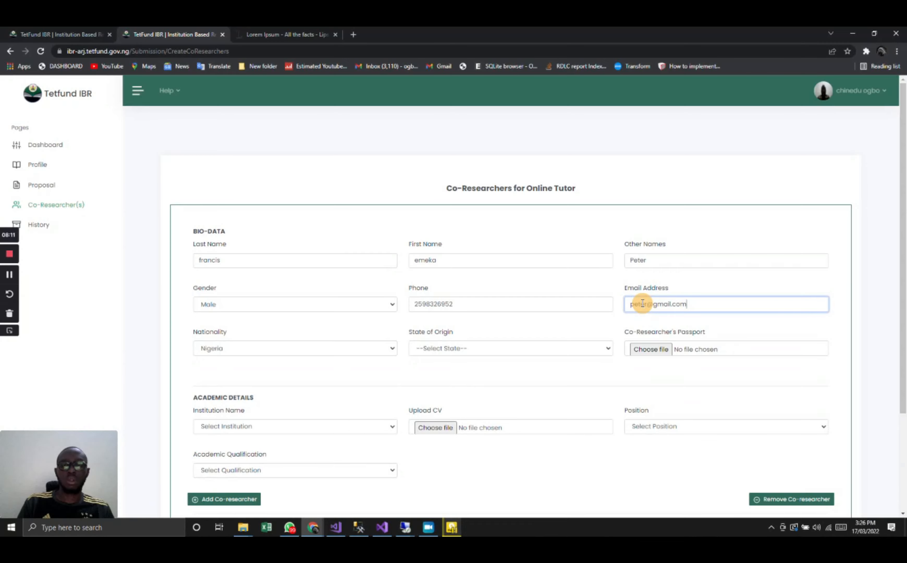
- Set the co-researcher's state of origin to Adamawa and attach grosvenor.png as the passport photo
scroll(527, 405, "down", 2)
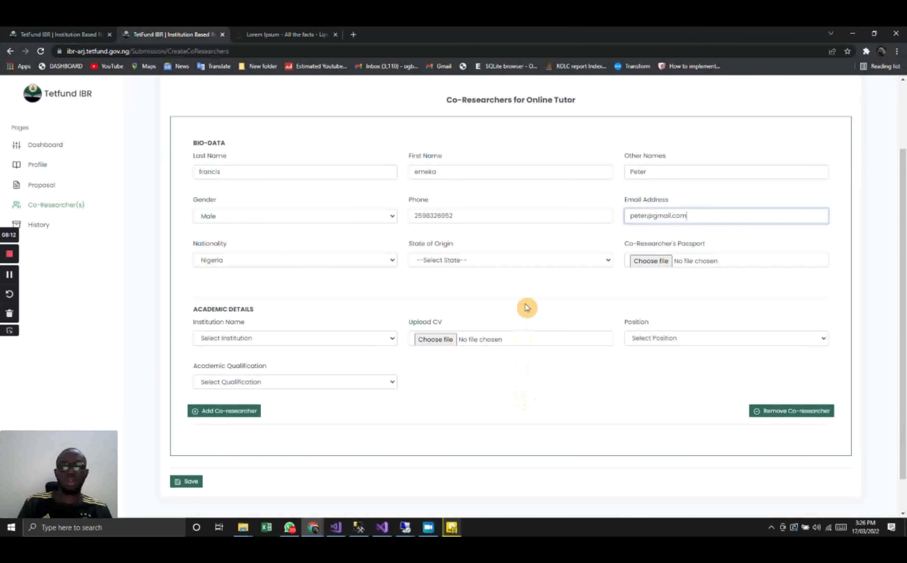
left_click(507, 261)
left_click(467, 302)
left_click(641, 260)
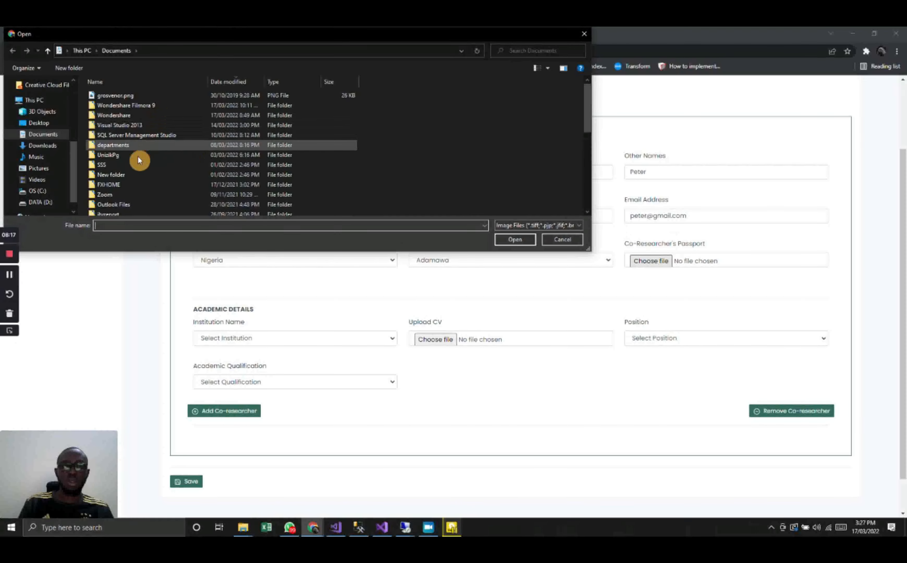
double_click(135, 95)
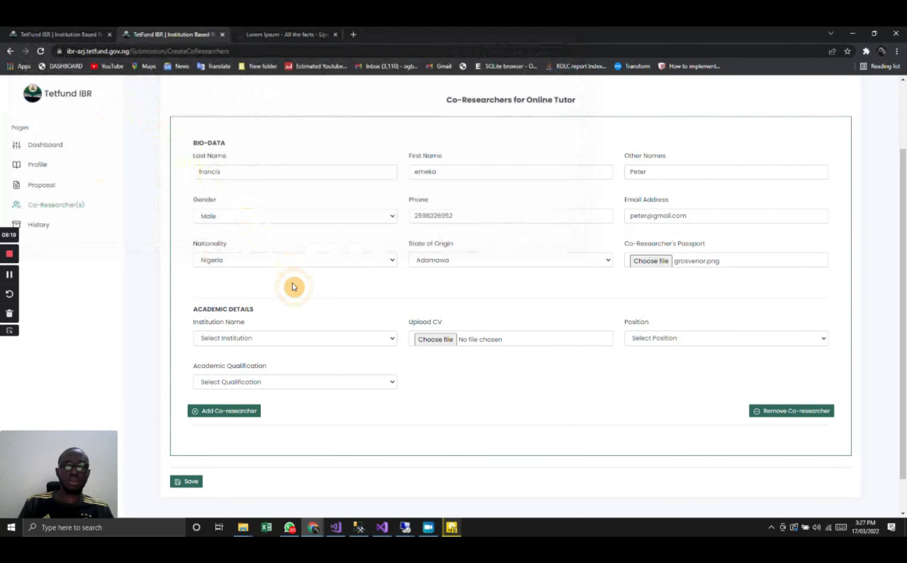
- Set the co-researcher's institution to Abia State College Of Education (Technical), Arochukwu and attach the 165643 certificate credential PDF as the CV
scroll(294, 287, "down", 1)
left_click(265, 305)
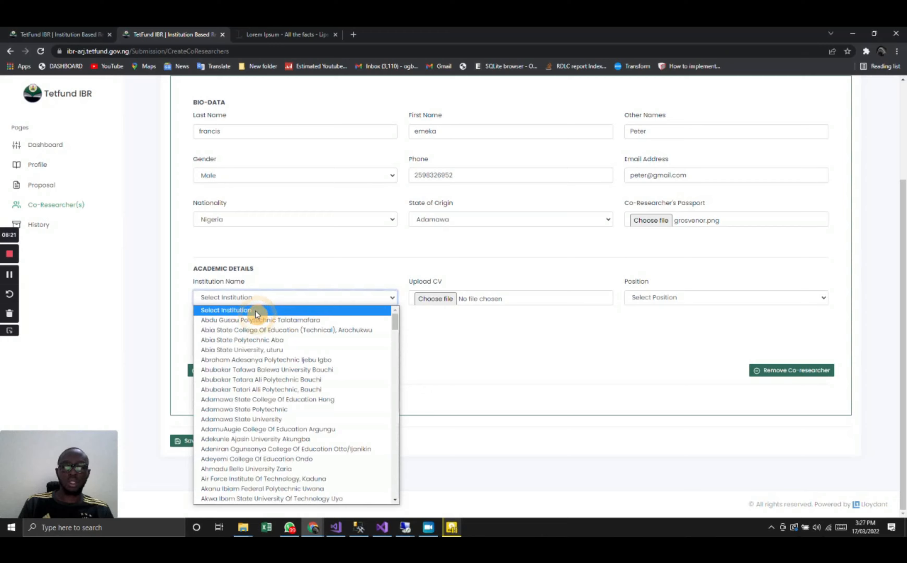
left_click(249, 331)
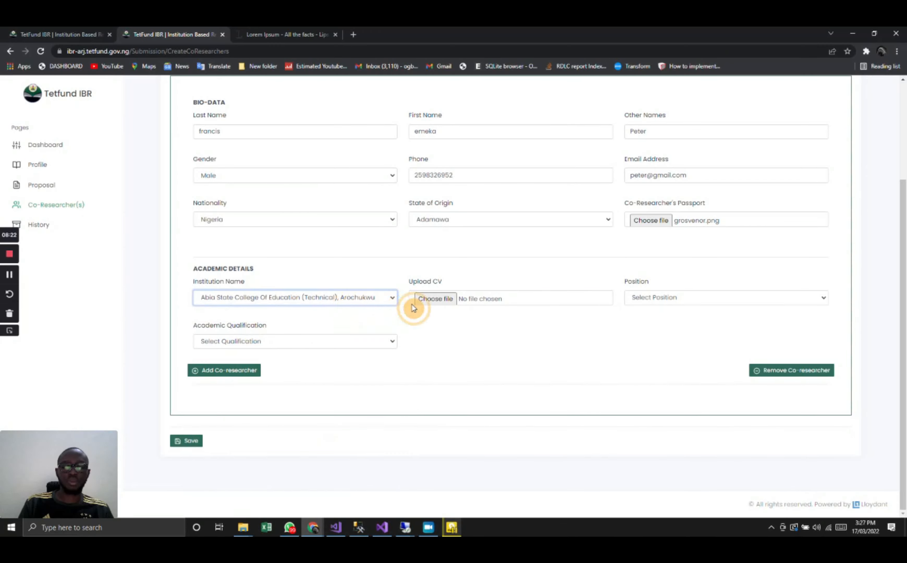
left_click(449, 298)
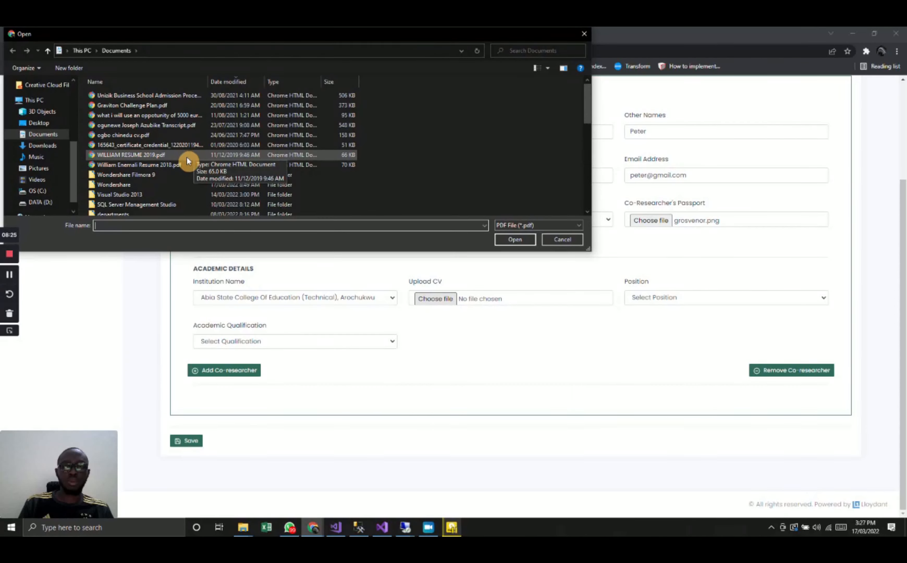
double_click(189, 145)
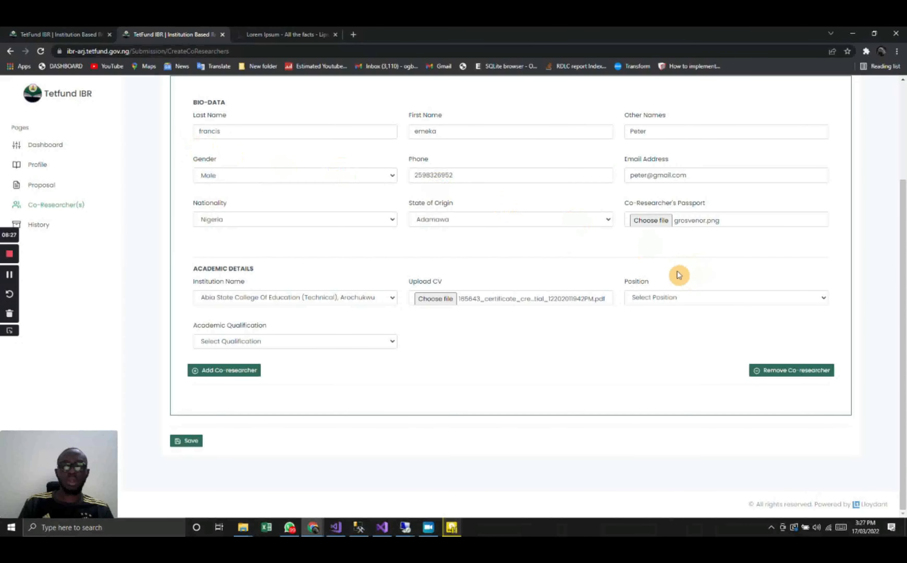
- Set the co-researcher's position to Lecturer and academic qualification to Bachelor's Degree, and save the record
left_click(665, 300)
left_click(659, 319)
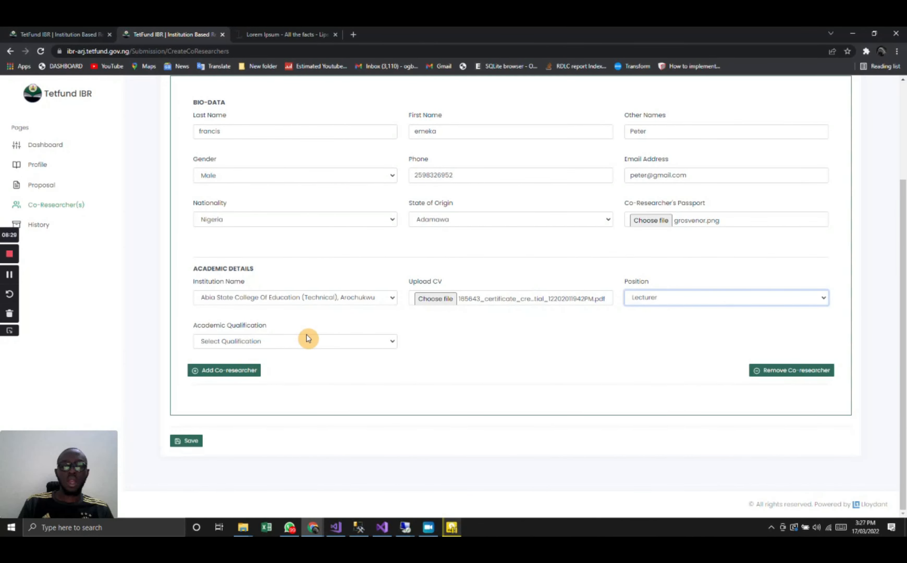
left_click(318, 342)
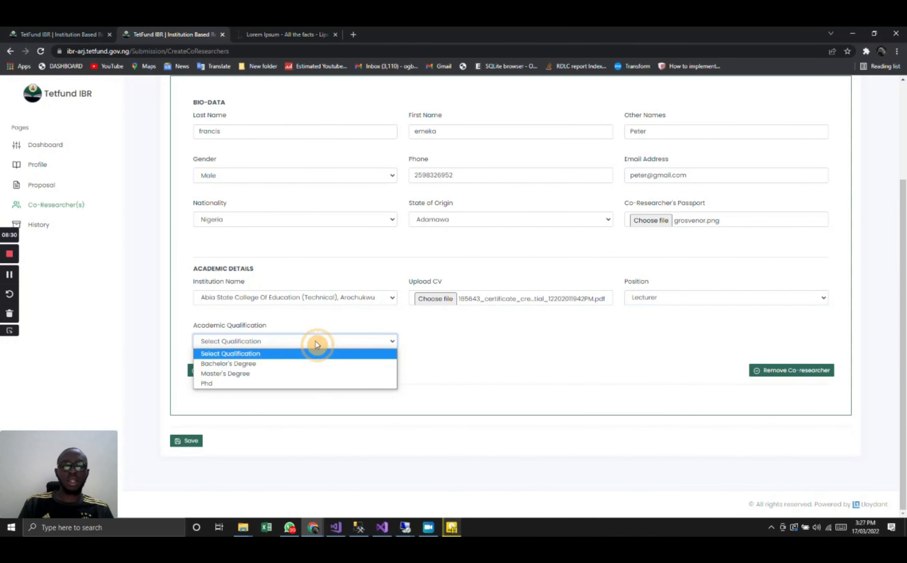
left_click(276, 365)
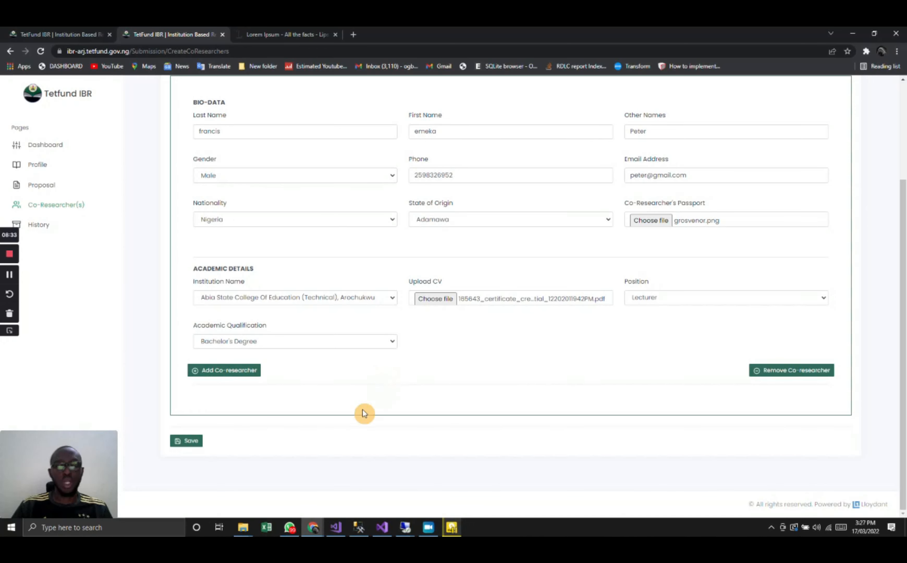
left_click(185, 443)
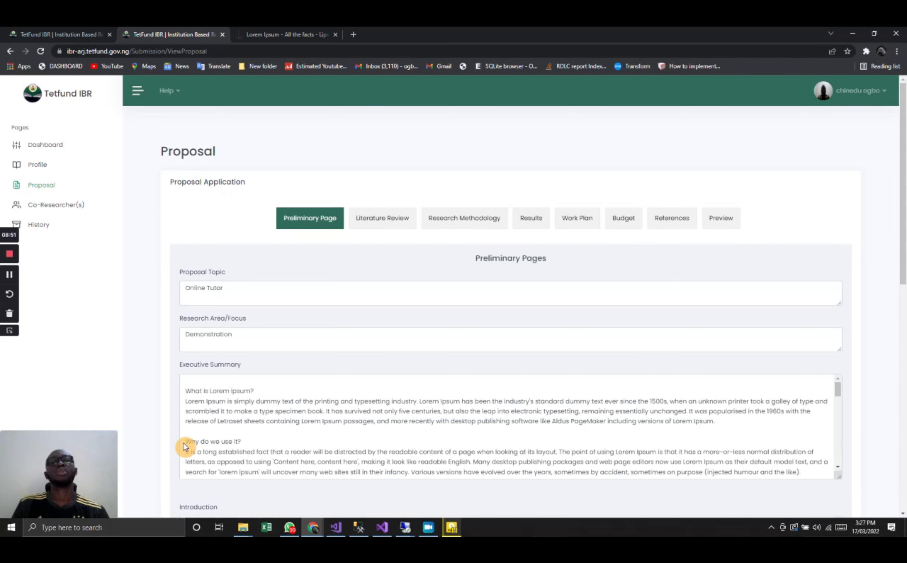
- Examine the full proposal in its preview, from the project topic through the research work plan and budget
scroll(183, 442, "down", 5)
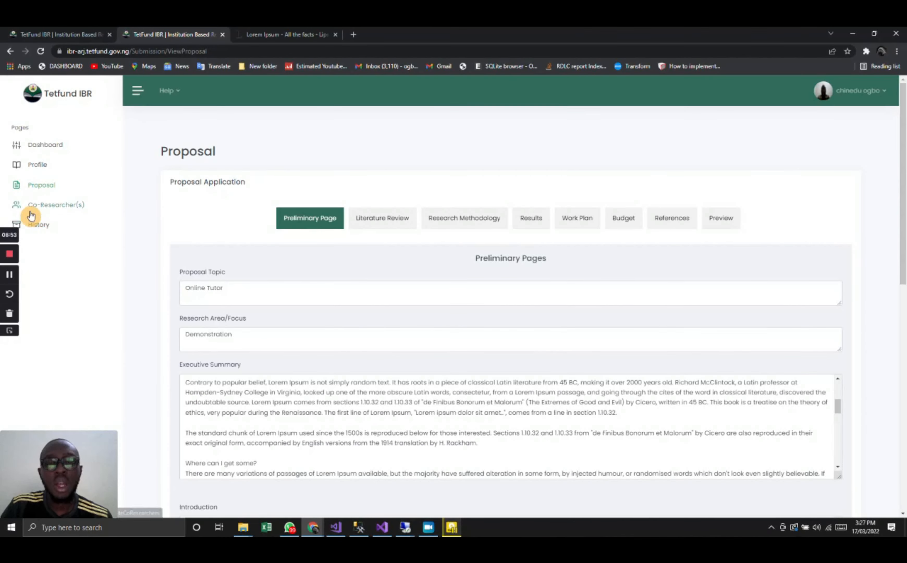
left_click(715, 218)
scroll(713, 215, "down", 2)
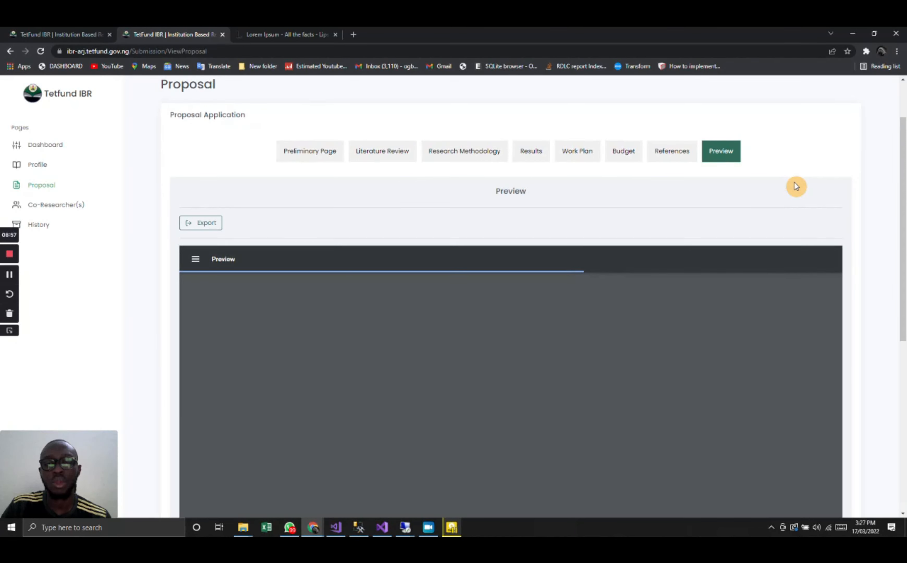
scroll(796, 186, "down", 2)
scroll(786, 201, "down", 1)
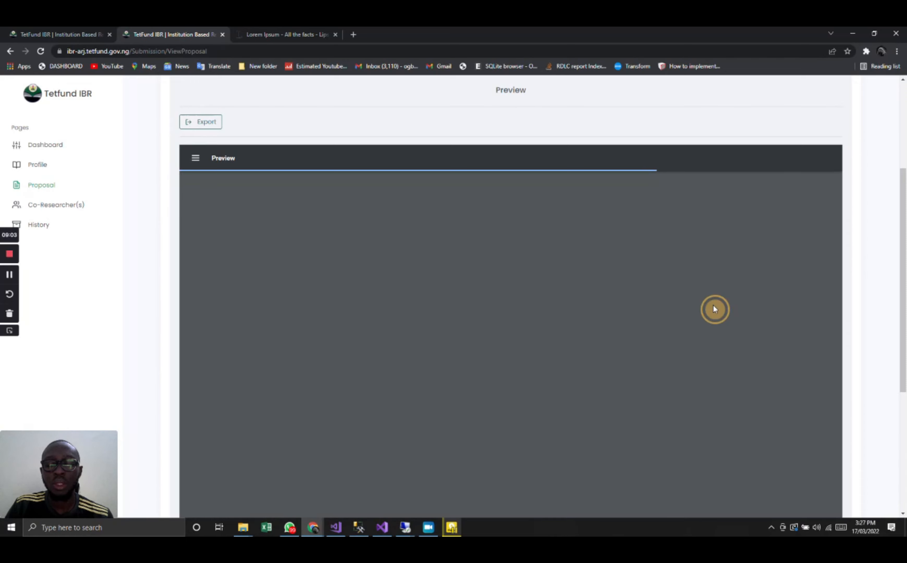
scroll(715, 310, "down", 3)
scroll(714, 310, "up", 3)
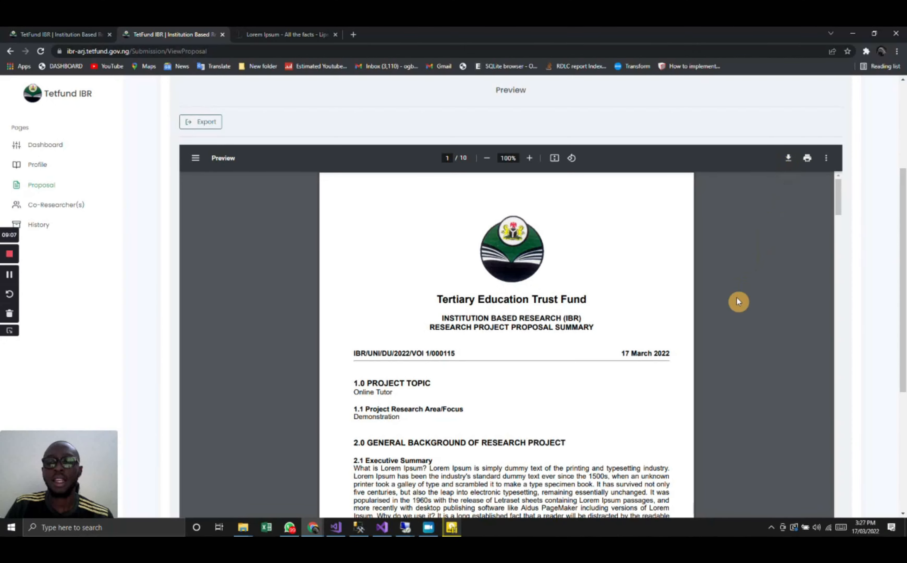
scroll(732, 318, "down", 2)
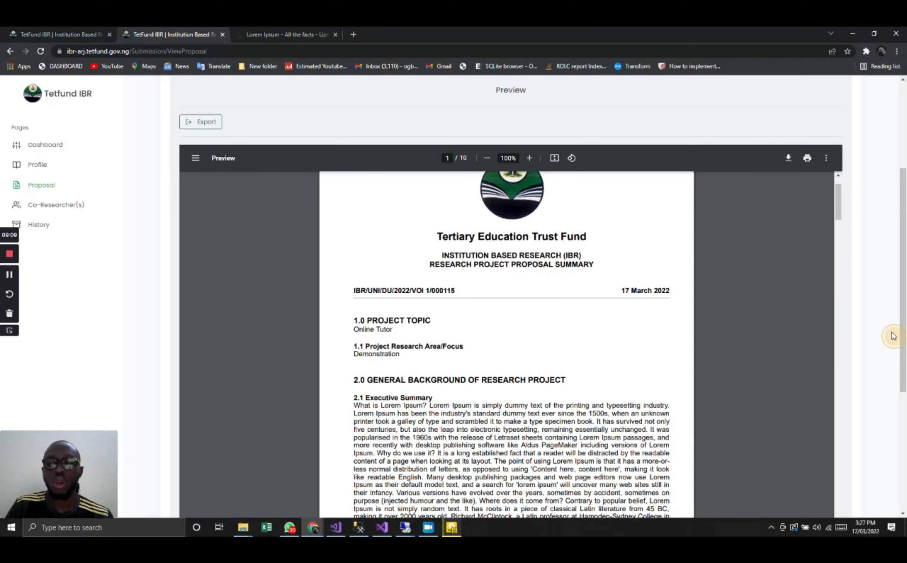
scroll(891, 334, "down", 5)
scroll(702, 290, "down", 10)
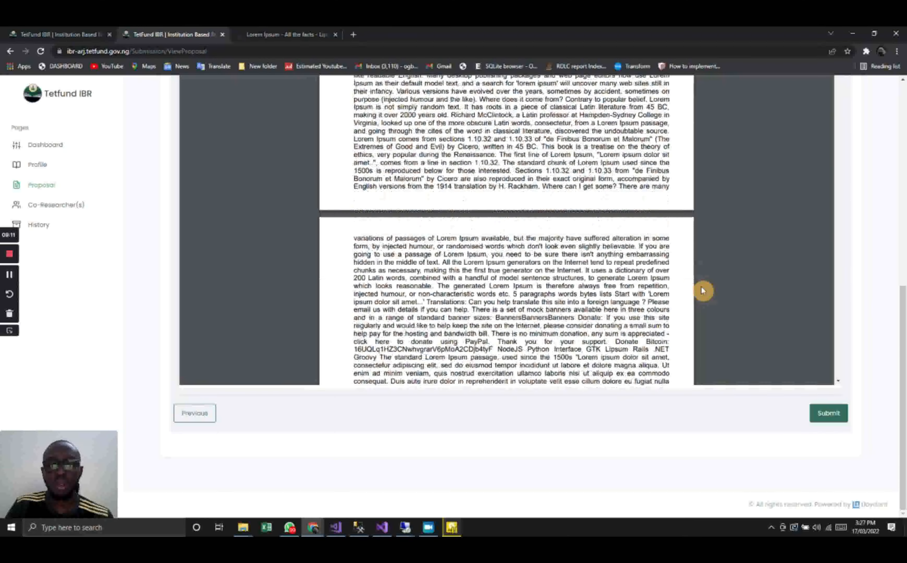
scroll(701, 288, "down", 15)
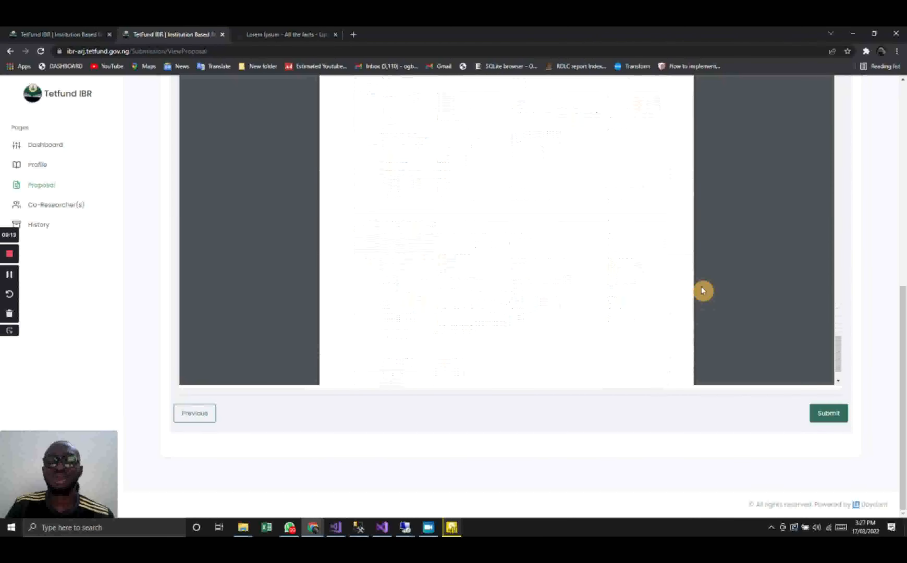
scroll(702, 291, "up", 8)
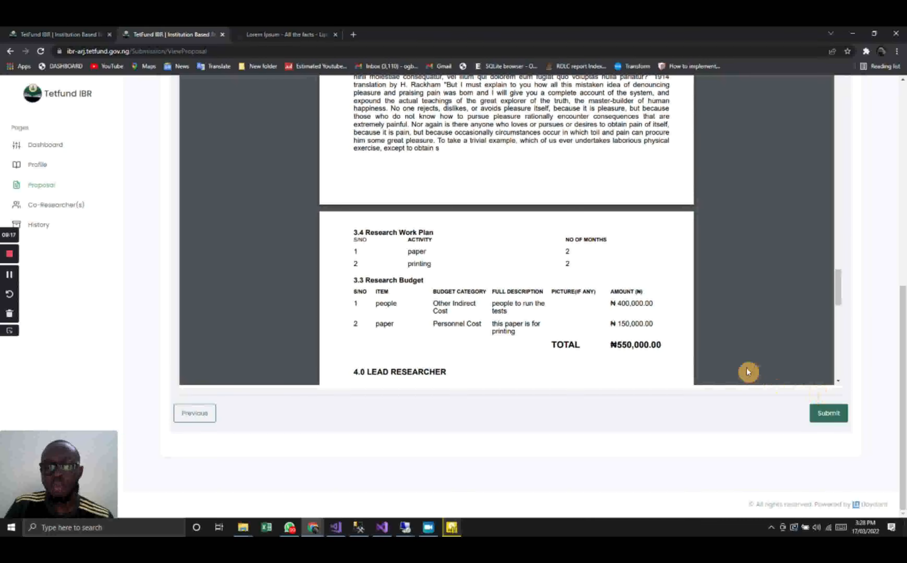
scroll(736, 350, "up", 1)
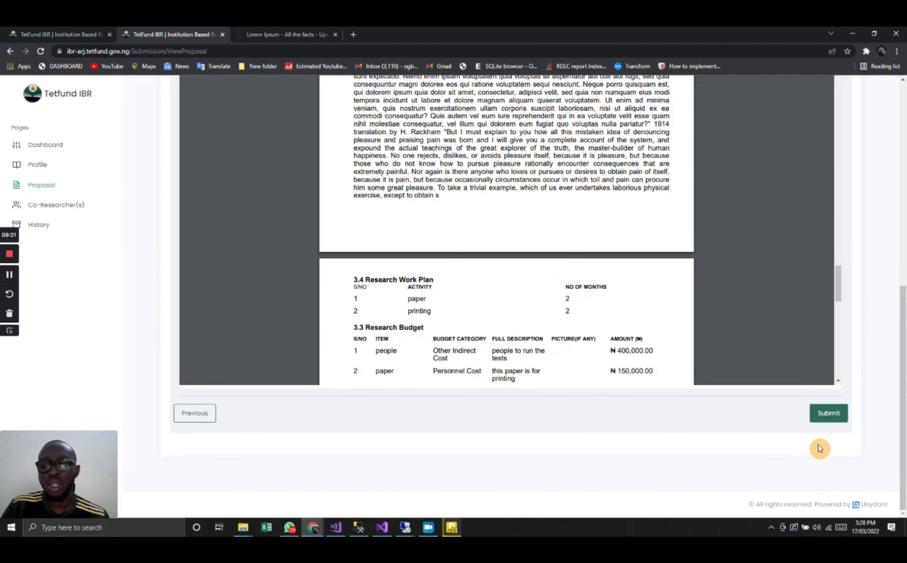
- Try to submit the previewed proposal and dismiss the budget warning
left_click(826, 424)
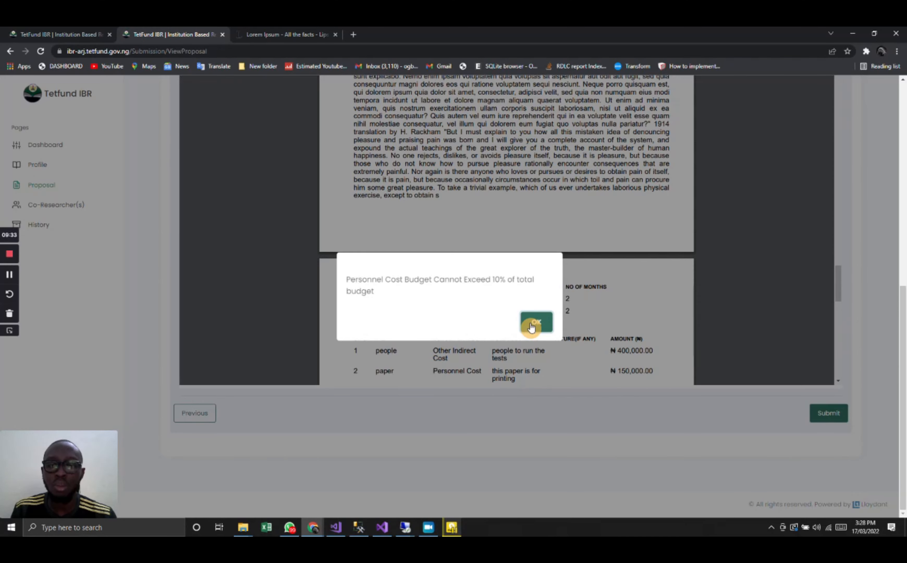
left_click(536, 322)
- Set the amount of the Personnel Cost item "paper" in the budget breakdown to 15000.00 and proceed to the references
scroll(685, 253, "down", 10)
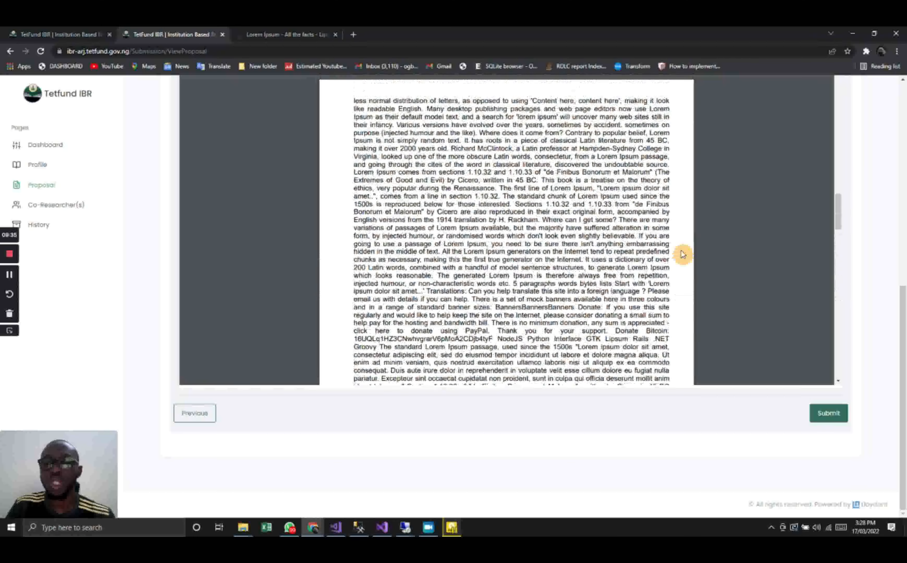
scroll(890, 213, "up", 8)
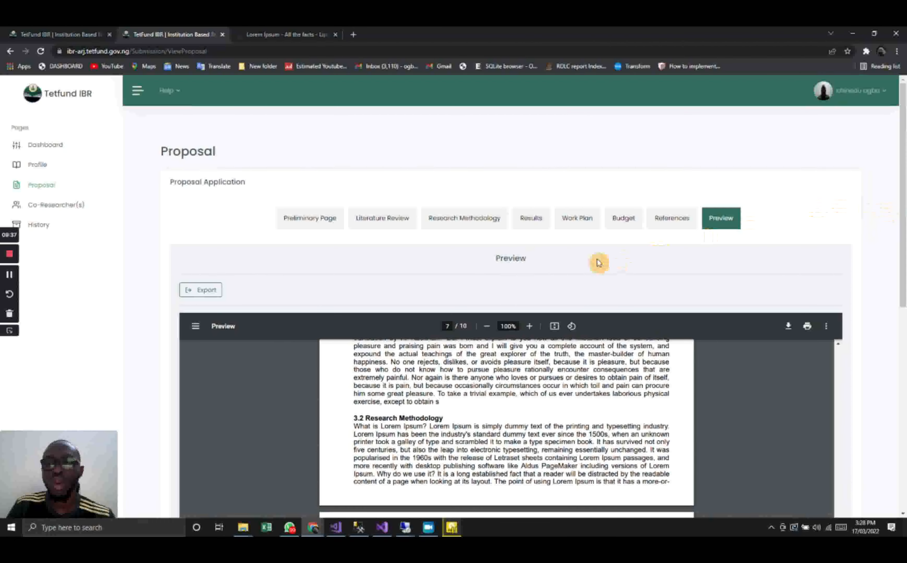
left_click(625, 225)
scroll(625, 225, "down", 3)
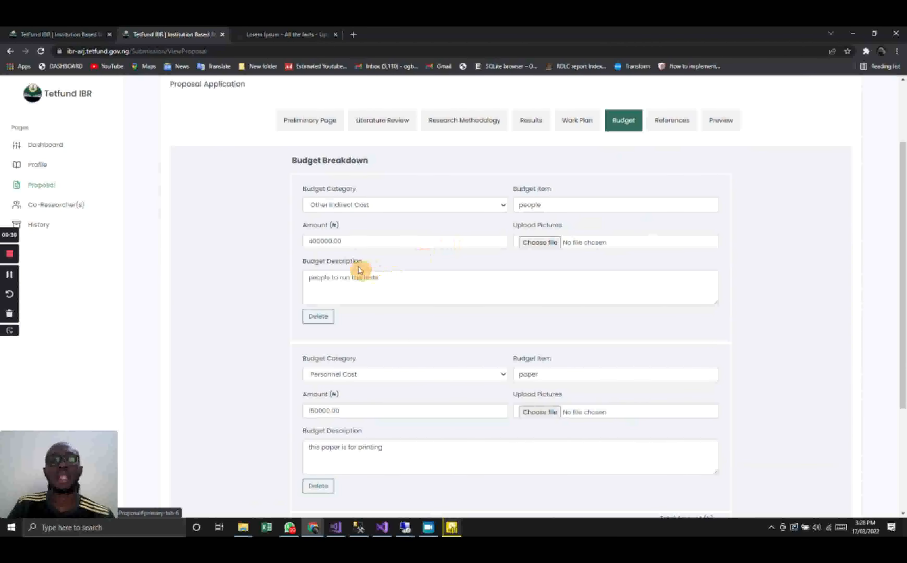
left_click(325, 241)
scroll(328, 257, "down", 2)
left_click(320, 323)
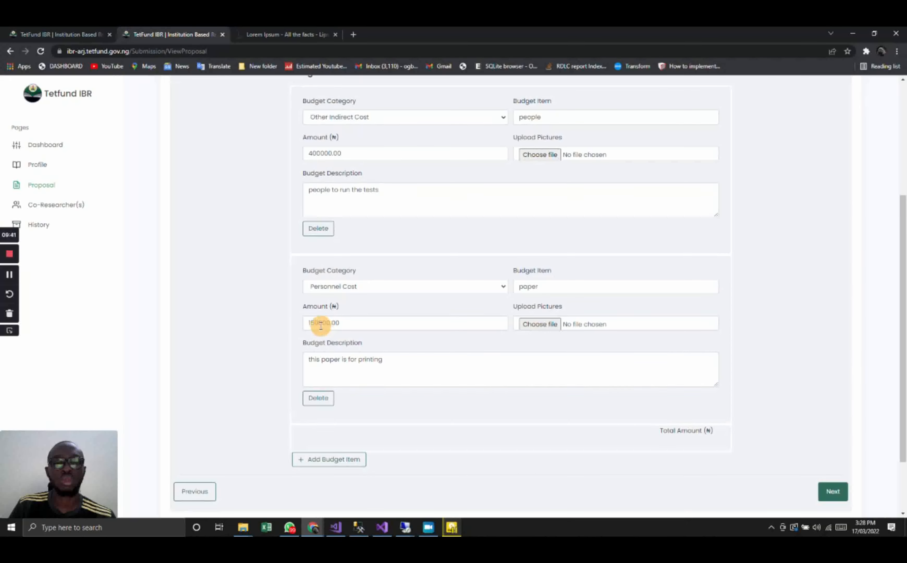
key("BackSpace")
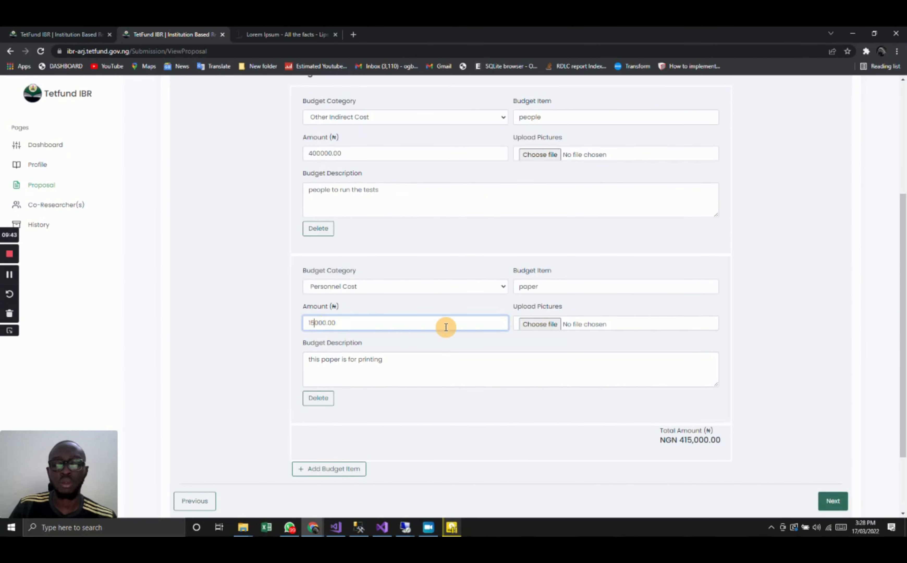
scroll(618, 320, "down", 2)
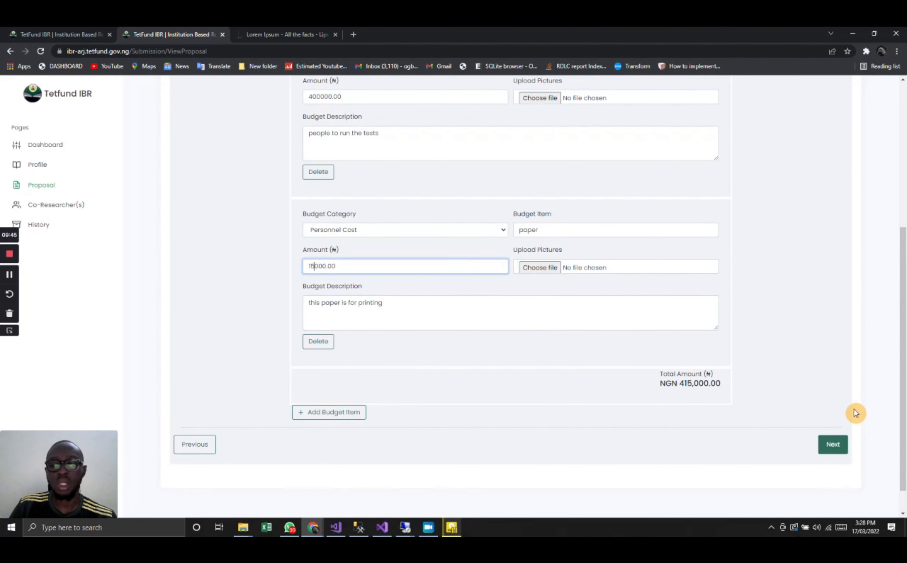
left_click(834, 444)
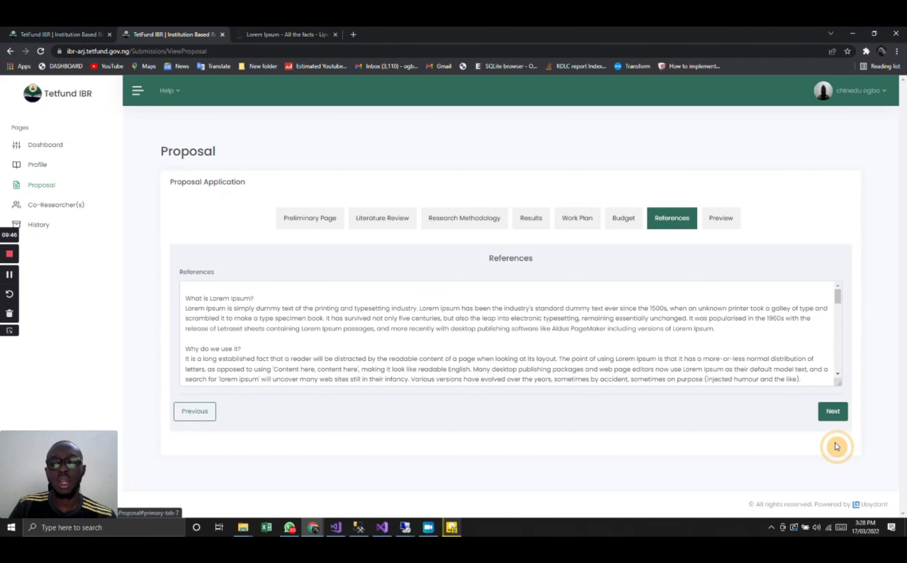
- Submit the proposal from its preview, cancelling at the first confirmation and accepting the second
left_click(722, 220)
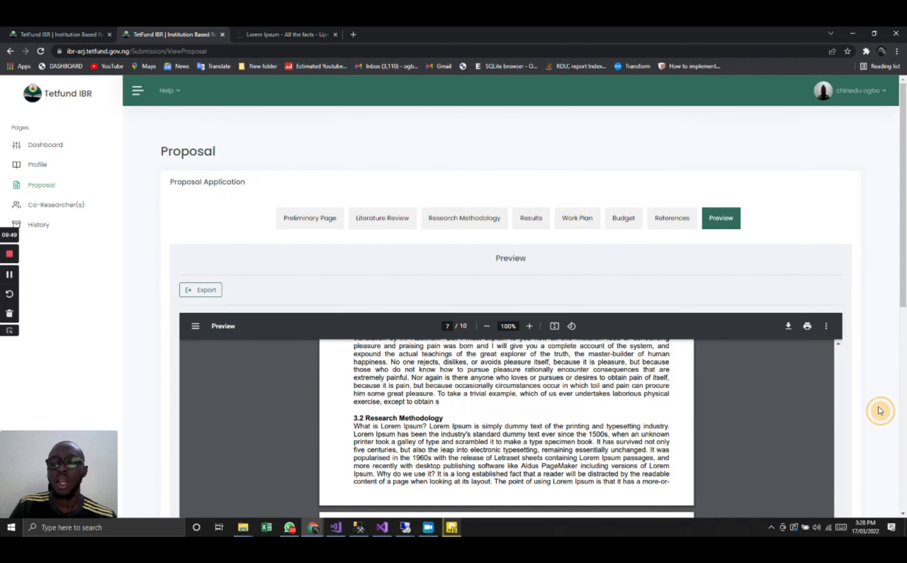
scroll(879, 408, "down", 5)
scroll(878, 405, "down", 1)
left_click(827, 413)
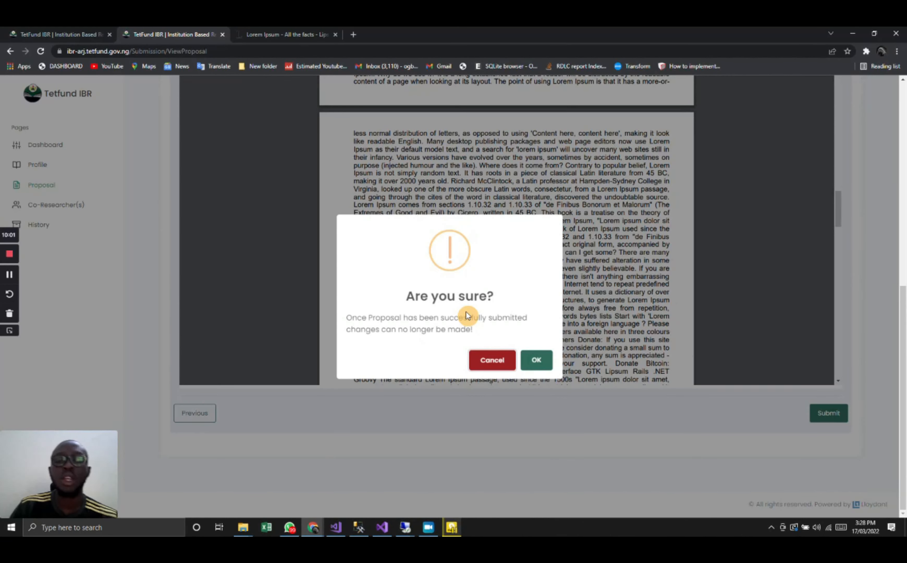
left_click(481, 365)
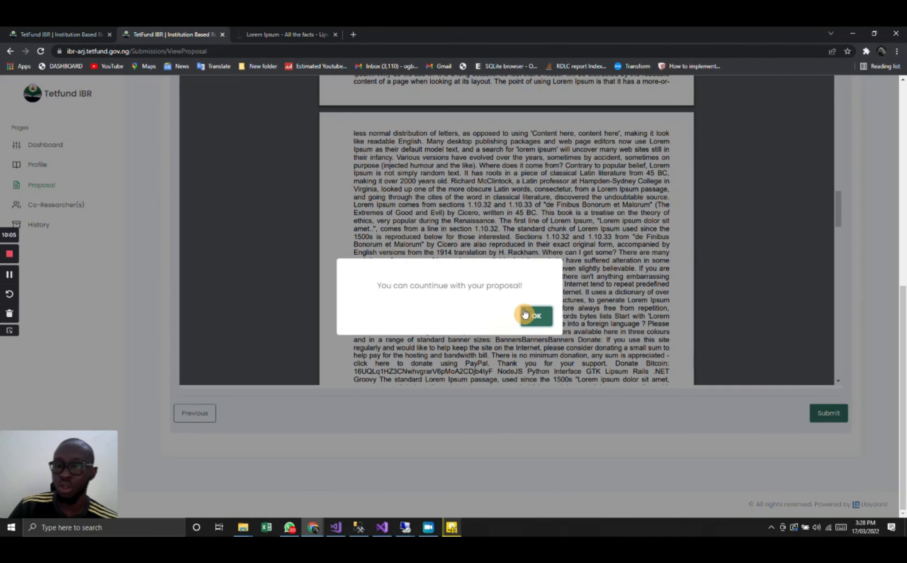
left_click(536, 316)
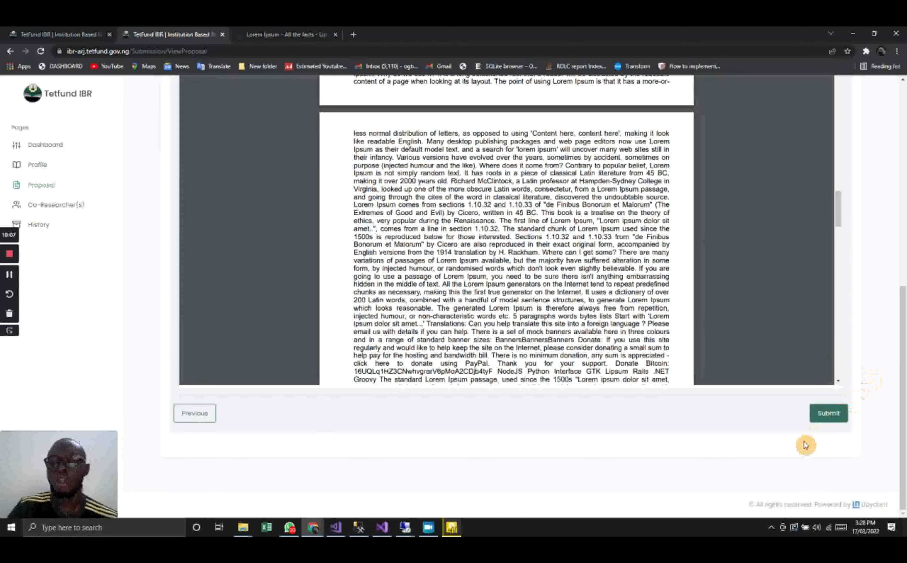
left_click(831, 415)
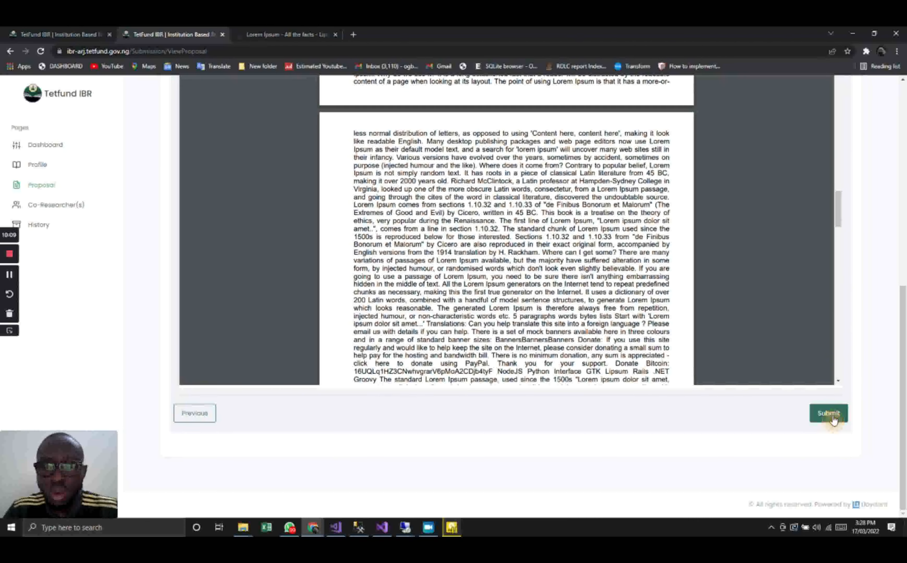
left_click(537, 361)
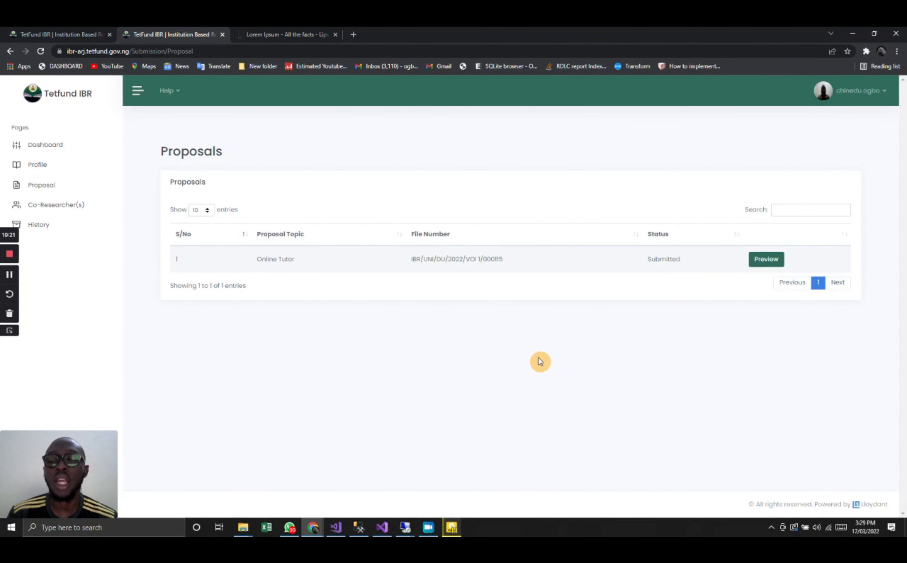
- Look through the preview of the submitted Online Tutor proposal and return to the proposals list
left_click(761, 259)
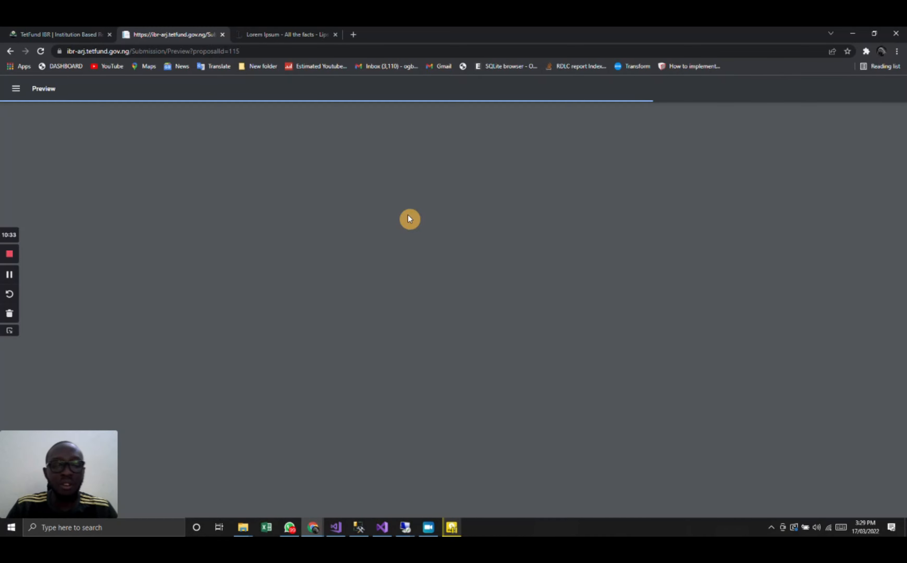
scroll(409, 218, "down", 10)
scroll(409, 218, "down", 15)
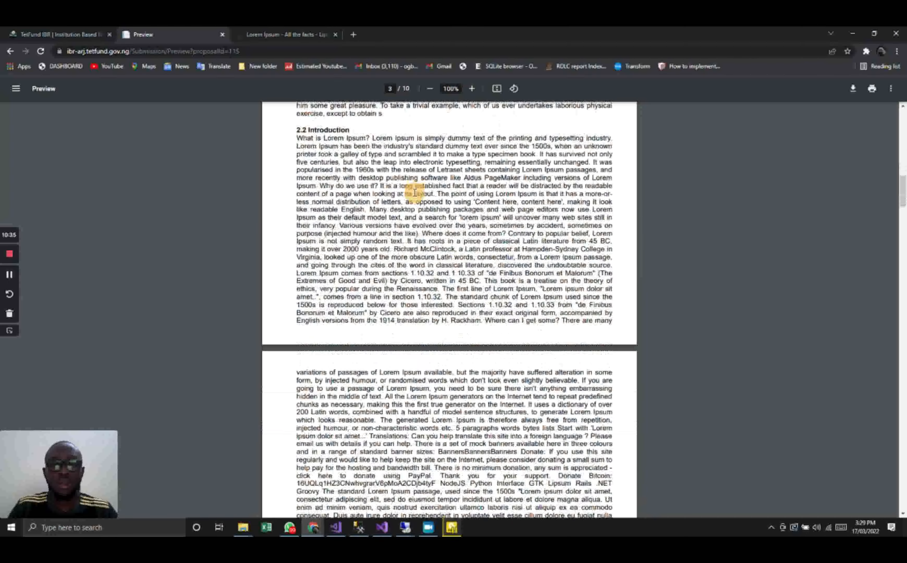
left_click(10, 51)
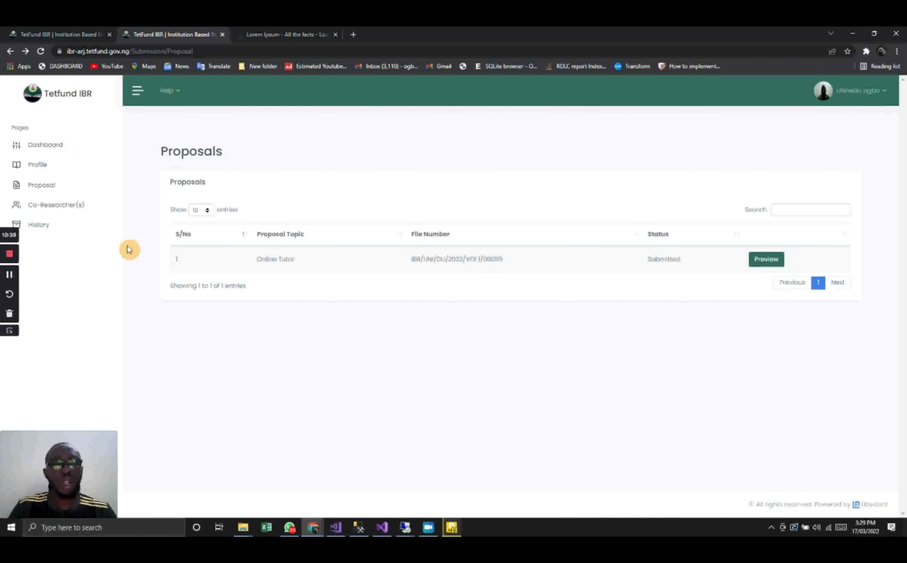
- Check the submitted proposal's entry in the history and go back to the dashboard
left_click(48, 226)
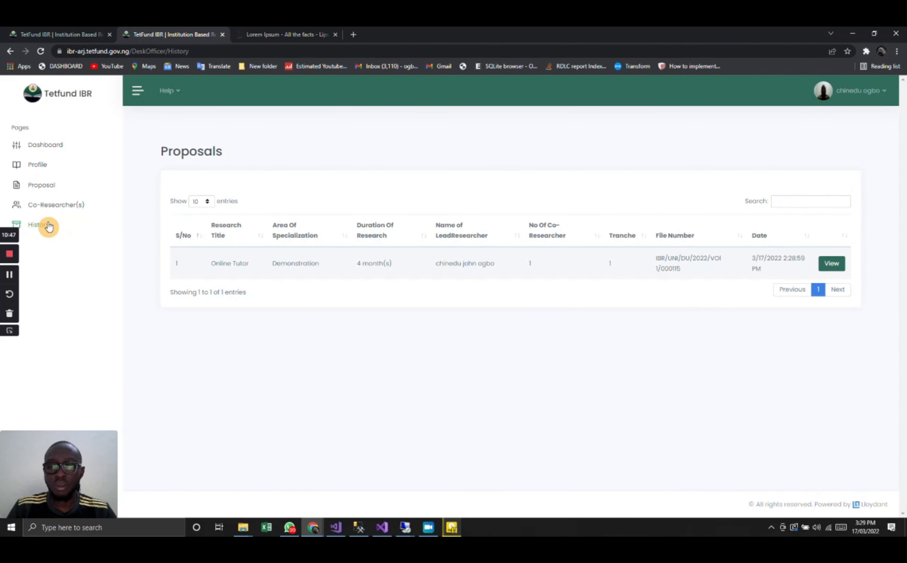
left_click(46, 146)
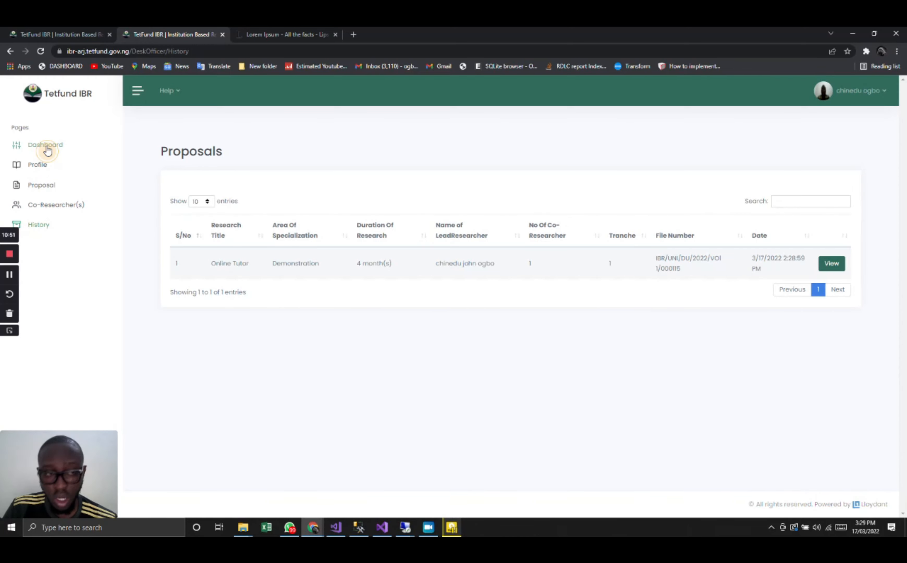
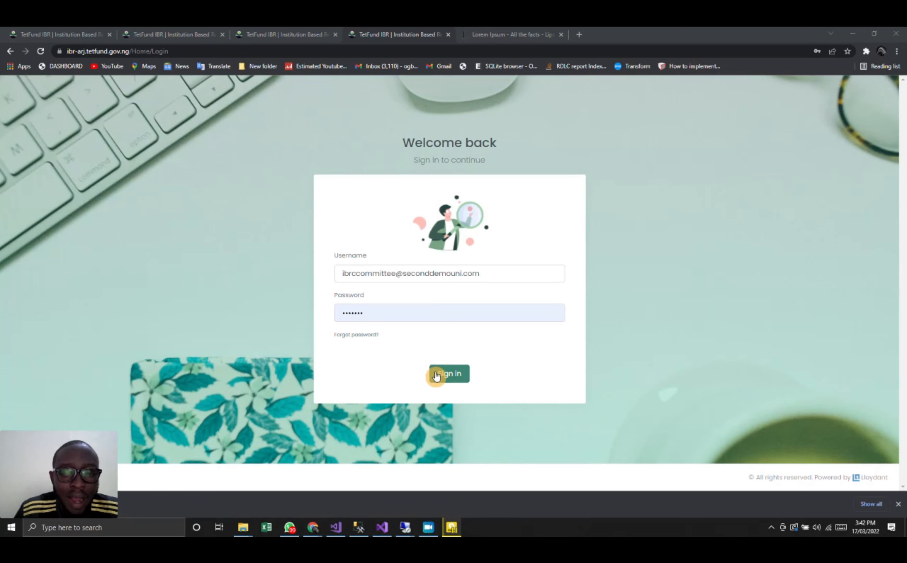
- Sign in with the research committee account and open the list of proposals awaiting processing
left_click(441, 375)
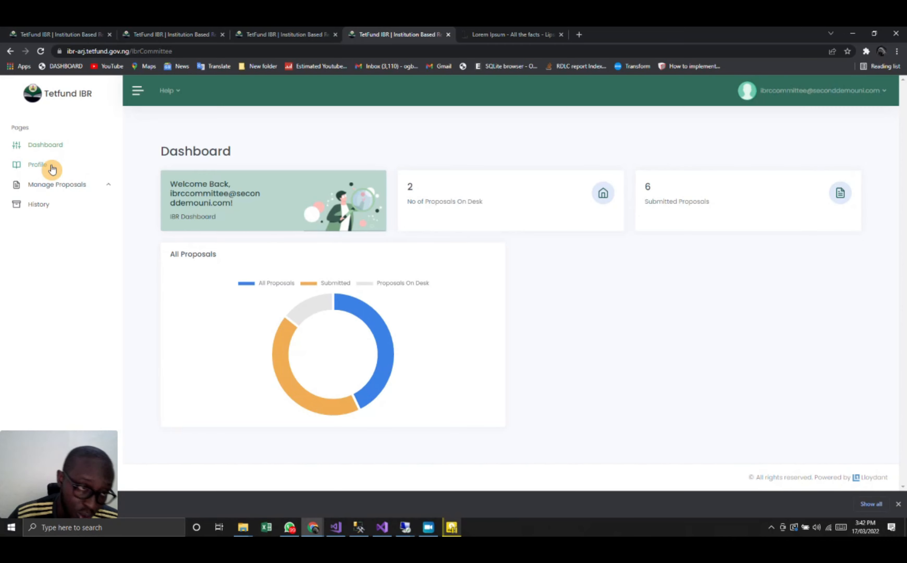
left_click(66, 186)
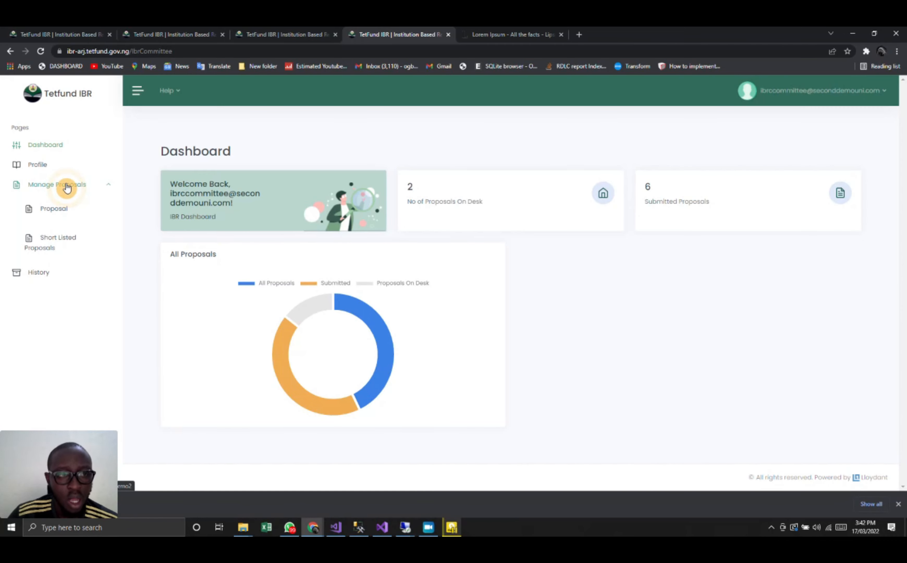
left_click(57, 211)
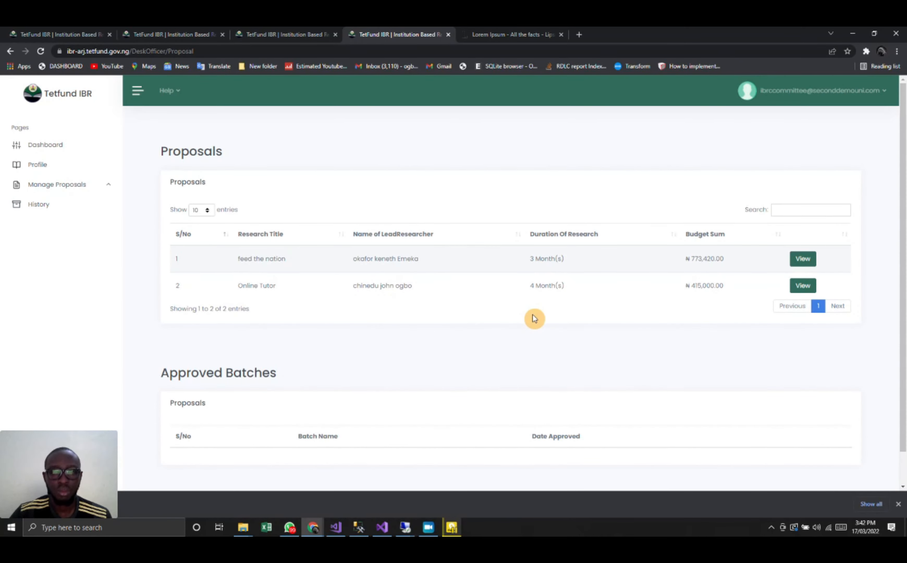
scroll(533, 317, "down", 1)
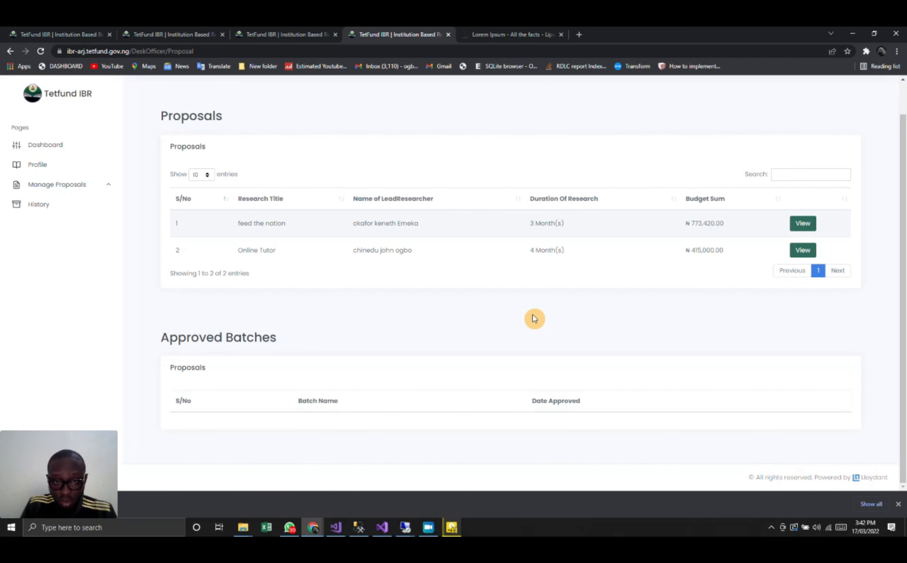
- Open the Online Tutor proposal and look through its researcher details, sections and previous comments
left_click(804, 251)
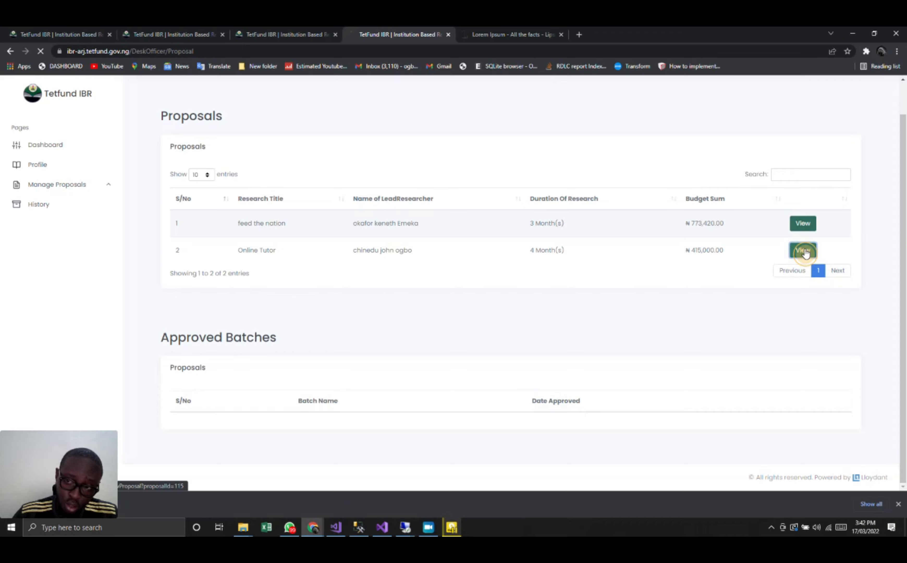
scroll(380, 327, "down", 5)
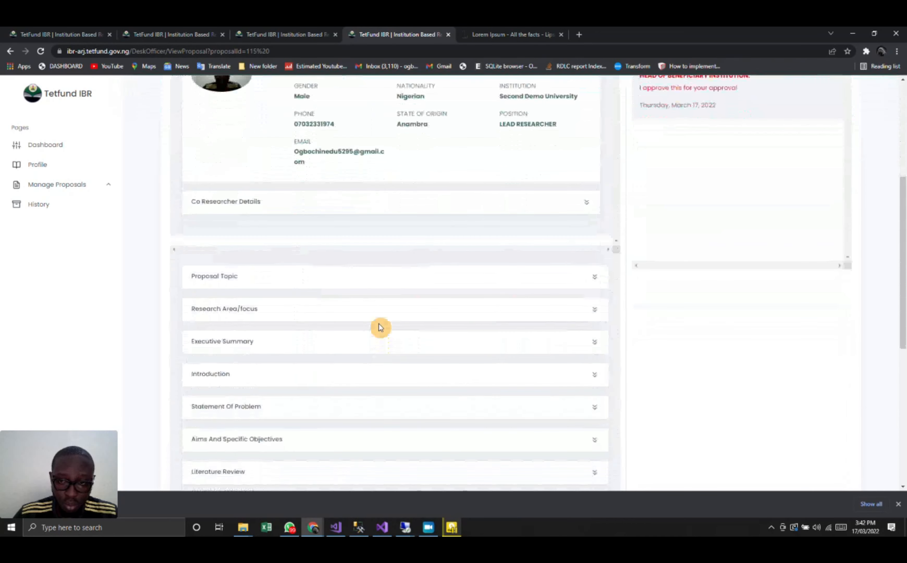
scroll(380, 327, "down", 3)
scroll(379, 326, "up", 10)
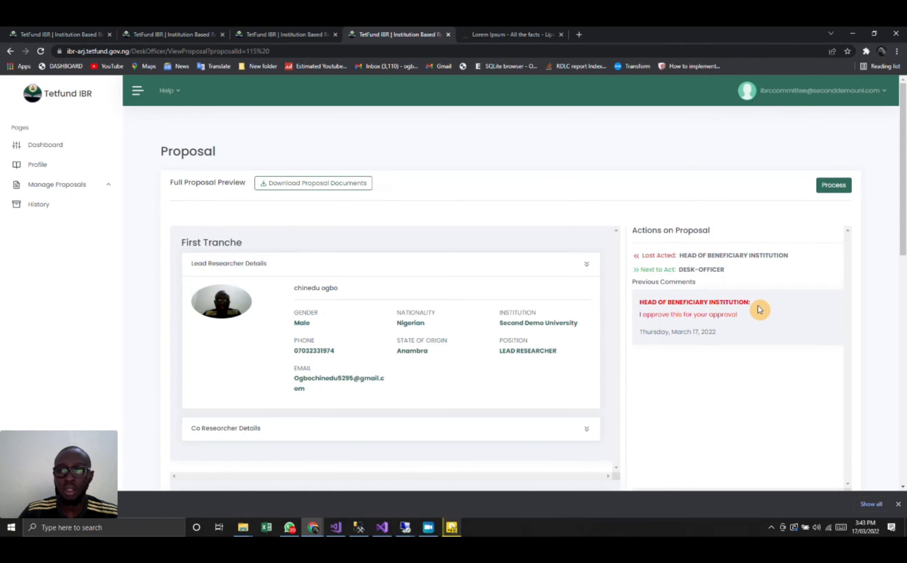
scroll(760, 309, "down", 15)
scroll(757, 306, "up", 10)
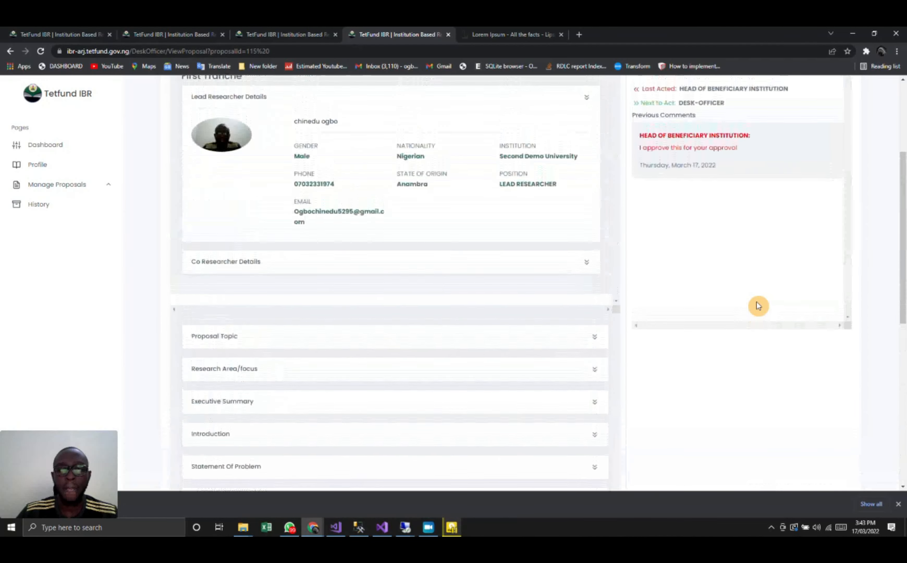
scroll(757, 305, "up", 5)
- Recommend the Online Tutor proposal for shortlisting with the comment "i think this is ok, lets work with this"
left_click(839, 191)
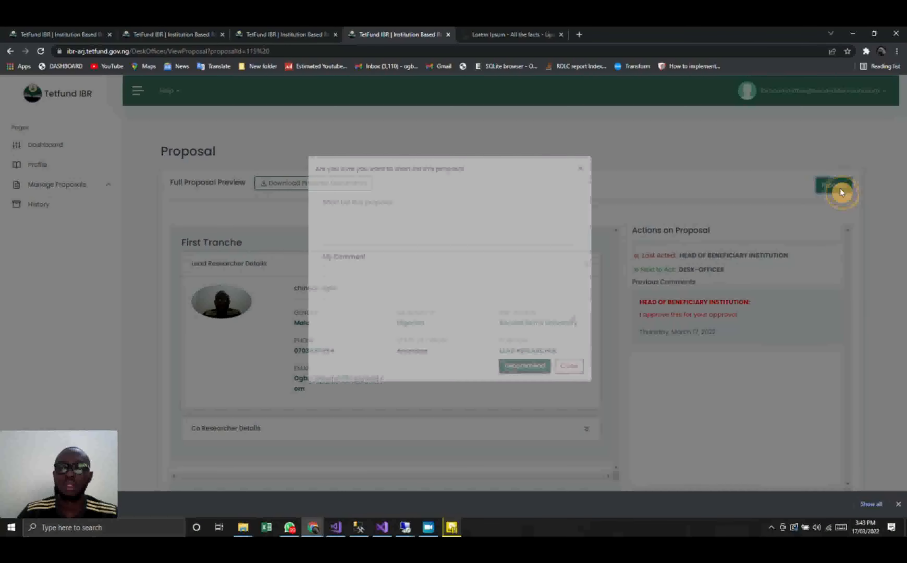
left_click(422, 292)
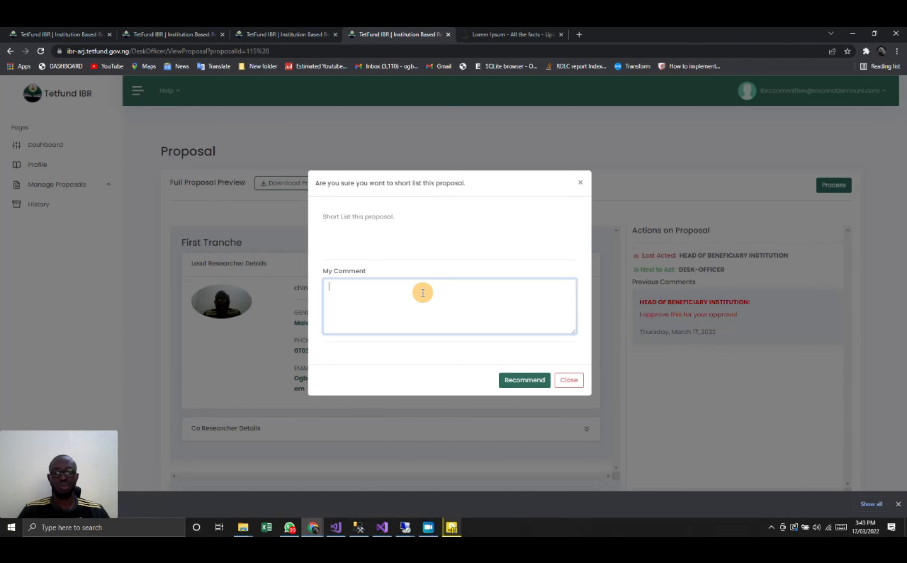
type("i thi")
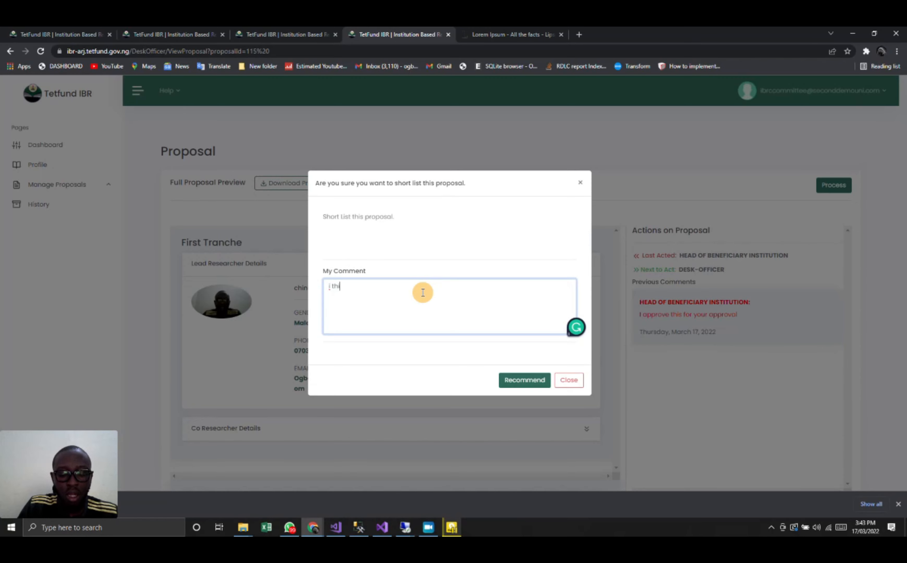
type("nk this is ok")
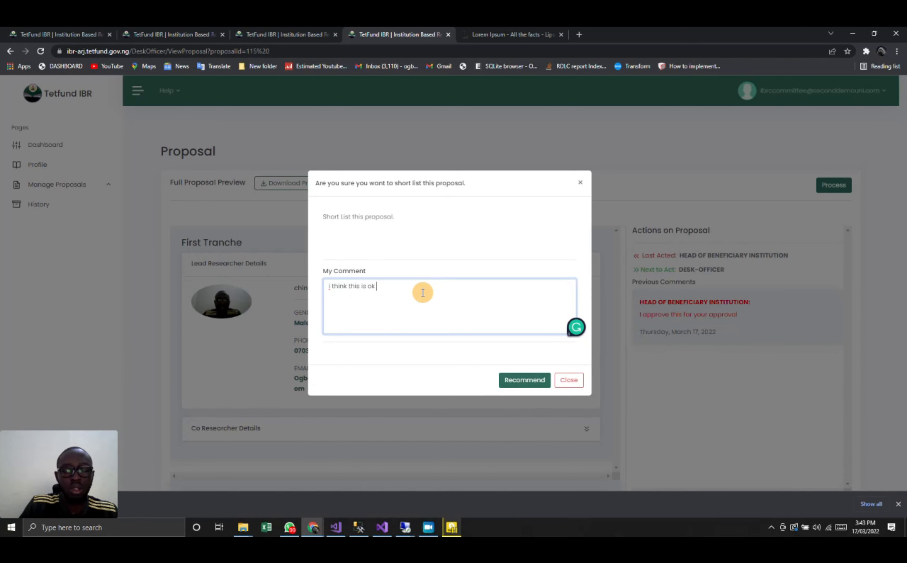
key("BackSpace")
type(", ")
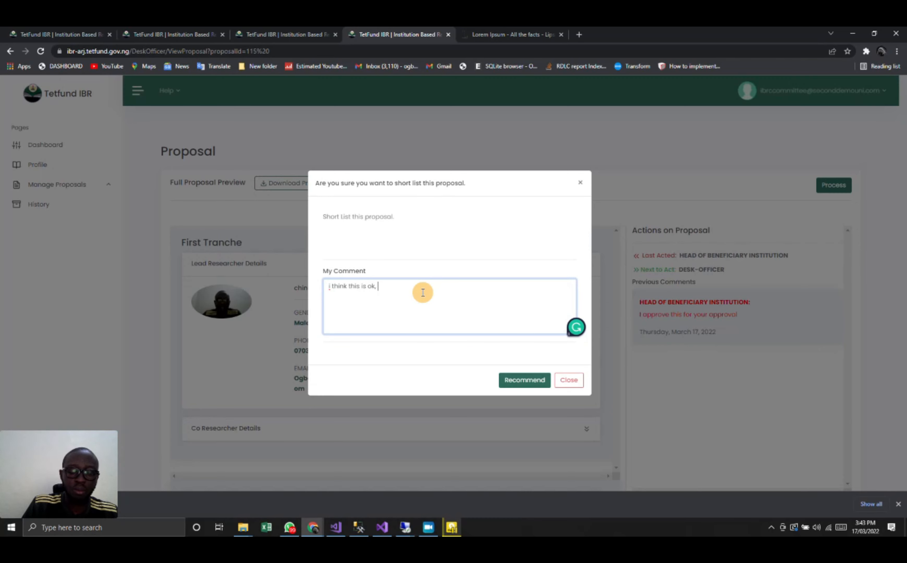
type("lets work w")
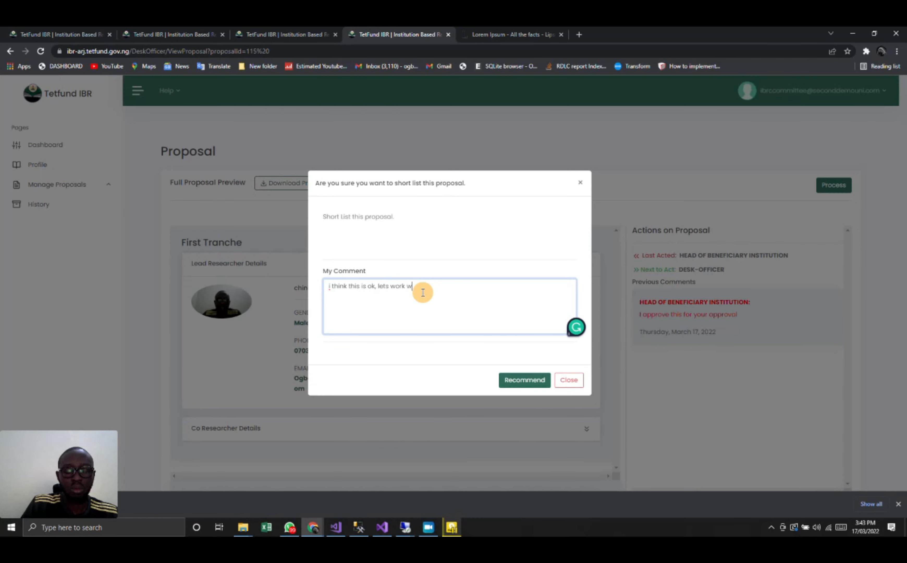
type("ith th")
key("BackSpace")
key("BackSpace")
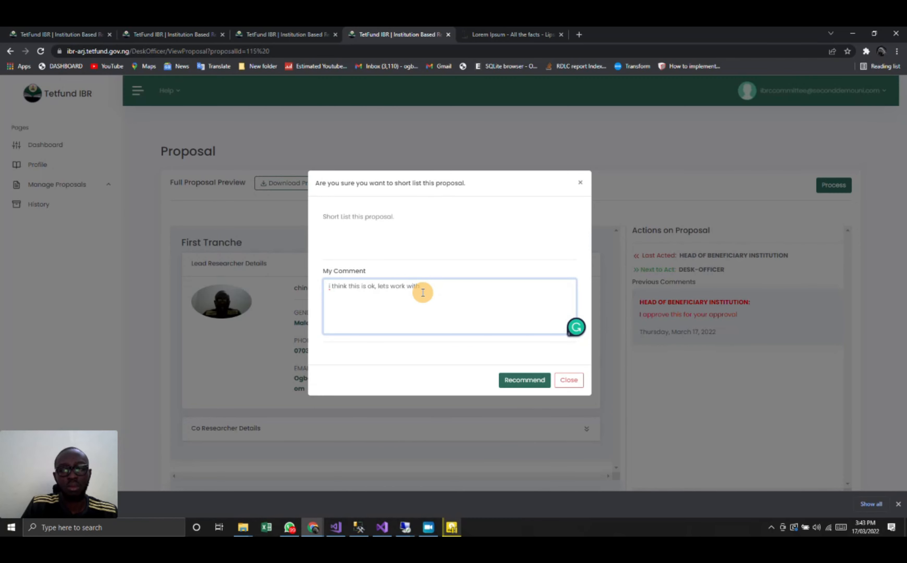
type("this")
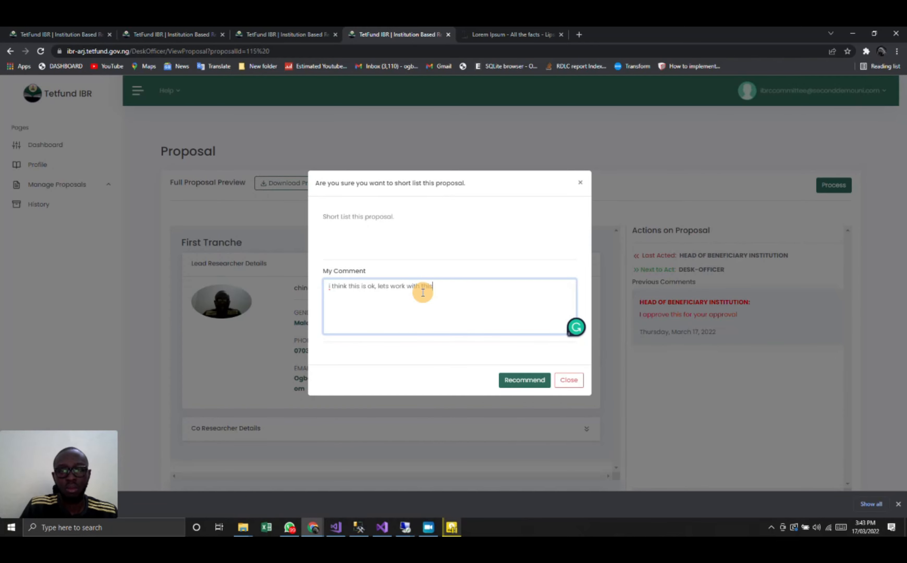
left_click(506, 381)
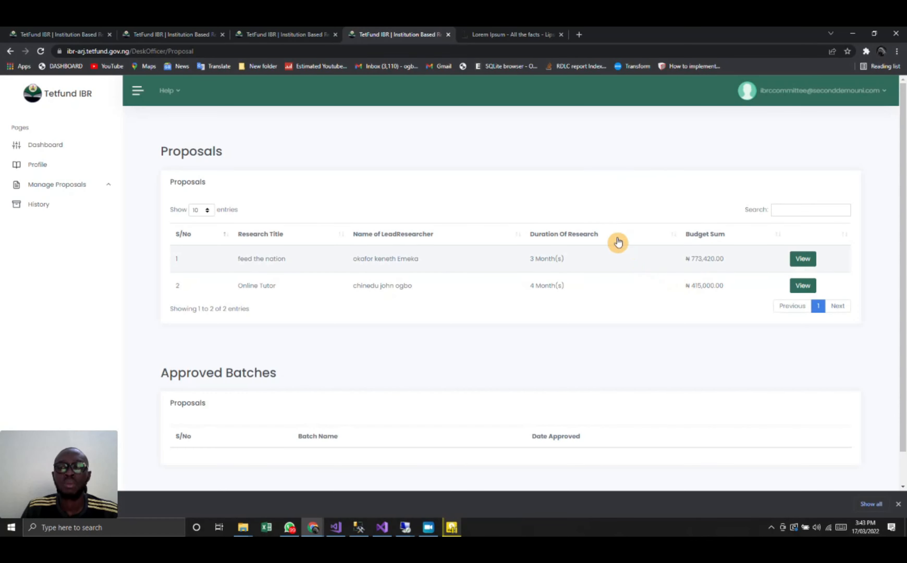
- Sign out of the committee account and copy the committee chairman's username from the desk officer's user list
left_click(805, 100)
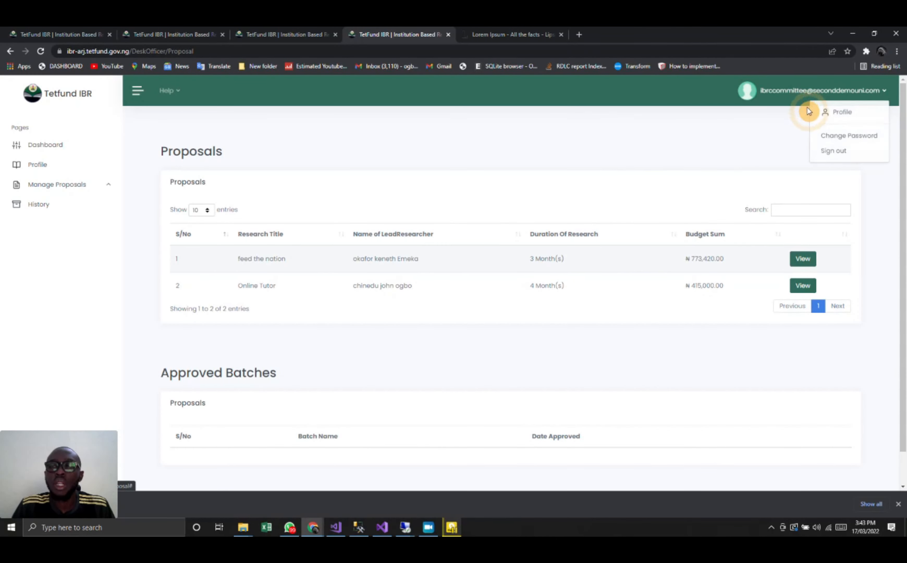
left_click(827, 151)
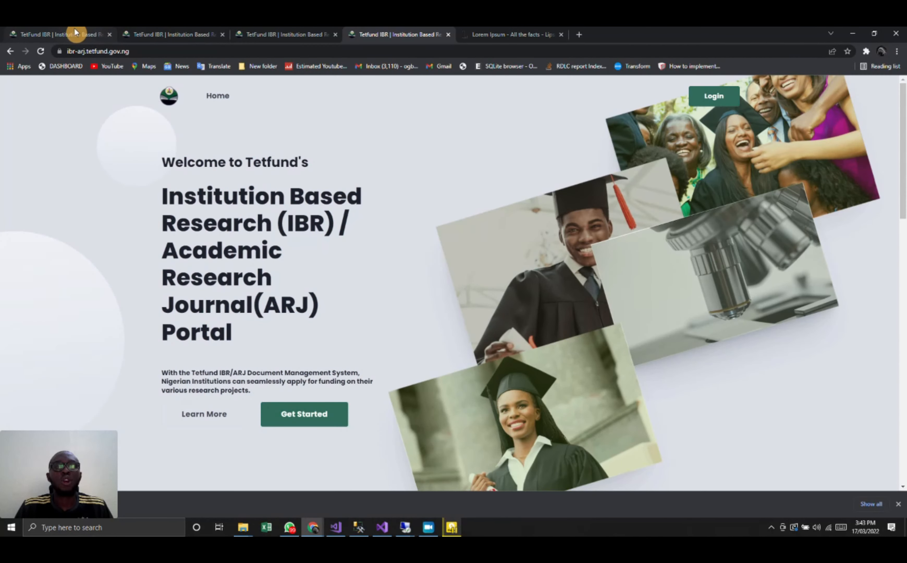
left_click(75, 31)
left_click_drag(458, 262, 296, 255)
key("ctrl+c")
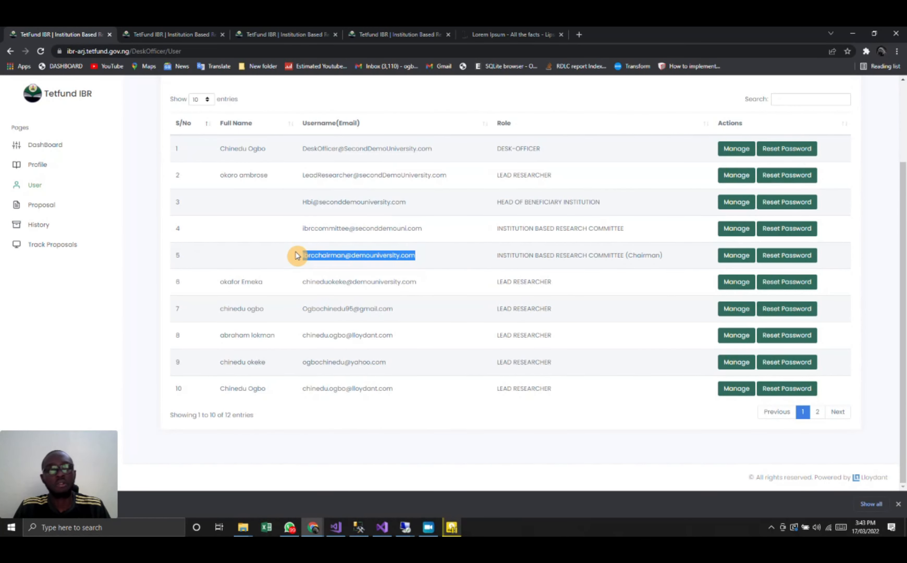
left_click(148, 32)
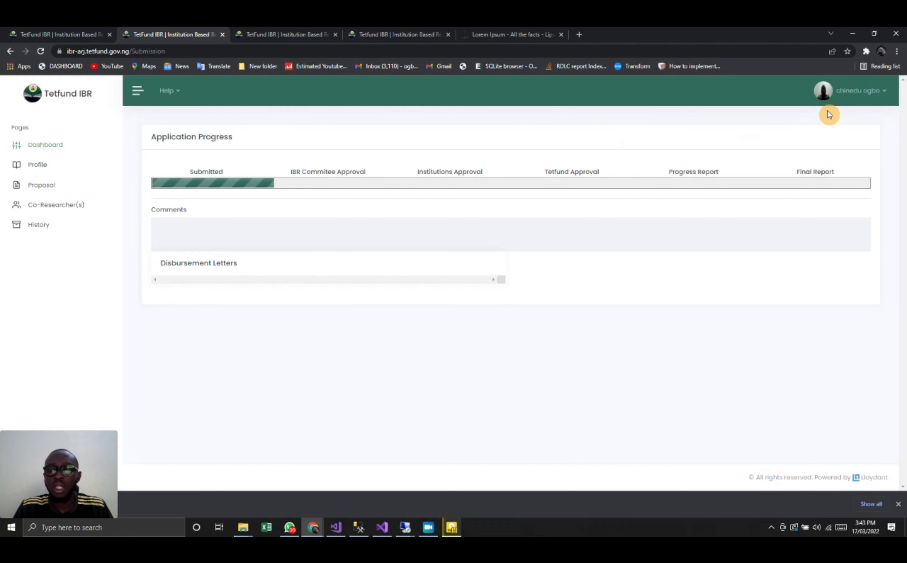
left_click(375, 30)
- Sign in with the committee chairman's account, pasting the copied username and removing the extra leading space
left_click(718, 98)
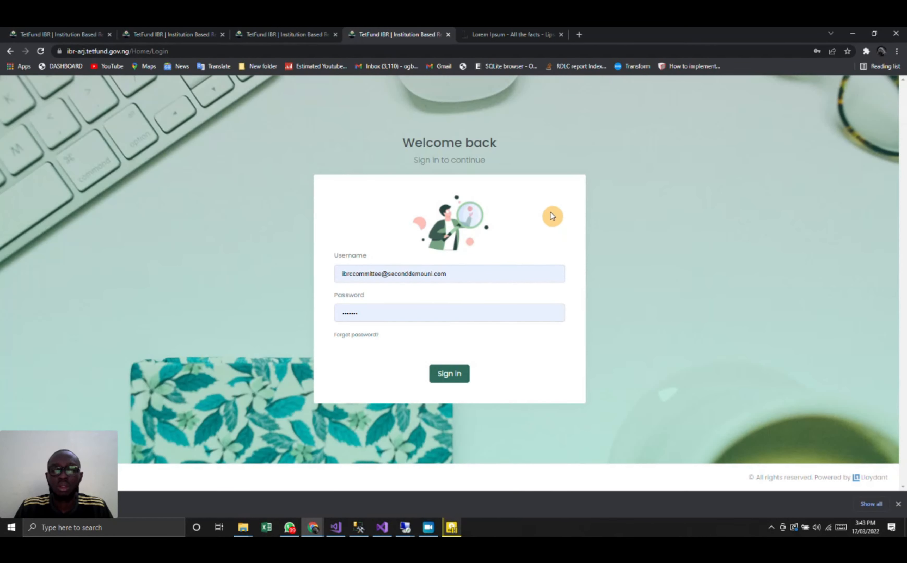
left_click(470, 282)
key("ctrl+a")
key("ctrl+v")
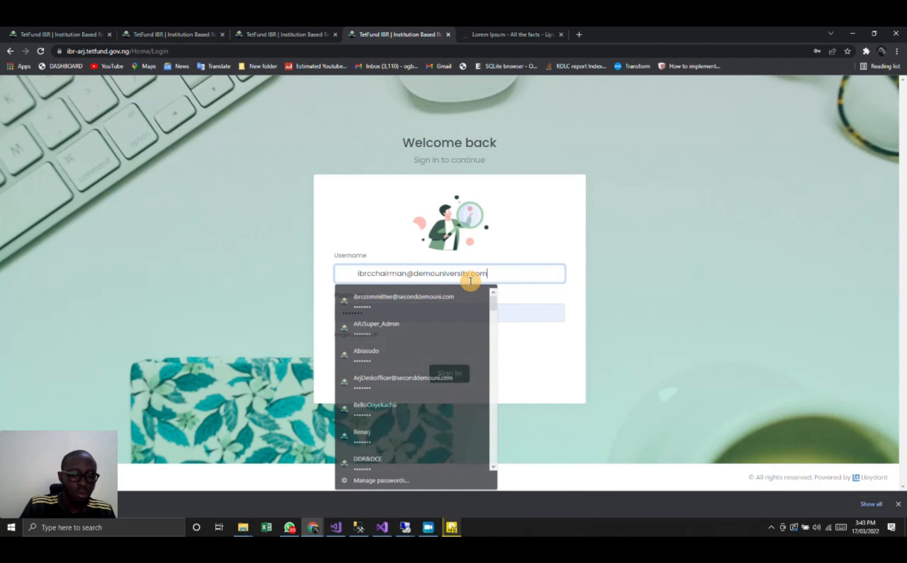
left_click(358, 276)
key("BackSpace")
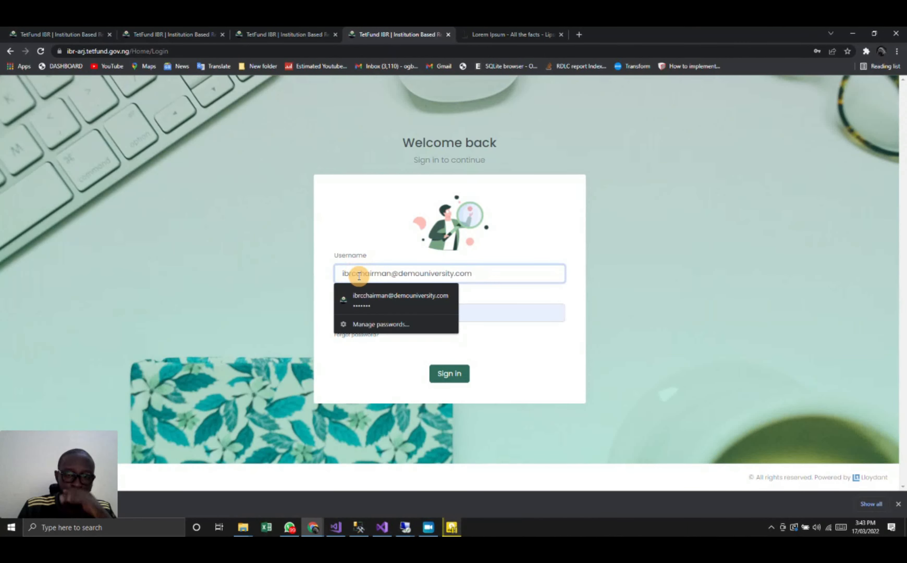
left_click(442, 377)
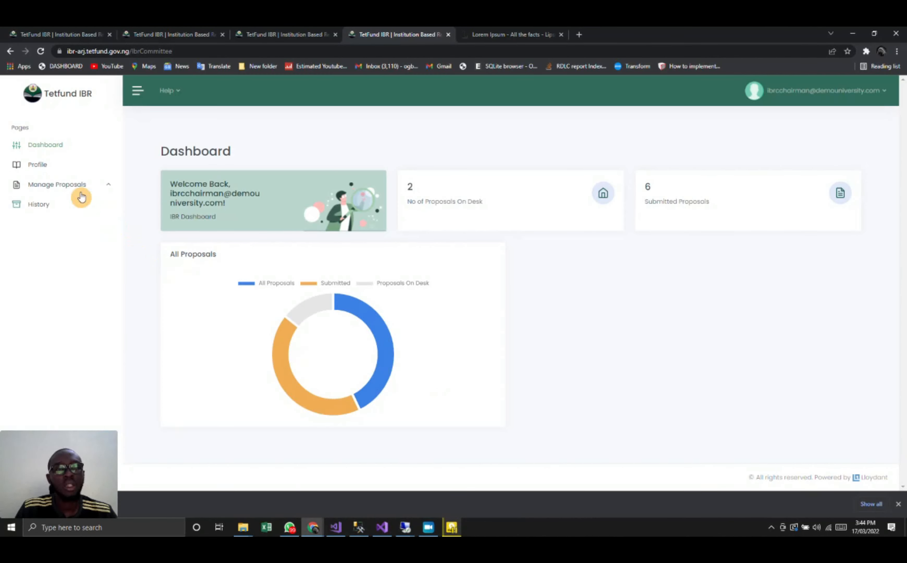
- Look over the chairman's dashboard chart and help topics, and open the list of proposals
mouse_move(283, 334)
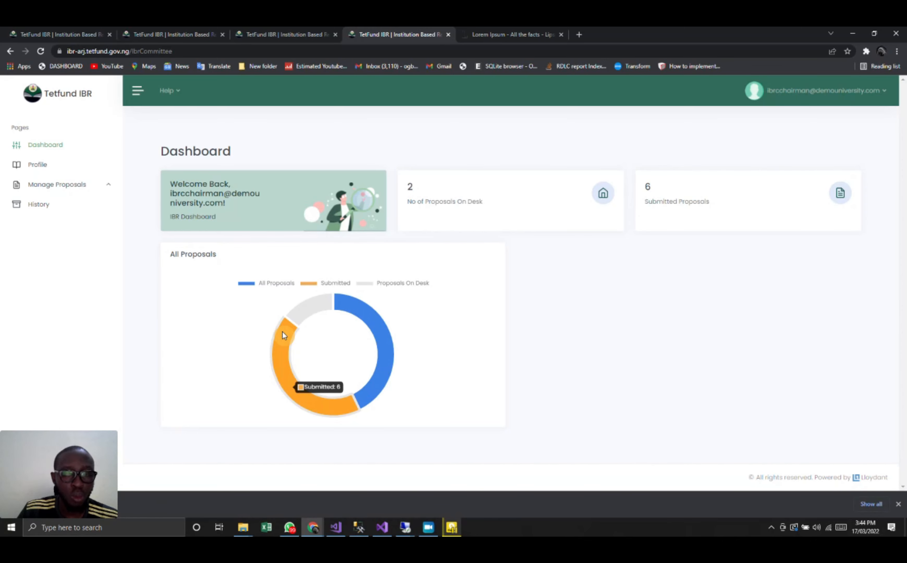
left_click(166, 92)
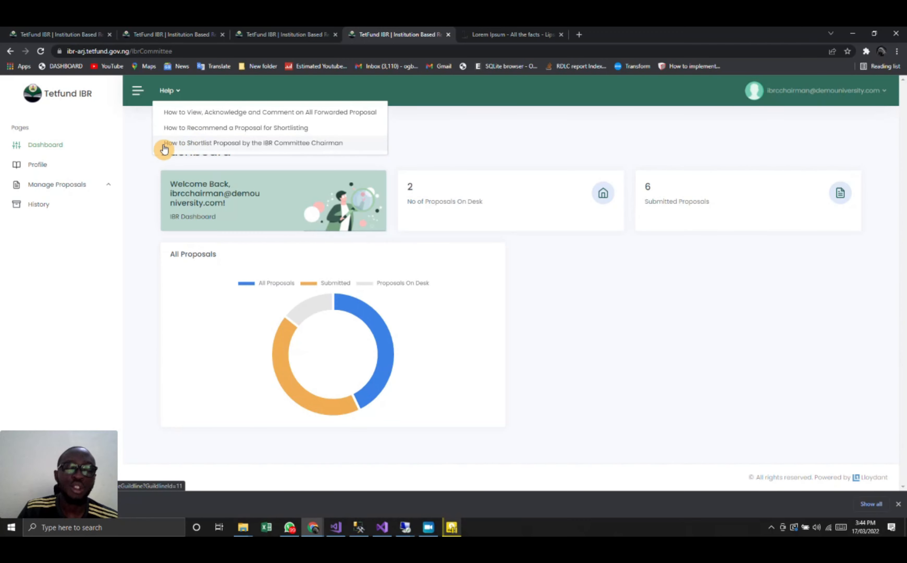
left_click(100, 193)
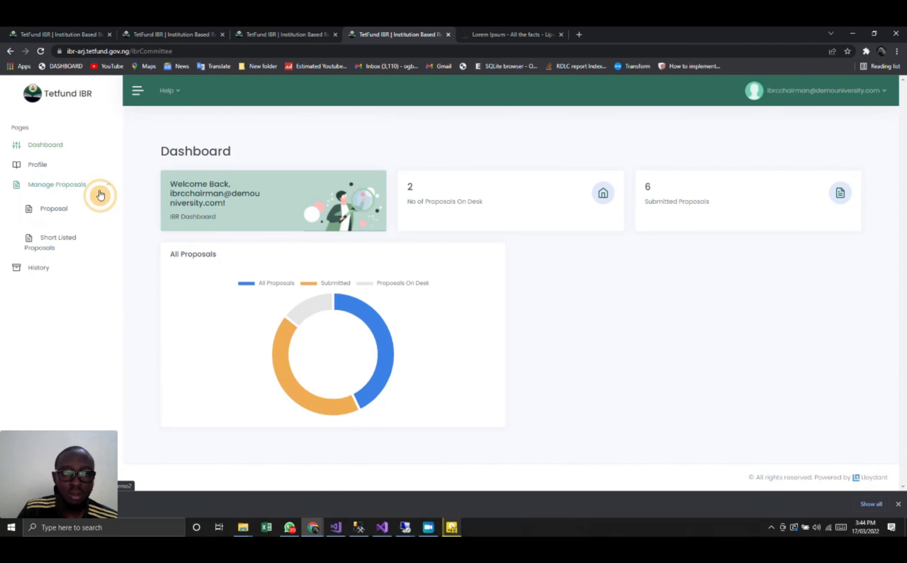
left_click(57, 210)
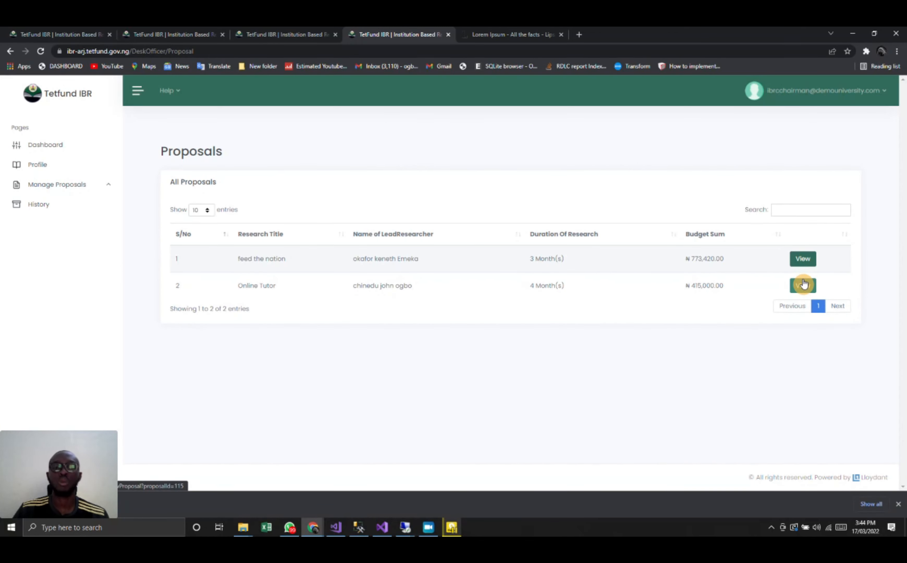
- Open the Online Tutor proposal from the chairman's list and review its details and previous comments
left_click(803, 285)
scroll(543, 361, "down", 3)
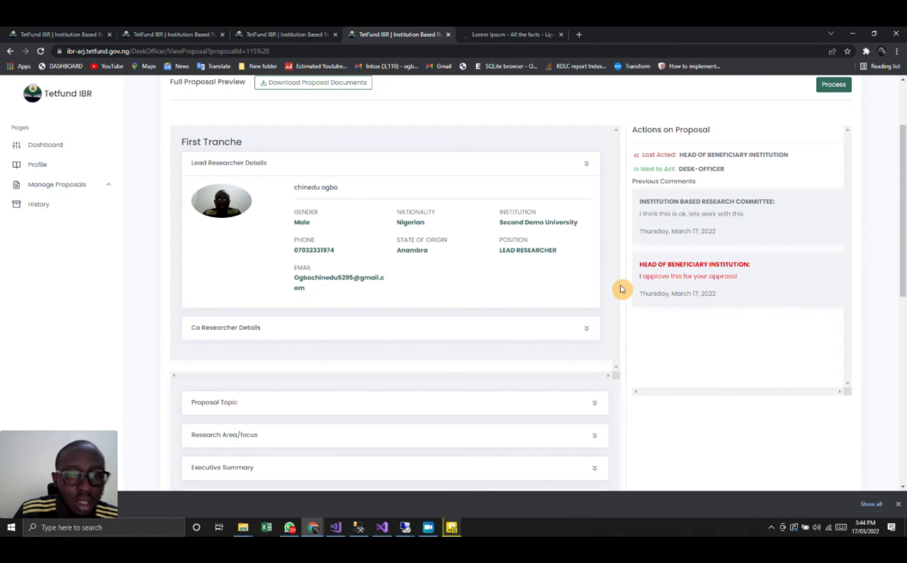
scroll(621, 289, "up", 3)
- Short list the Online Tutor proposal as chairman with the comment "this is approved"
left_click(834, 185)
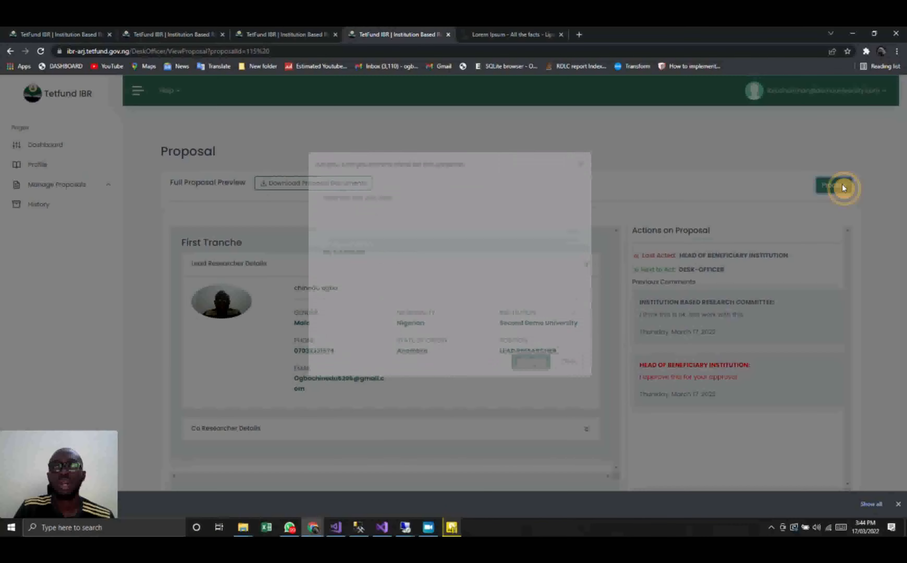
left_click(417, 286)
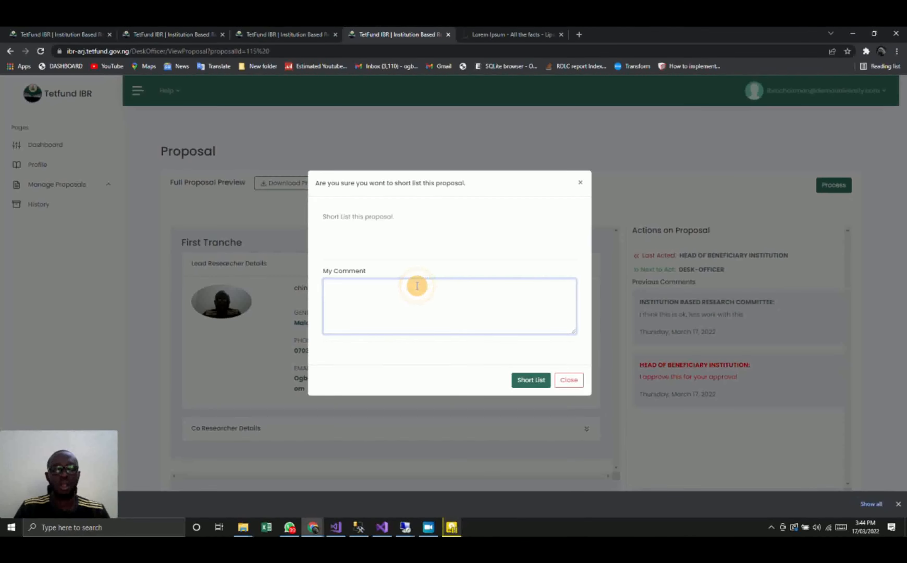
type("this is ")
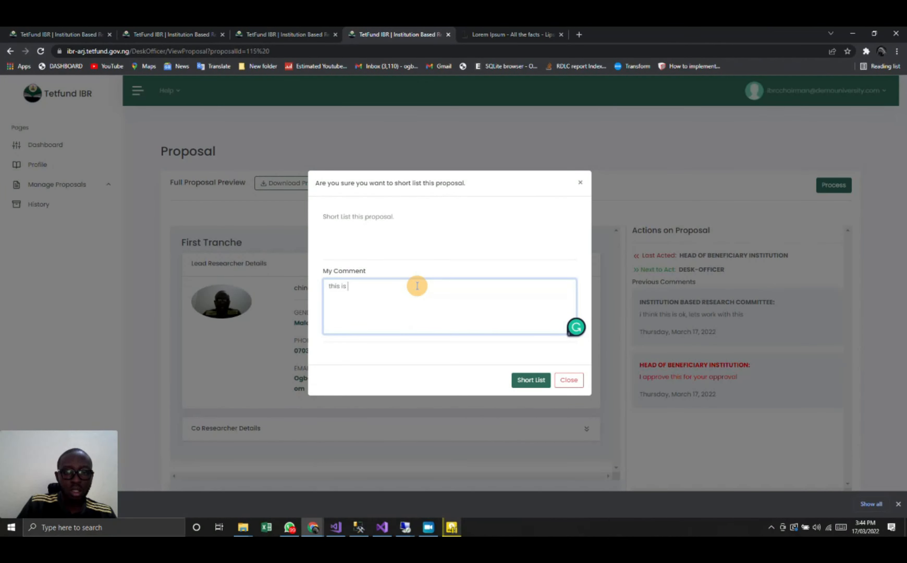
type("approve")
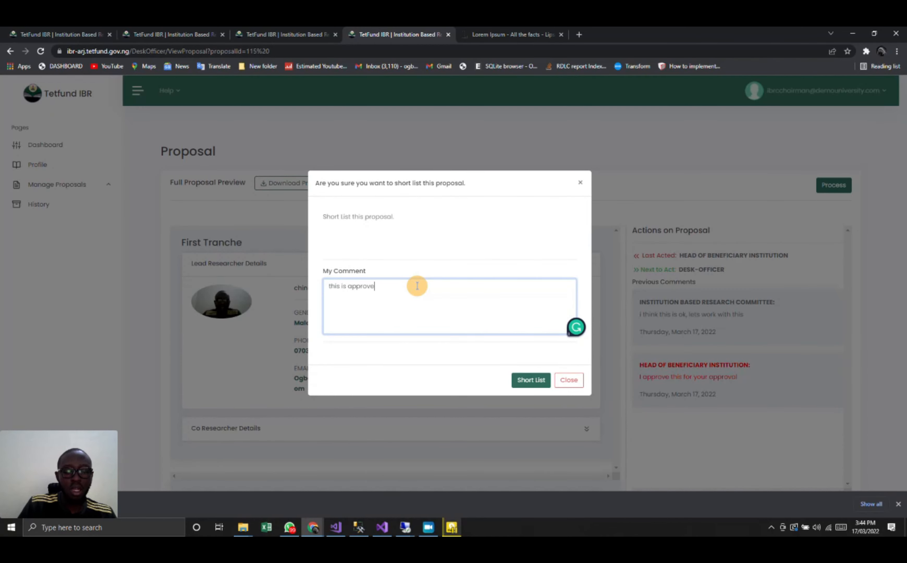
type("d")
left_click(538, 381)
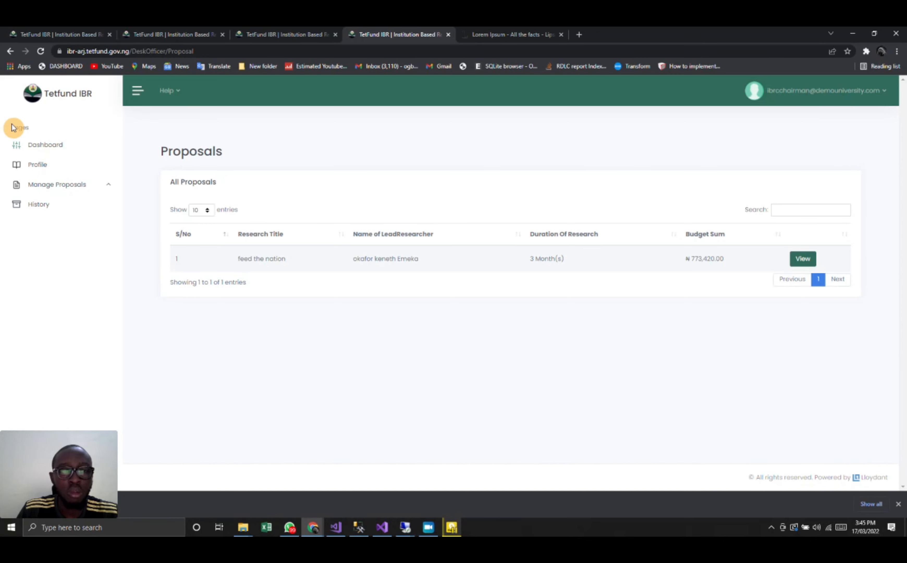
left_click(73, 186)
left_click(61, 242)
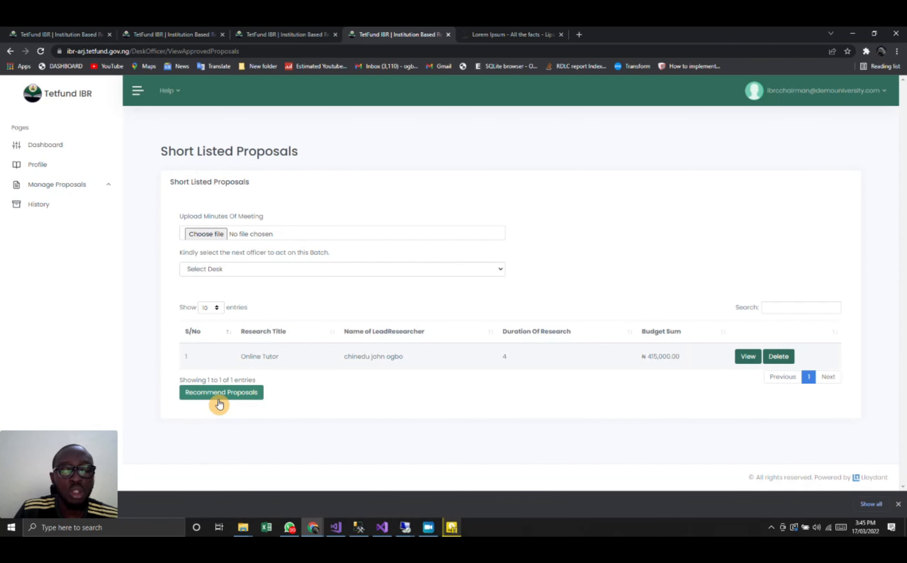
left_click(259, 235)
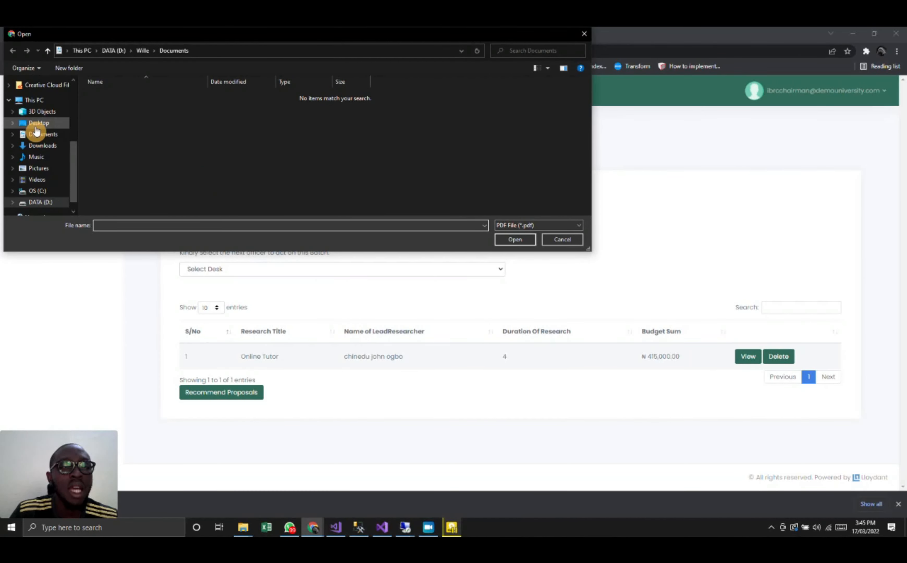
left_click(43, 136)
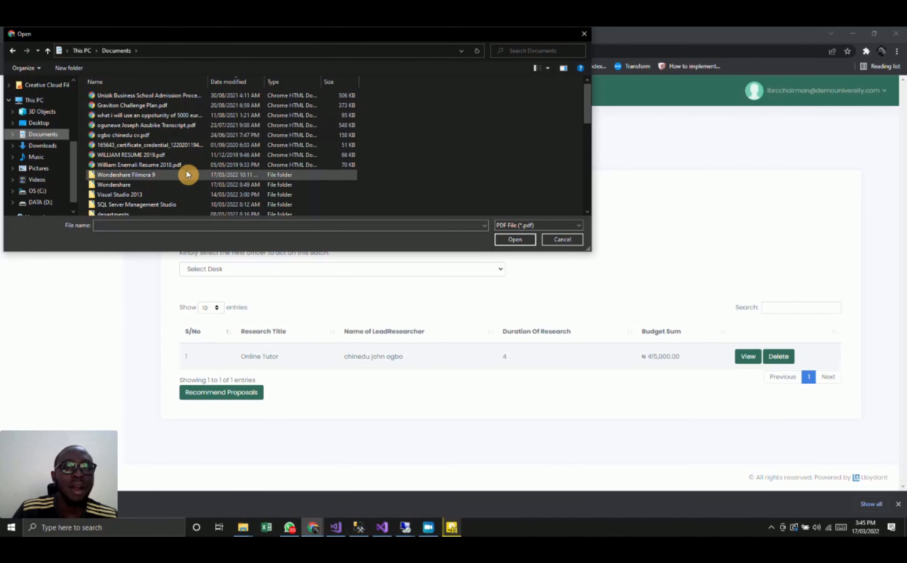
double_click(168, 149)
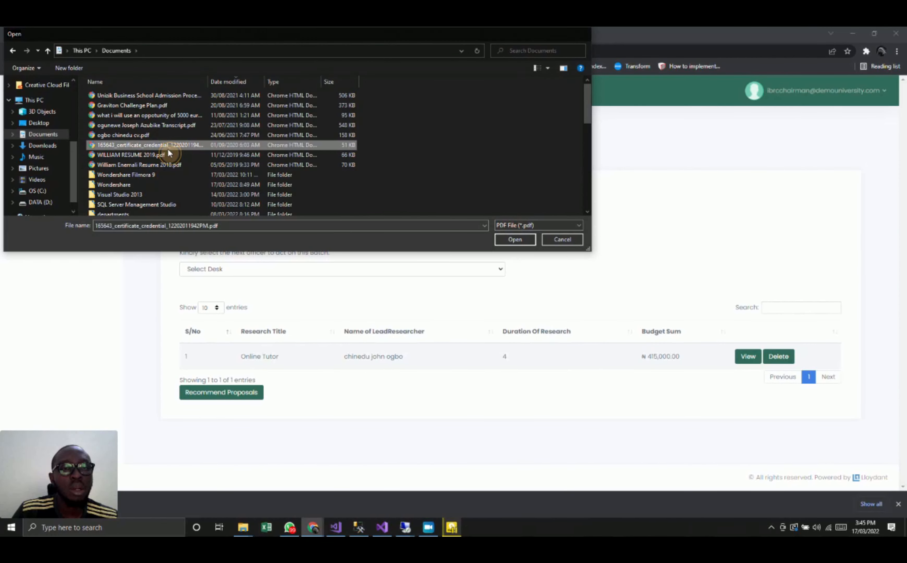
- Set HEAD OF BENEFICIARY INSTITUTION as the next officer for the short listed batch and recommend the proposals
left_click(270, 274)
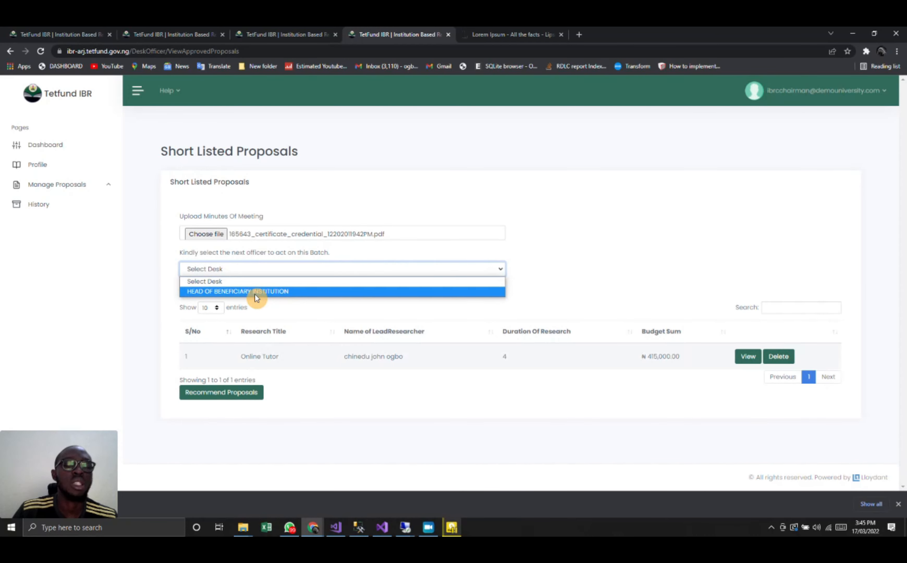
left_click(256, 292)
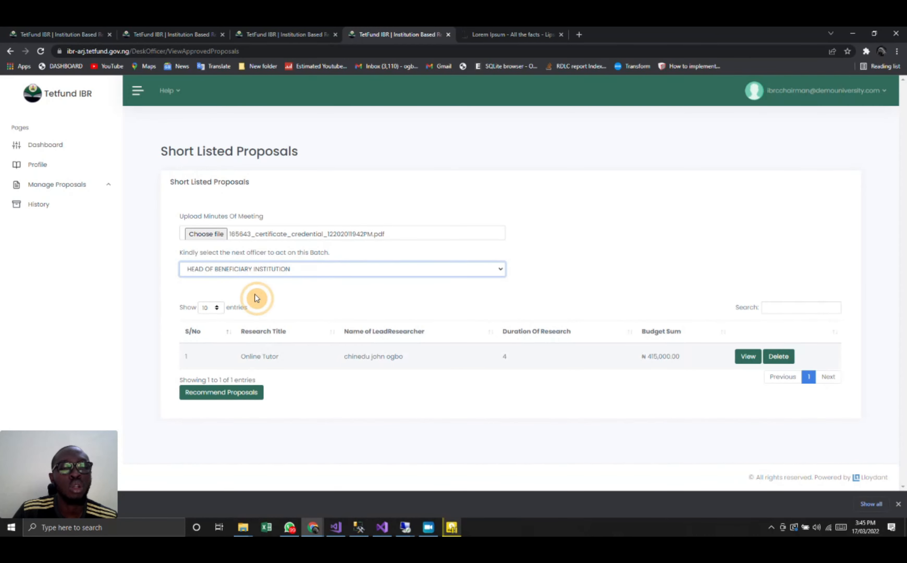
left_click(229, 401)
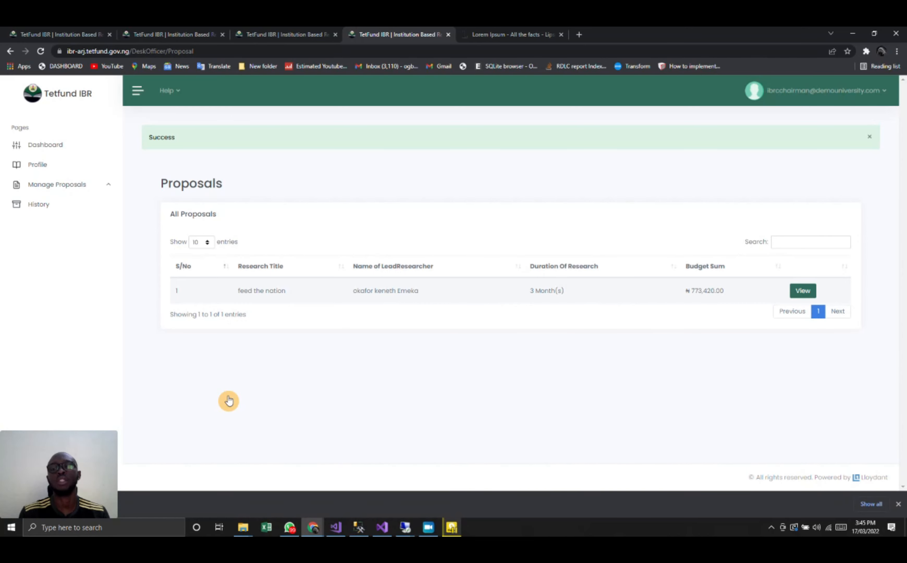
- Copy the username of the head of beneficiary institution from the user list and sign out of that role's older session
left_click(38, 29)
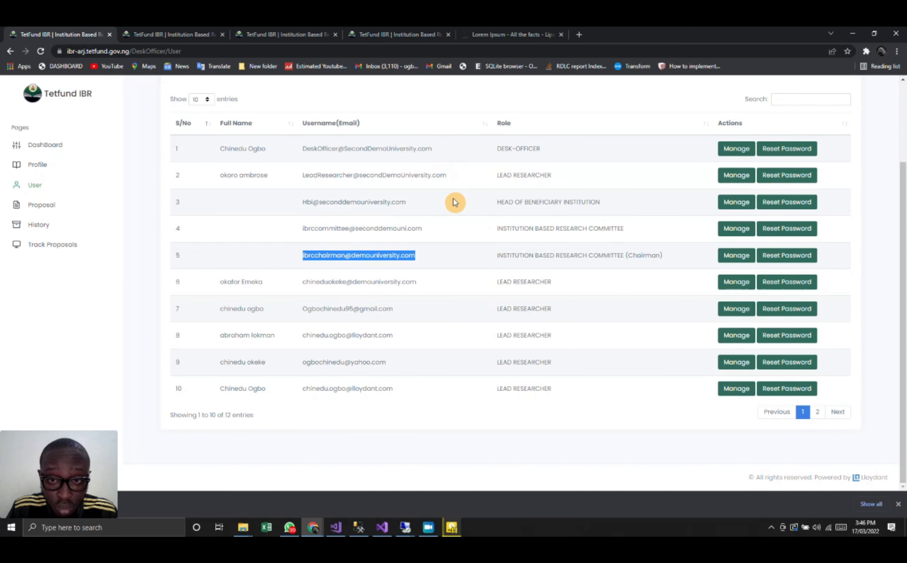
left_click_drag(410, 204, 299, 211)
key("ctrl+c")
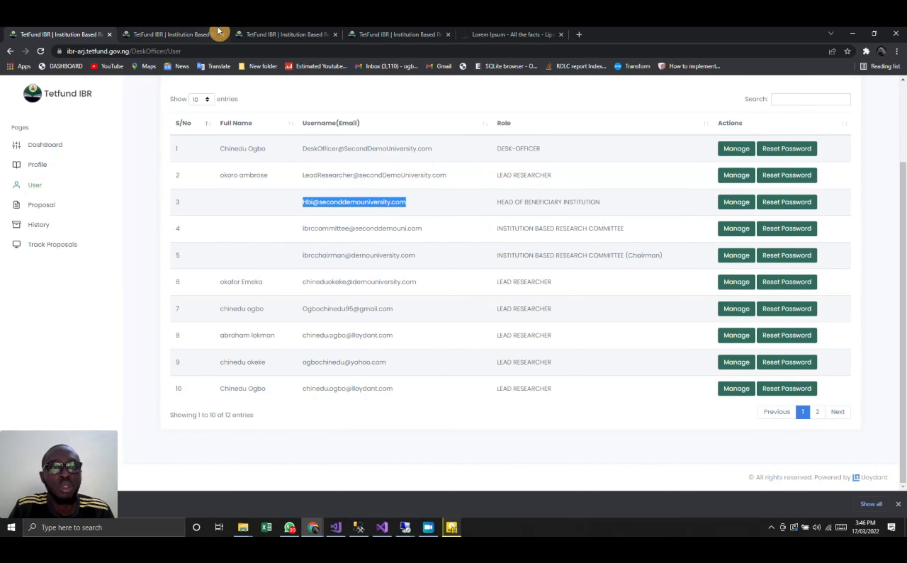
left_click(264, 33)
left_click(812, 96)
left_click(826, 146)
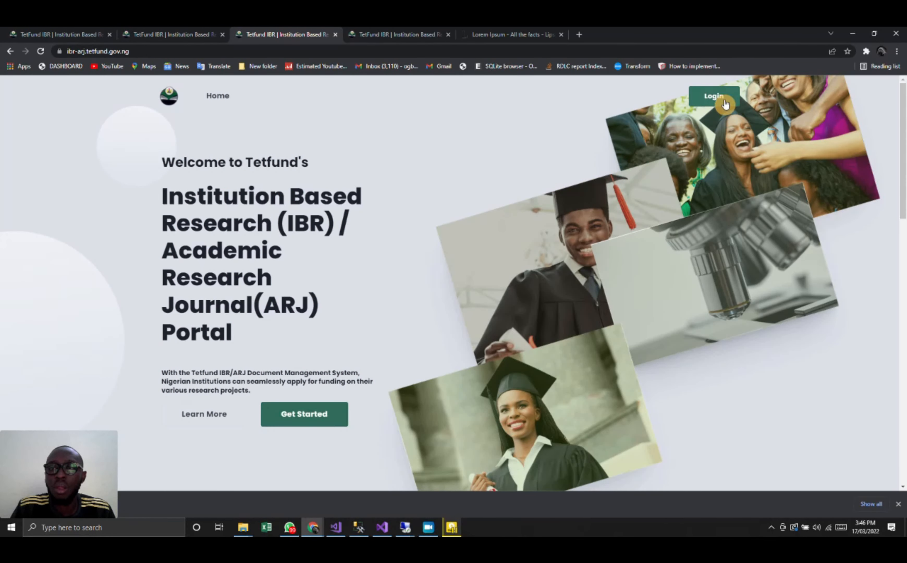
- Sign in as the head of beneficiary institution with the copied username and dismiss the browser's password warning
left_click(725, 104)
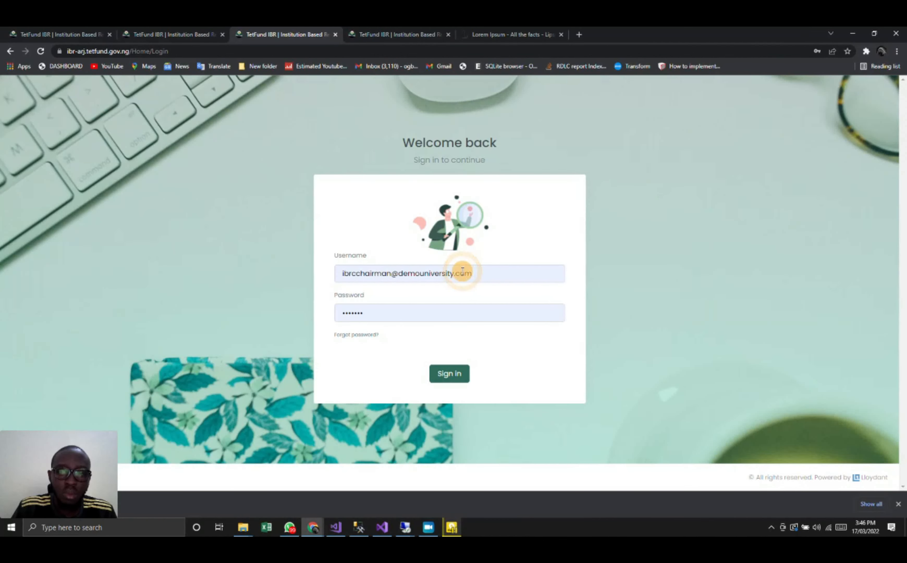
left_click(462, 271)
triple_click(496, 265)
key("ctrl+v")
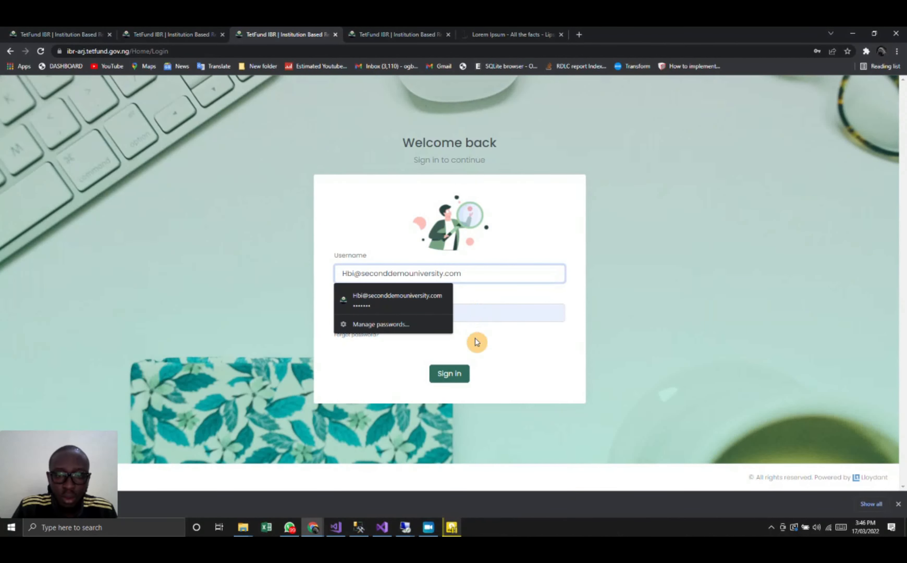
left_click(464, 373)
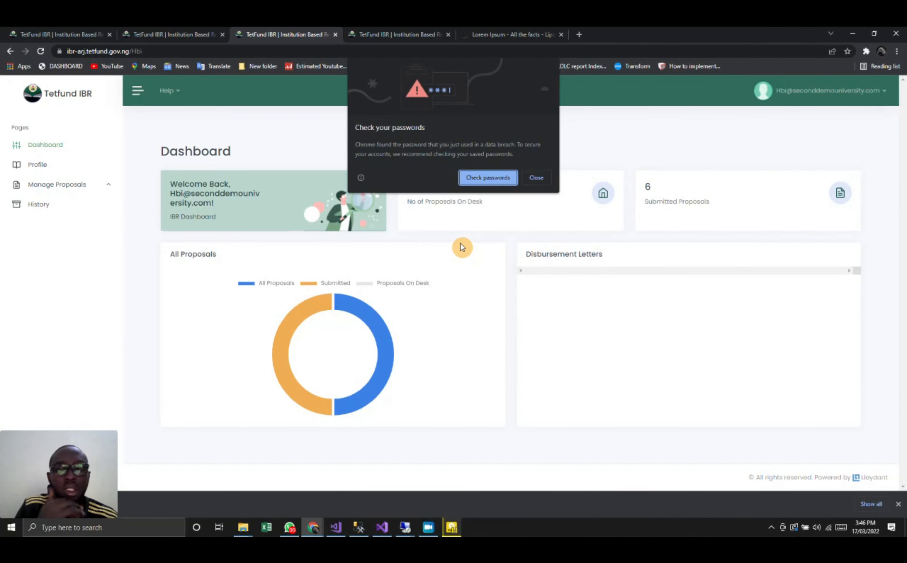
left_click(542, 177)
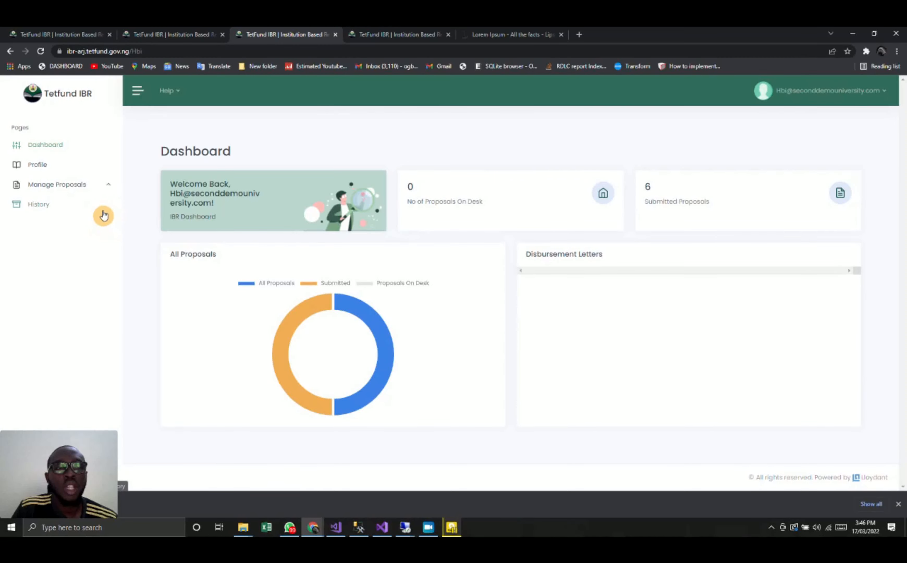
left_click(80, 194)
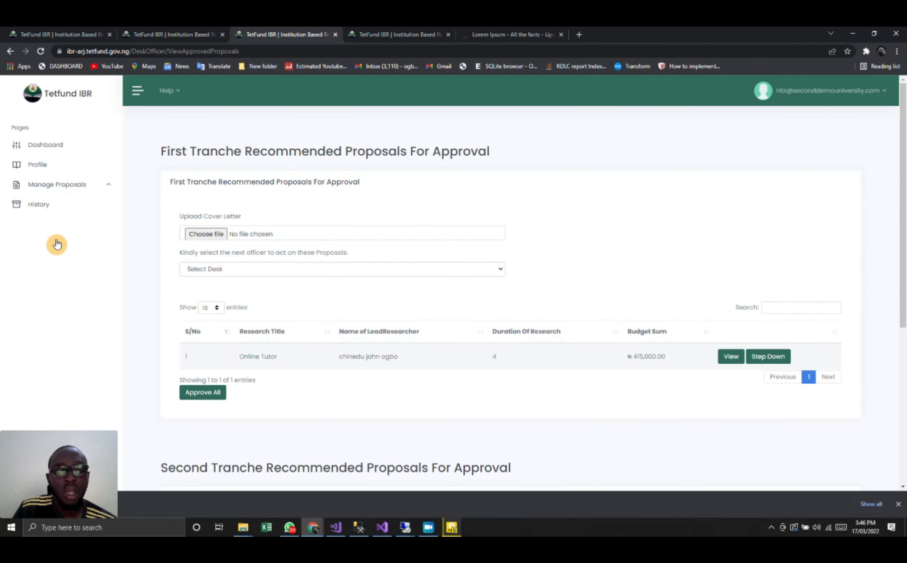
scroll(372, 186, "down", 3)
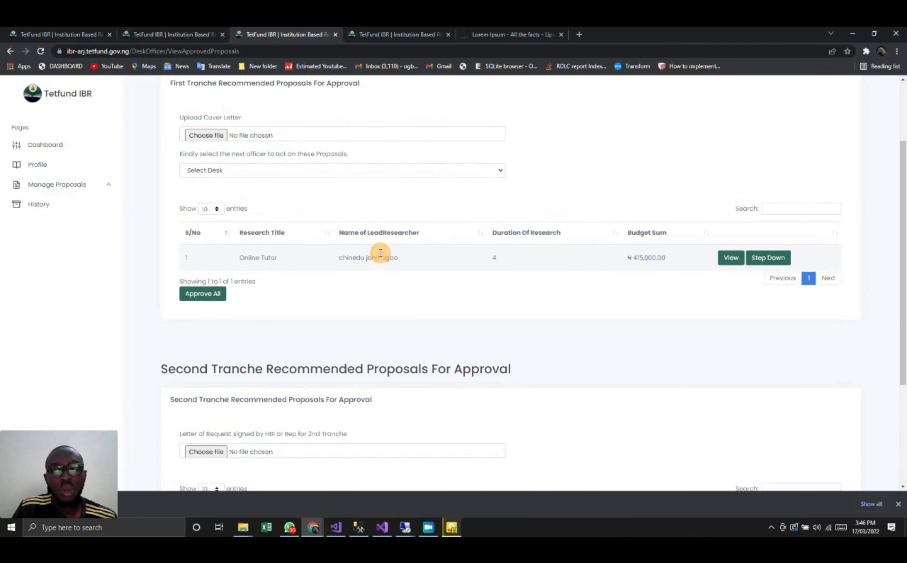
scroll(380, 253, "up", 2)
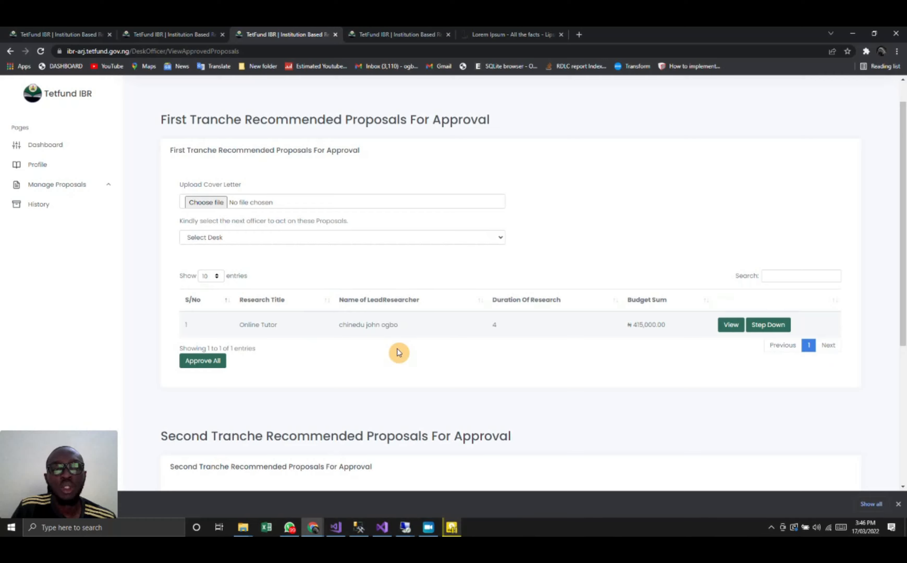
left_click(317, 206)
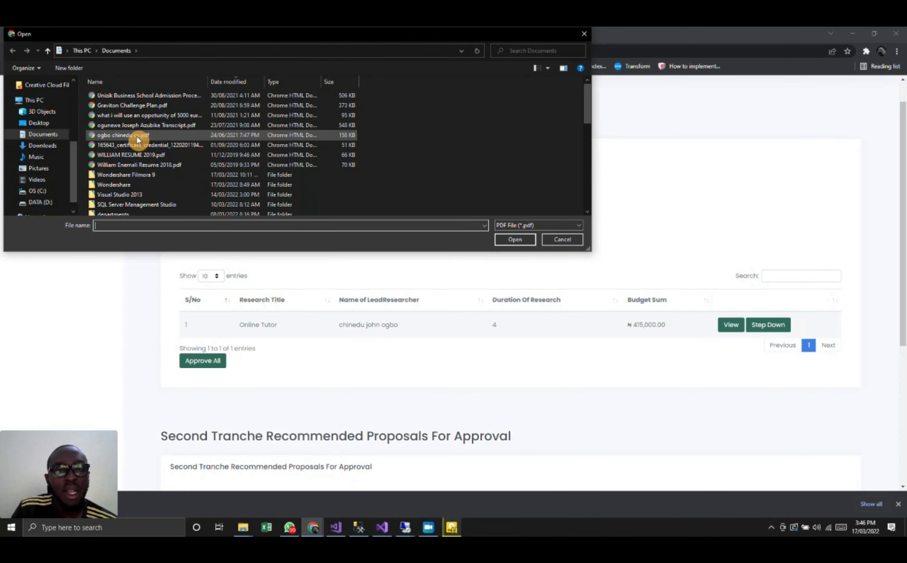
double_click(138, 140)
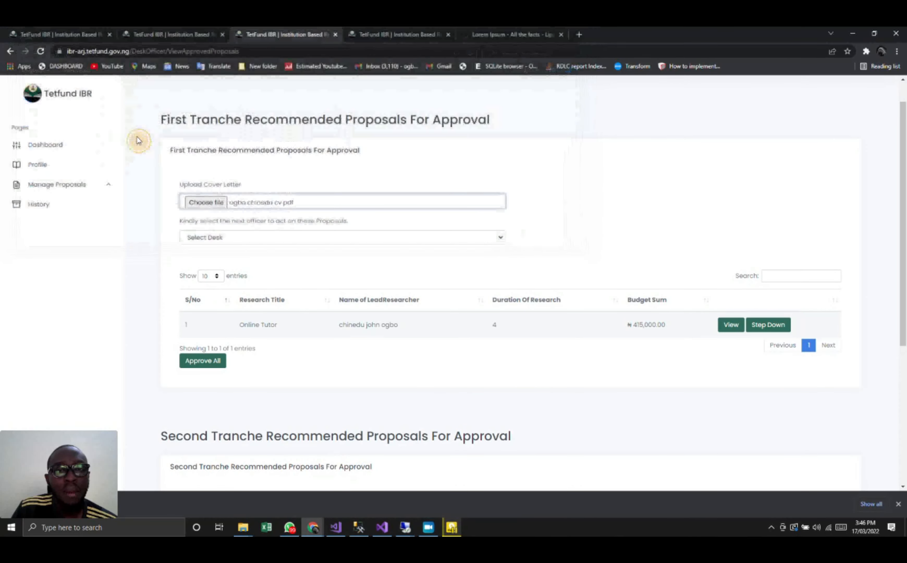
left_click(256, 203)
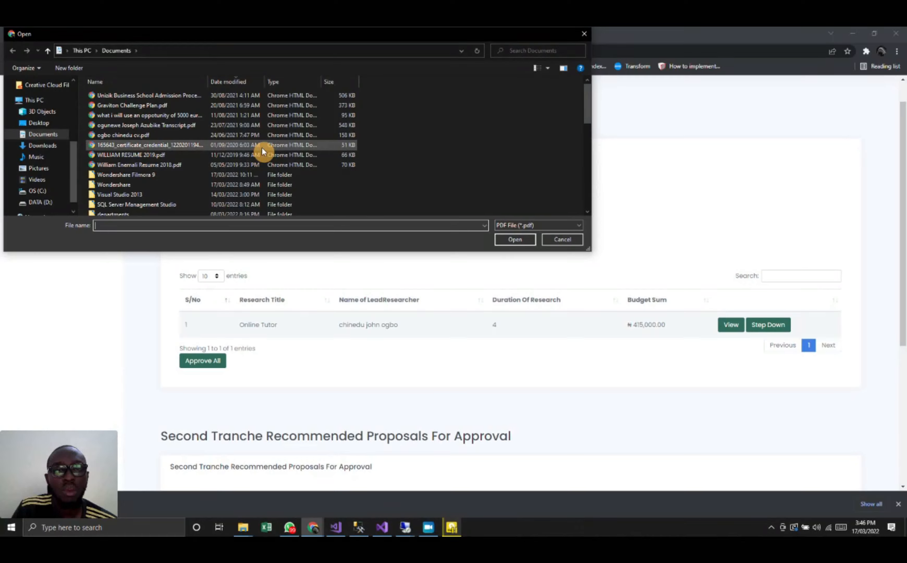
double_click(262, 146)
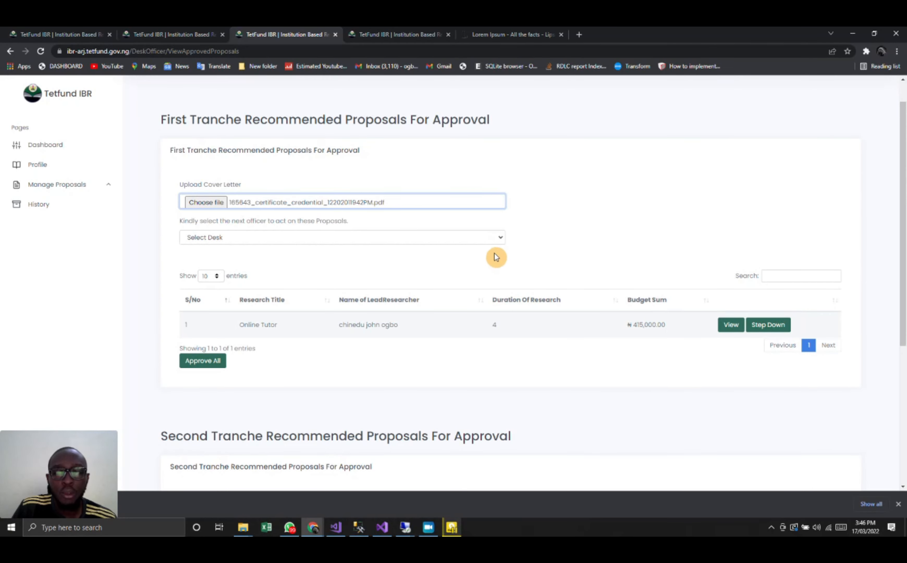
- Set DESK-OFFICER as the next officer for the first tranche and approve all its recommended proposals
left_click(489, 238)
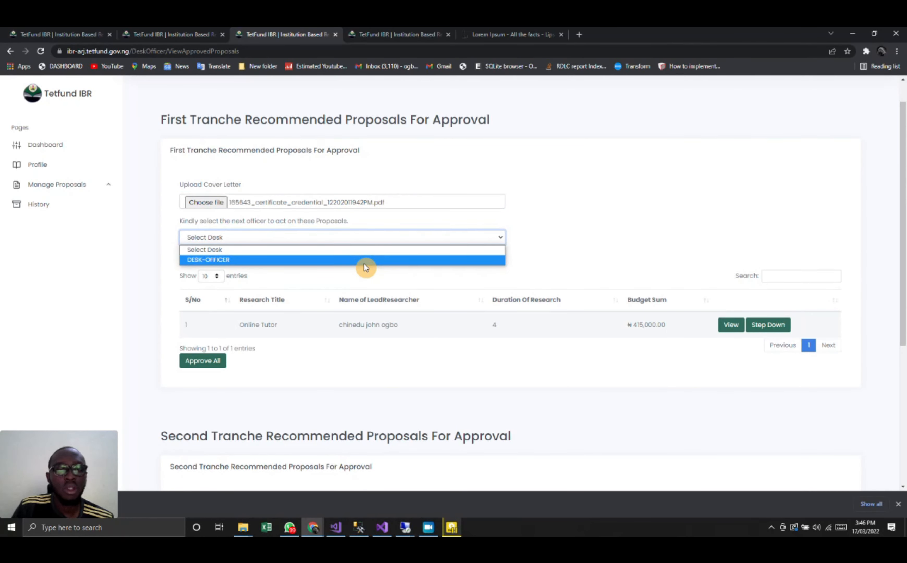
left_click(364, 264)
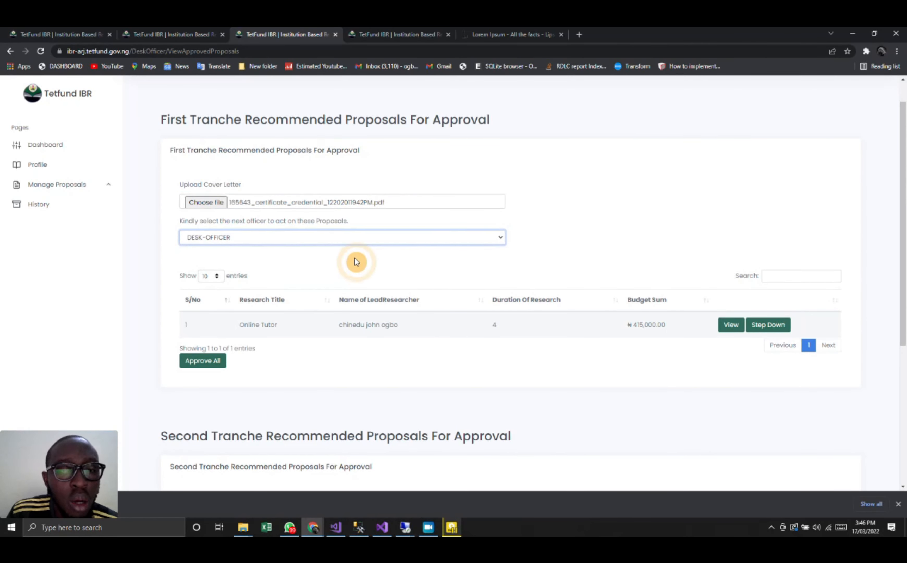
left_click(205, 365)
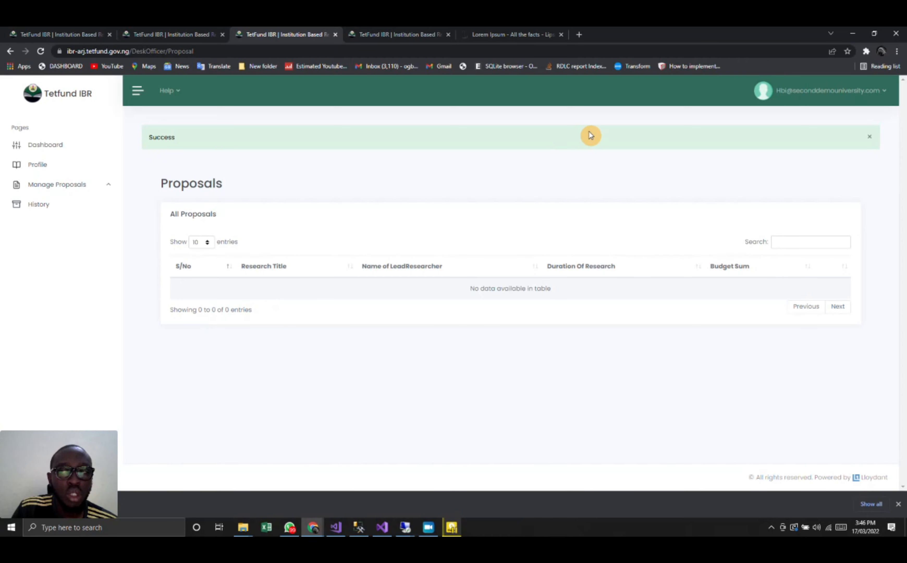
- Sign out of the head of beneficiary institution's account and copy the desk officer's username from the user list
left_click(810, 96)
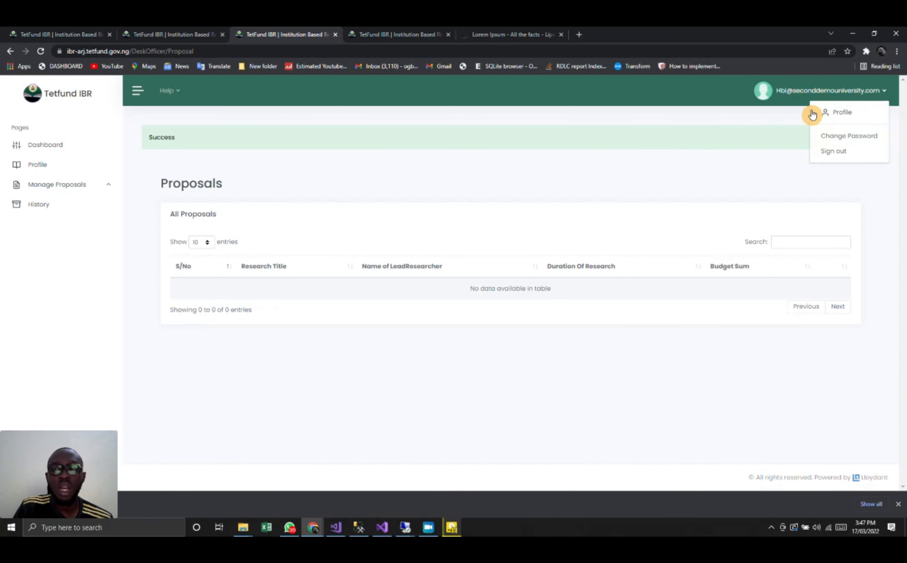
left_click(830, 152)
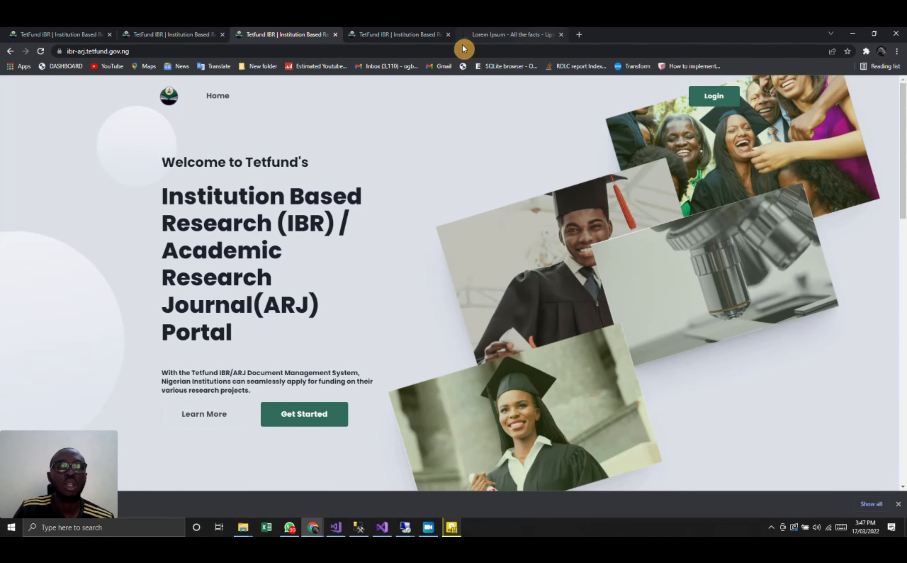
left_click(61, 27)
left_click_drag(303, 148, 433, 162)
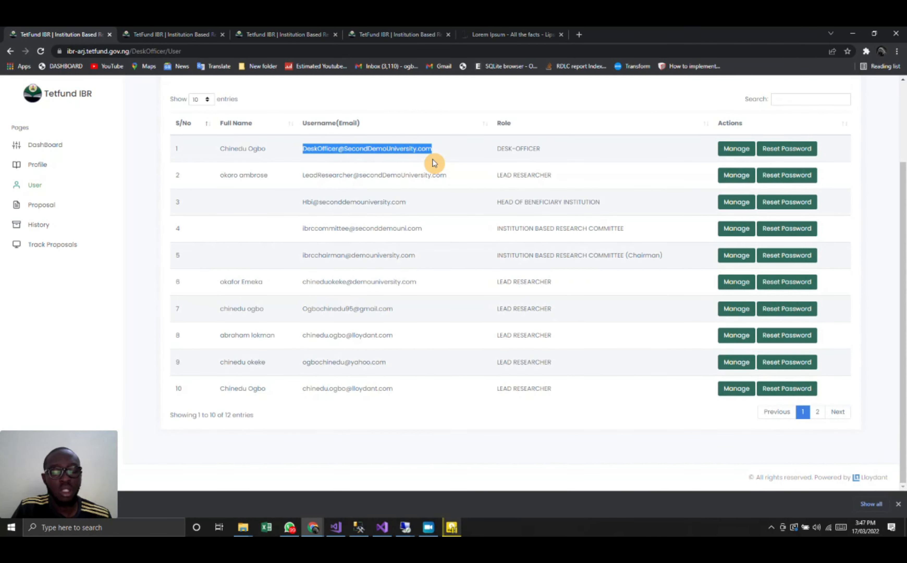
- Sign out of the chairman's account and sign in as the desk officer with the copied username
left_click(402, 34)
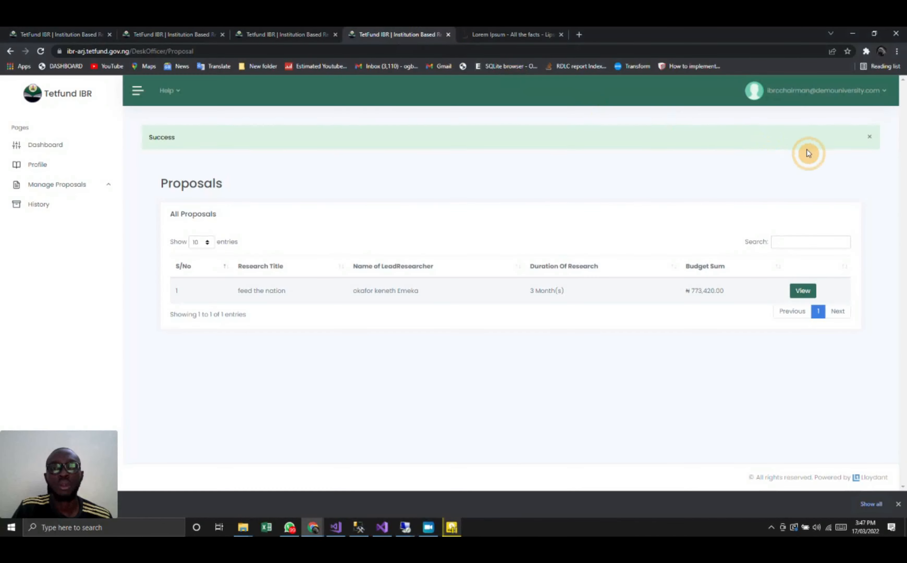
left_click(816, 98)
left_click(831, 152)
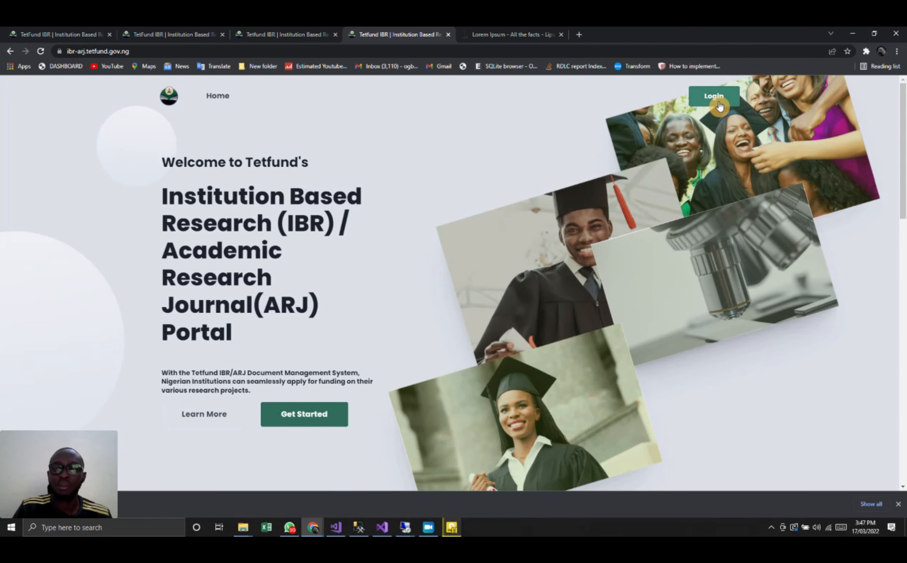
left_click(719, 103)
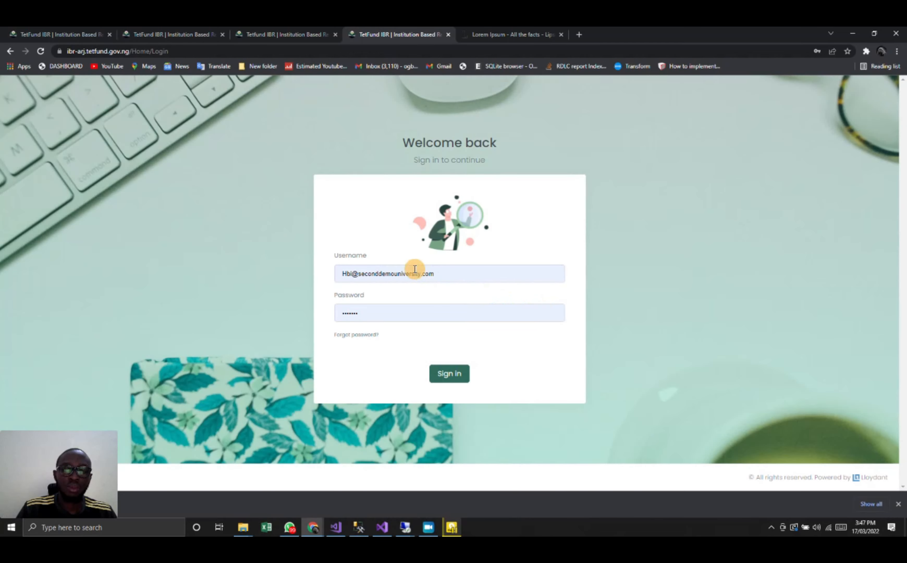
left_click(475, 267)
key("ctrl+a")
key("ctrl+v")
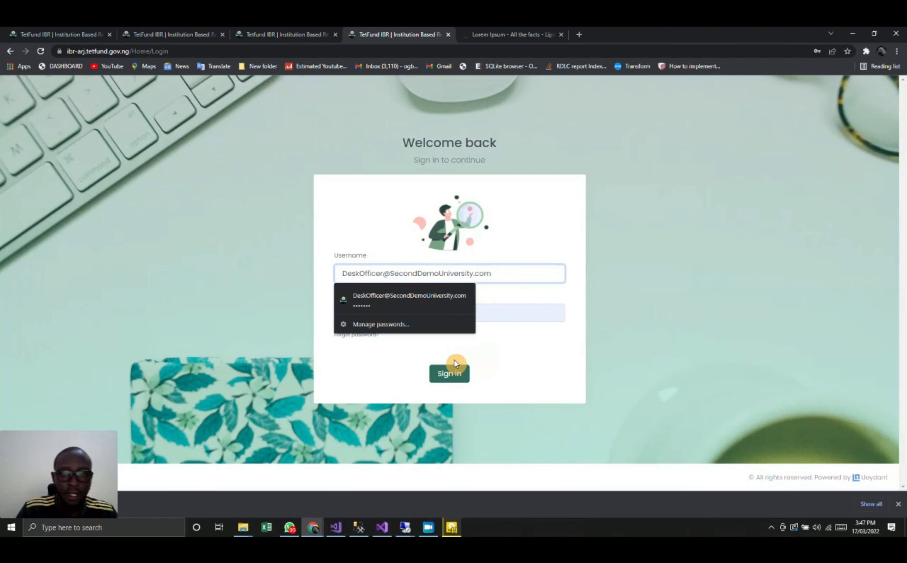
left_click(457, 375)
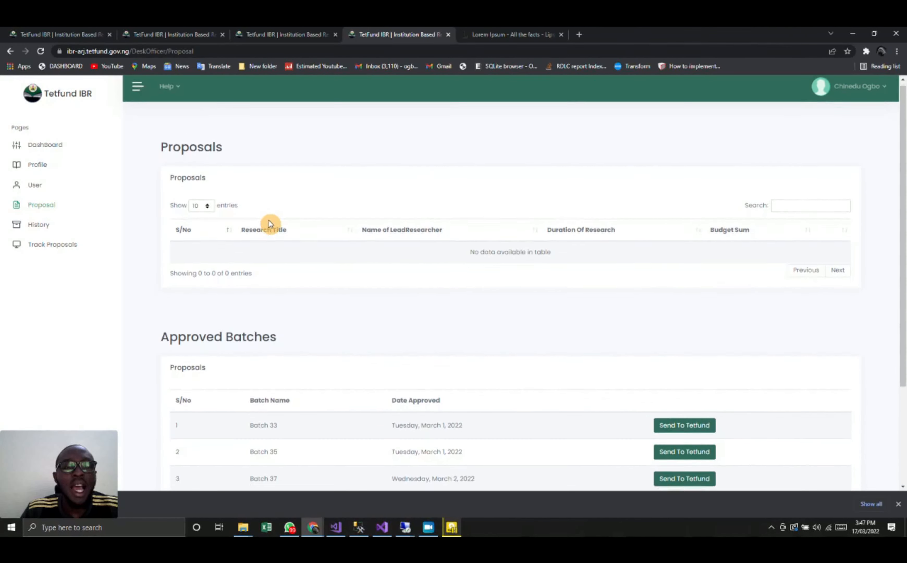
- Look through the approved batches on the desk officer's proposal page and their Send To Tetfund options
scroll(270, 222, "down", 2)
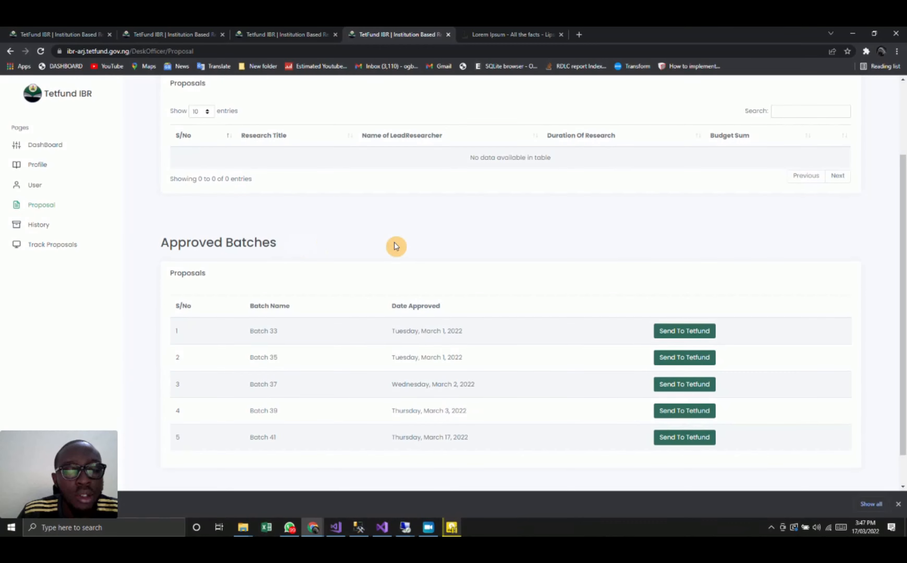
scroll(404, 248, "down", 1)
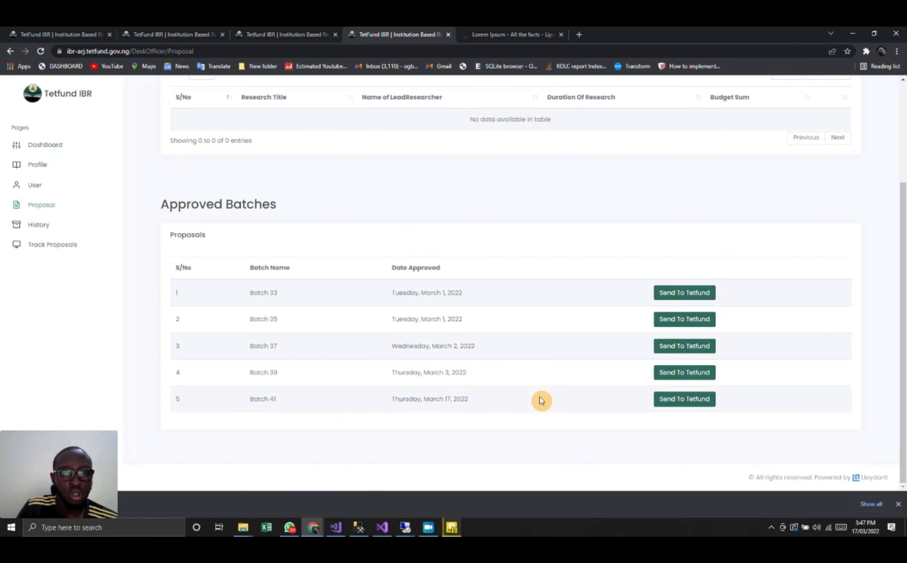
scroll(482, 260, "up", 4)
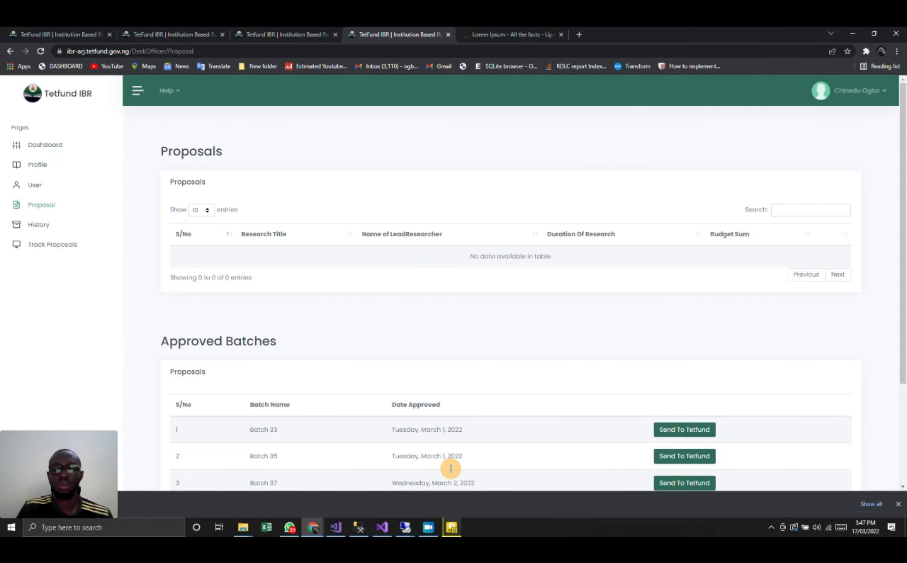
left_click(428, 526)
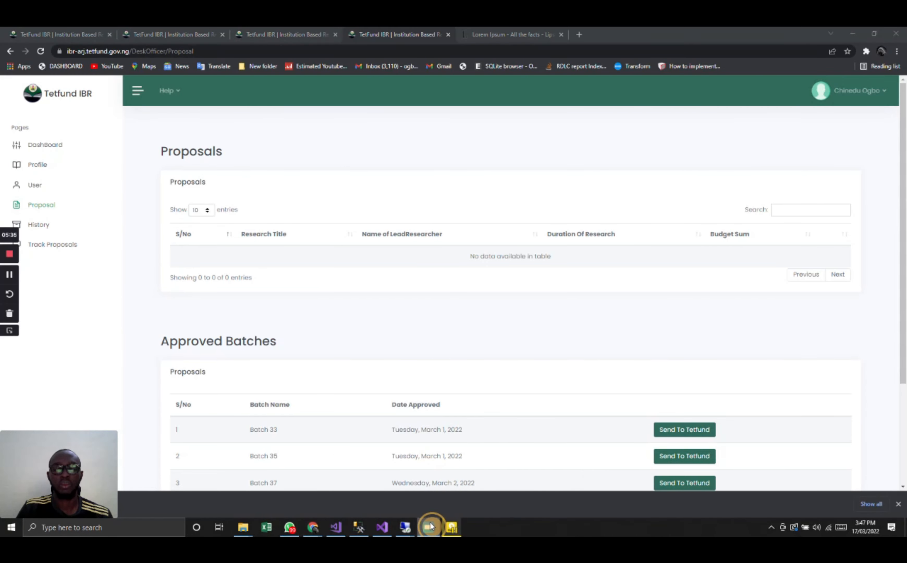
left_click(8, 257)
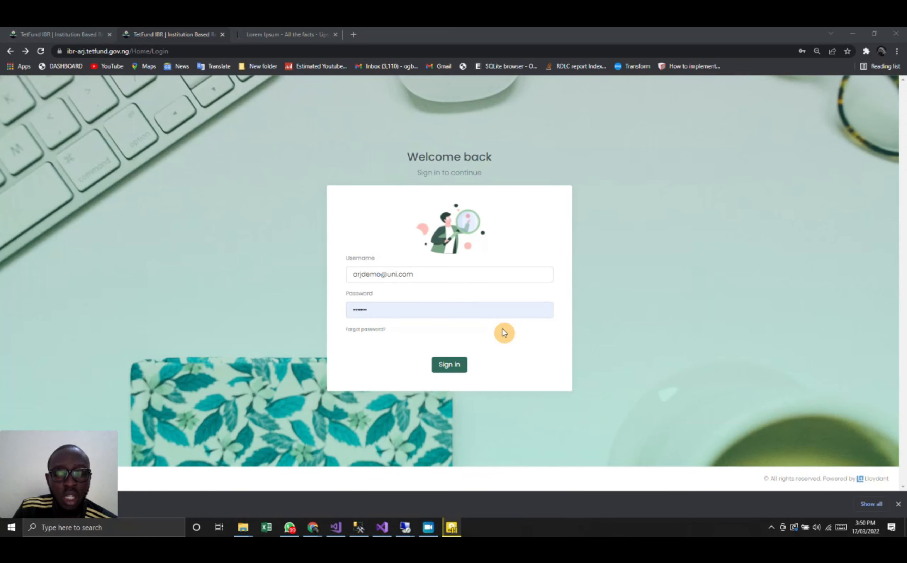
- Sign in with the ARJ demo account, check the dashboard's help topics and open the profile page
left_click(450, 365)
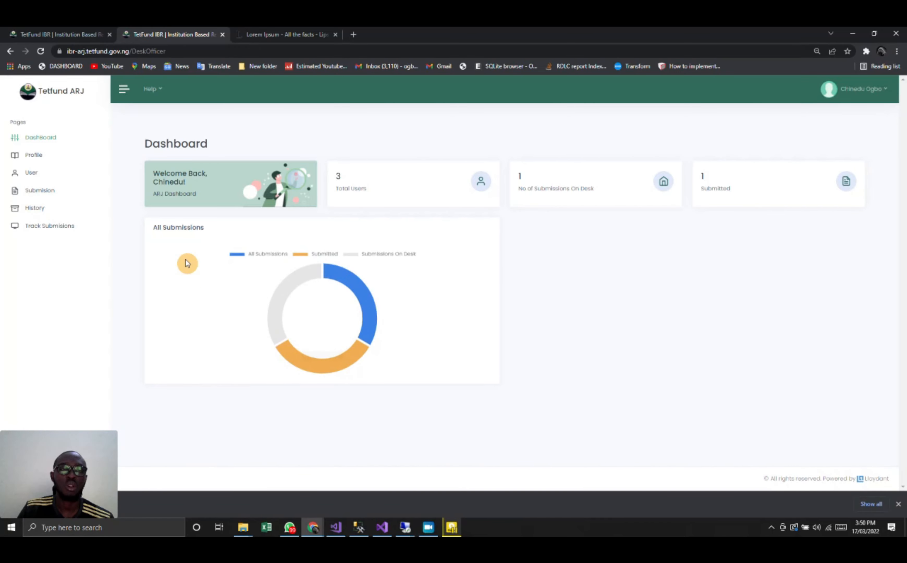
left_click(149, 91)
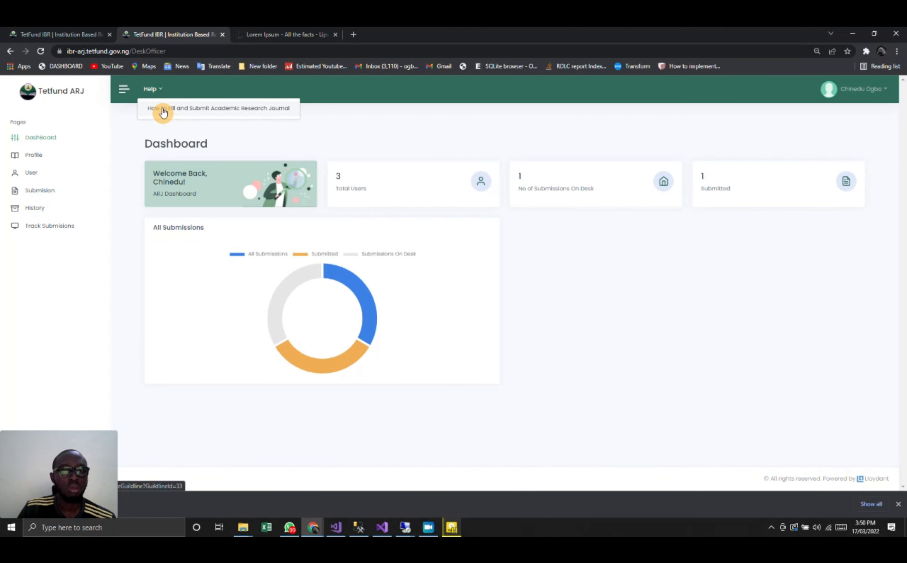
left_click(50, 162)
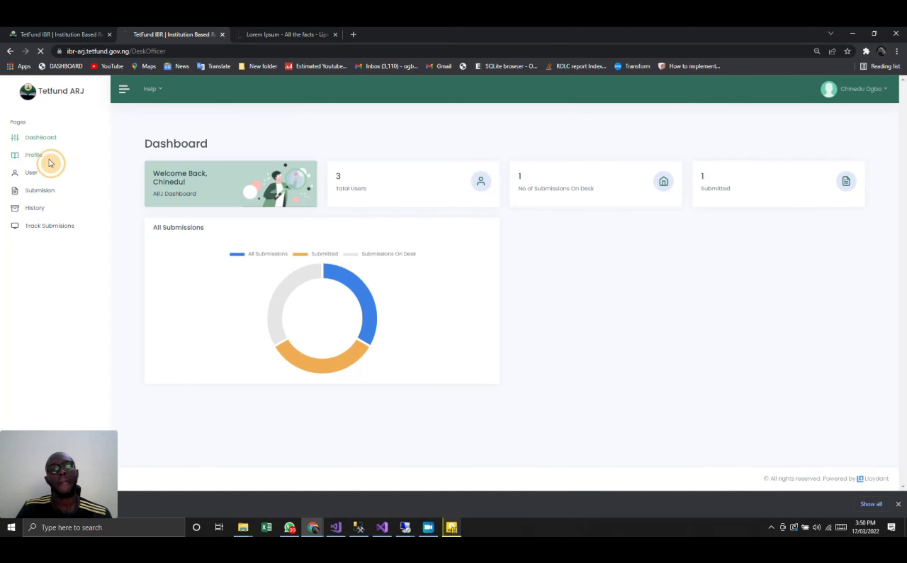
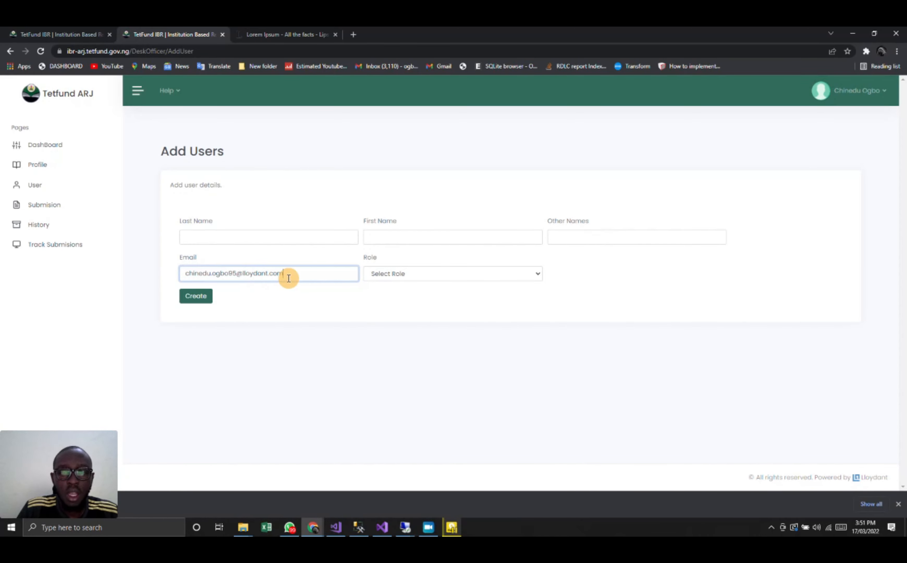
- Create a user with the person's e-mail address and the JOURNAL CHIEF EDITOR role
left_click(416, 279)
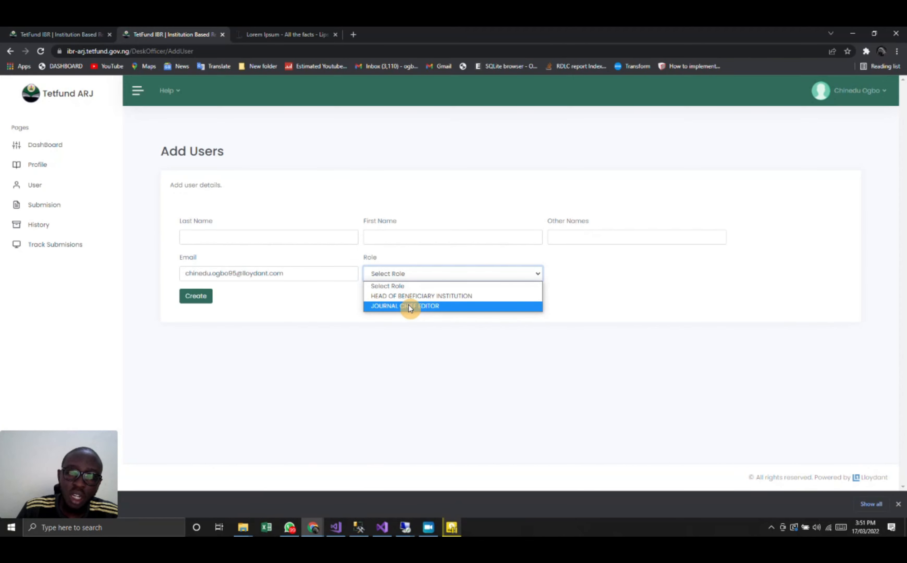
left_click(408, 304)
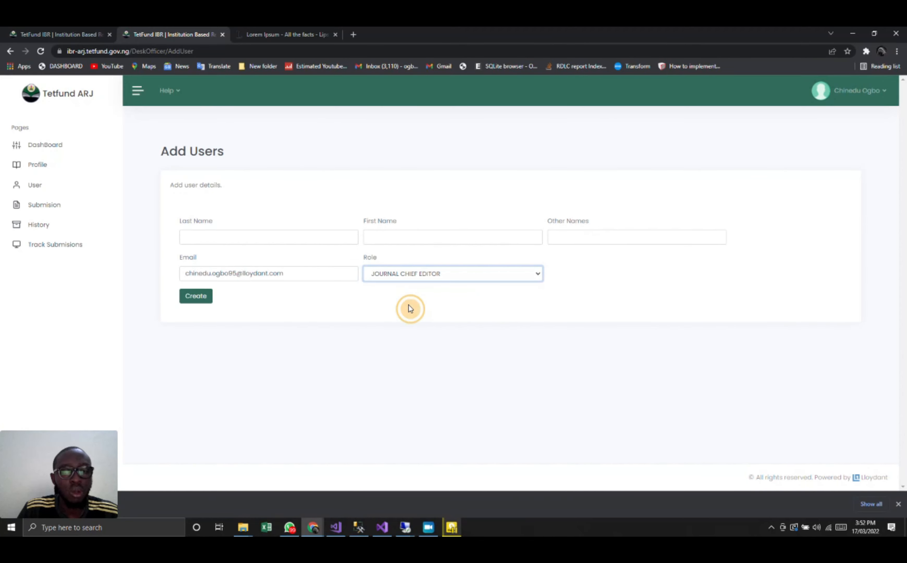
left_click(196, 297)
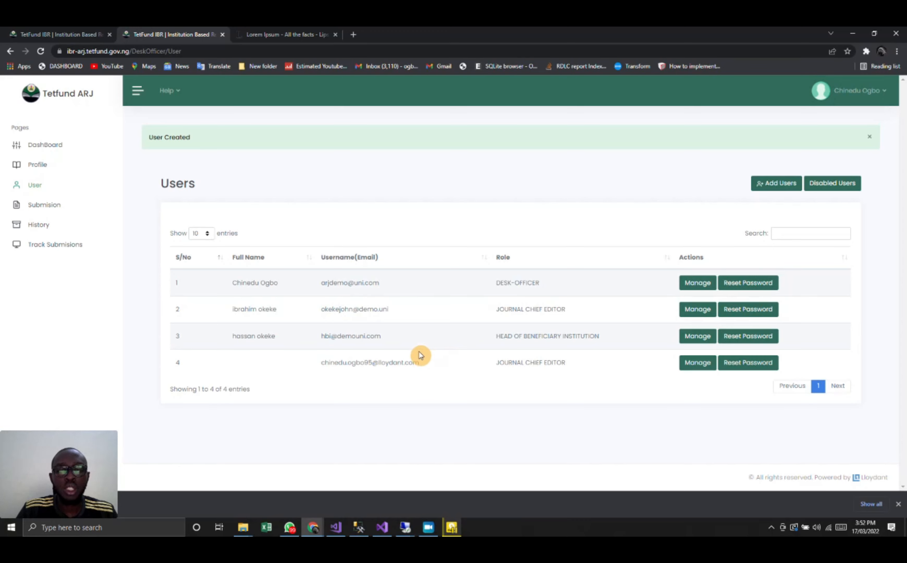
- Copy the new journal chief editor's username from the user list and sign out of the desk officer's account in a duplicated browser tab
left_click_drag(425, 365, 319, 360)
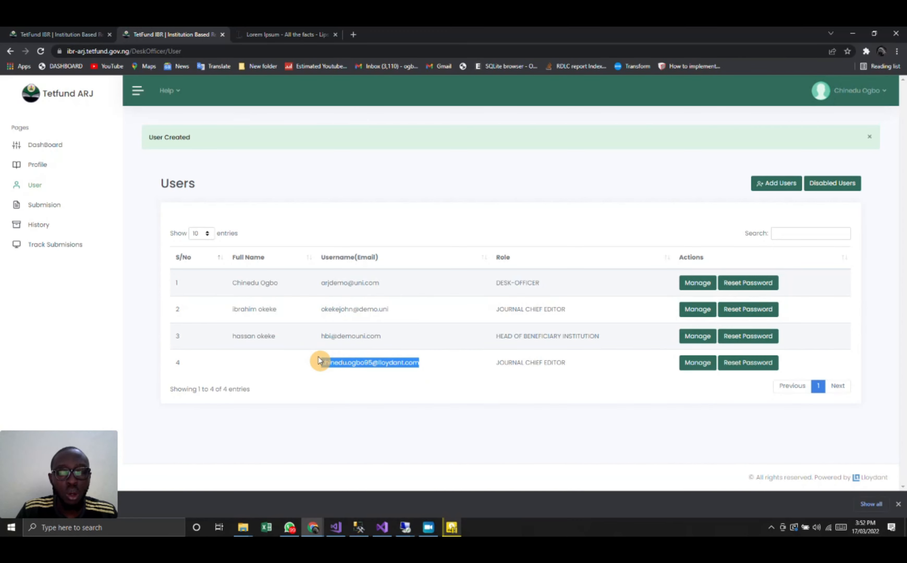
left_click(175, 51)
right_click(177, 31)
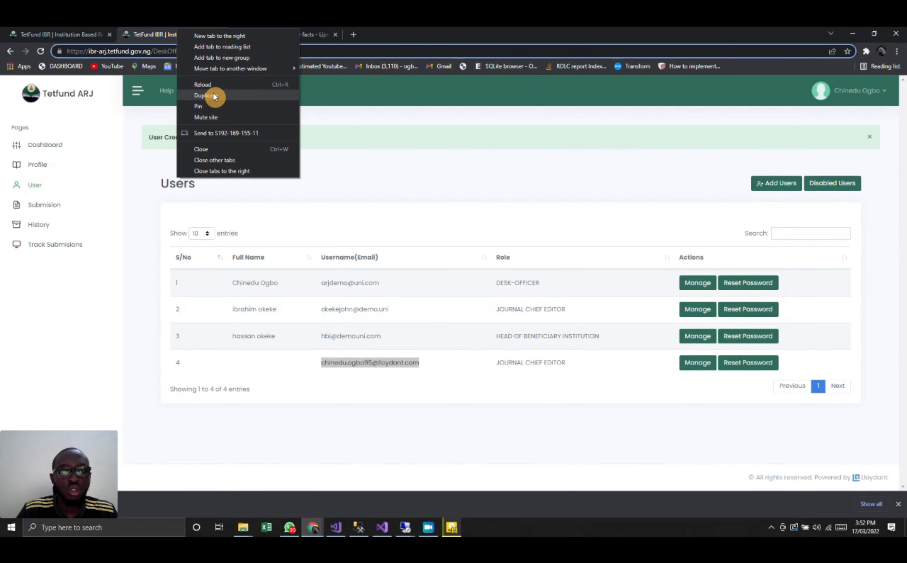
key("Escape")
left_click(830, 96)
left_click(833, 152)
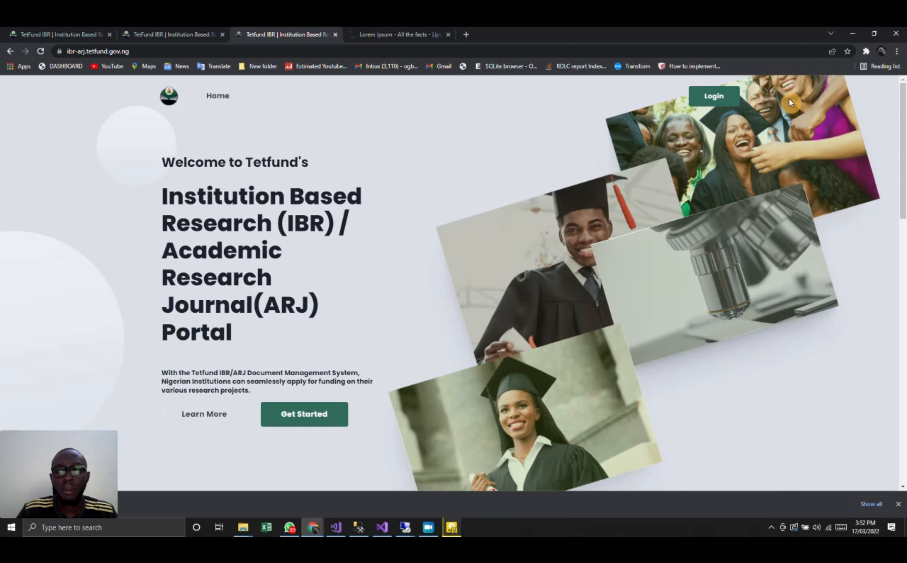
- Sign in to the portal with the copied chief editor username and the account password
left_click(709, 98)
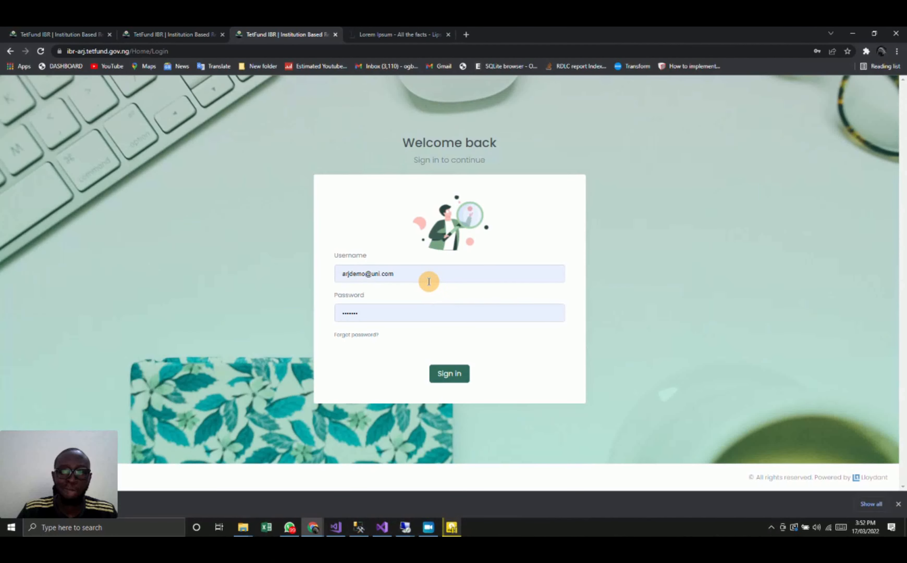
double_click(428, 282)
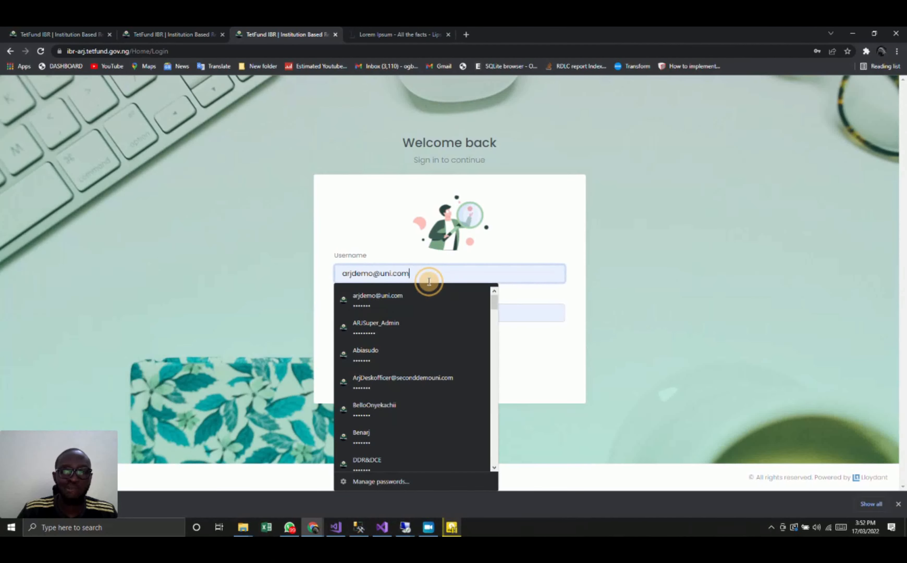
key("ctrl+v")
double_click(386, 308)
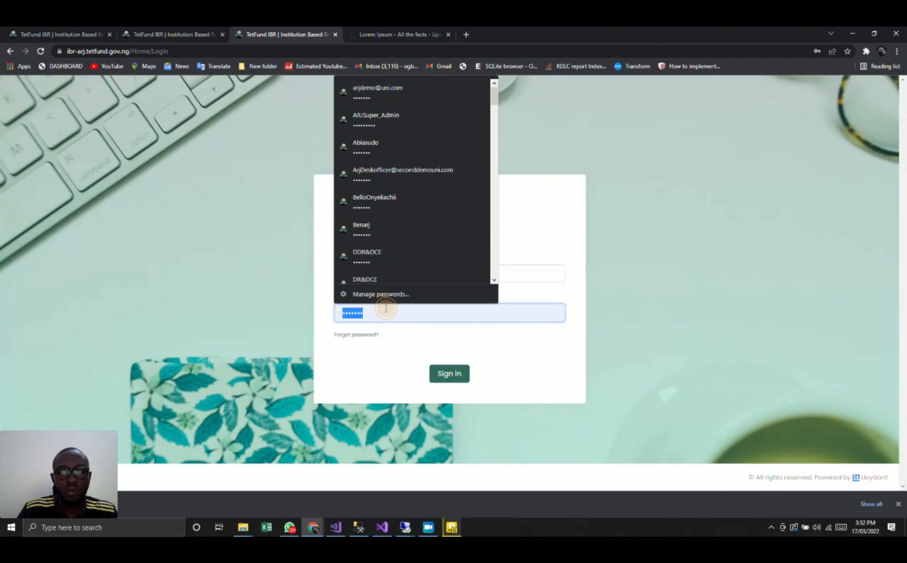
left_click(451, 388)
left_click(453, 374)
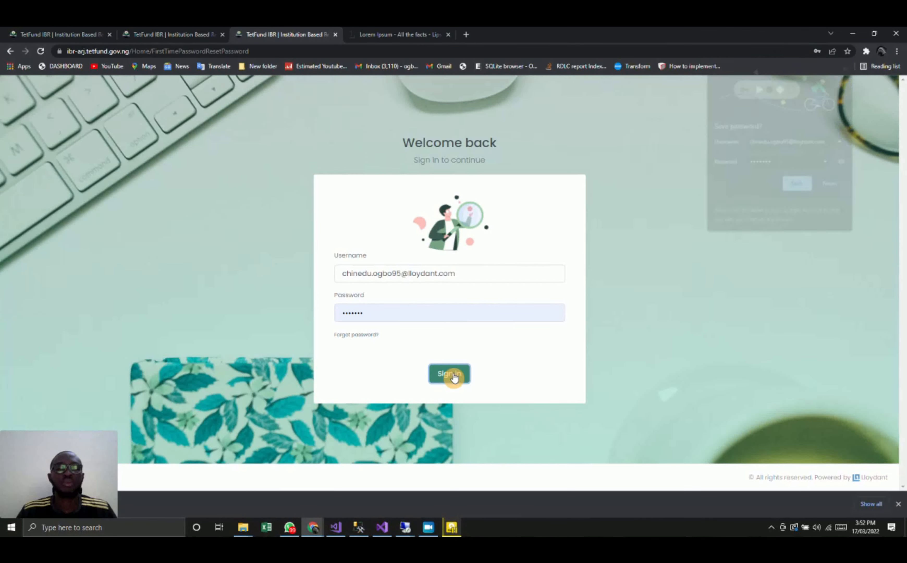
- Save the login in the browser, set and confirm the account's new password, and sign in again as the chief editor
left_click(790, 188)
left_click(375, 303)
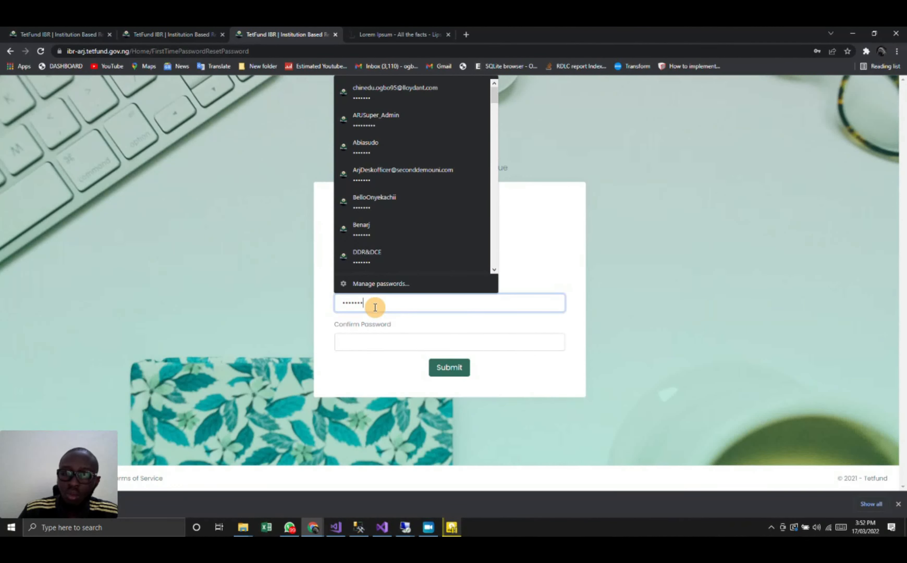
left_click(365, 339)
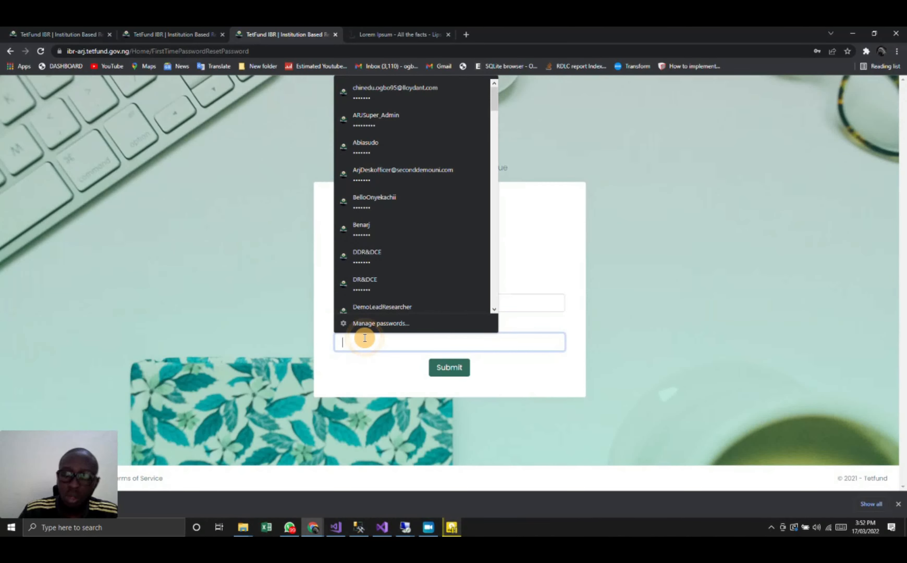
type("a")
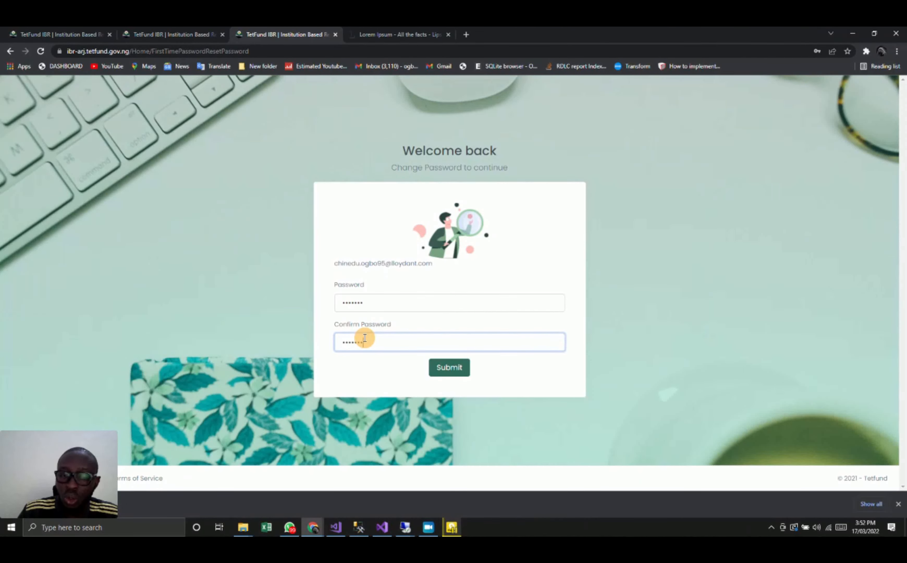
left_click(448, 368)
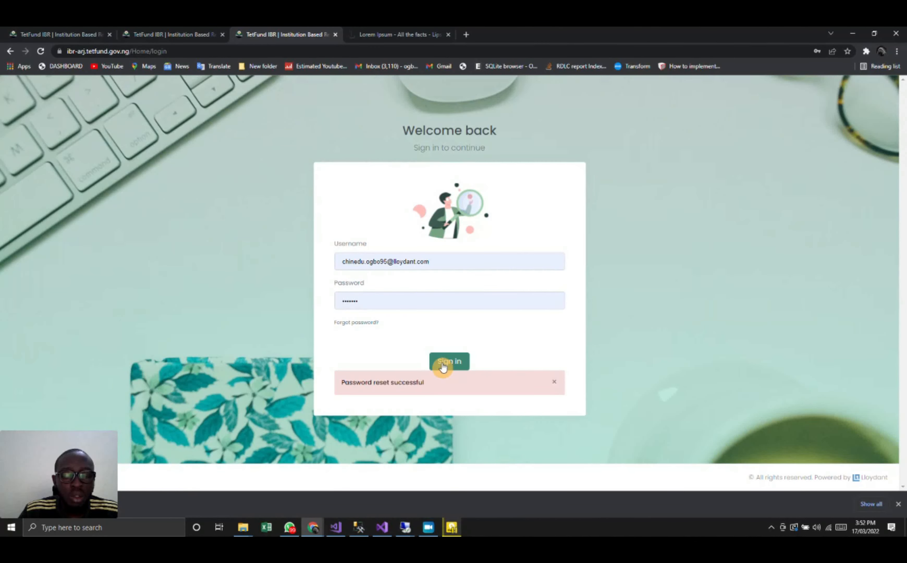
left_click(443, 367)
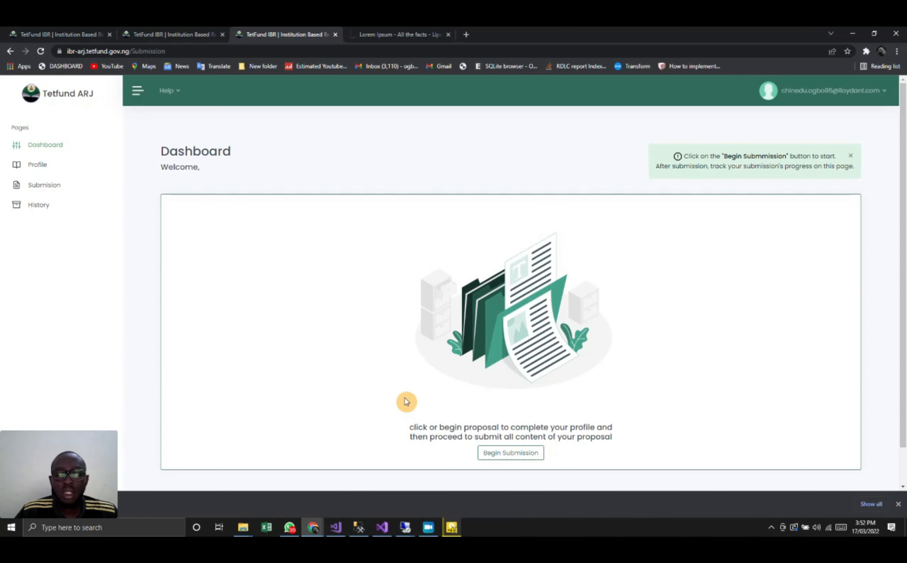
- Begin the submission and edit the profile, setting the title to Prof. and filling in the last name, first name and e-mail
left_click(513, 456)
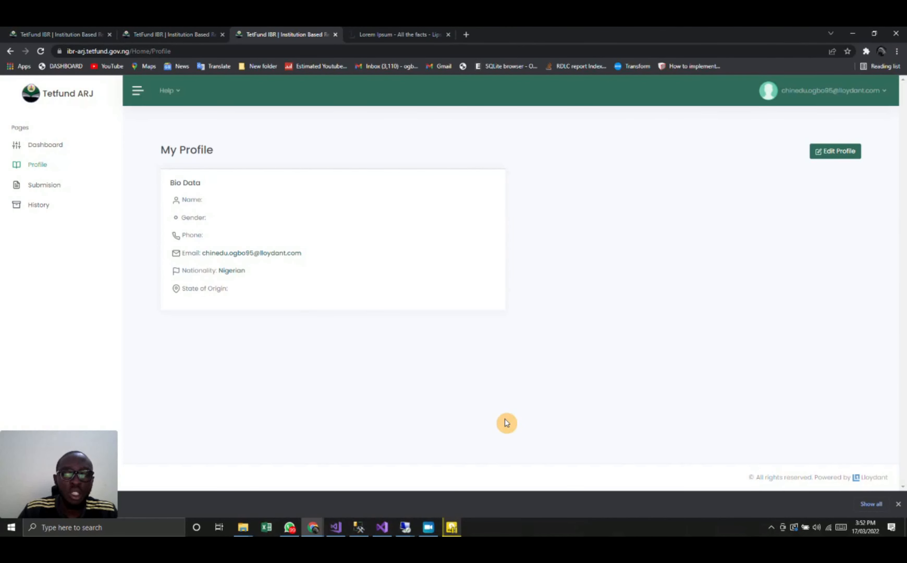
left_click(845, 152)
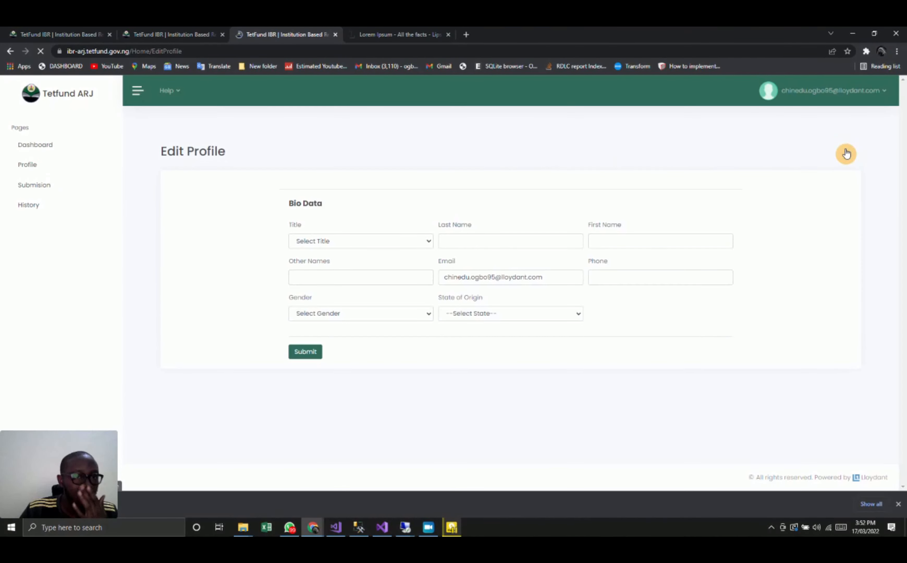
left_click(419, 240)
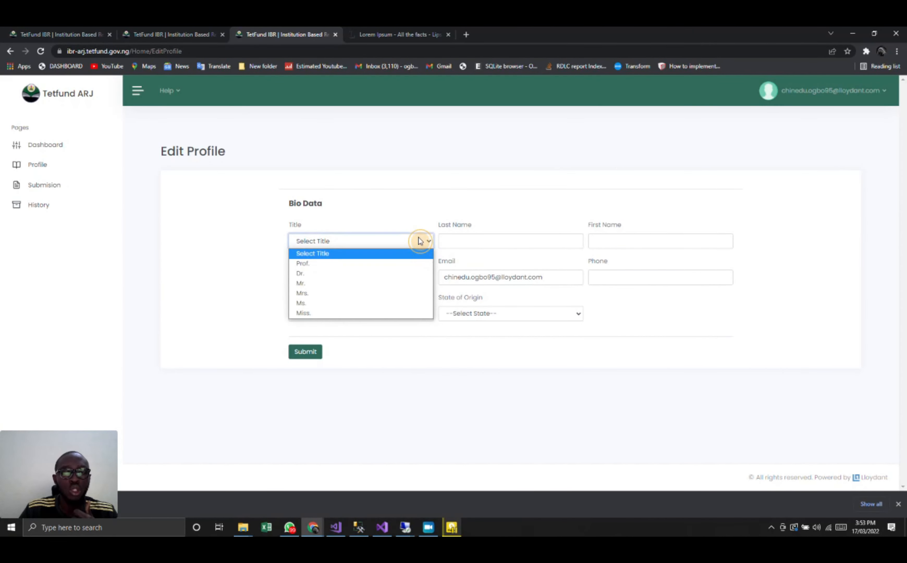
left_click(398, 263)
left_click(470, 240)
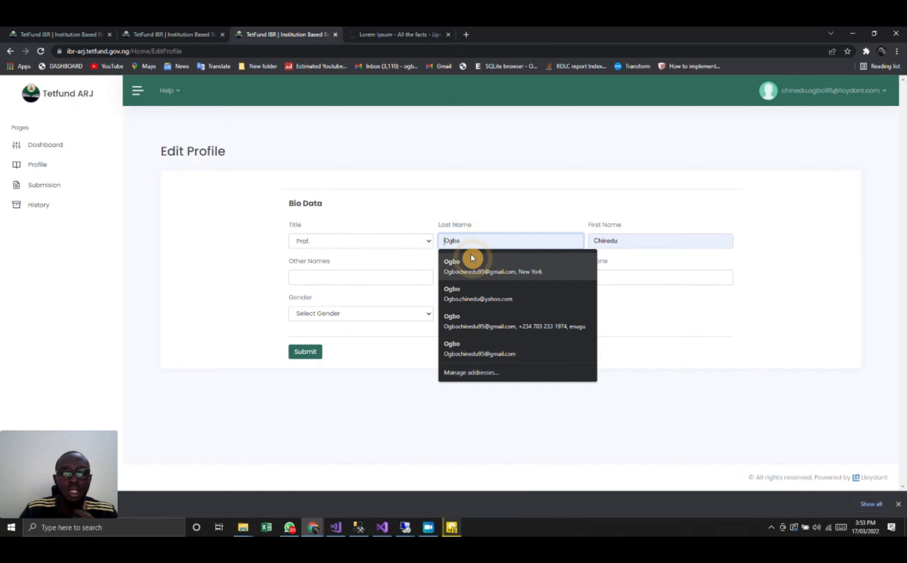
left_click(471, 257)
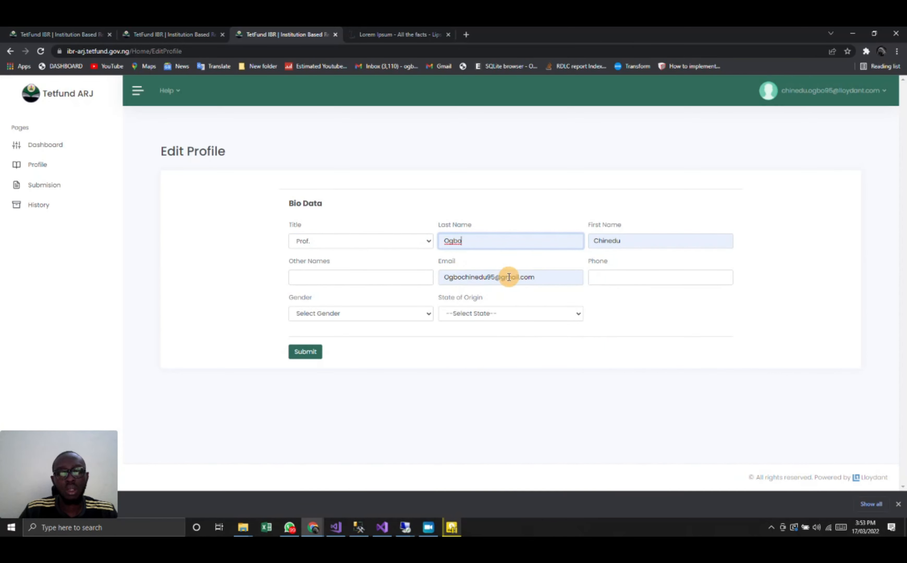
- Complete the profile with the other name, phone number, state of origin Anambra and gender Male, and submit it
left_click(352, 278)
left_click(332, 305)
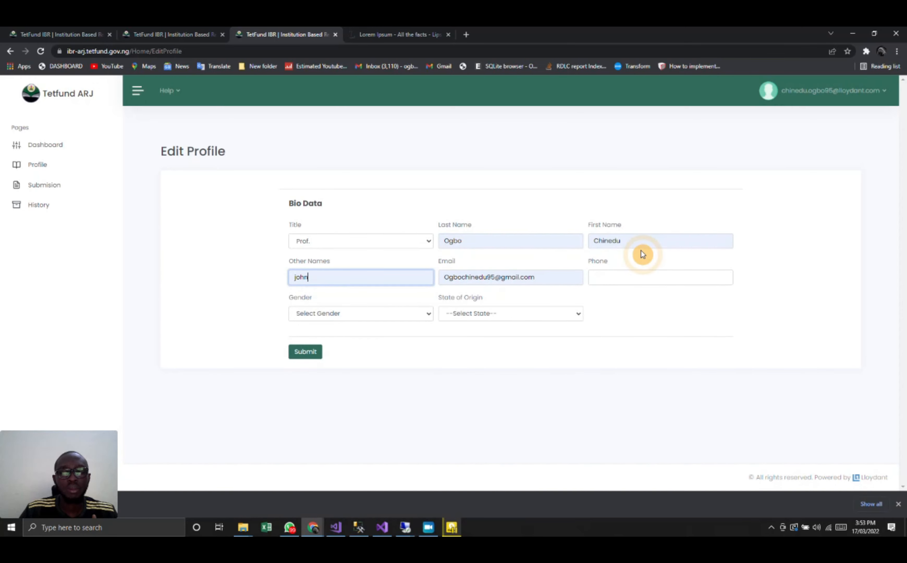
left_click(604, 283)
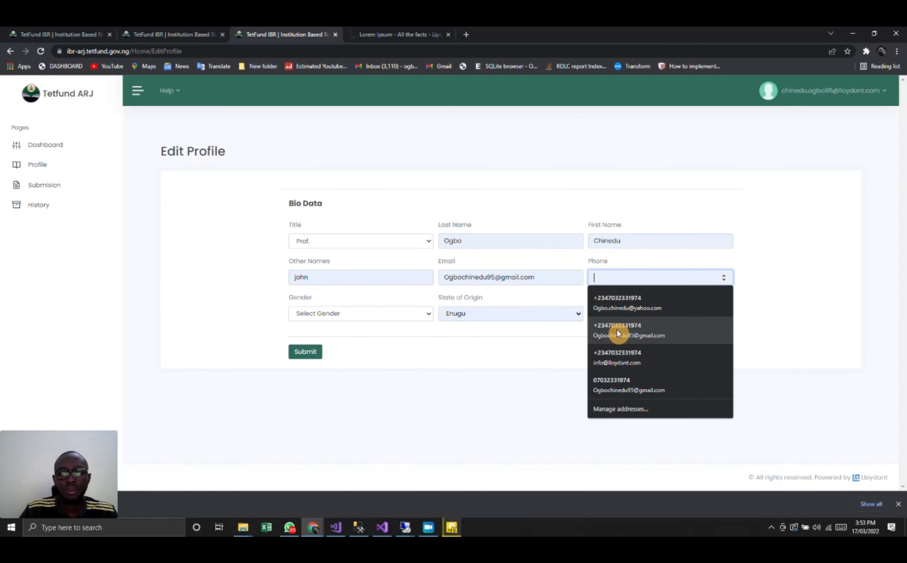
left_click(607, 382)
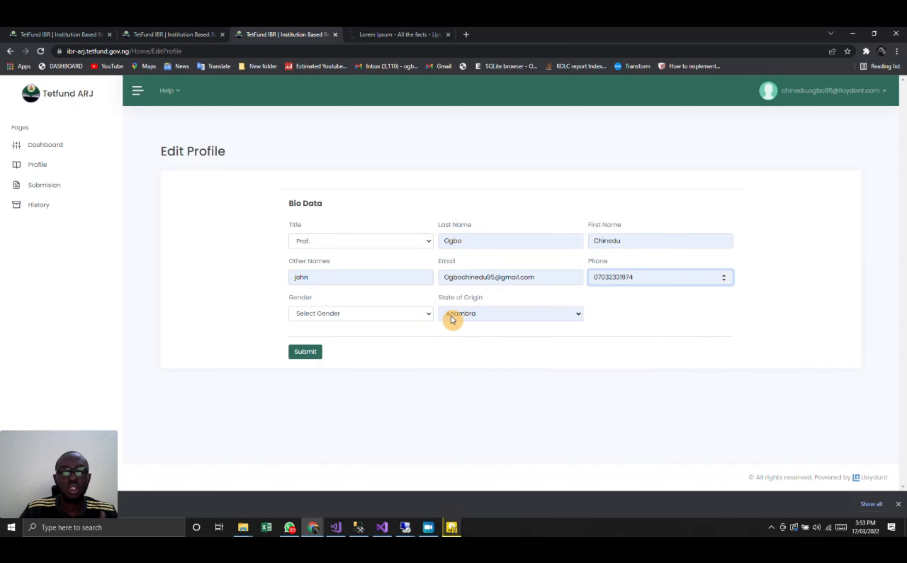
left_click(399, 313)
left_click(337, 334)
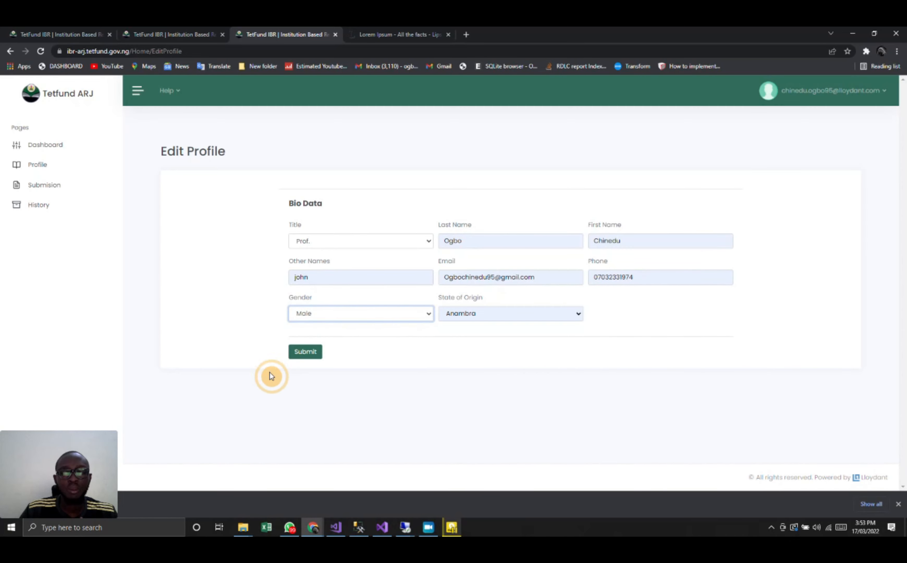
left_click(304, 352)
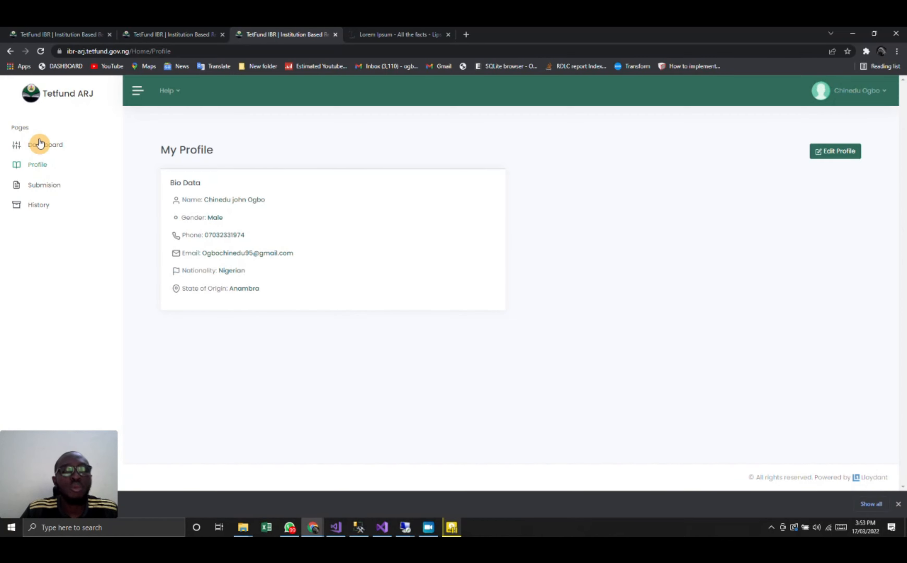
- Open the submission page and start the journal application with the title Naps Journal Of Education and intervention status New Journal
left_click(51, 190)
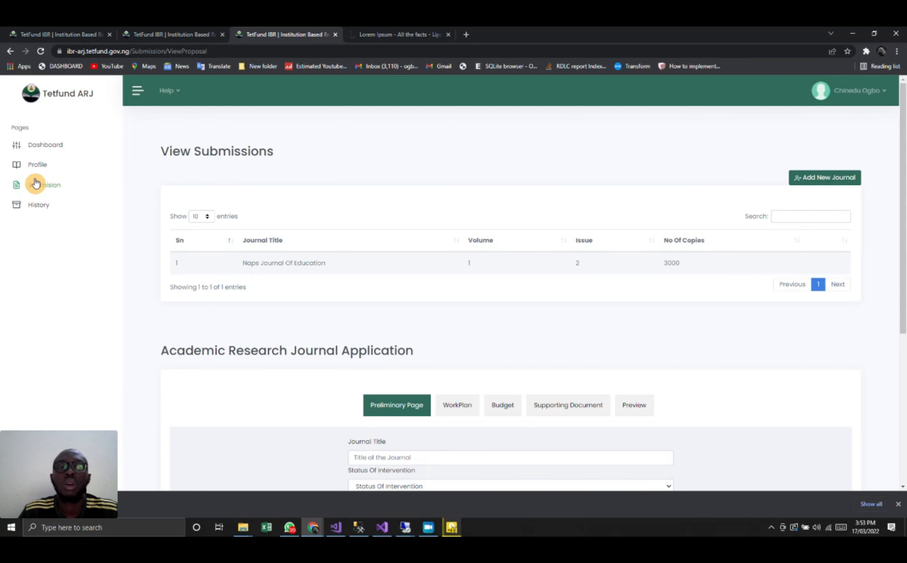
scroll(392, 298, "down", 2)
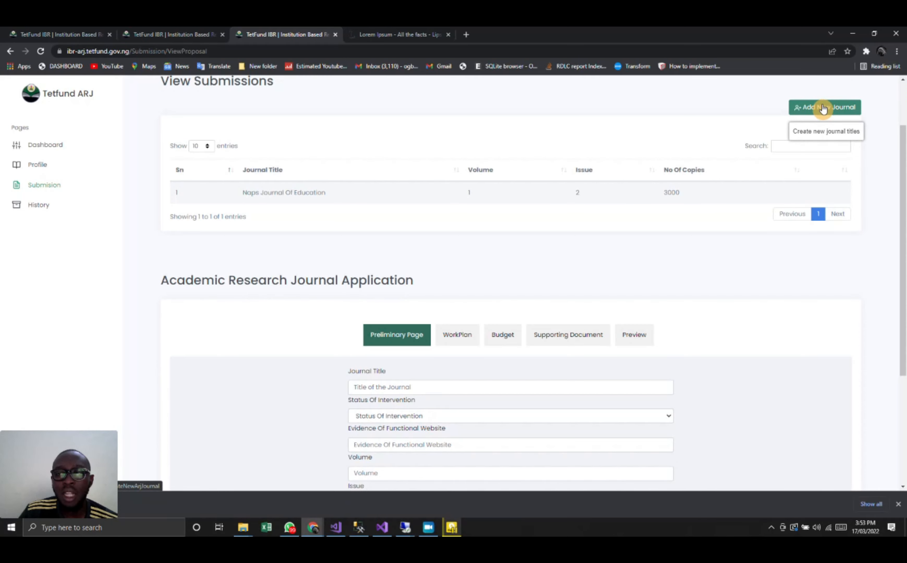
scroll(629, 356, "down", 3)
scroll(629, 355, "down", 2)
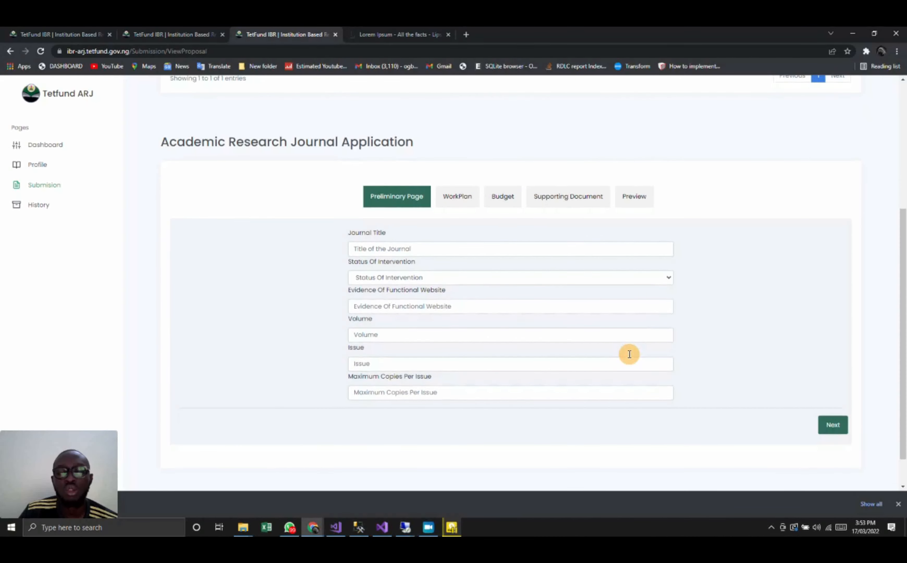
left_click(398, 230)
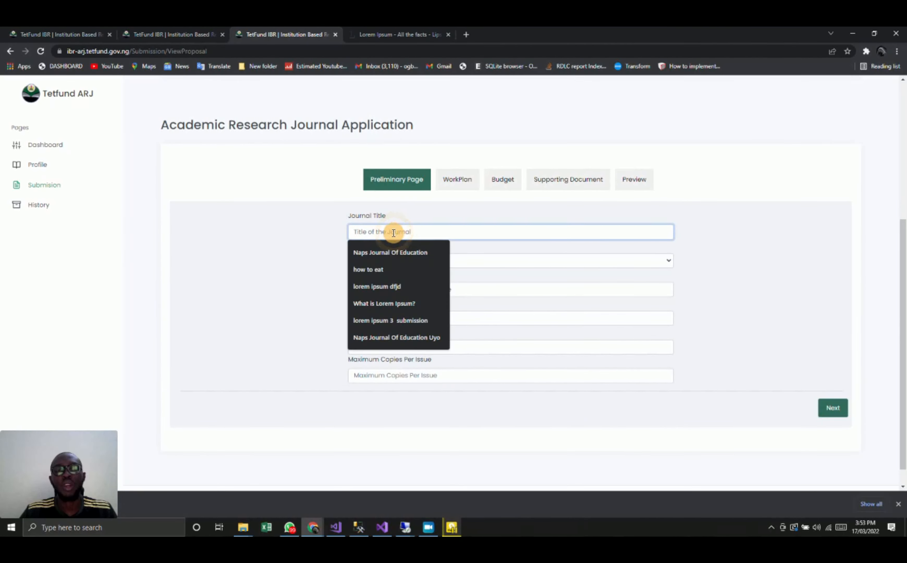
left_click(390, 253)
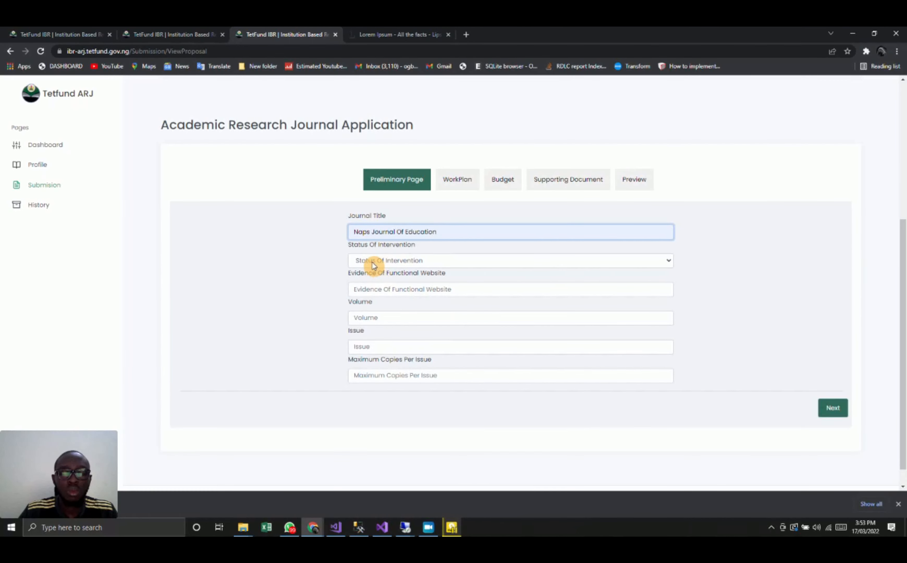
left_click(376, 260)
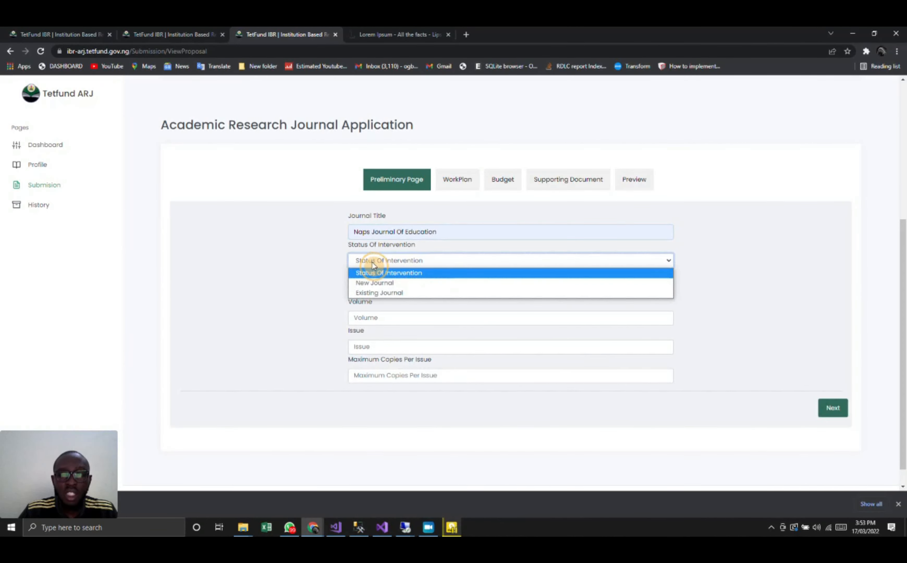
left_click(373, 282)
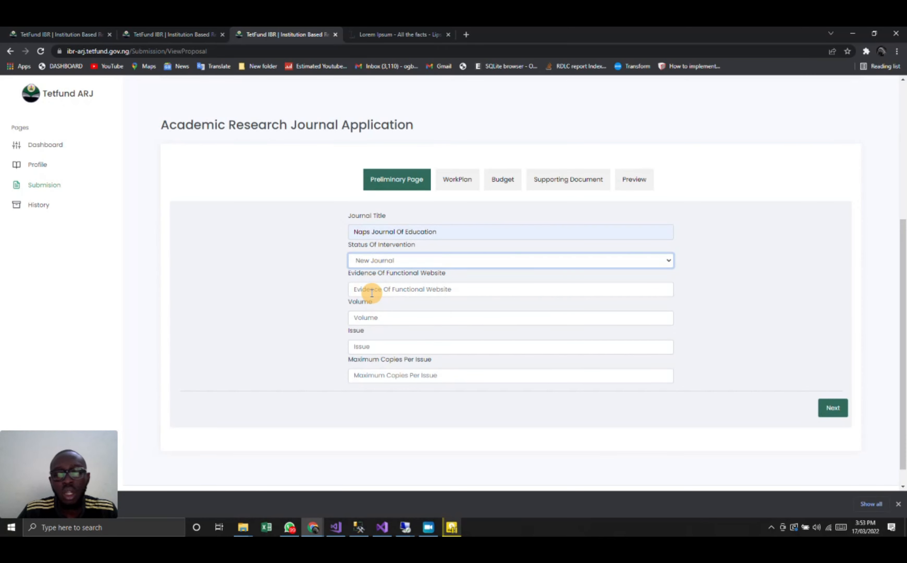
left_click(373, 289)
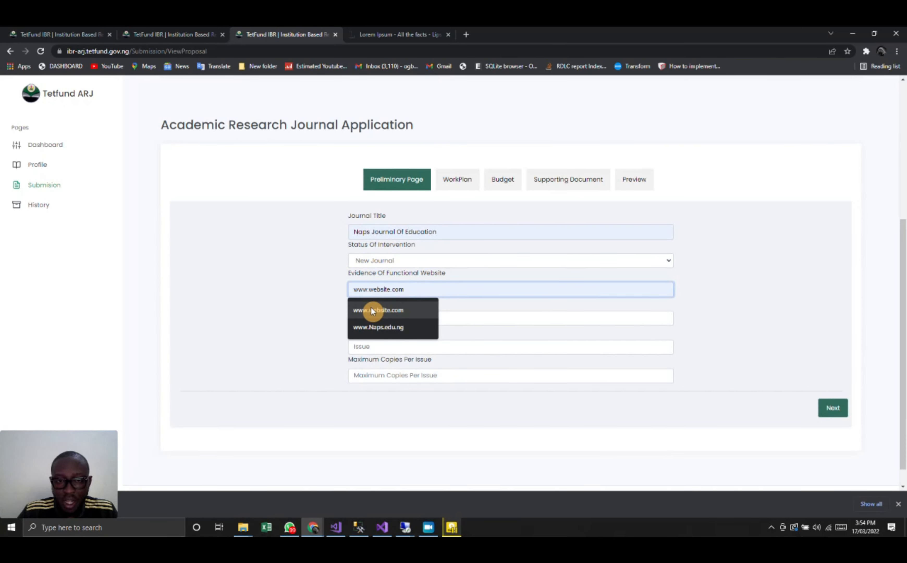
left_click(372, 311)
left_click(365, 318)
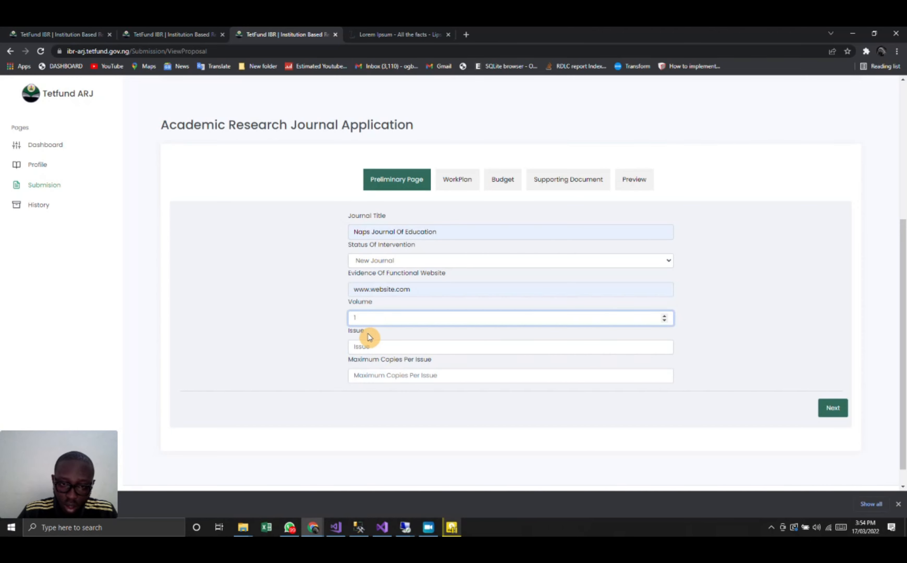
left_click(372, 341)
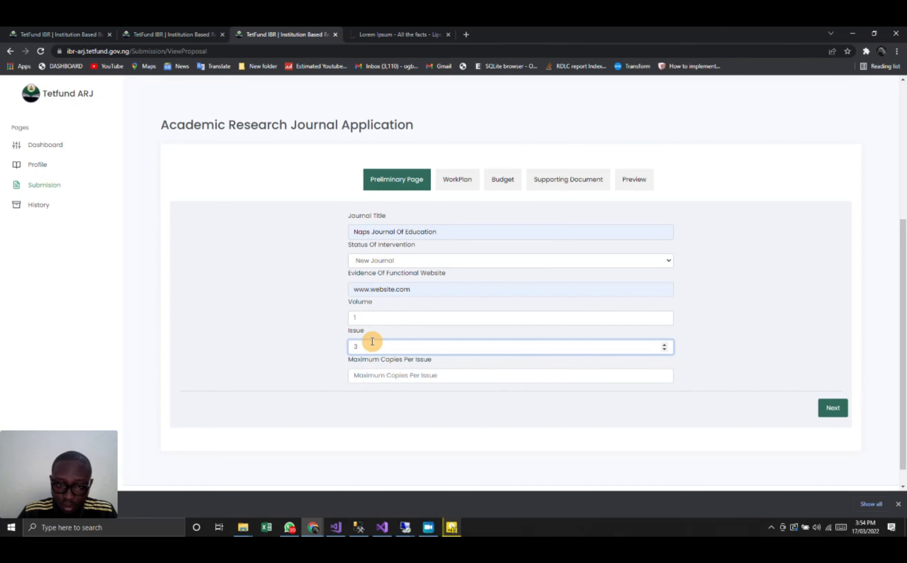
- Try to set the maximum copies per issue to 30000
left_click(380, 373)
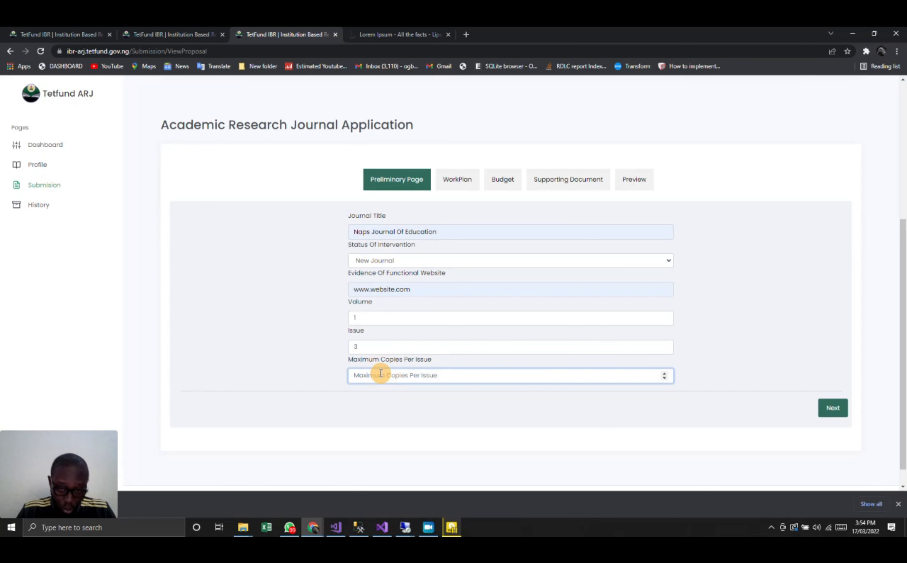
type("3")
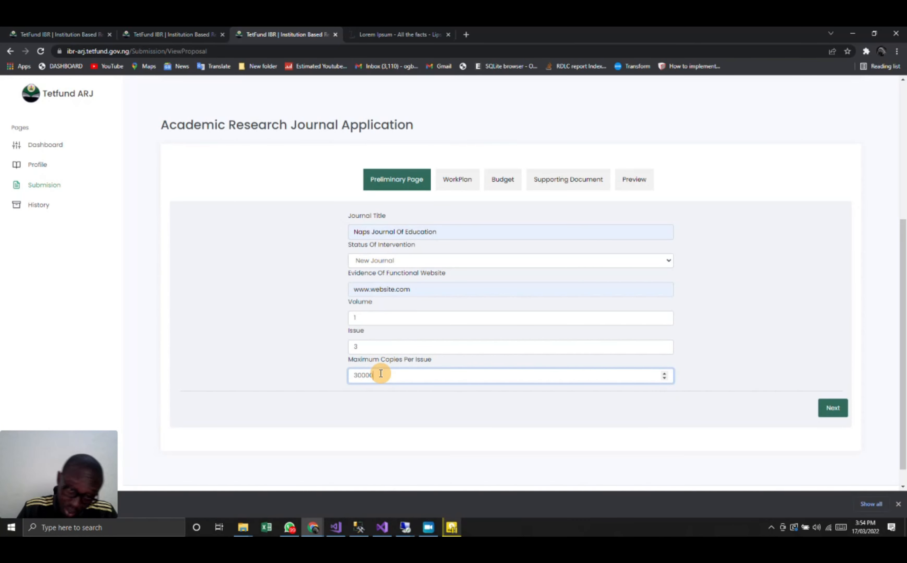
type("0000")
left_click(384, 385)
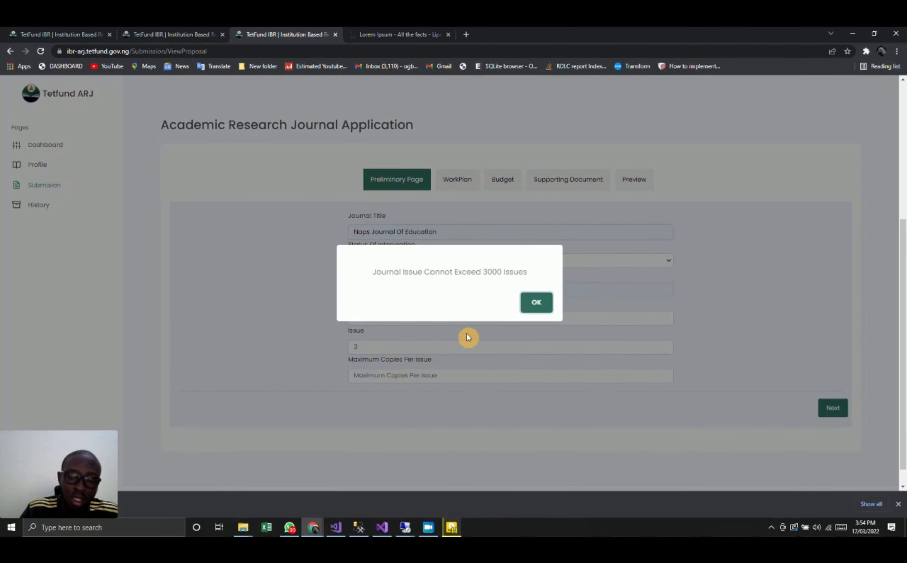
left_click(533, 304)
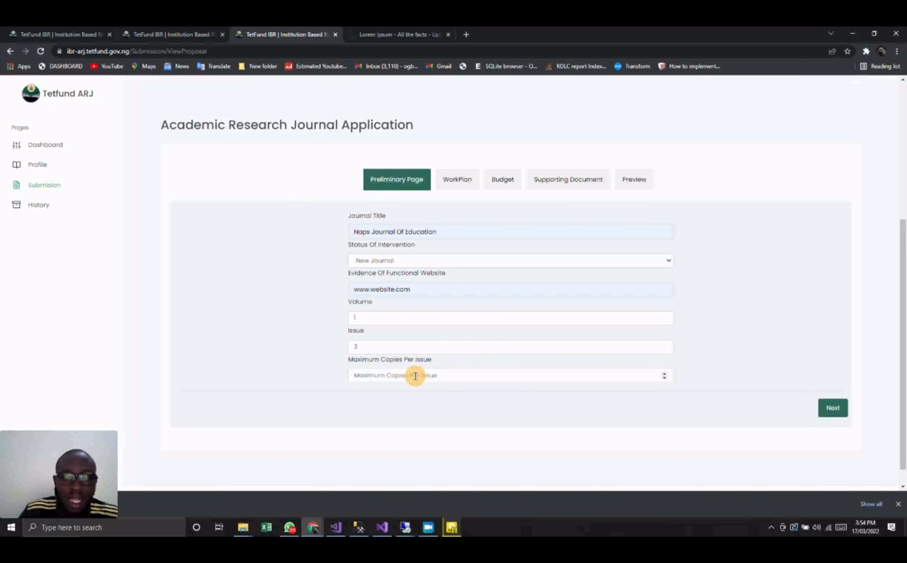
- Set the maximum copies per issue to 3000 and proceed to the work plan
left_click(416, 376)
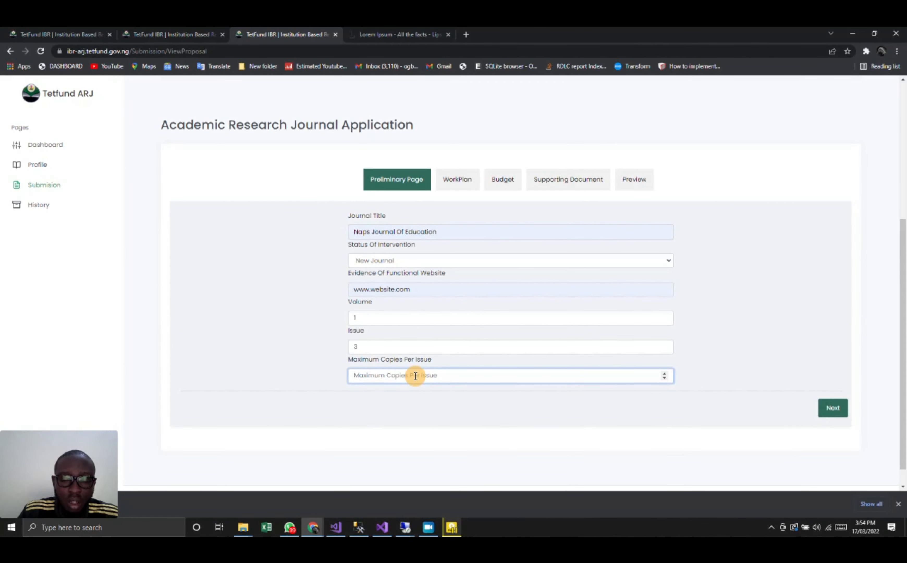
type("3000")
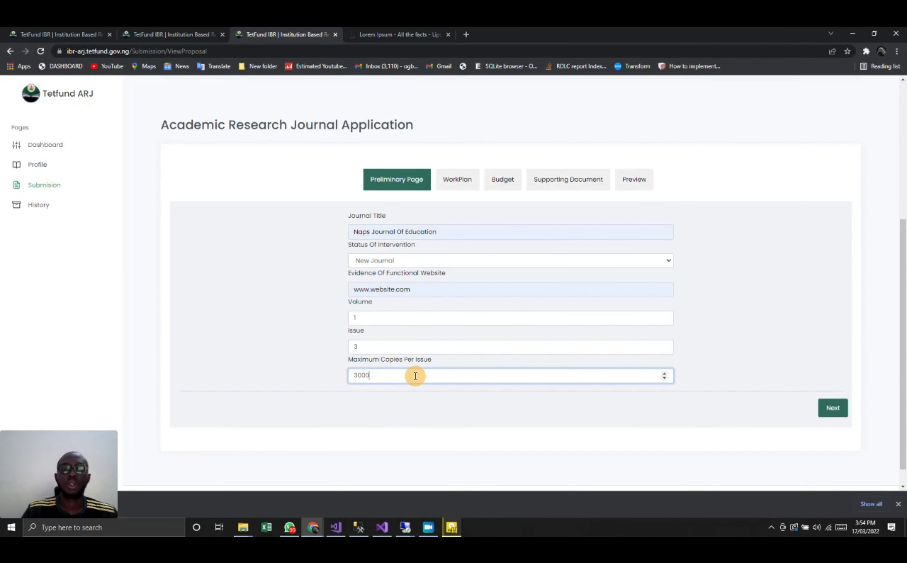
left_click(833, 407)
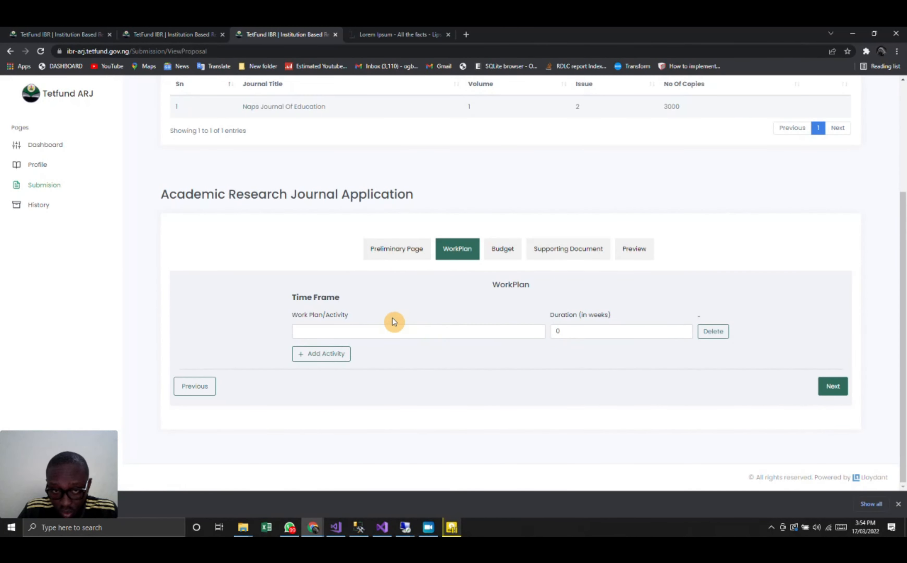
- Fill in the first work plan activity as work with a duration of 2 weeks
left_click(380, 328)
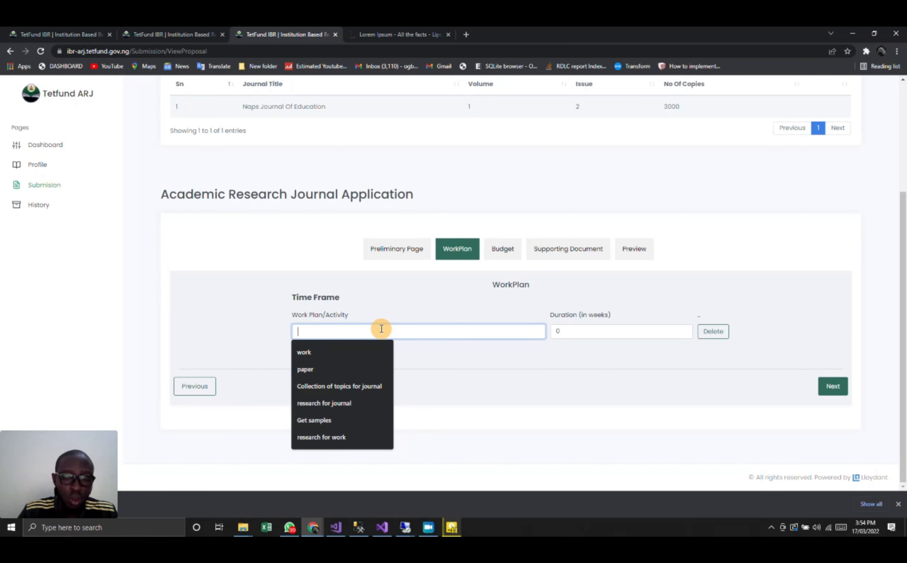
left_click(369, 352)
left_click(574, 329)
left_click(574, 328)
type("2")
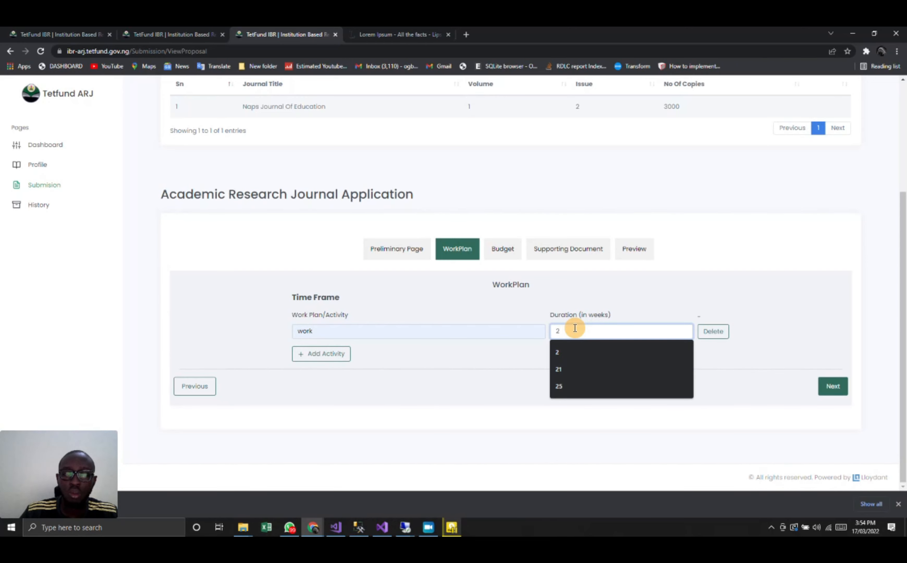
- Add a second activity, printing, with a duration of 1 week and proceed to the budget
left_click(330, 355)
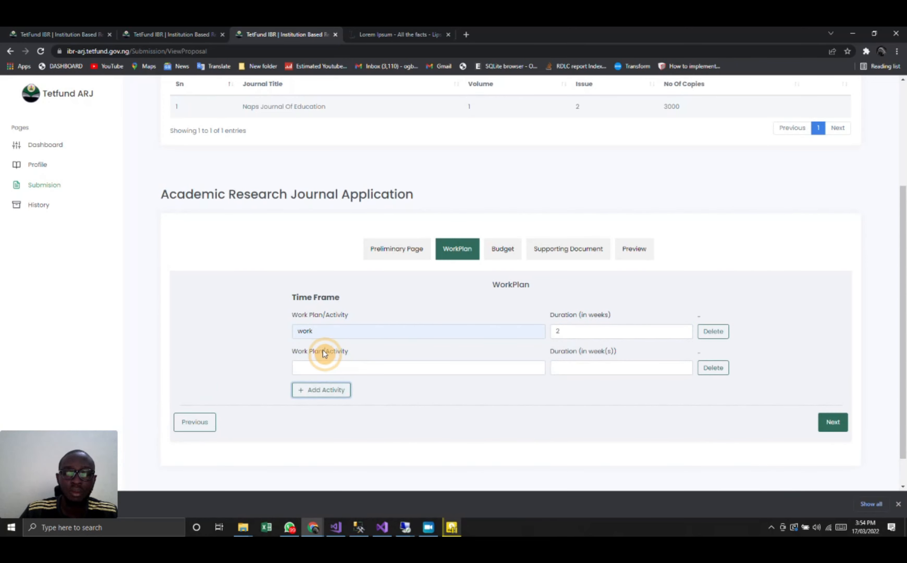
left_click(317, 365)
left_click(318, 392)
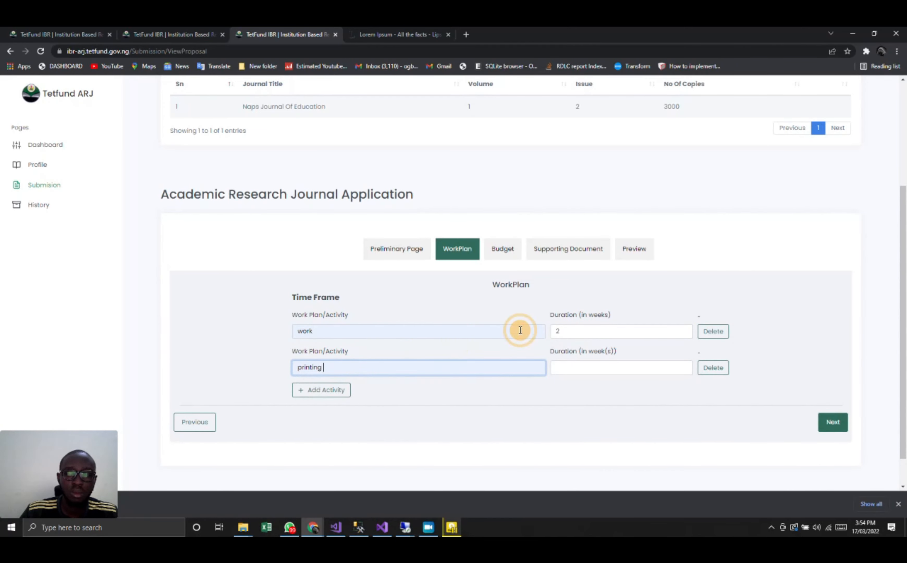
left_click(569, 370)
type("1")
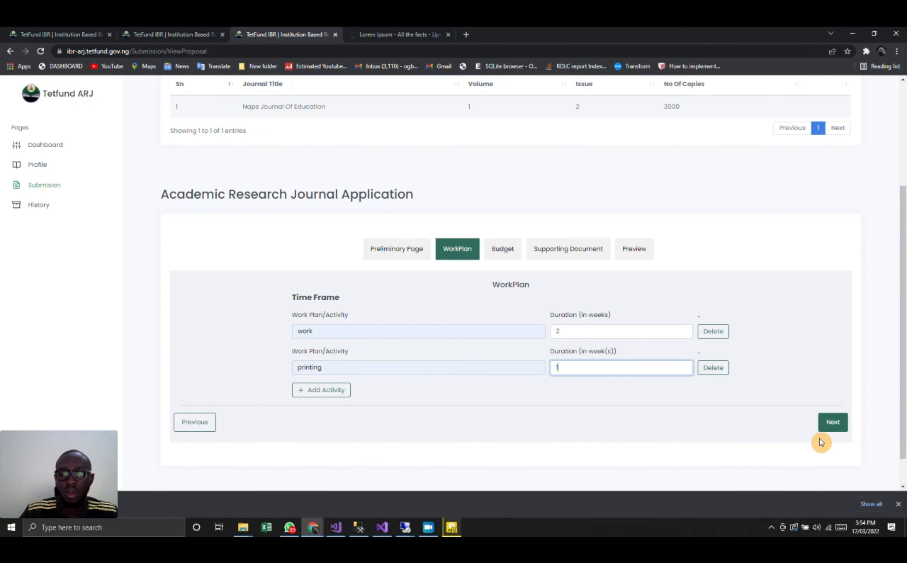
left_click(831, 425)
left_click(381, 327)
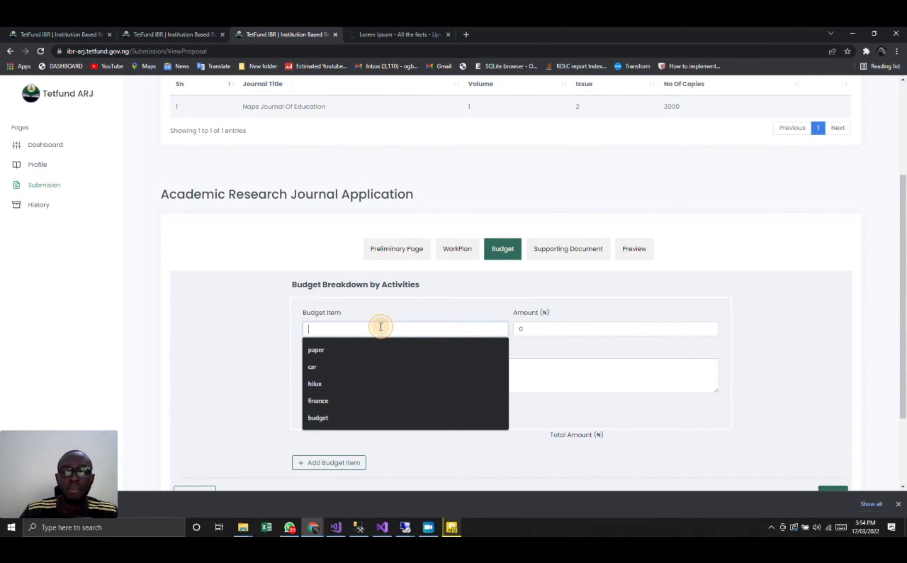
scroll(381, 326, "down", 2)
left_click(362, 260)
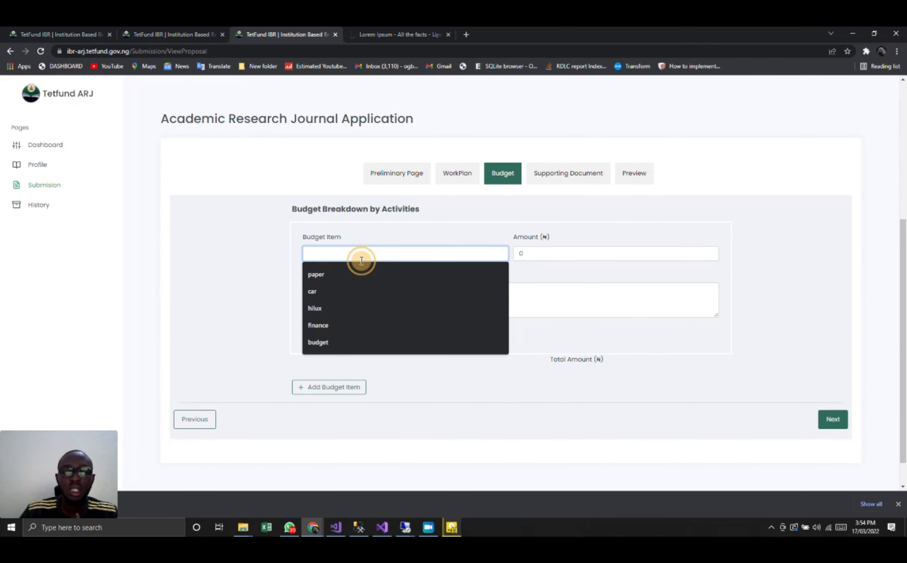
left_click(336, 274)
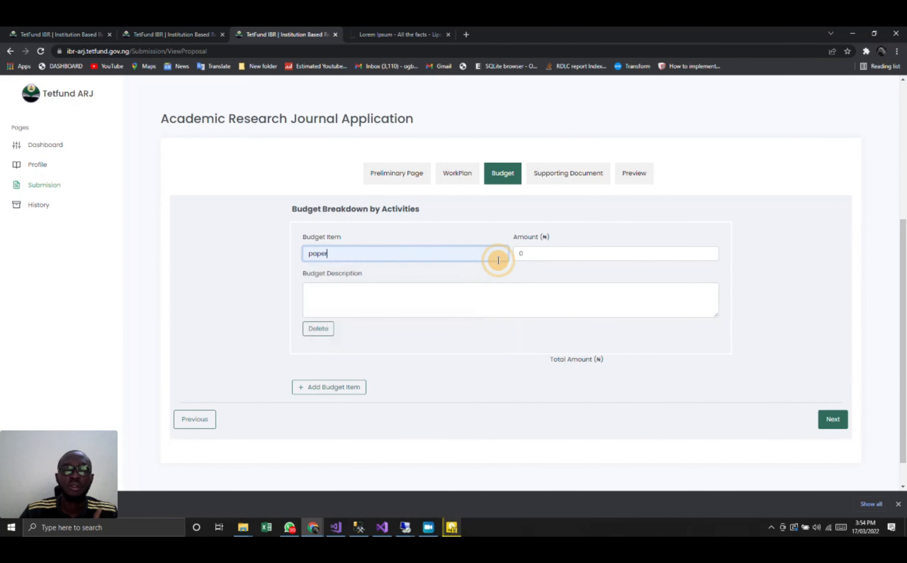
left_click(524, 256)
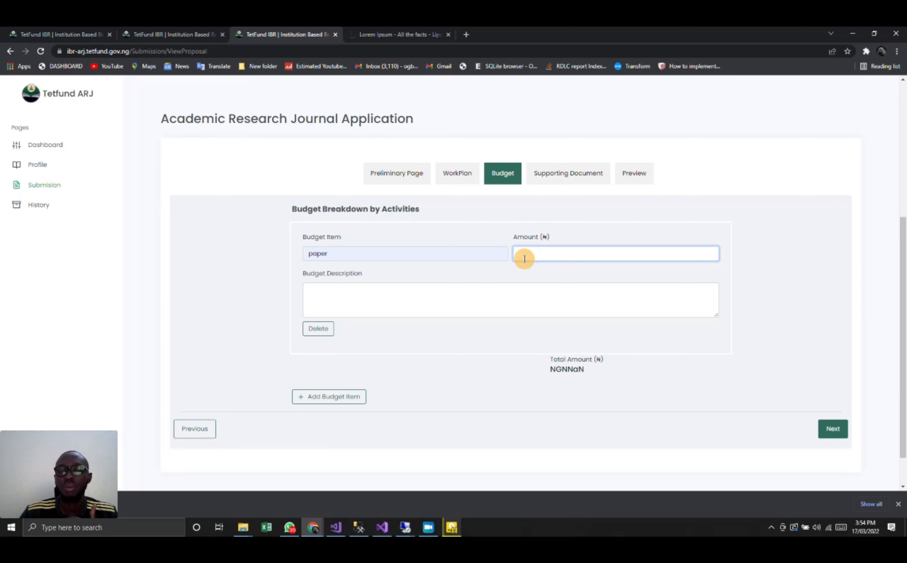
type("105563")
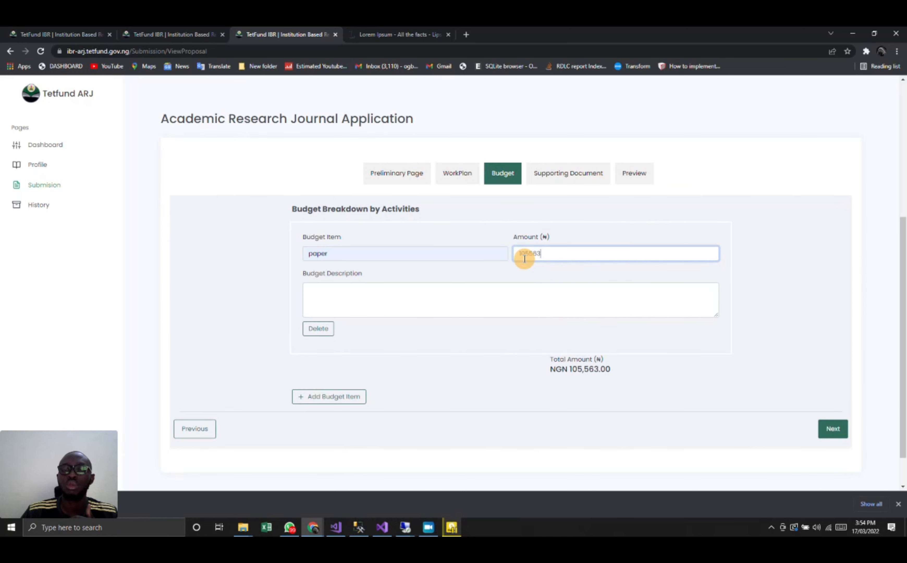
type("32365")
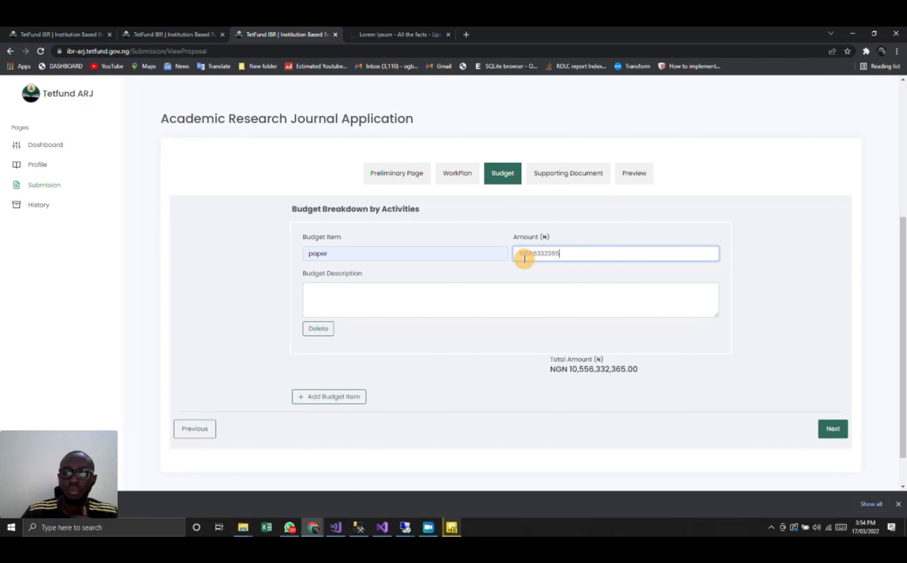
key("BackSpace")
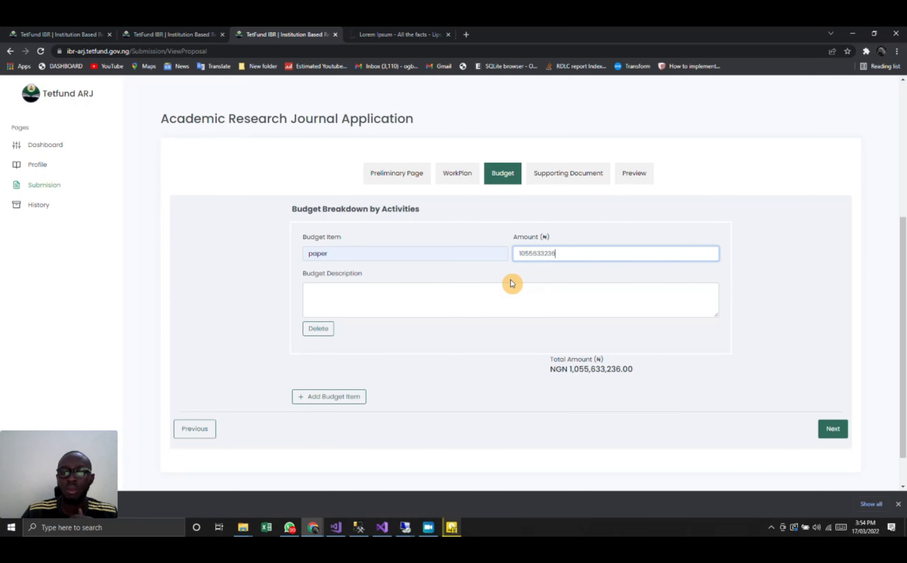
- Describe the budget item as paper for printing and proceed to the supporting documents
left_click(426, 298)
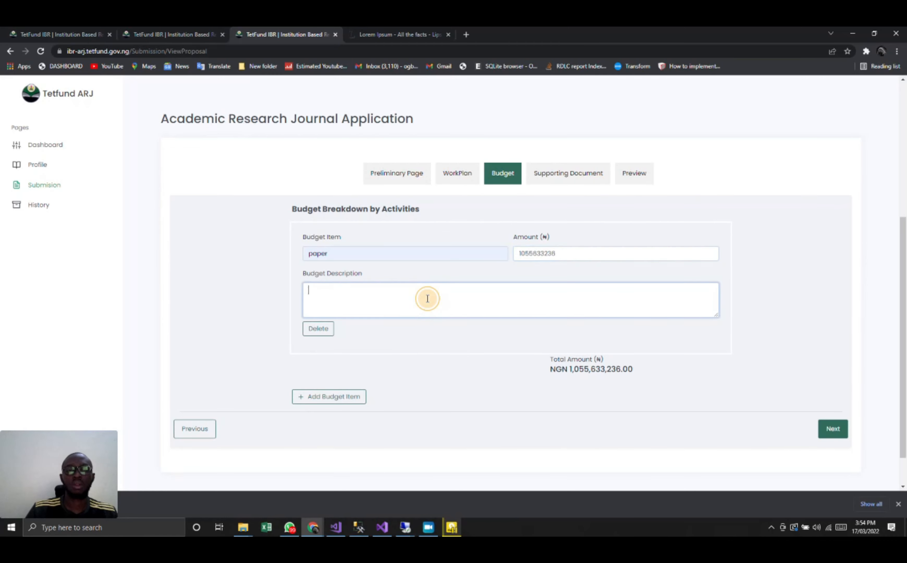
type("paper for ")
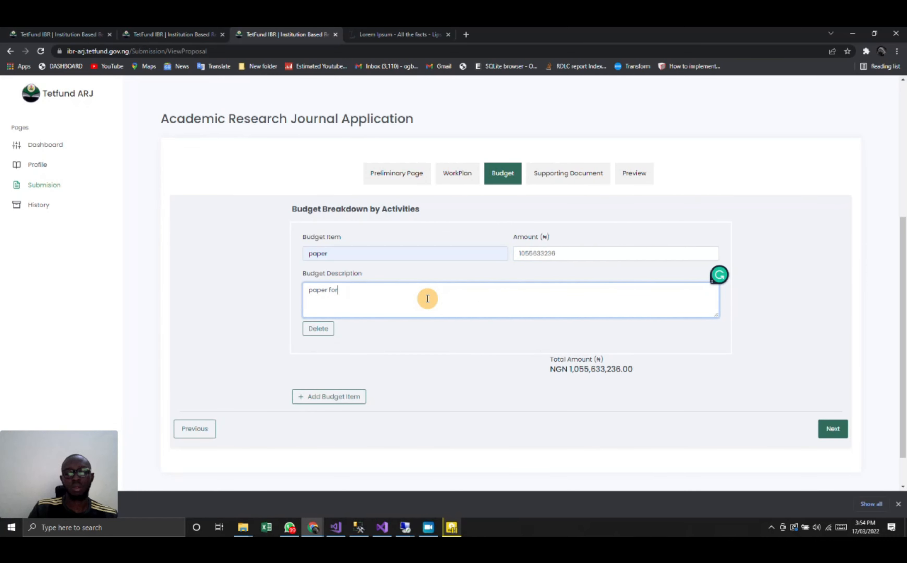
type("pric")
type("nting")
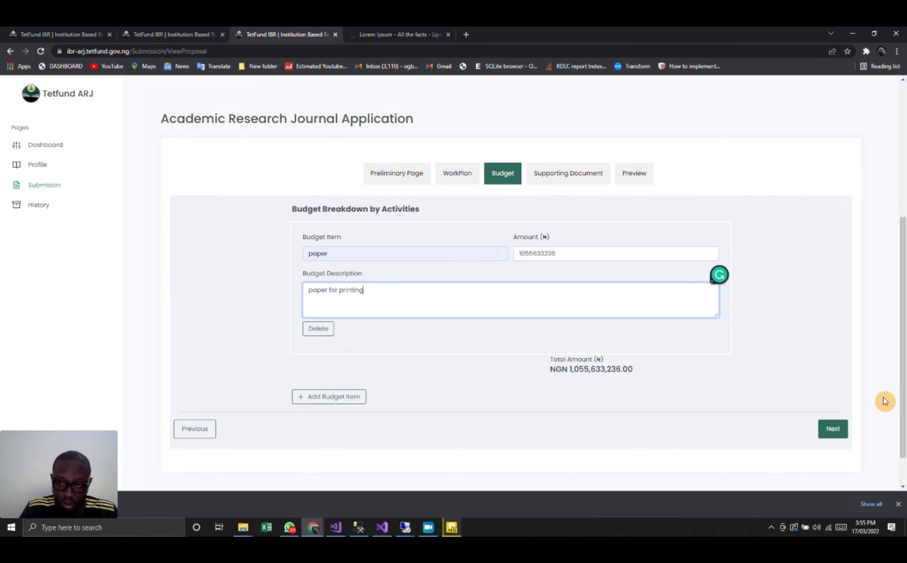
left_click(833, 428)
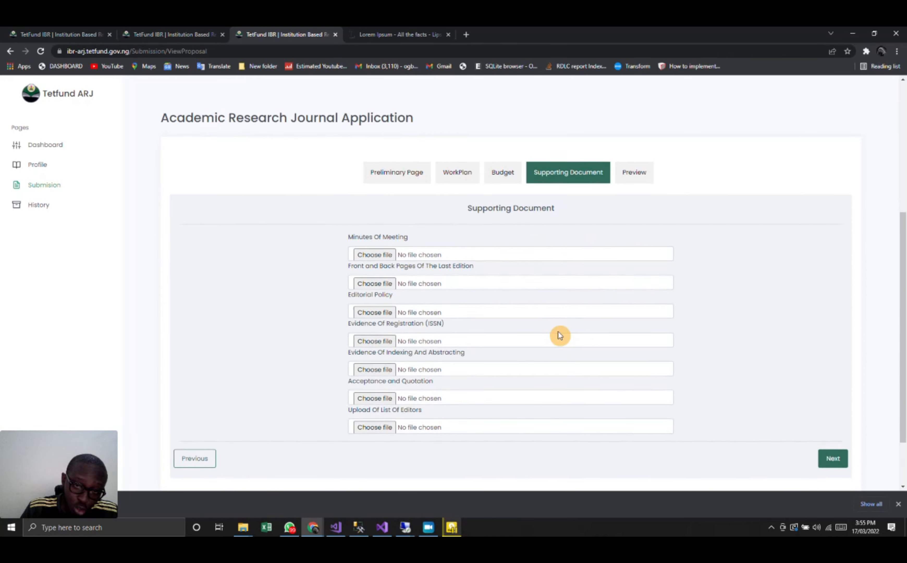
scroll(521, 297, "down", 1)
left_click(411, 203)
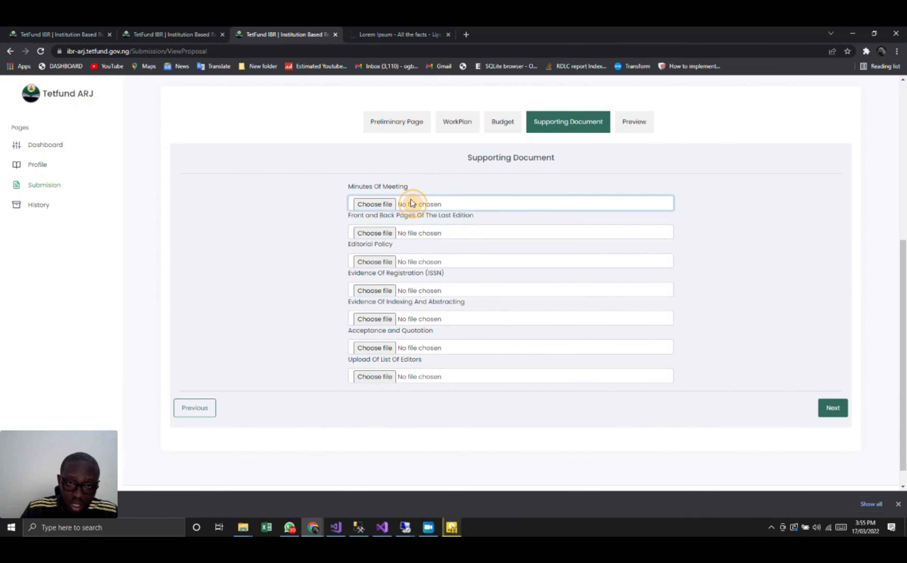
double_click(207, 146)
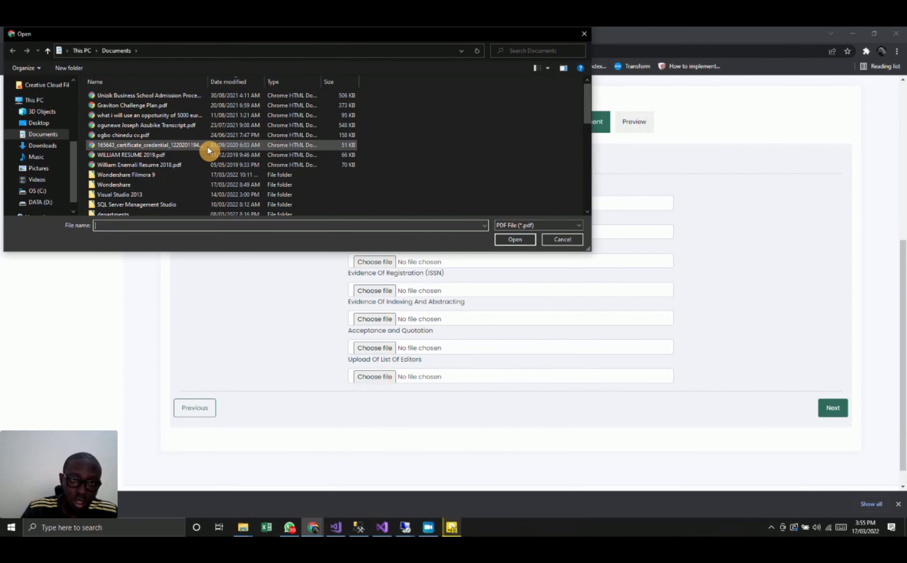
left_click(417, 238)
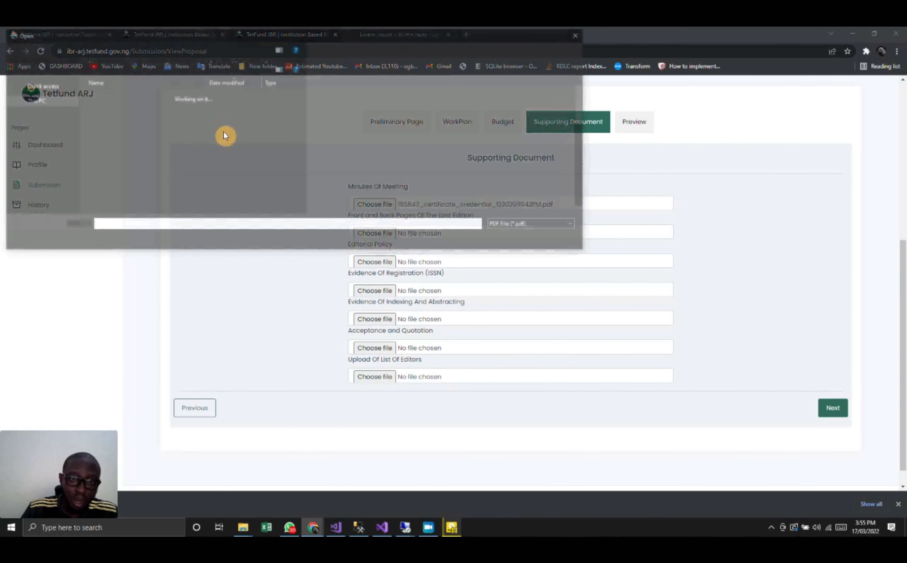
double_click(246, 146)
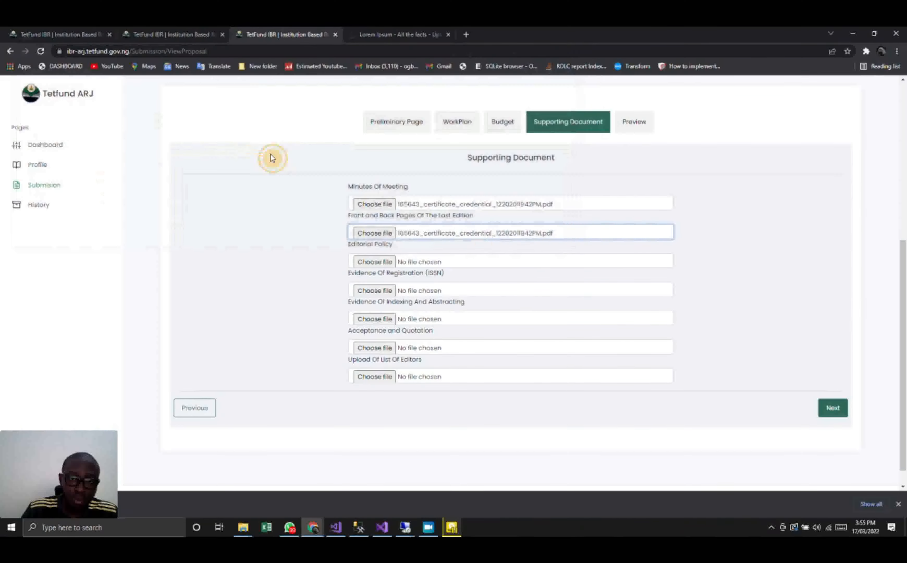
left_click(436, 262)
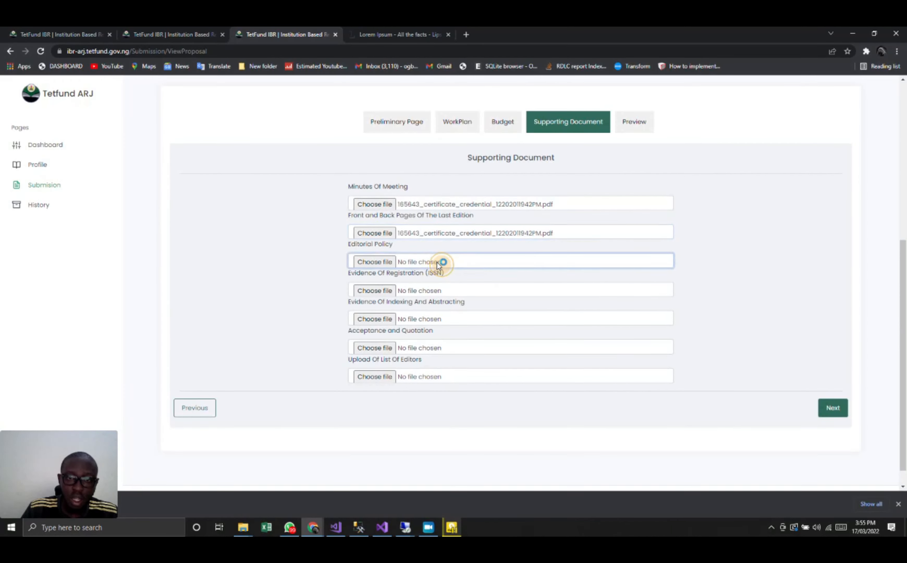
double_click(166, 145)
- Attach the same certificate credential PDF as the evidence of registration (ISSN) and the evidence of indexing and abstracting
scroll(435, 257, "down", 1)
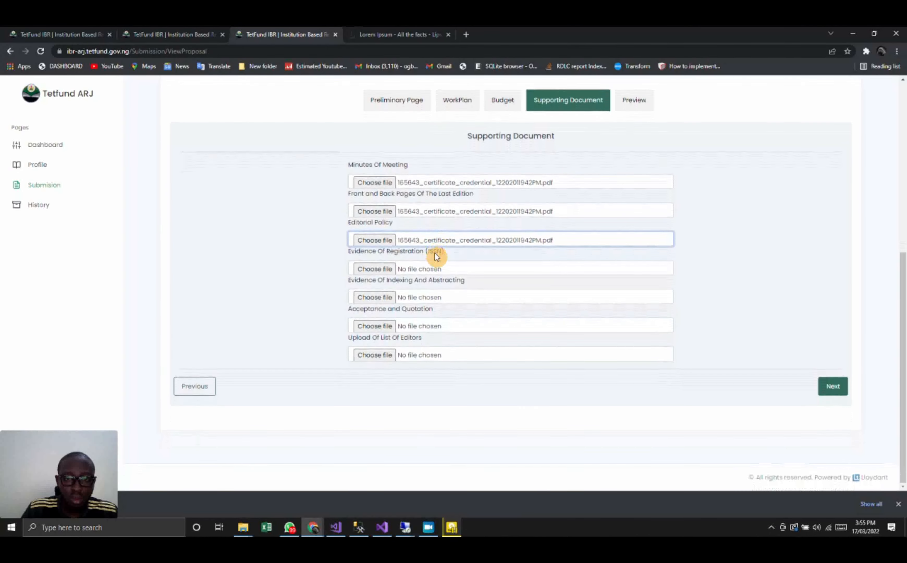
left_click(425, 269)
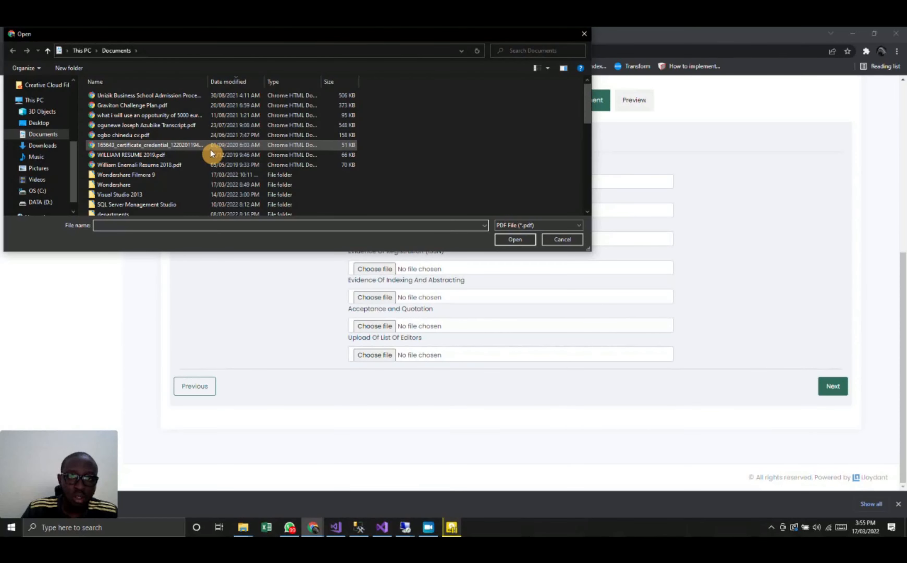
double_click(211, 147)
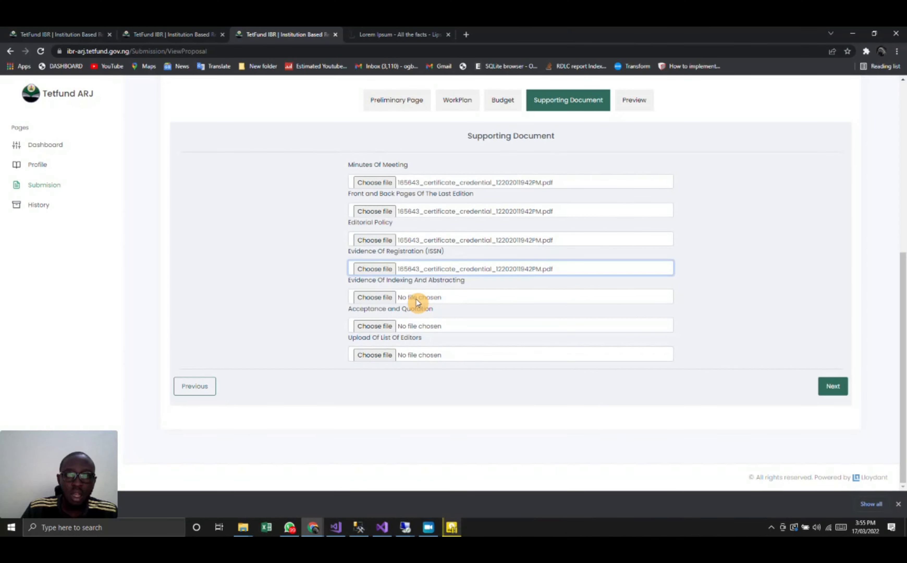
left_click(417, 299)
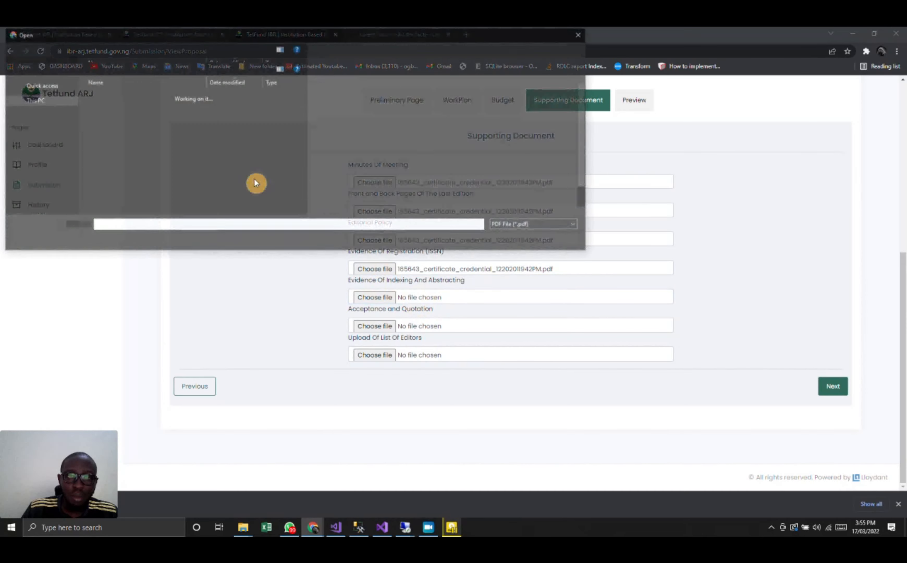
double_click(257, 145)
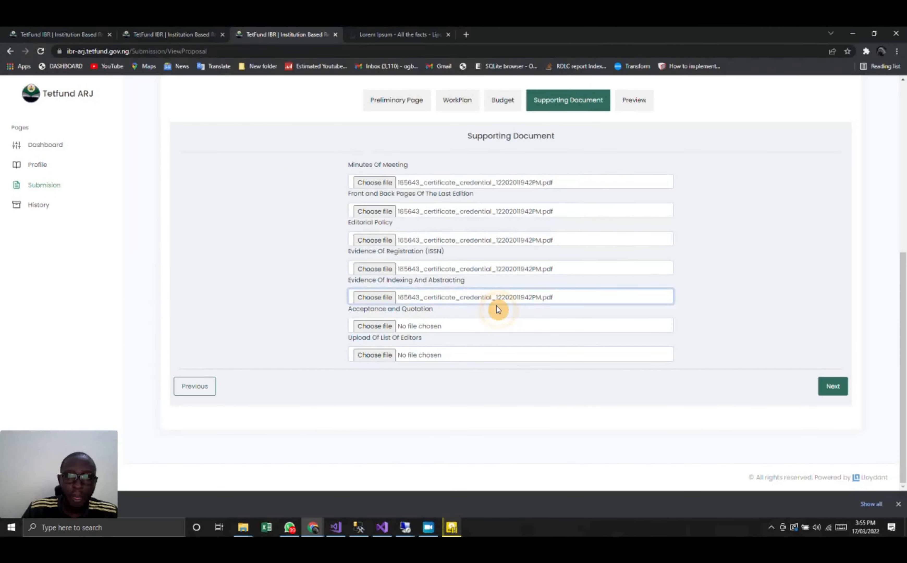
- Attach the certificate credential PDF as the acceptance and quotation and the list of editors, and proceed to the preview
left_click(453, 326)
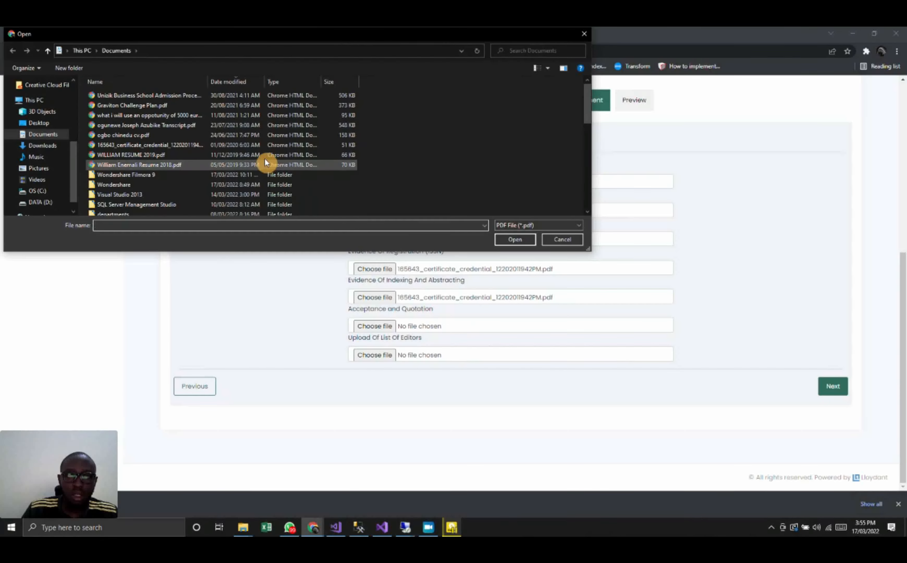
double_click(261, 149)
left_click(440, 356)
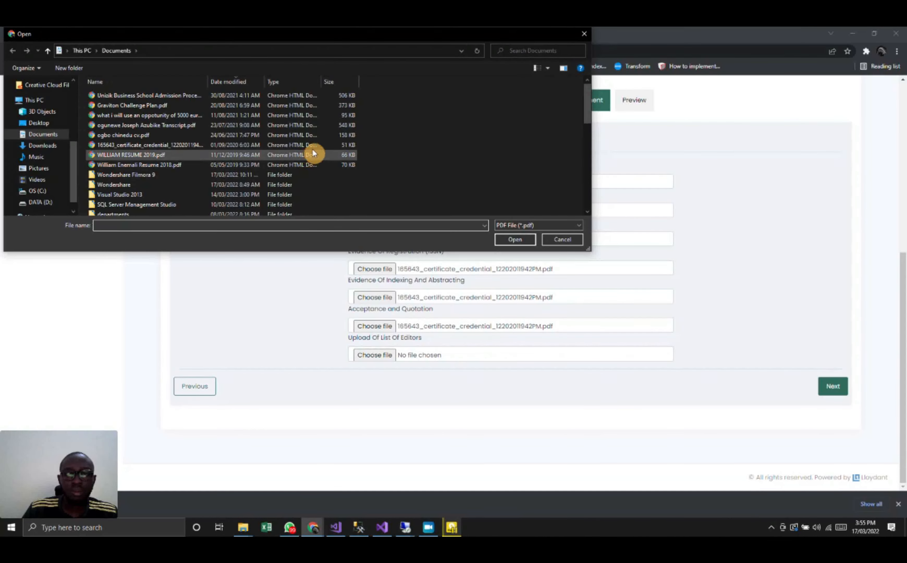
double_click(314, 147)
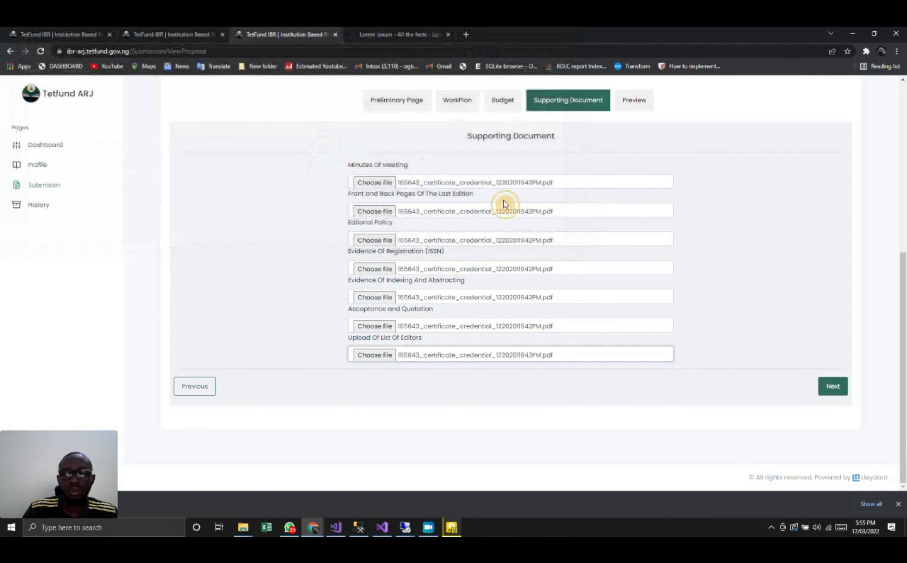
left_click(833, 391)
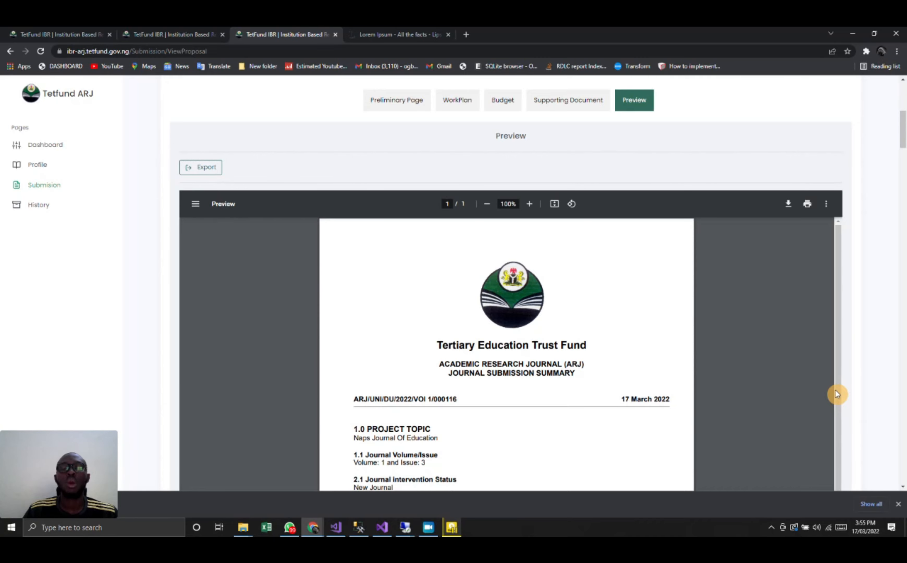
- Review the journal submission summary and attached documents in the preview, and submit the application with confirmation
scroll(837, 394, "down", 2)
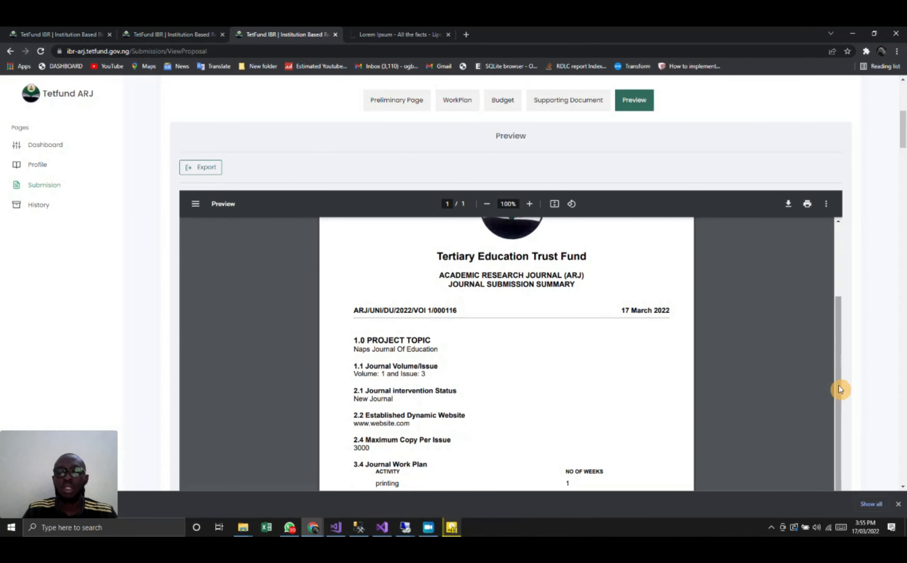
scroll(867, 402, "down", 3)
scroll(866, 402, "down", 15)
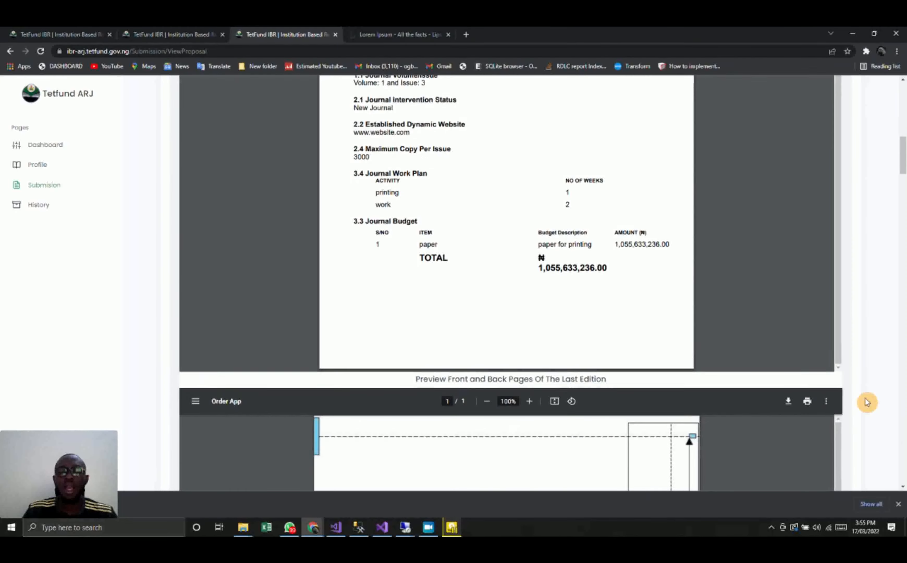
scroll(867, 402, "down", 12)
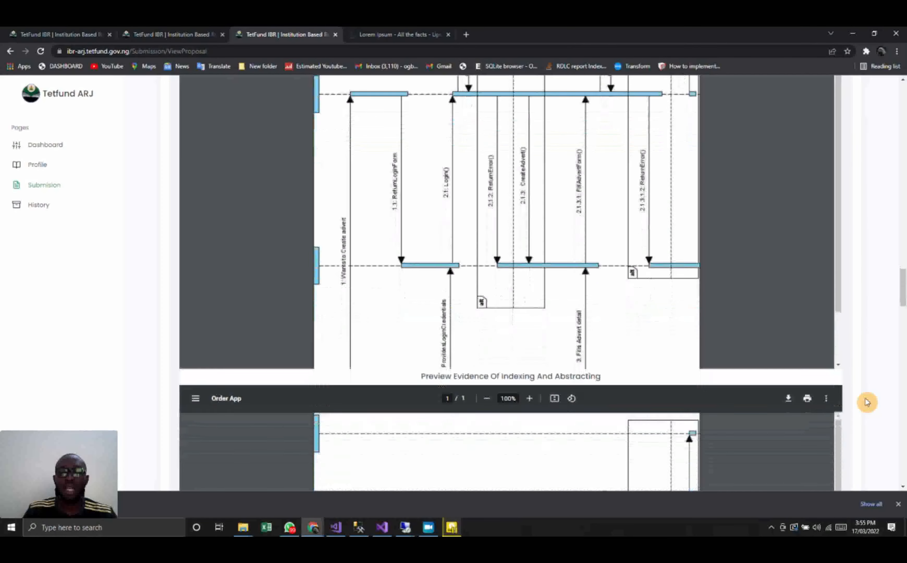
scroll(867, 402, "down", 10)
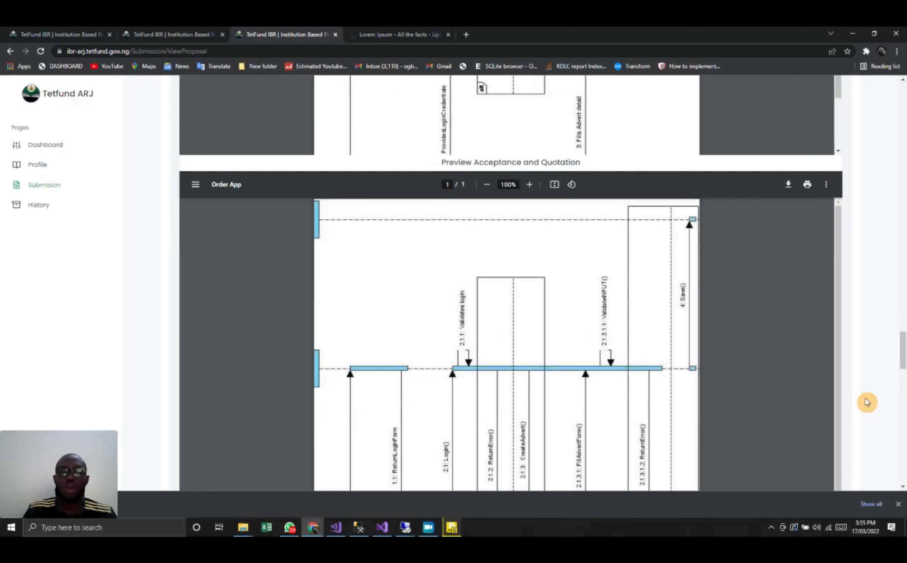
scroll(867, 402, "down", 10)
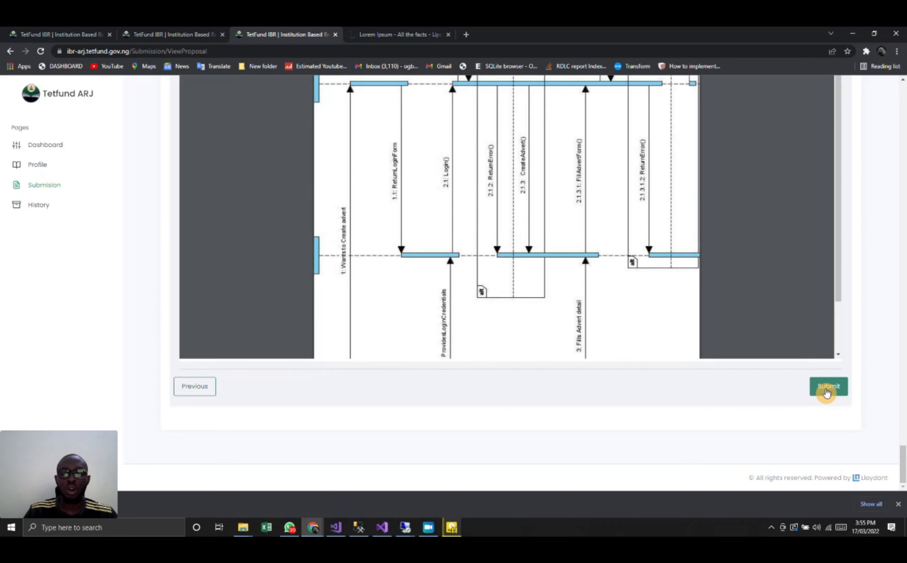
left_click(826, 391)
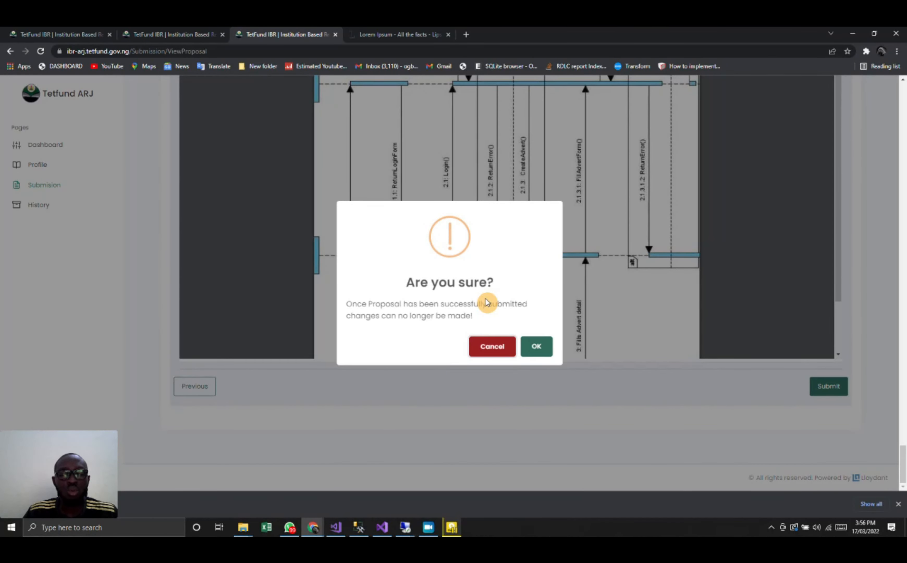
left_click(536, 346)
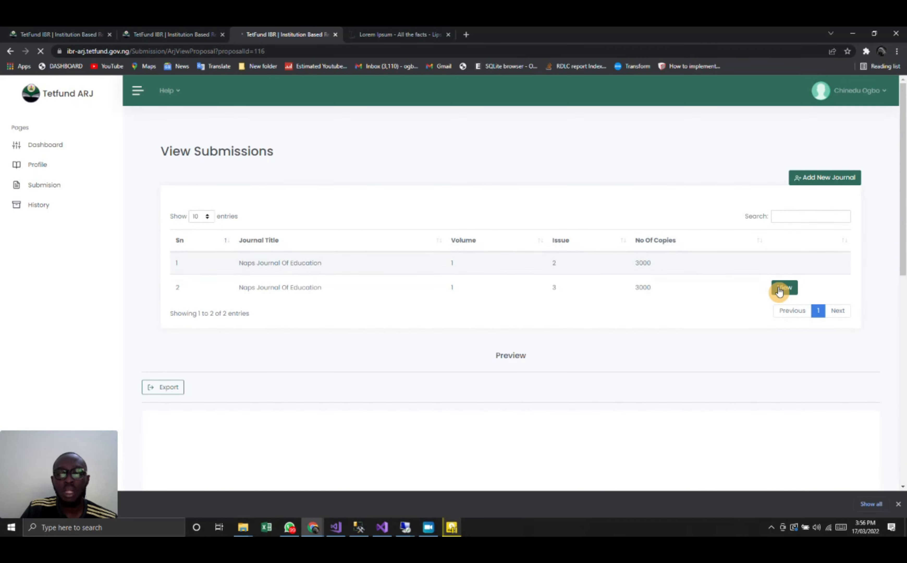
- Examine the submission summary of the submitted Naps Journal Of Education, volume 1 issue 3
scroll(583, 399, "down", 10)
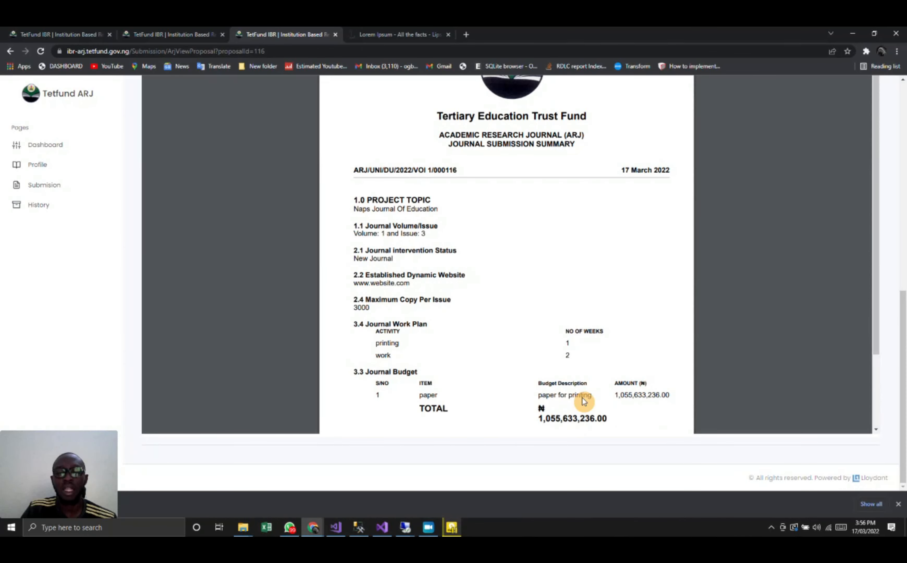
scroll(576, 307, "down", 2)
scroll(579, 304, "up", 2)
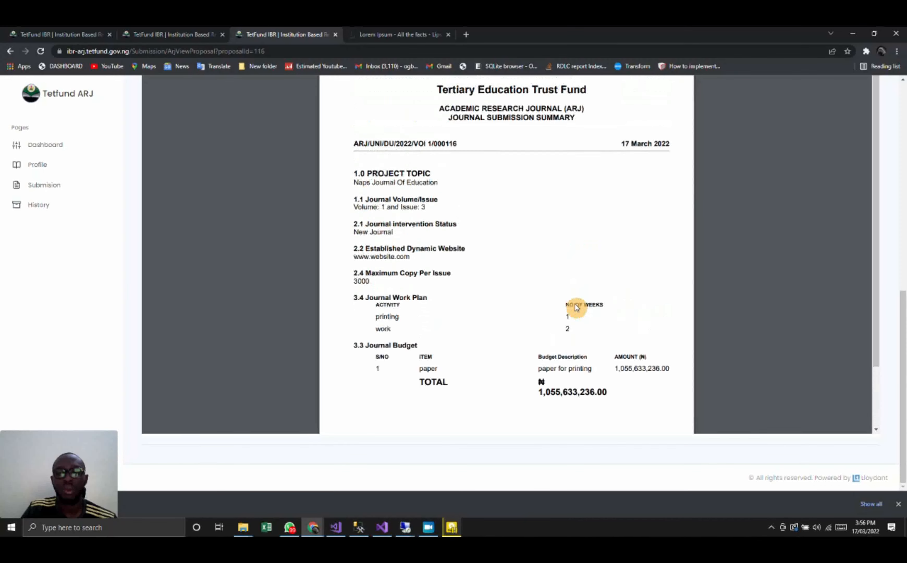
scroll(905, 193, "up", 8)
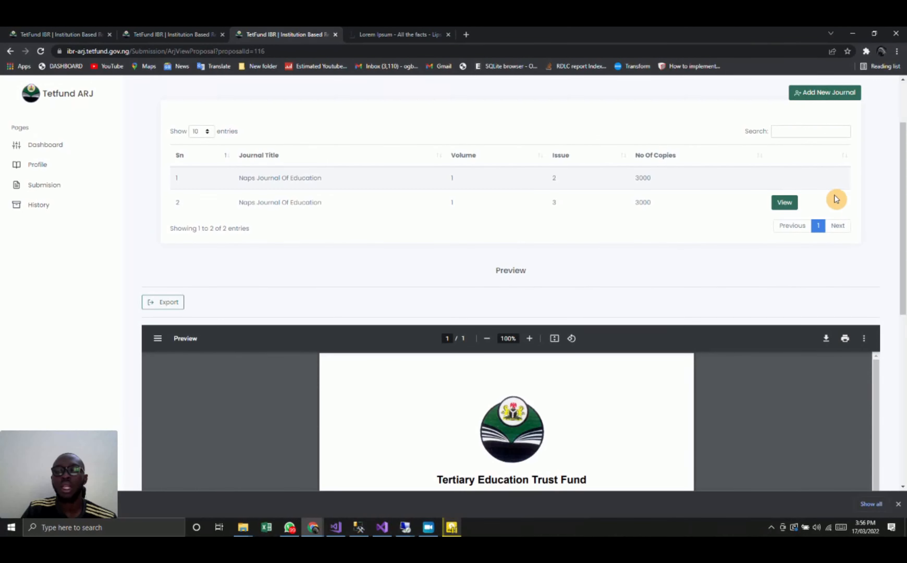
scroll(878, 213, "up", 2)
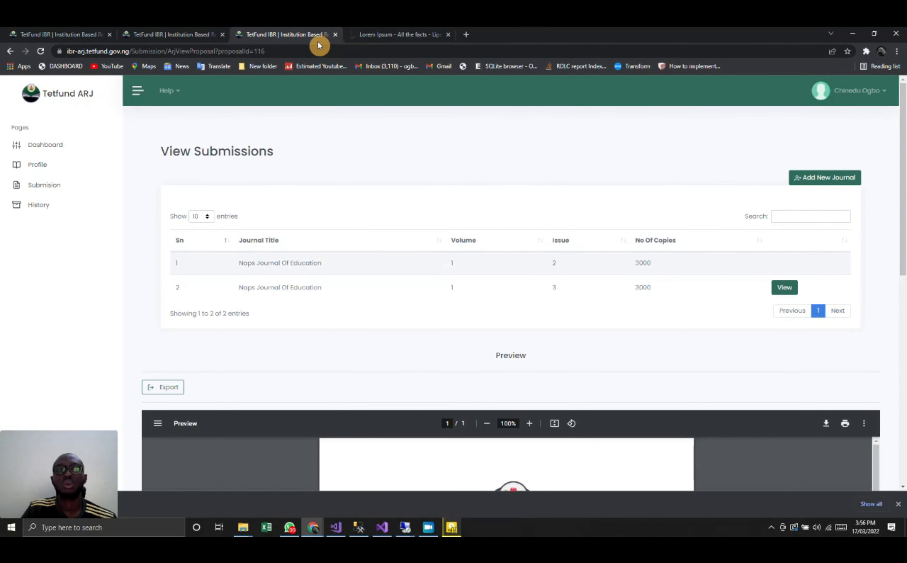
- Duplicate the submissions browser tab, copy the desk officer's username from the users list and return to the duplicate
right_click(292, 30)
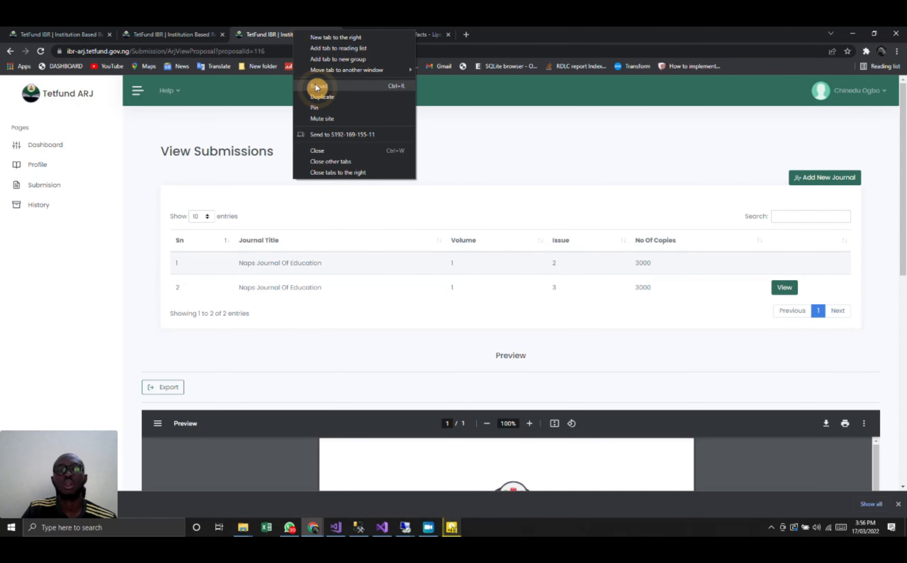
left_click(325, 97)
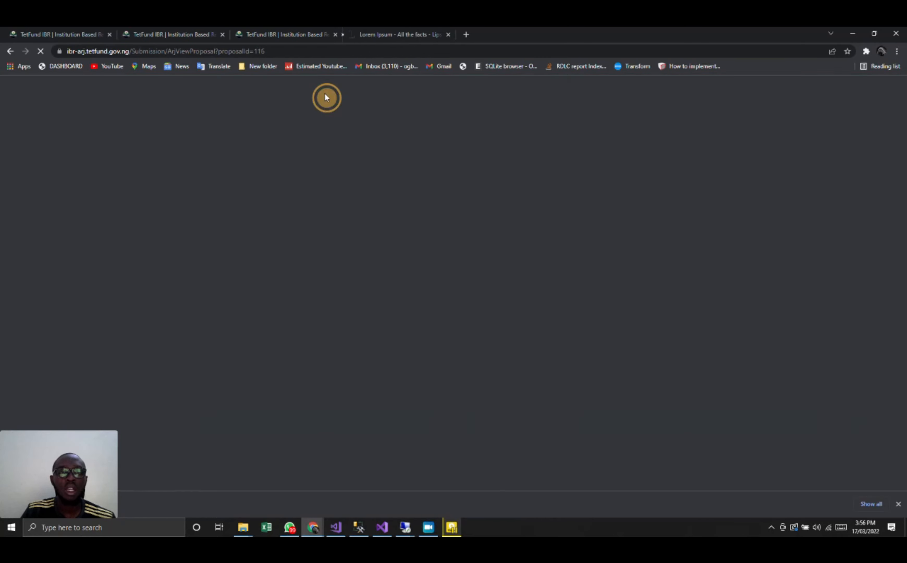
left_click(155, 29)
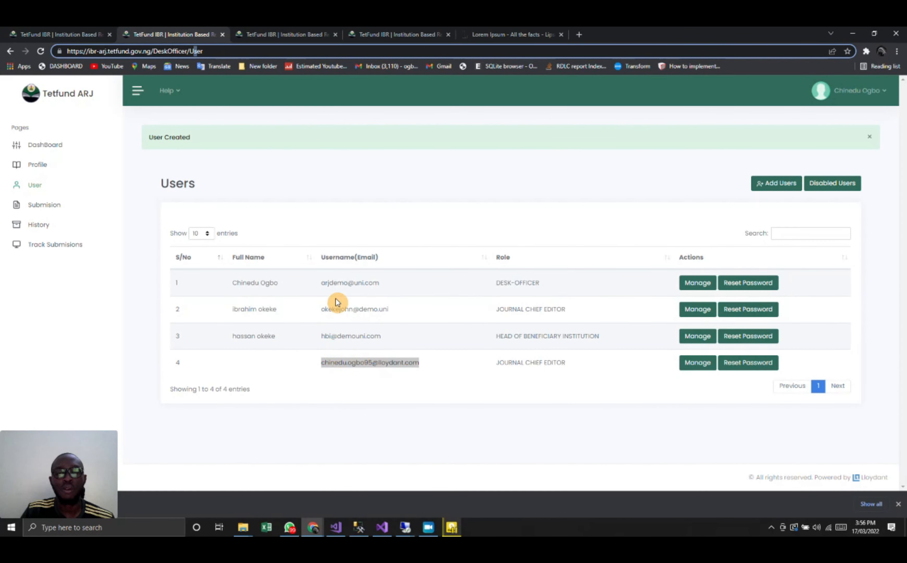
left_click_drag(379, 284, 321, 289)
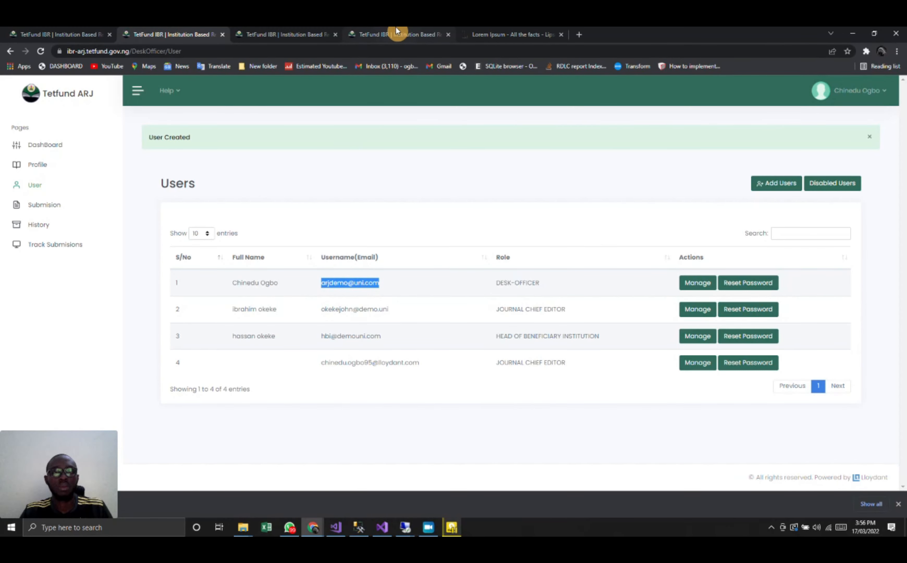
left_click(295, 34)
left_click(390, 33)
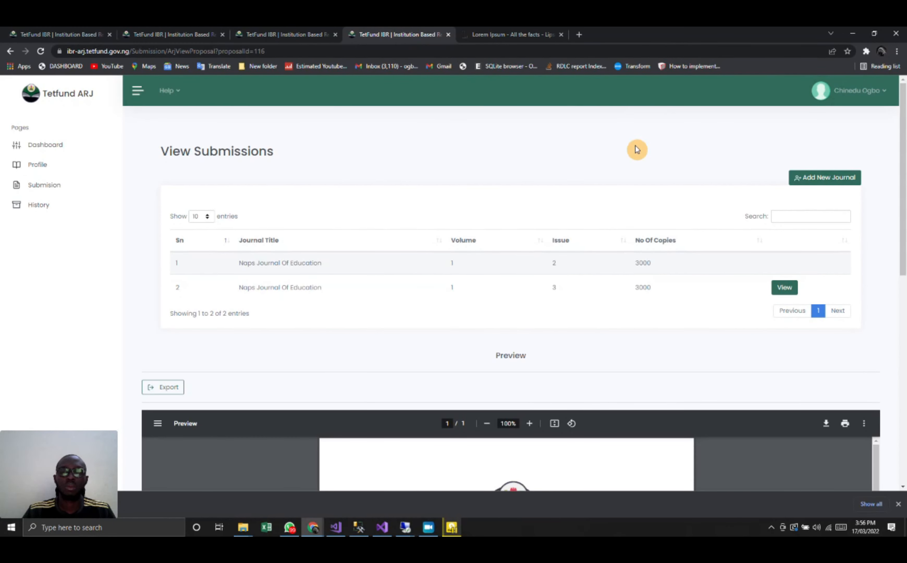
- Sign out of the chief editor account in the duplicated tab and open the portal's login page
left_click(855, 90)
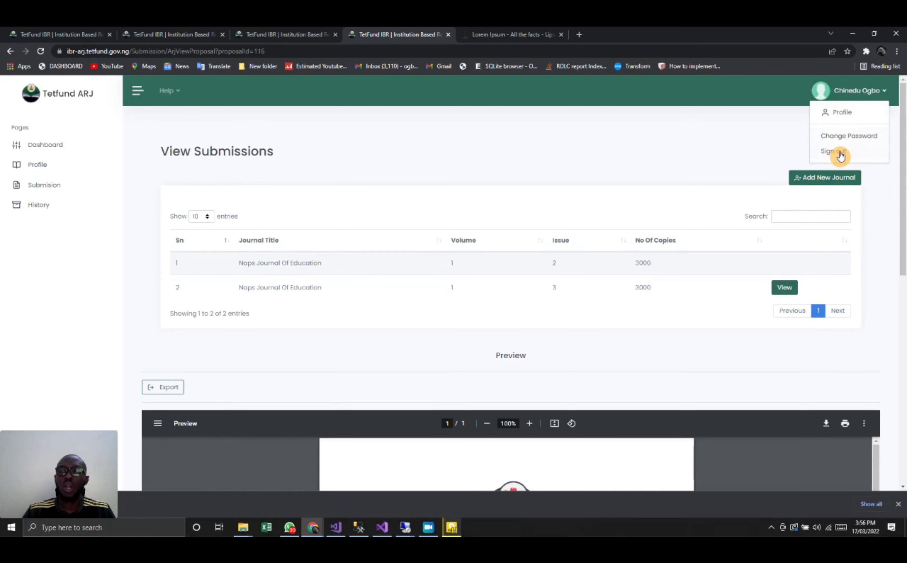
left_click(834, 152)
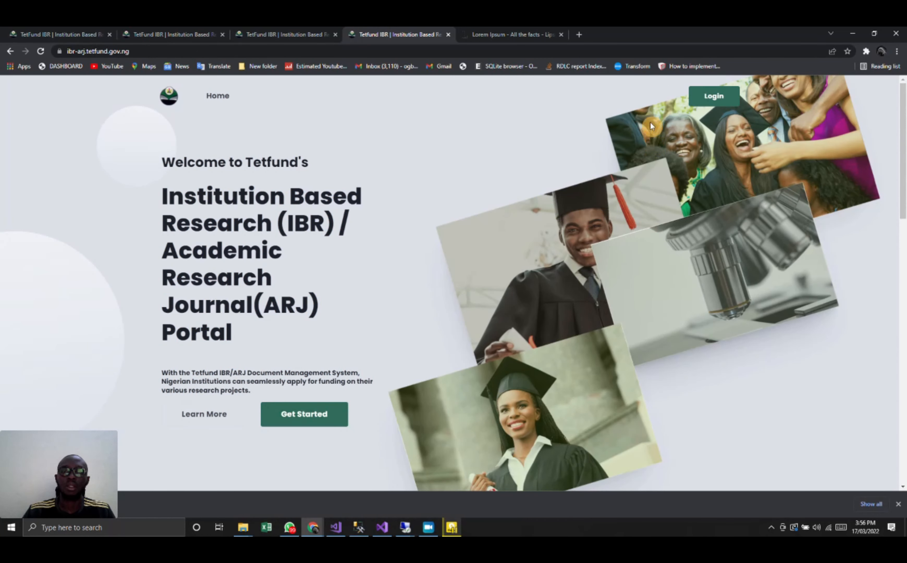
left_click(709, 98)
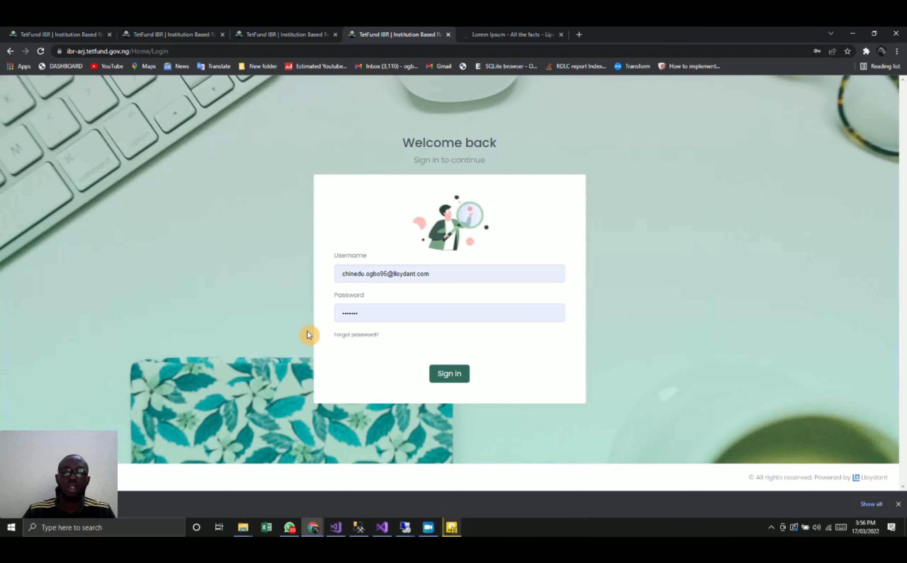
- Sign in to the portal as desk officer with the copied username and the saved password
left_click(431, 273)
key("ctrl+a")
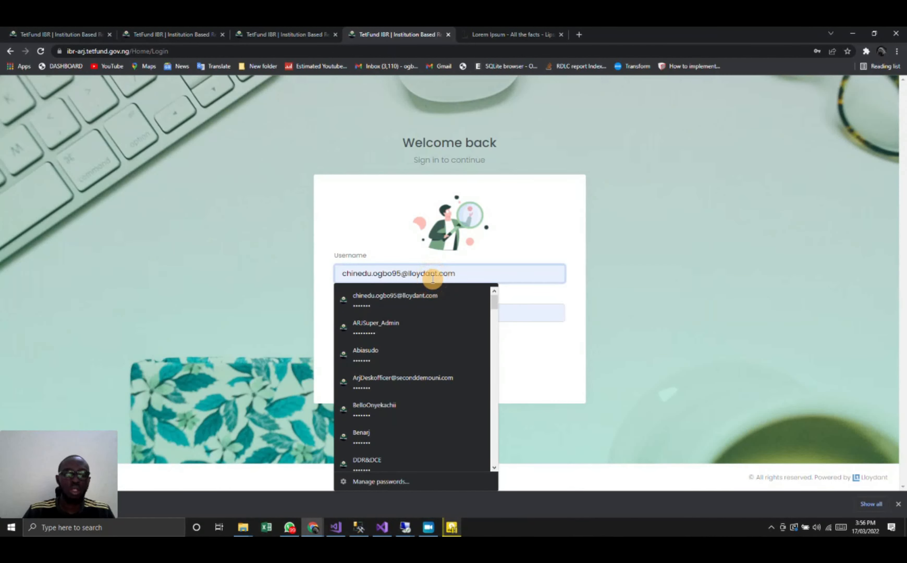
left_click(397, 295)
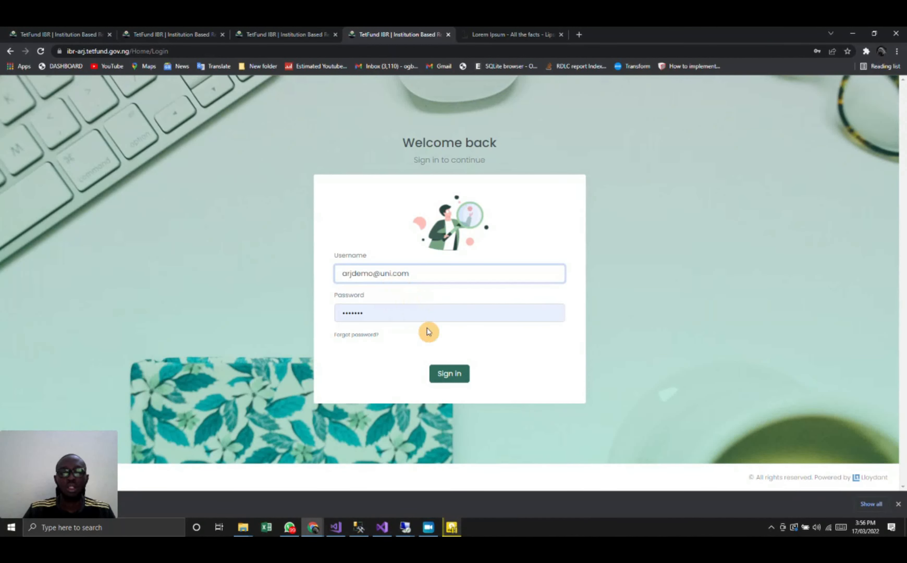
left_click(448, 374)
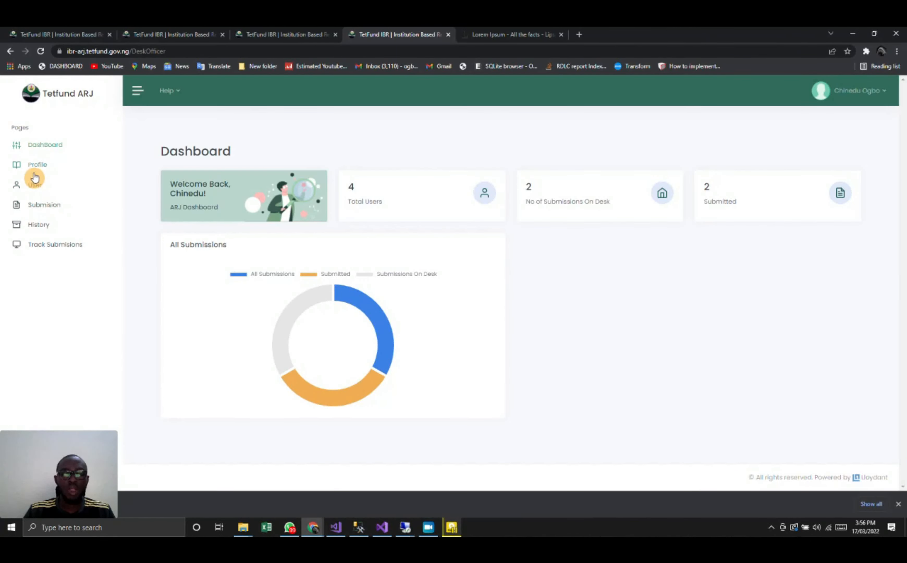
- Open the Naps Journal Of Education submission and examine its full preview, including the List Of Editors document
left_click(43, 207)
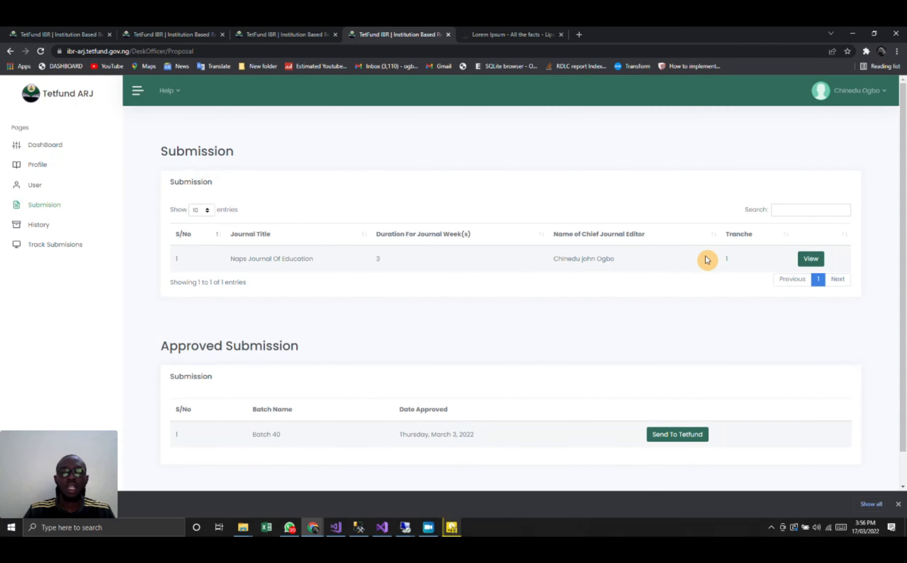
left_click(802, 258)
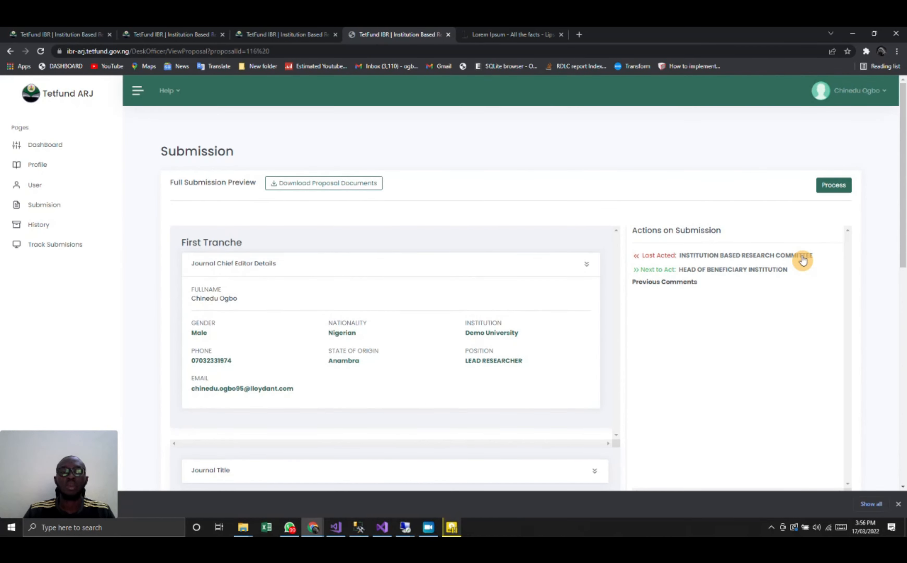
scroll(618, 296, "down", 8)
scroll(618, 296, "down", 4)
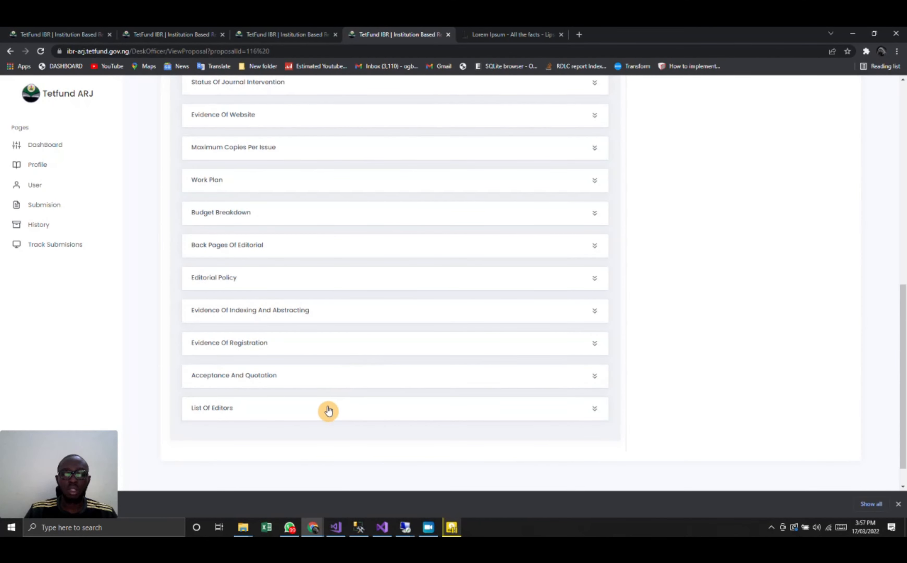
left_click(328, 411)
scroll(309, 335, "down", 4)
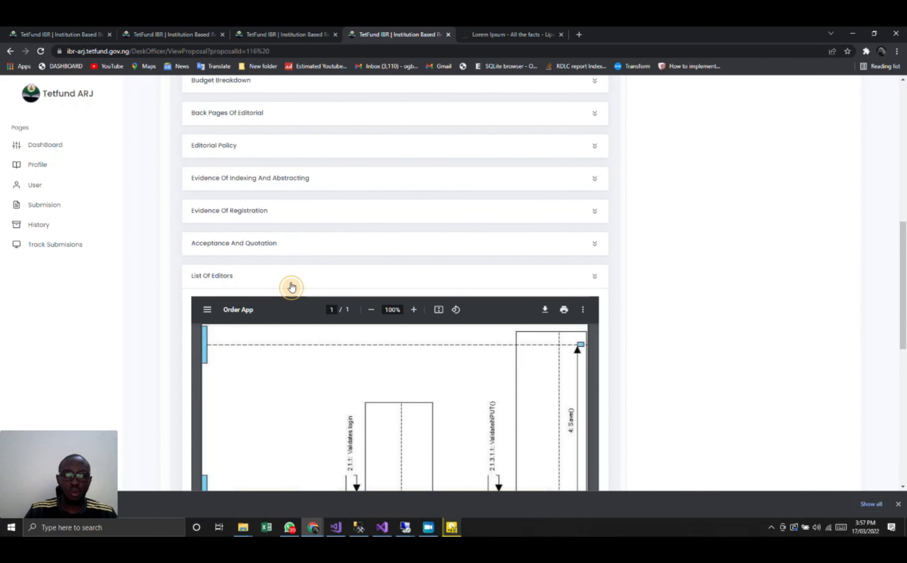
left_click(292, 287)
scroll(338, 228, "up", 10)
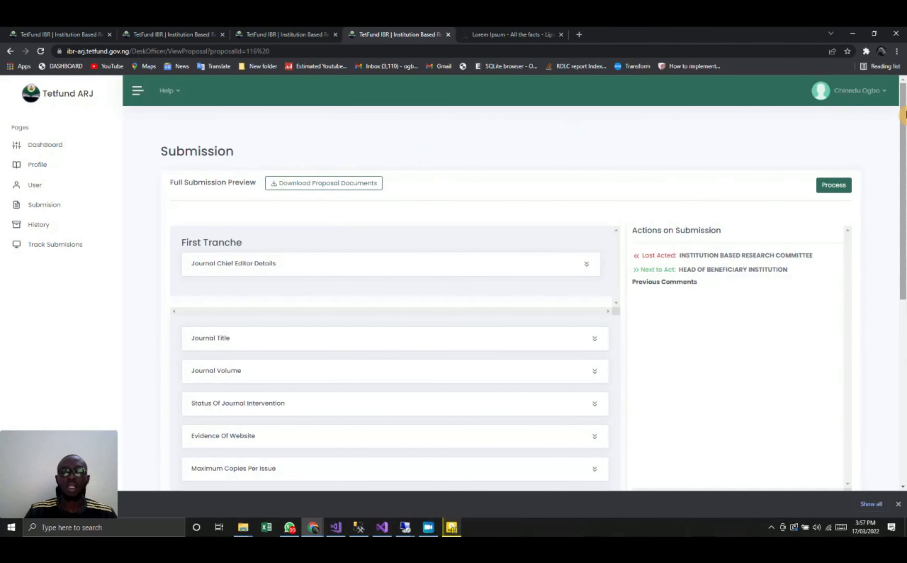
- Process the submission by moving it to HEAD OF BENEFICIARY INSTITUTION with the comment "Checklist ok"
left_click(835, 185)
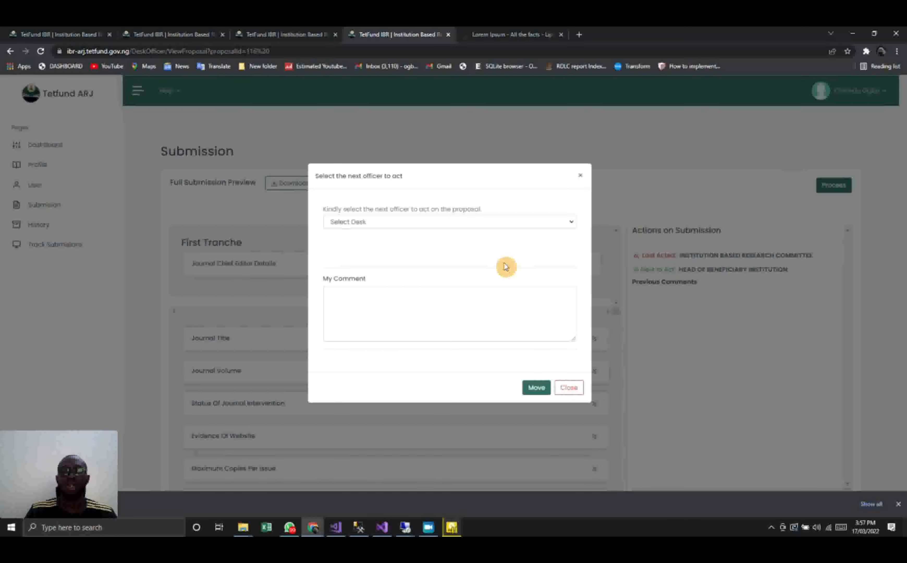
left_click(446, 223)
left_click(422, 246)
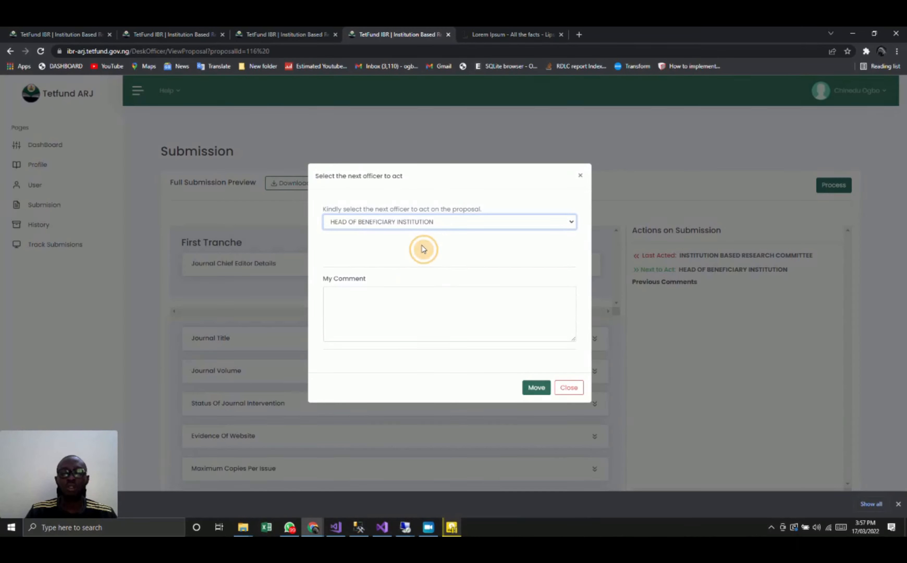
left_click(395, 317)
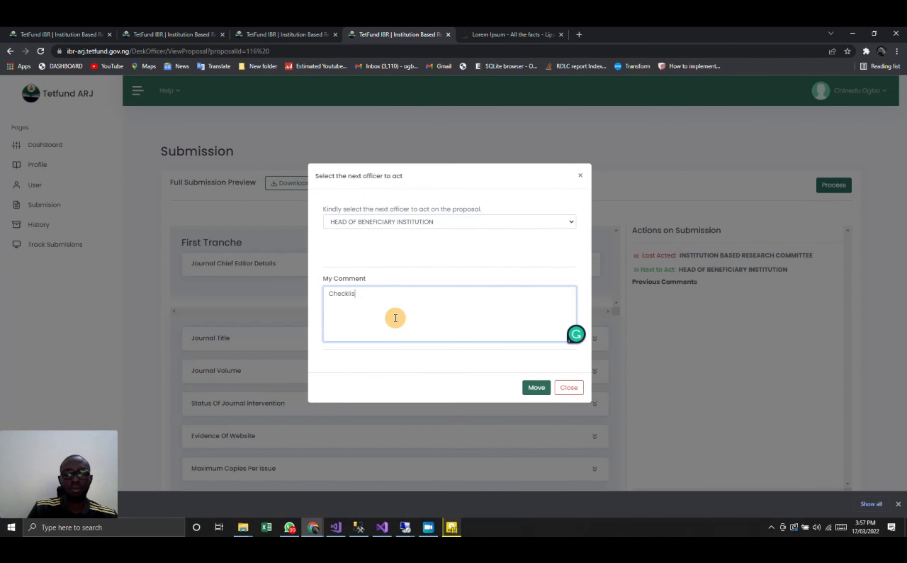
type("Checklist ok")
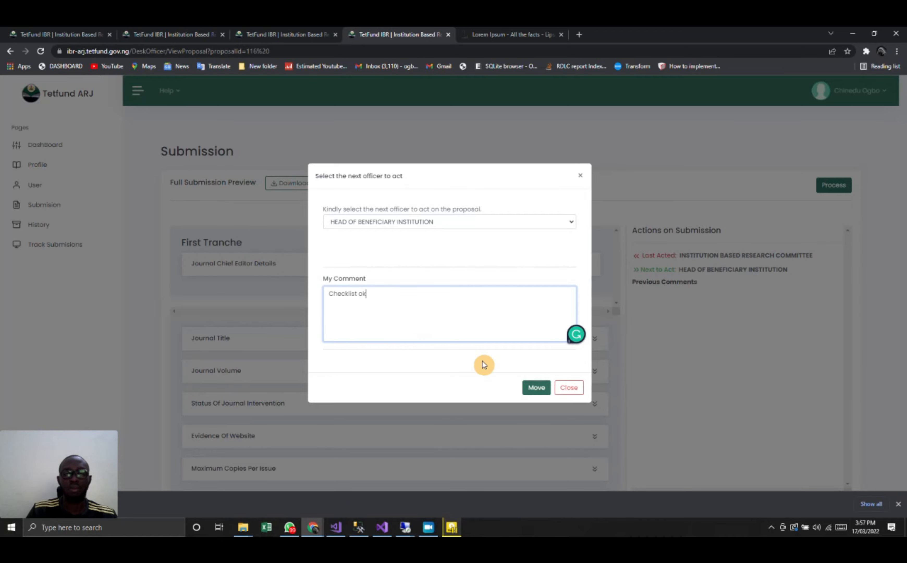
left_click(539, 388)
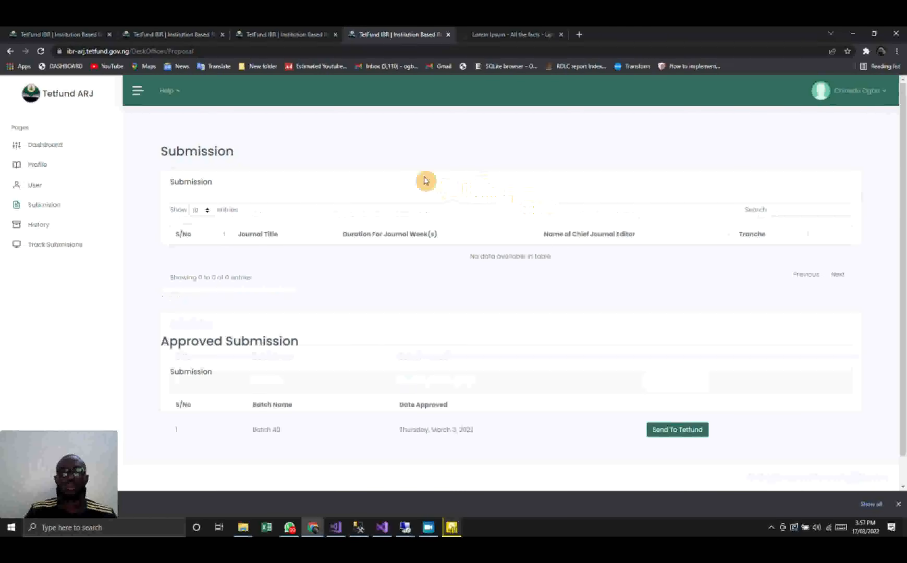
scroll(374, 365, "down", 1)
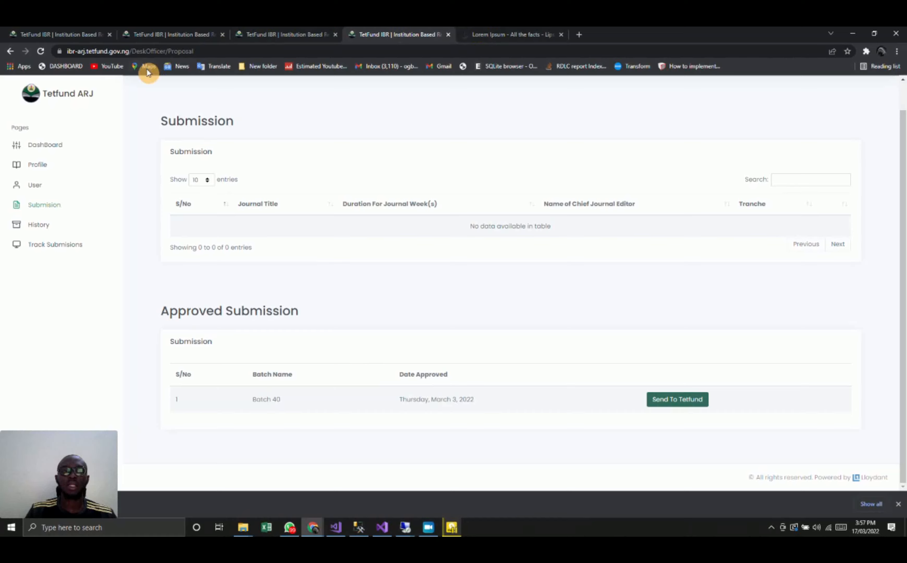
- Copy the head of beneficiary institution's username from the desk officer's users list and return to the submissions tab
left_click(85, 37)
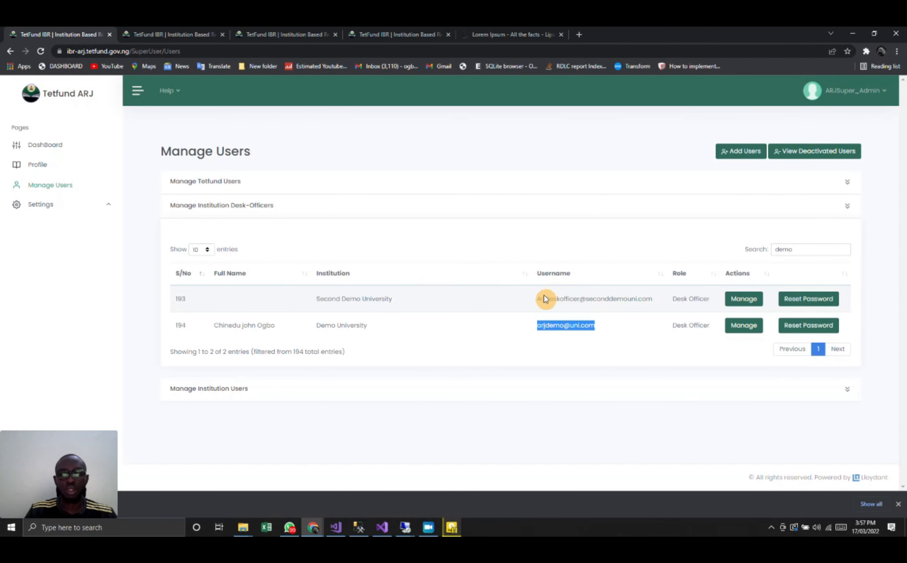
left_click(164, 34)
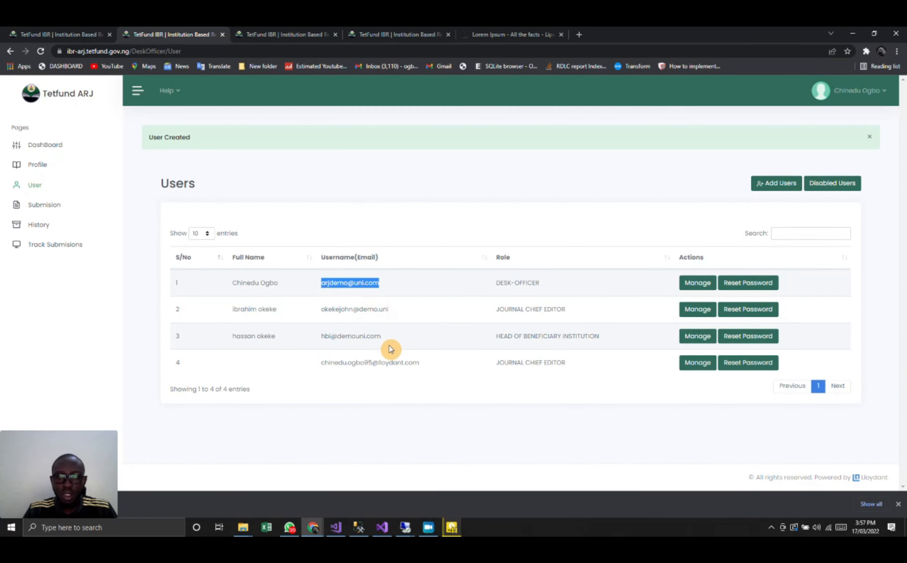
left_click_drag(381, 336, 307, 340)
key("ctrl+c")
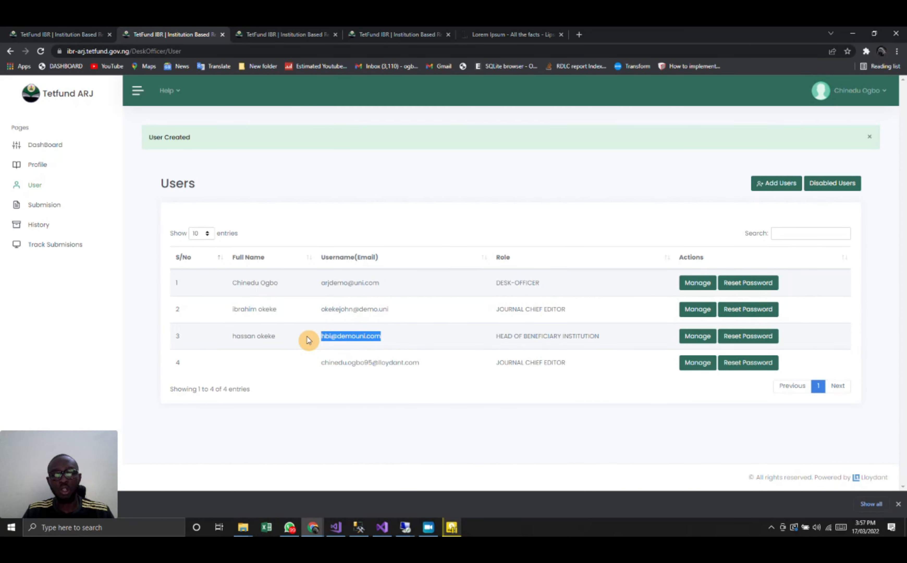
left_click(404, 34)
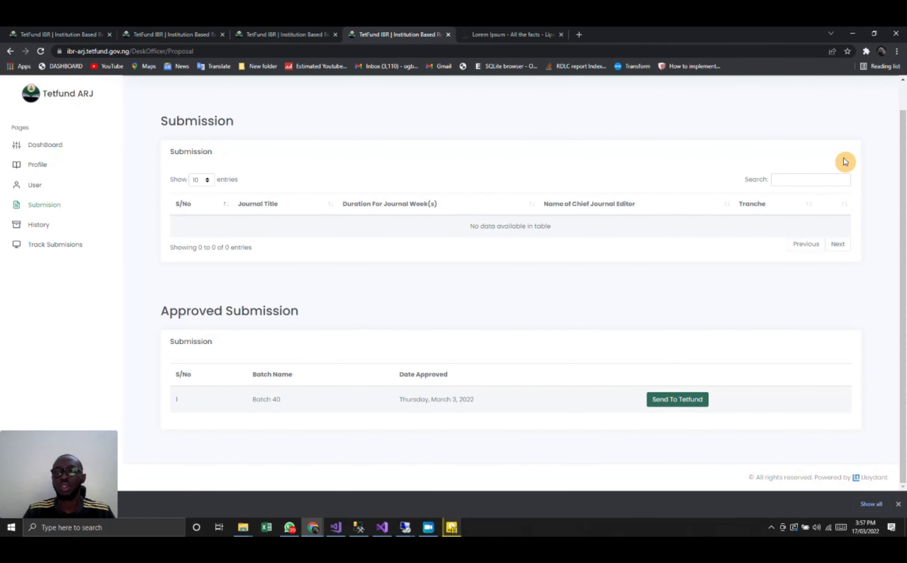
- Sign out of the desk officer account and return to the portal's login page
scroll(844, 156, "up", 1)
left_click(856, 91)
left_click(844, 153)
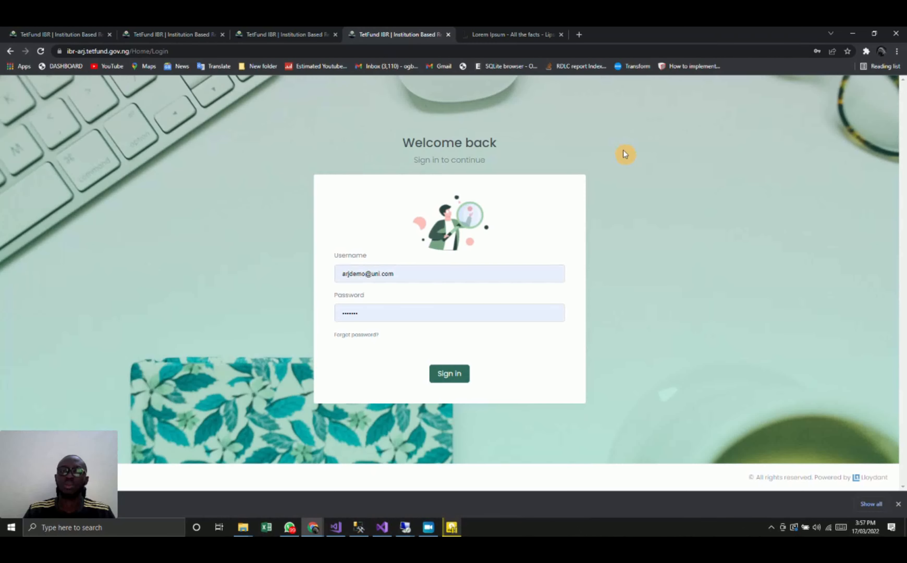
- Sign in as head of beneficiary institution with the copied username and saved password, dismiss the browser's password warning, and open the profile
left_click(421, 273)
key("ctrl+a")
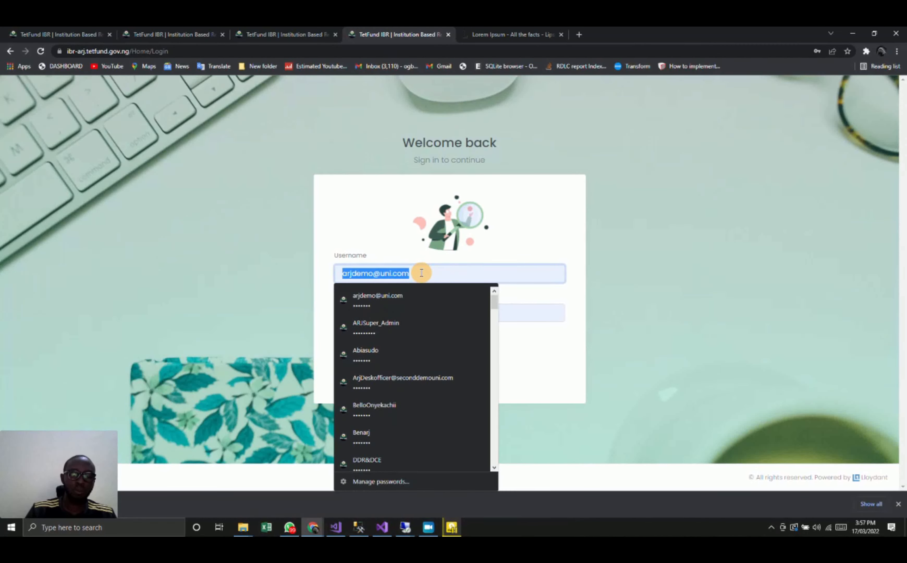
key("ctrl+v")
left_click(355, 275)
key("BackSpace")
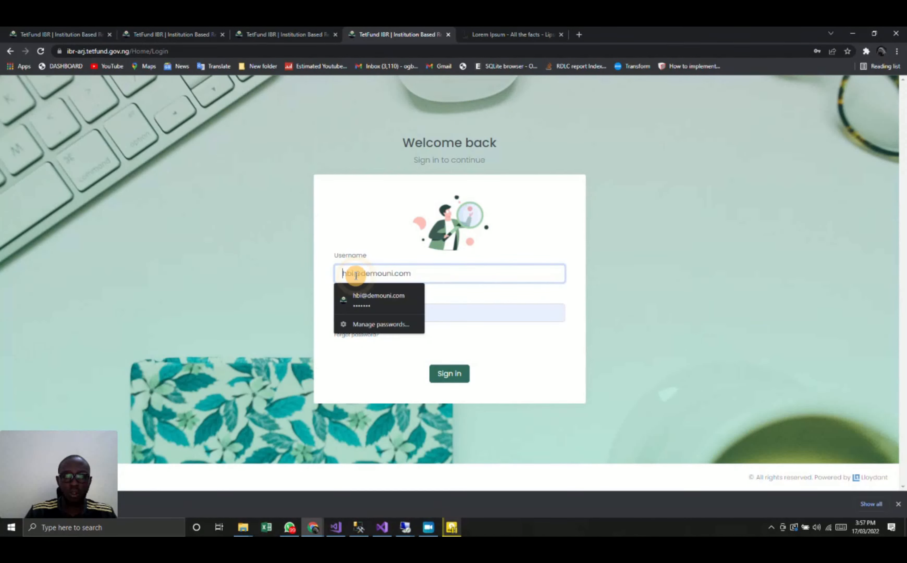
left_click(452, 376)
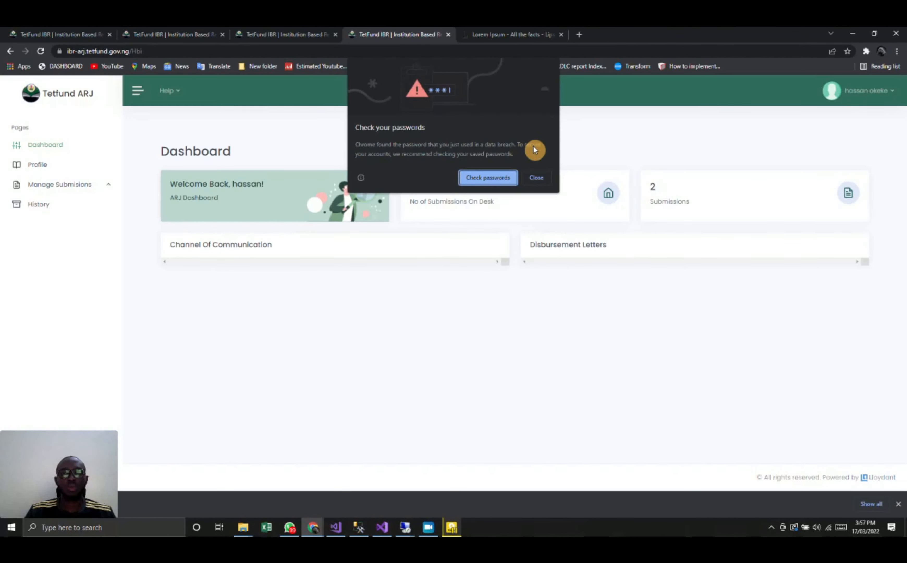
left_click(534, 178)
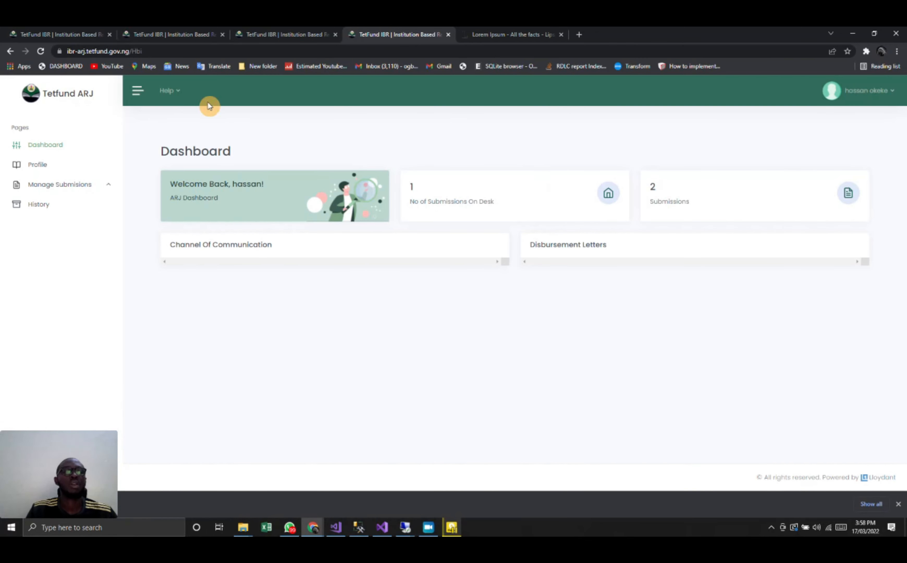
left_click(43, 171)
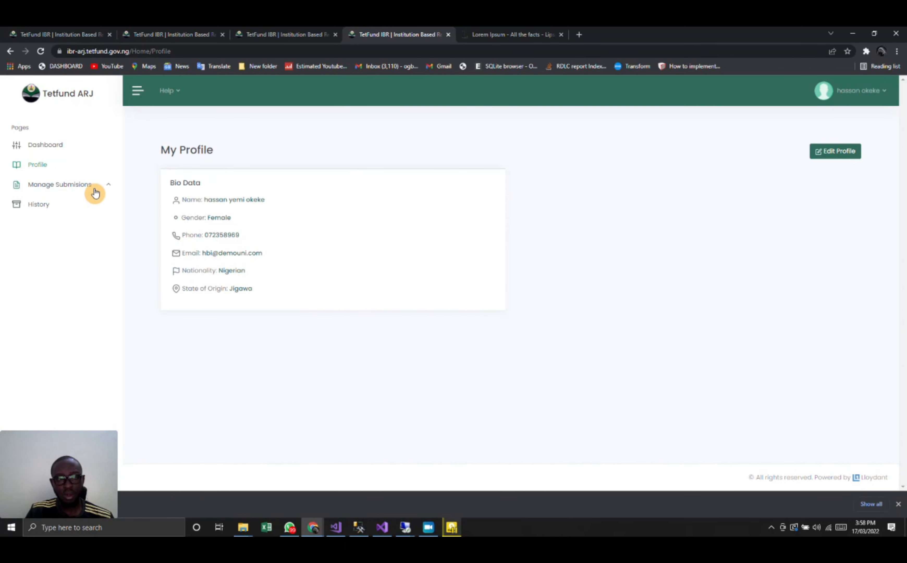
- Open the Naps Journal Of Education submission under Manage Submisions and review its sections and previous comments
left_click(74, 183)
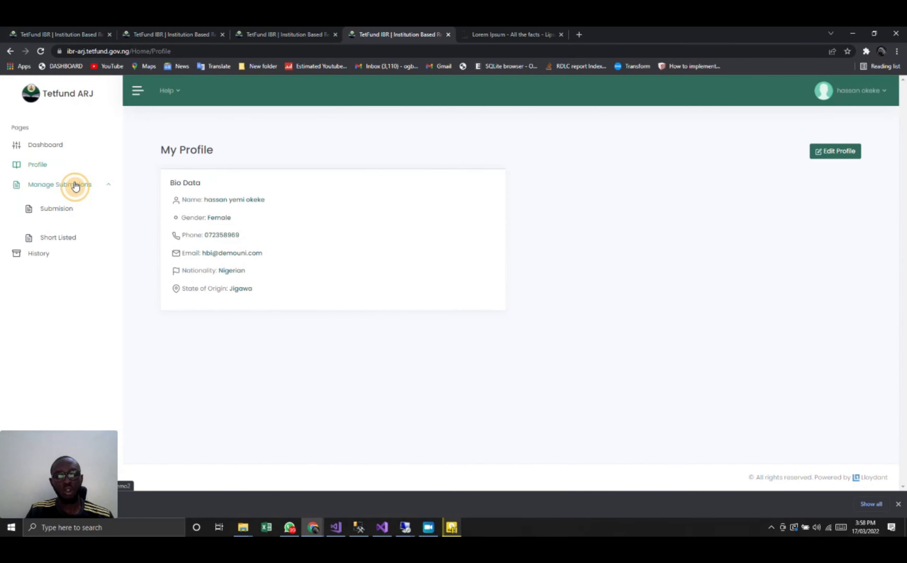
left_click(64, 206)
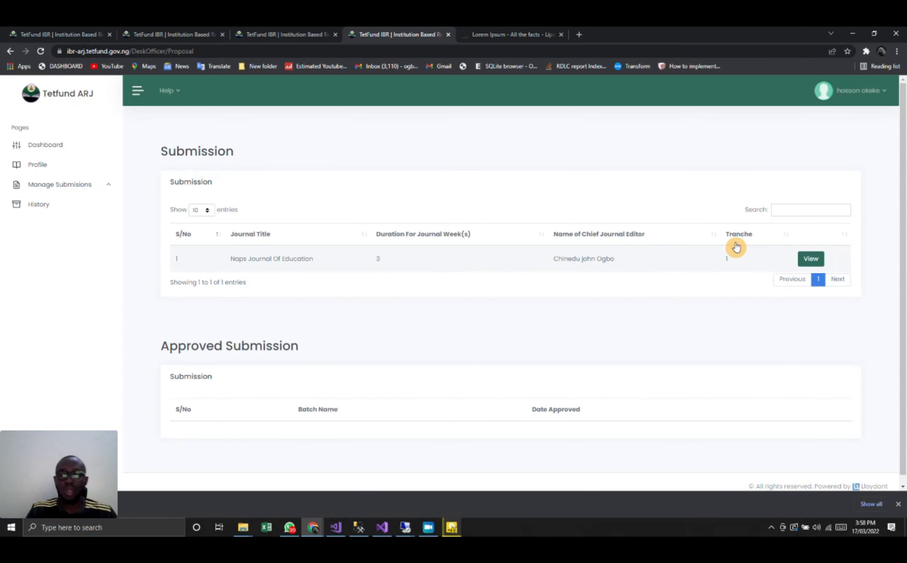
left_click(812, 259)
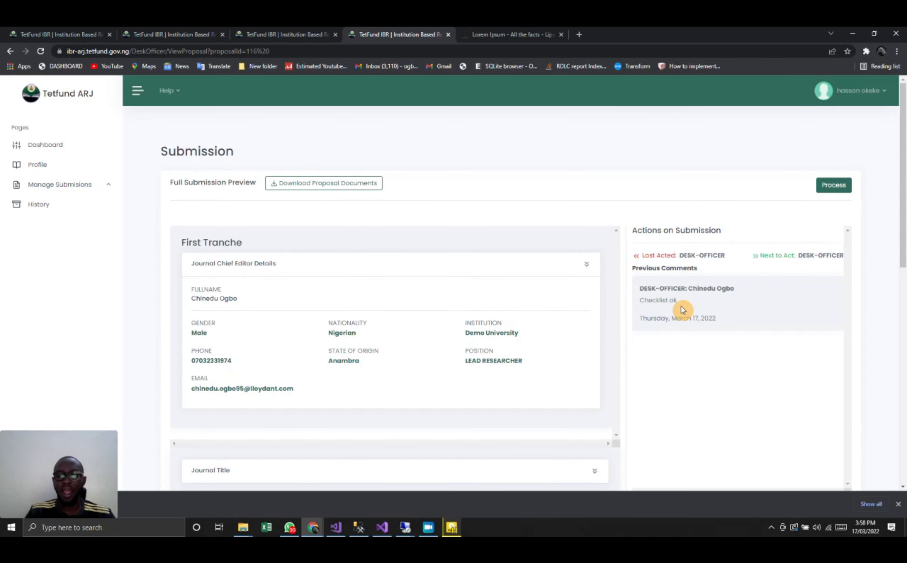
scroll(683, 309, "down", 2)
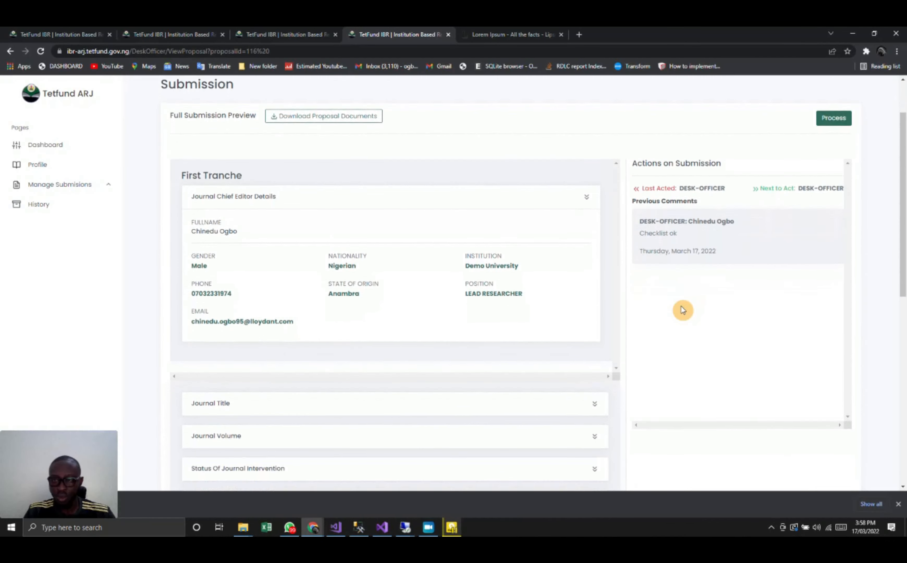
scroll(558, 336, "down", 1)
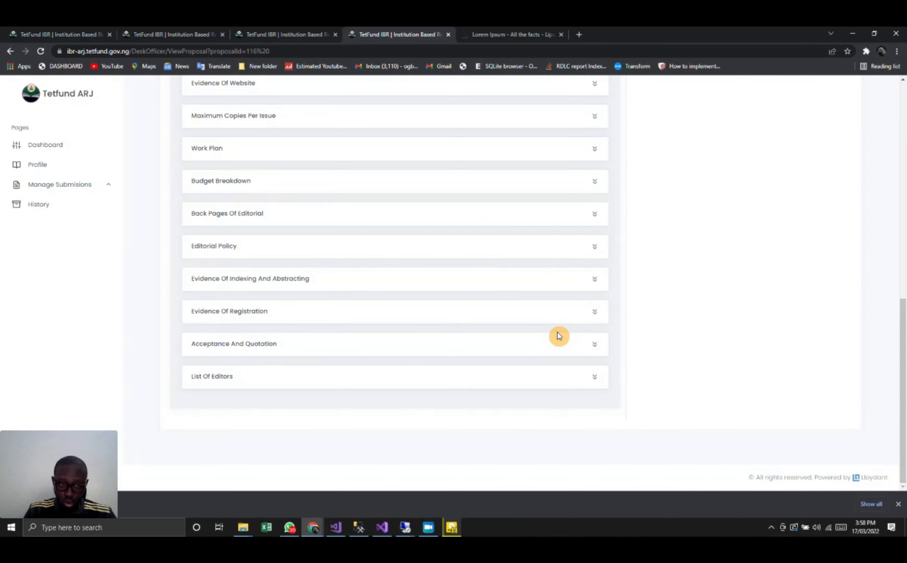
- Process the submission by recommending it for the short list with the comment "i approve this"
scroll(559, 335, "up", 20)
left_click(824, 188)
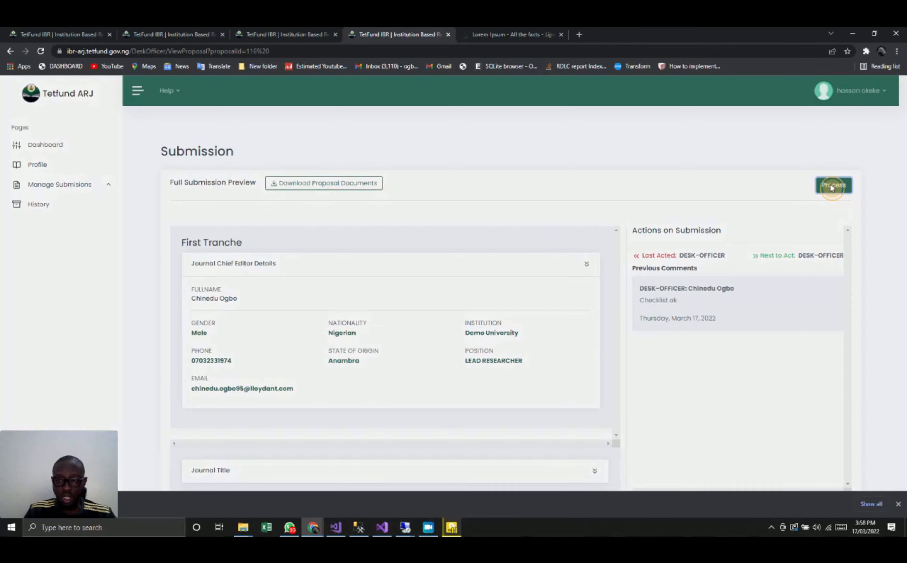
left_click(376, 291)
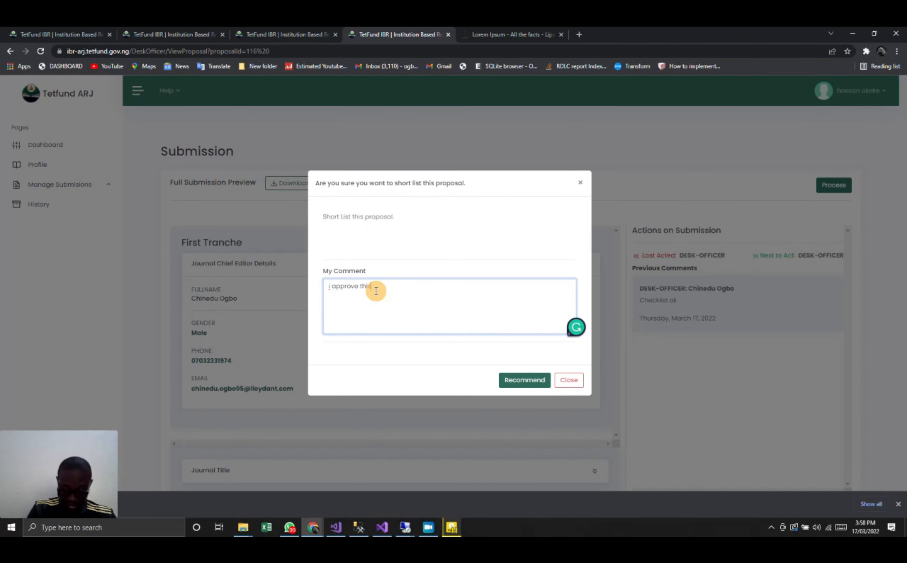
left_click(533, 379)
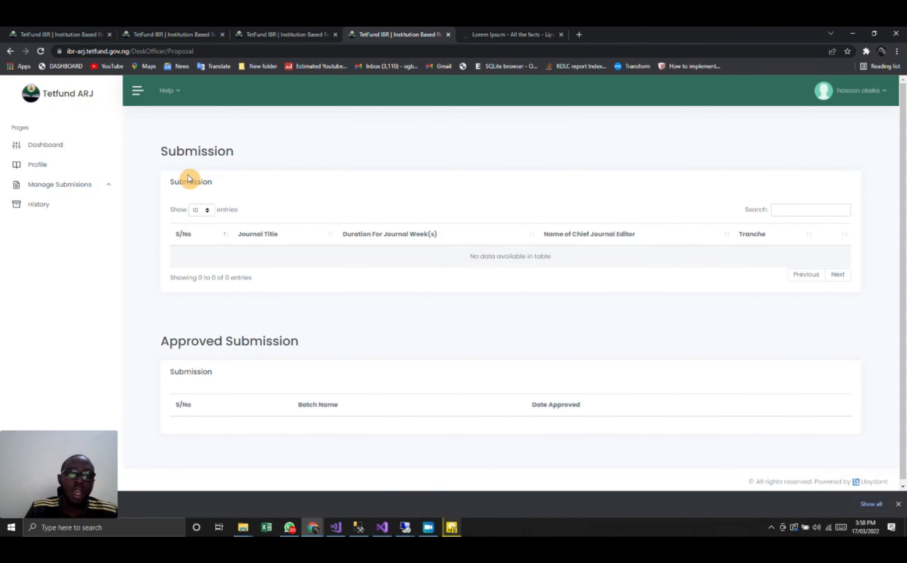
- Open the short-listed submissions and choose a résumé PDF from Documents as the first tranche cover letter
left_click(72, 185)
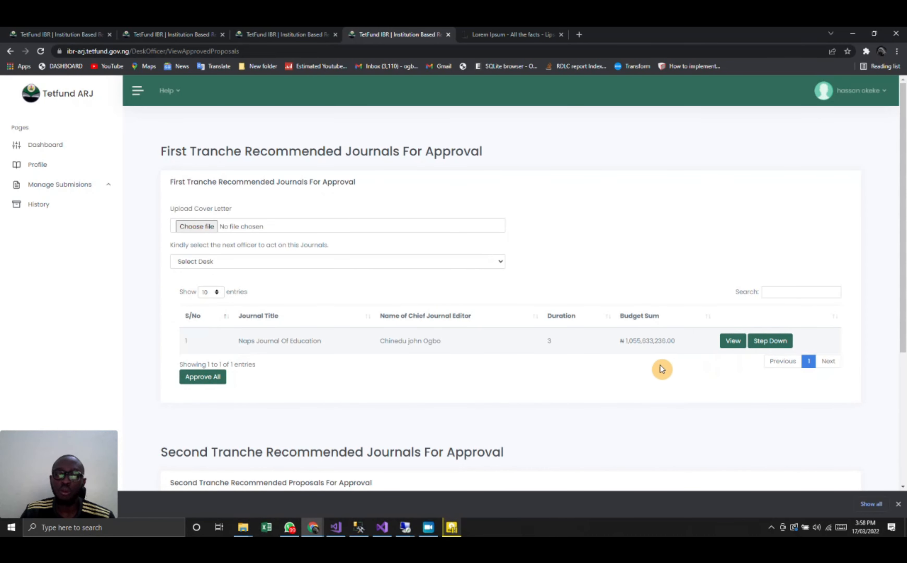
left_click(360, 225)
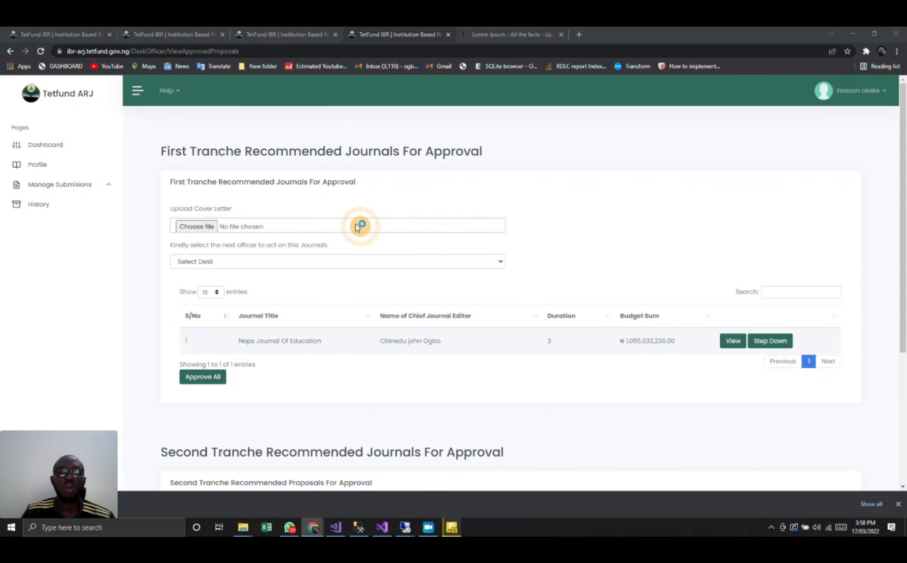
double_click(151, 156)
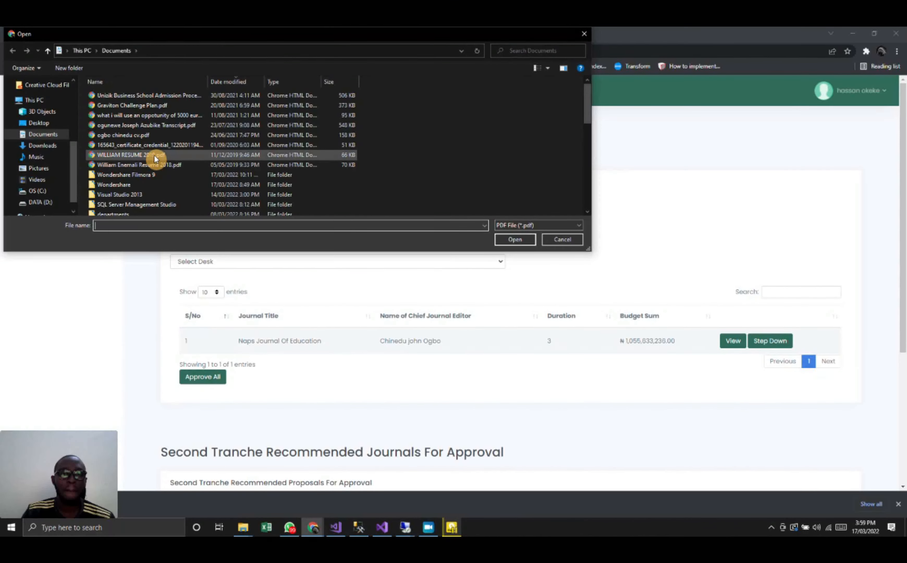
- Select DESK-OFFICER as the next officer for the first tranche recommended journals and approve all of them
left_click(216, 262)
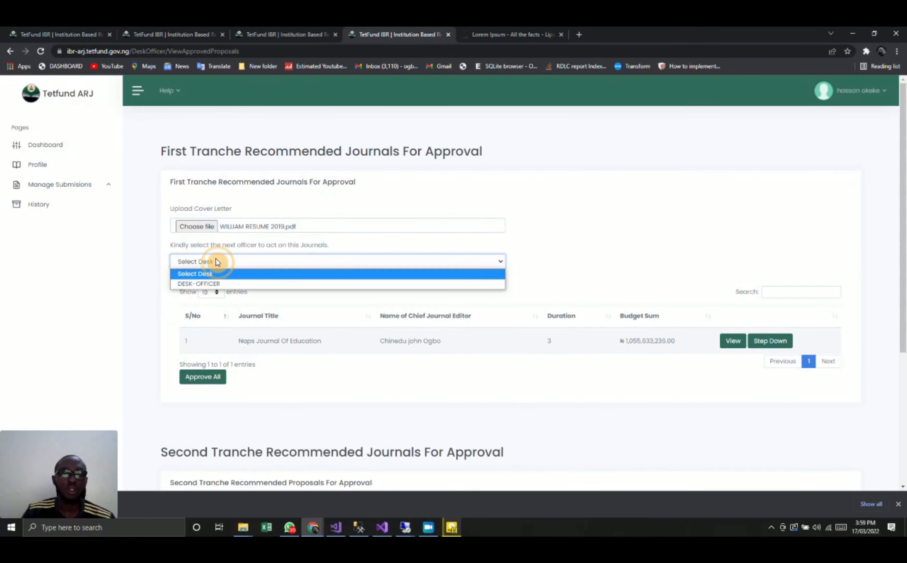
left_click(211, 285)
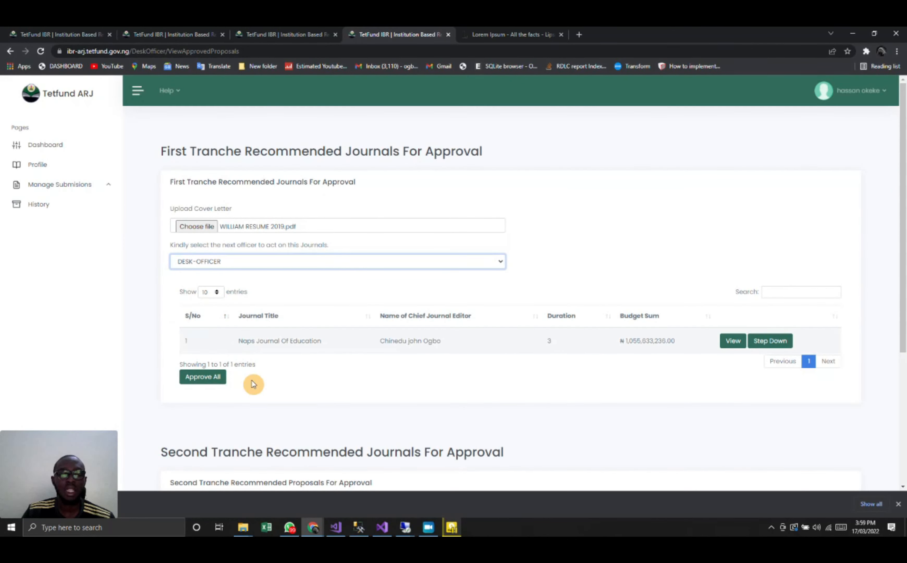
scroll(253, 384, "down", 3)
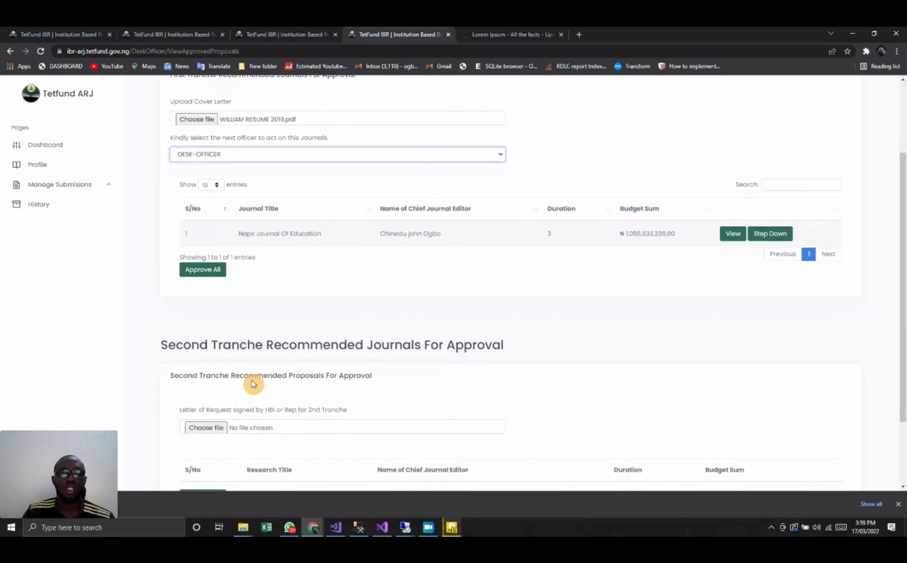
left_click(204, 270)
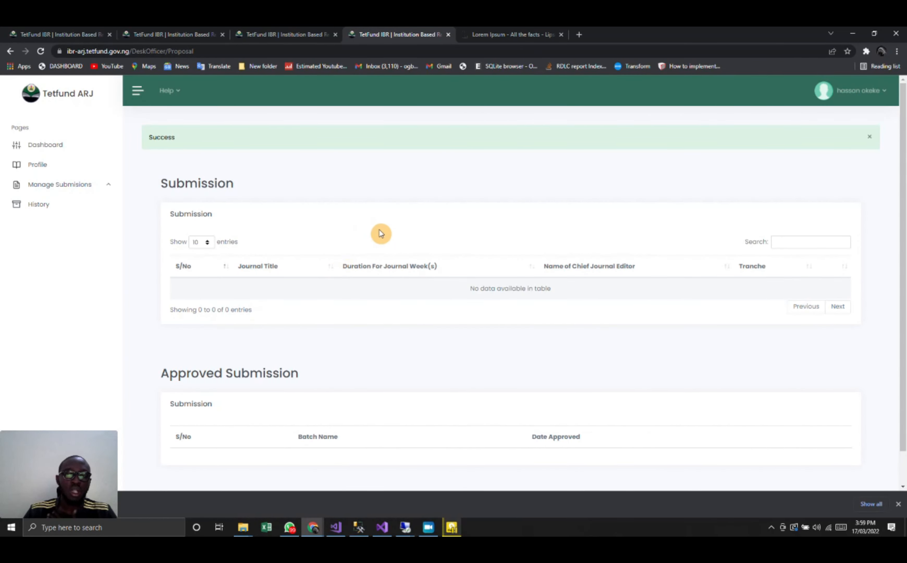
- Sign out of the head of beneficiary institution account and copy the desk officer's username from the institution's Users list
left_click(850, 91)
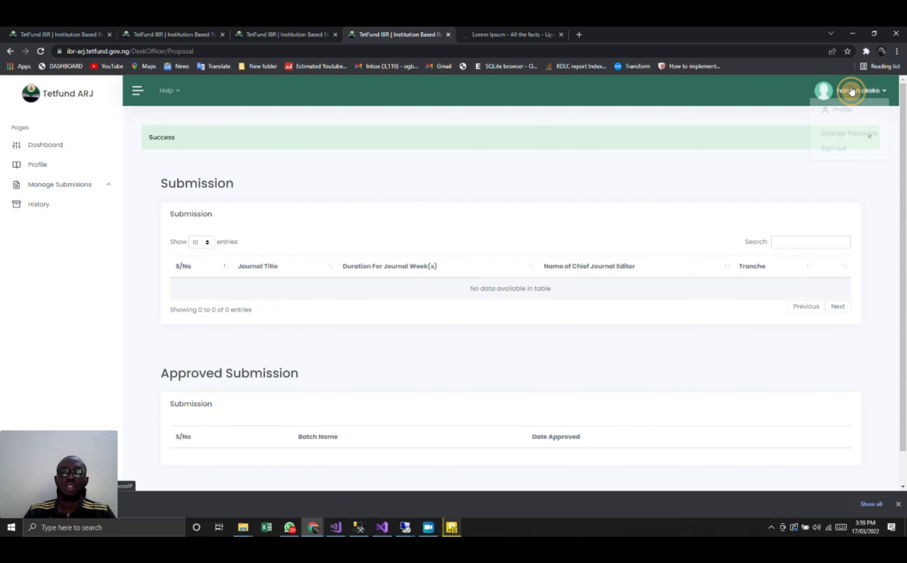
left_click(849, 151)
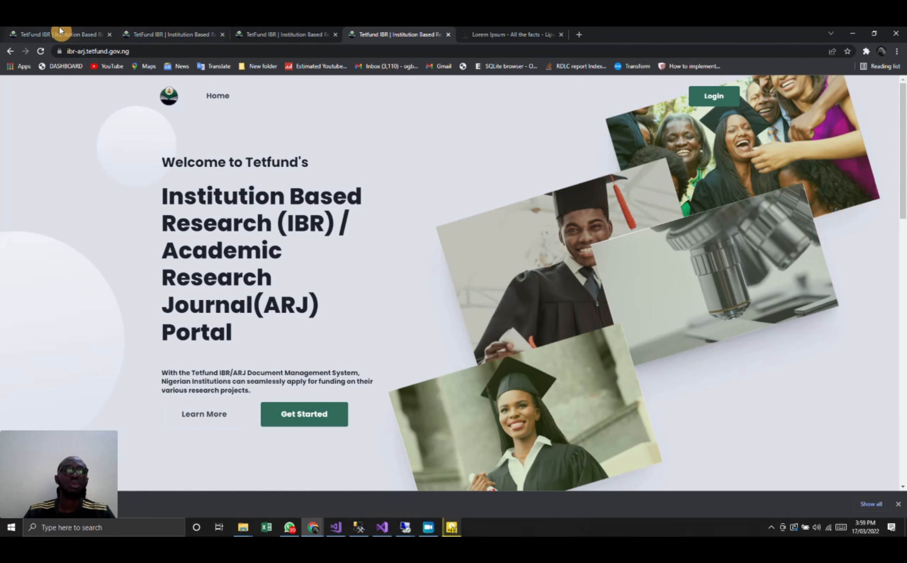
left_click(60, 32)
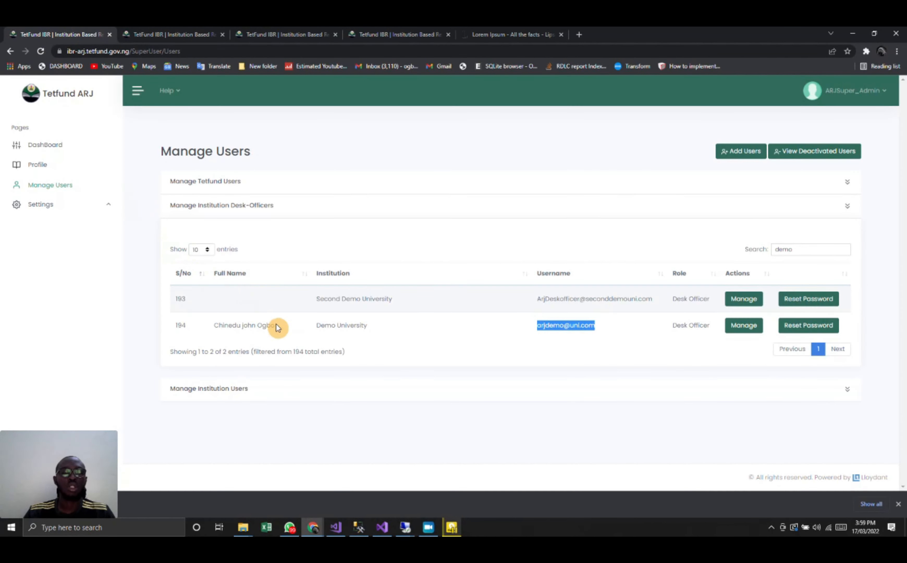
left_click(185, 35)
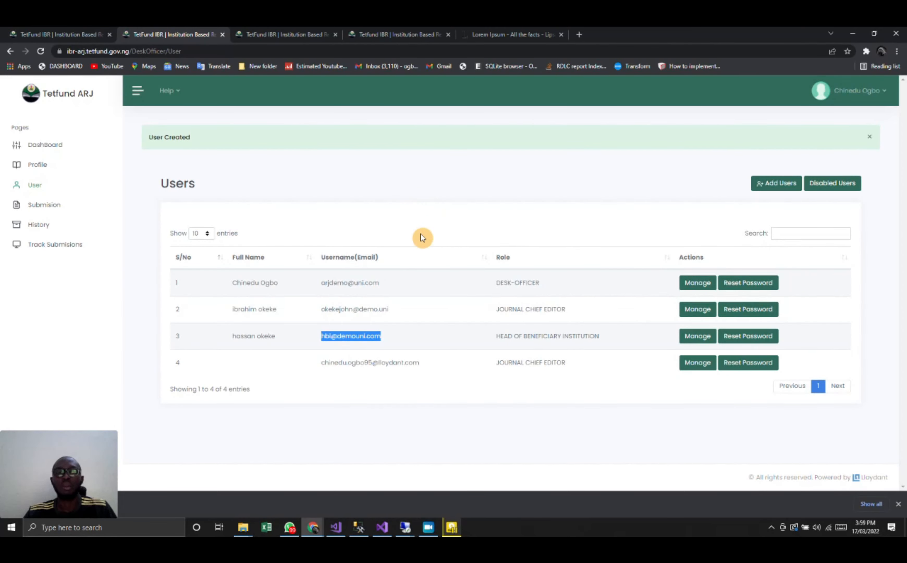
left_click_drag(396, 284, 310, 282)
key("ctrl+c")
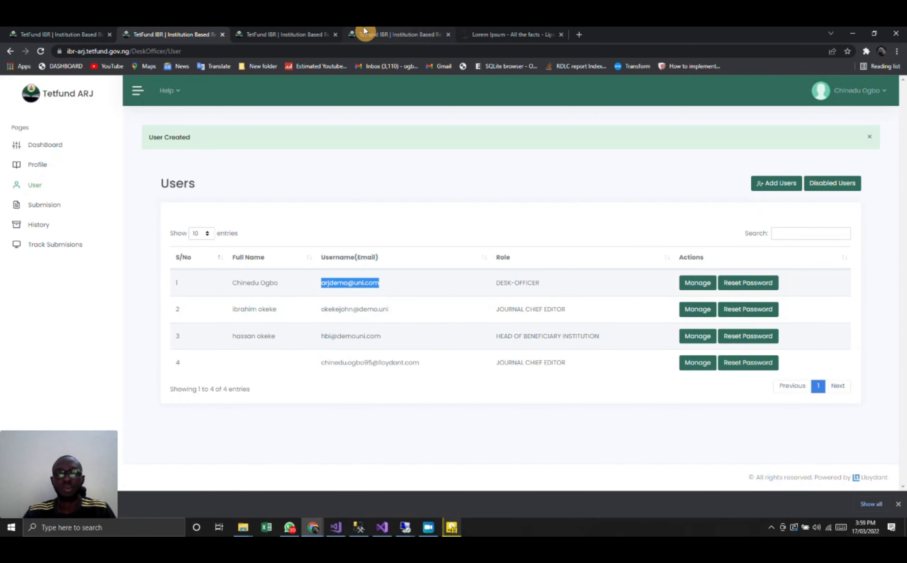
- Sign in as desk officer by replacing the username with the copied one and keeping the prefilled password
left_click(376, 34)
left_click(723, 105)
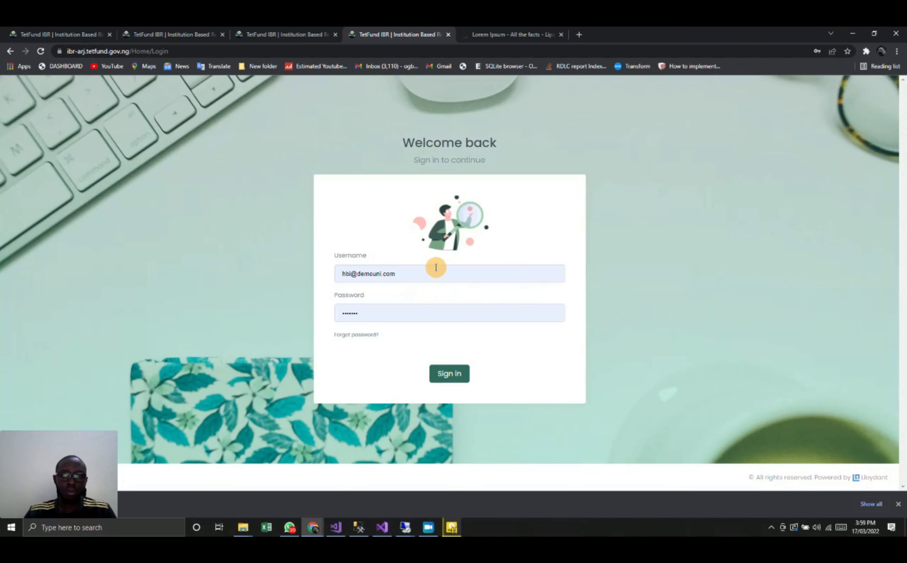
triple_click(435, 267)
key("ctrl+v")
left_click(360, 272)
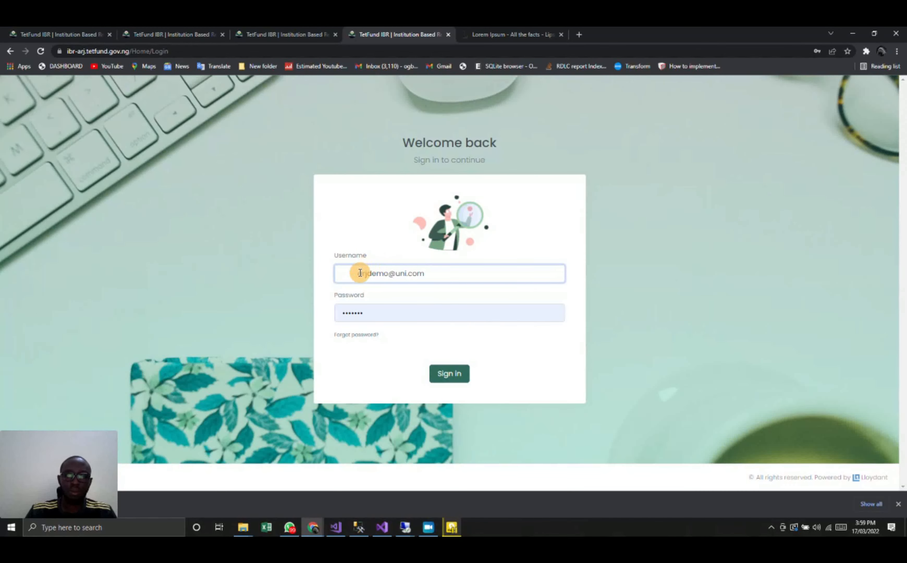
left_click(448, 378)
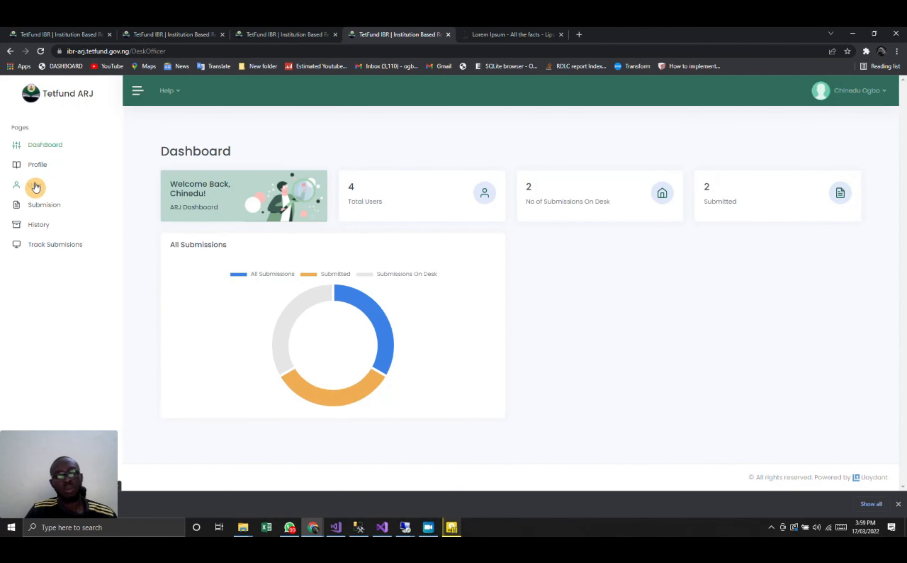
- Examine the approved submission batches awaiting sending to Tetfund and check the current desk of each journal in submission tracking
left_click(49, 205)
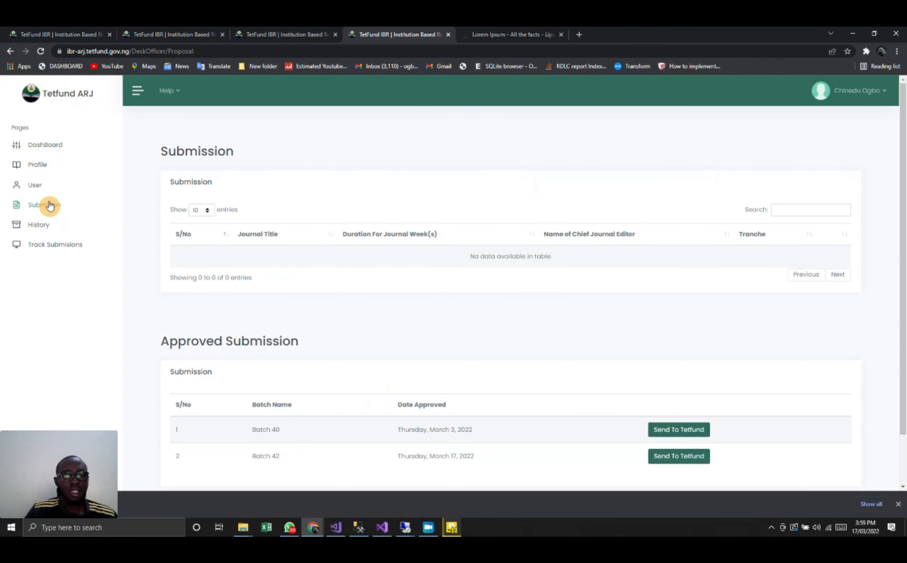
scroll(483, 372, "down", 2)
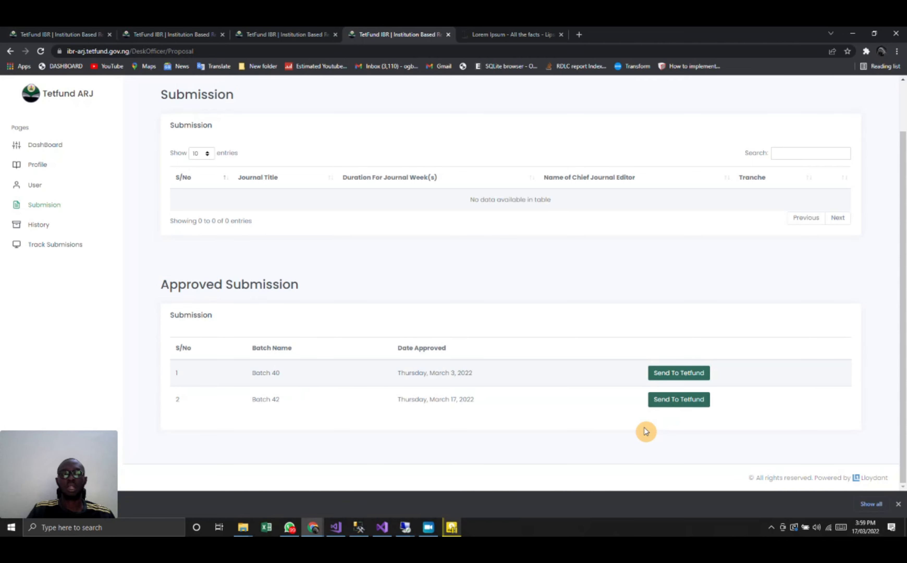
left_click(65, 253)
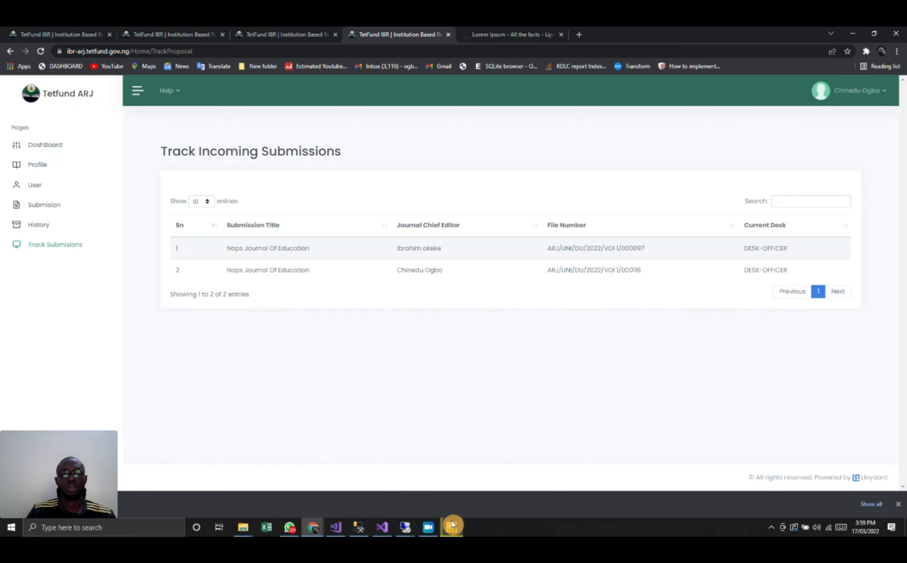
left_click(428, 527)
left_click(9, 258)
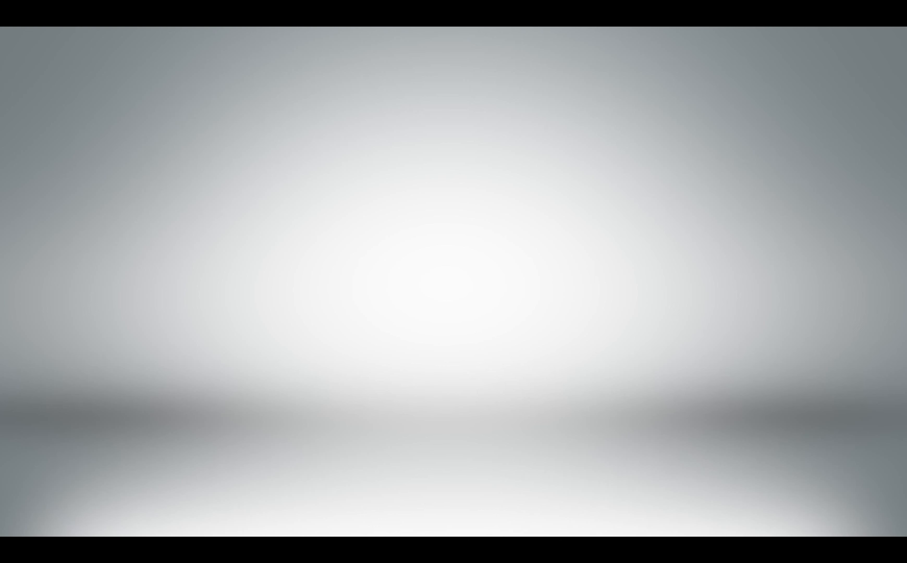